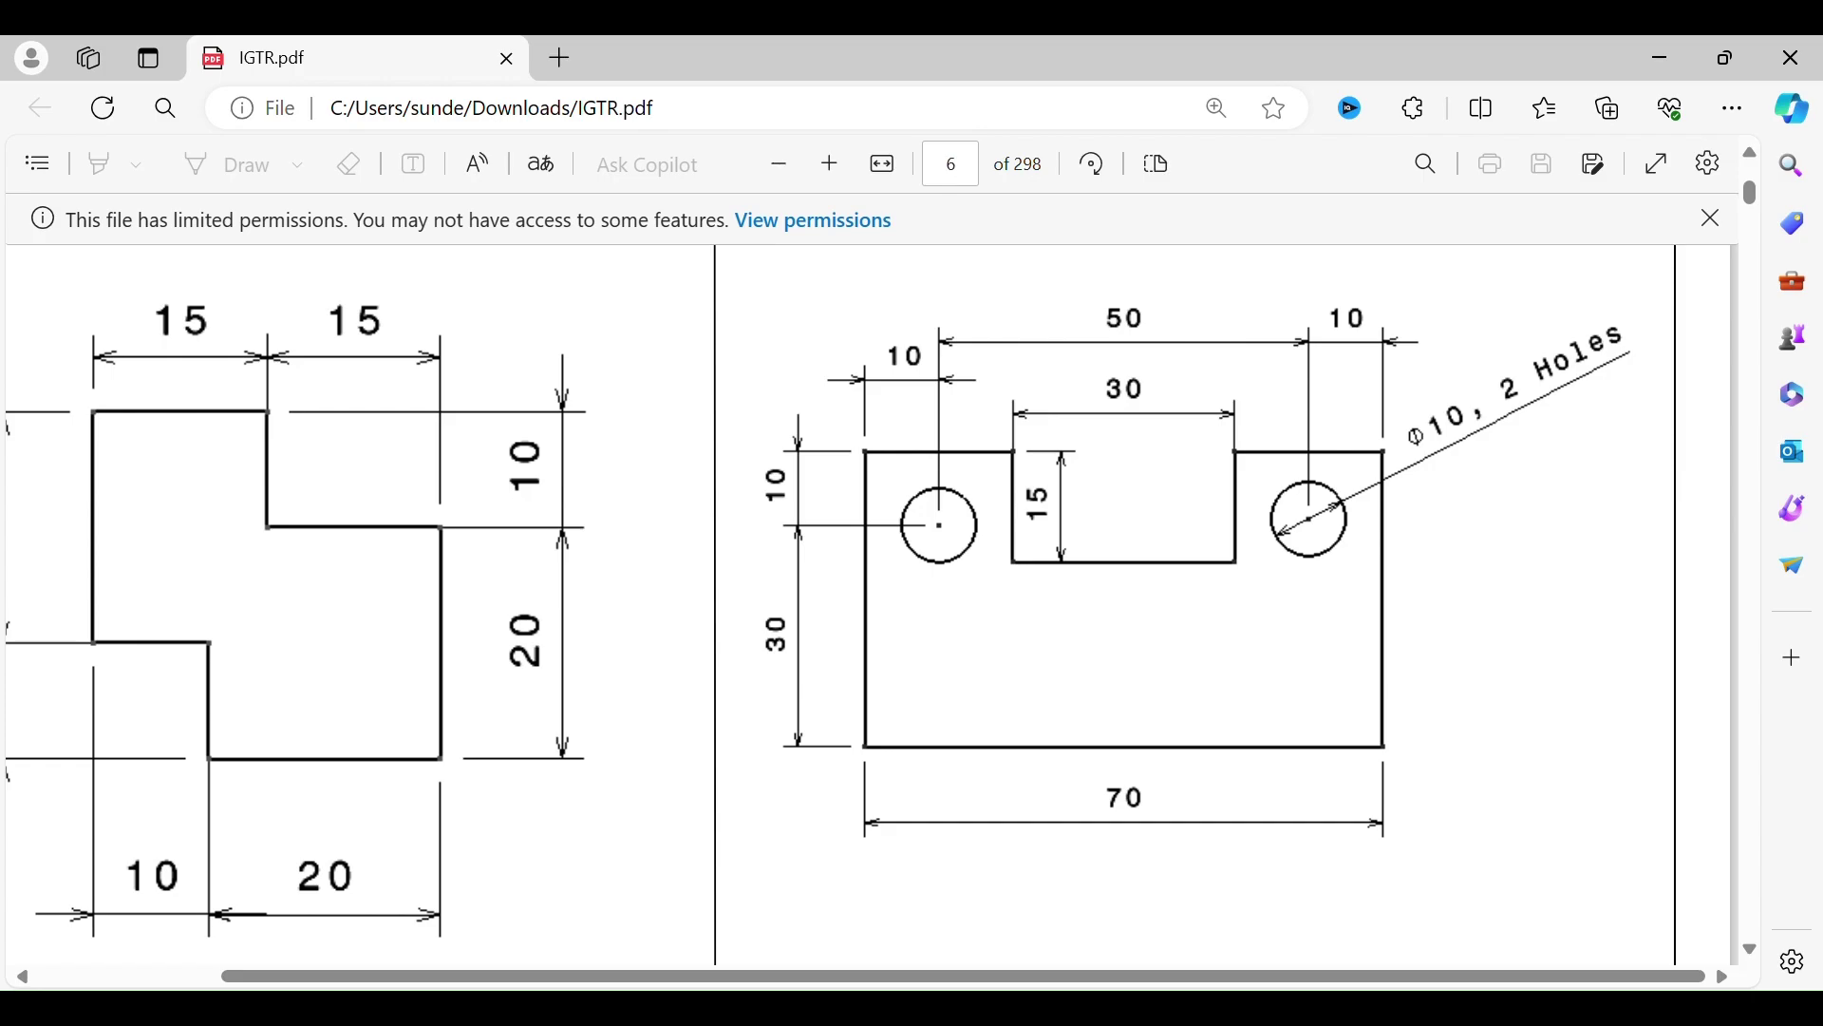
In DesignModeler, draw a closed eight-sided polyline about 82 mm wide, with a top notch about 36 mm wide and 12 mm deep
{"action": "key", "text": "alt+Tab"}
{"action": "scroll", "coordinate": [897, 582], "scroll_direction": "up", "scroll_amount": 2}
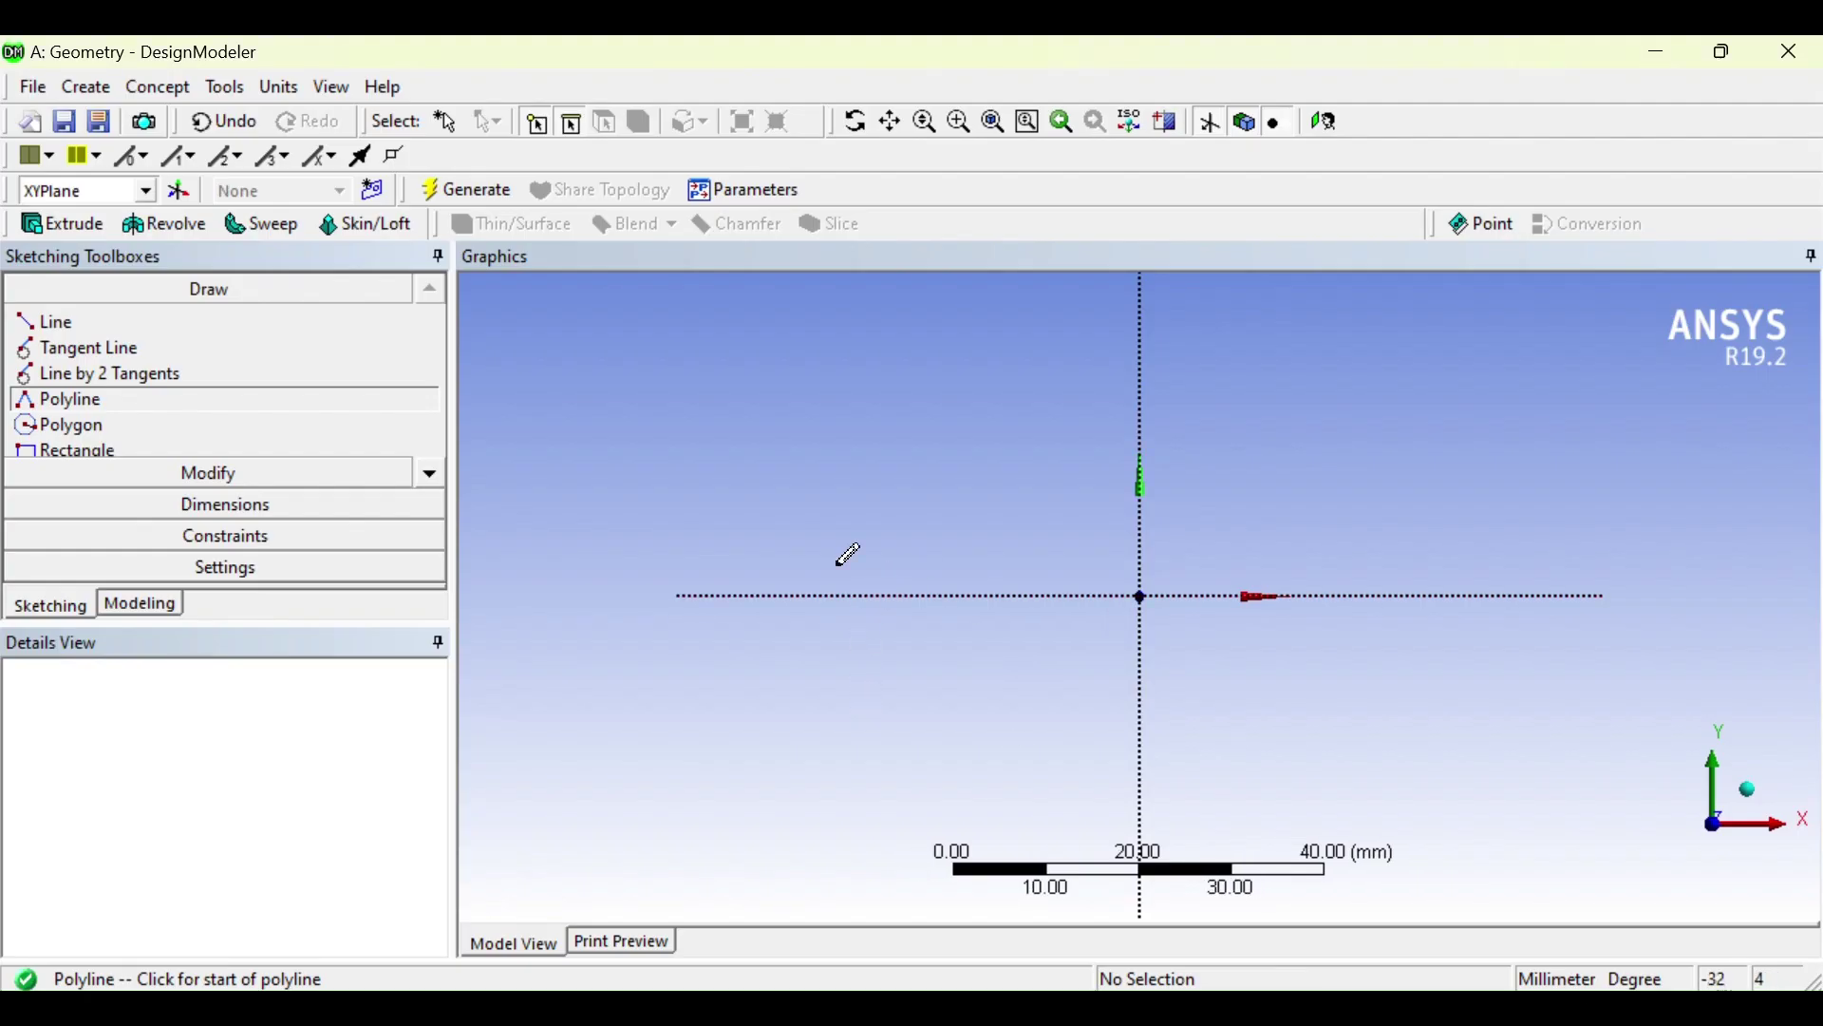
{"action": "left_click", "coordinate": [807, 725]}
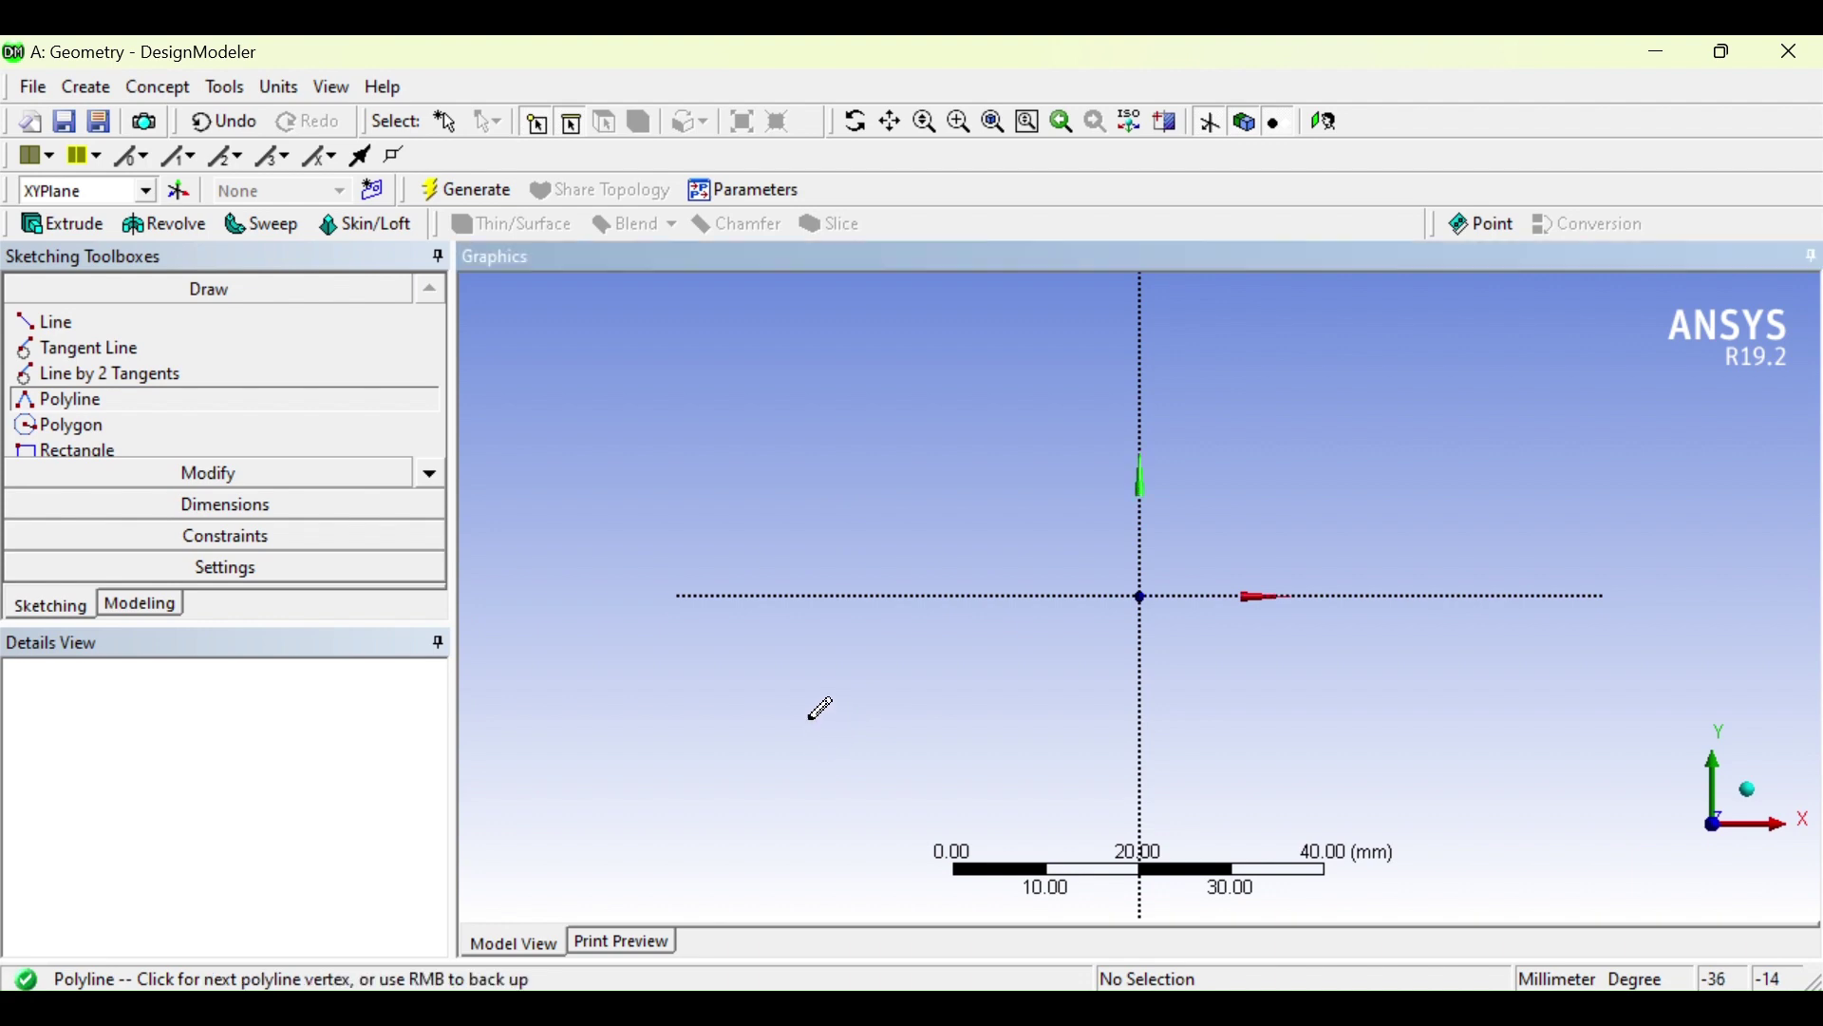
{"action": "left_click", "coordinate": [807, 466]}
{"action": "left_click", "coordinate": [1009, 466]}
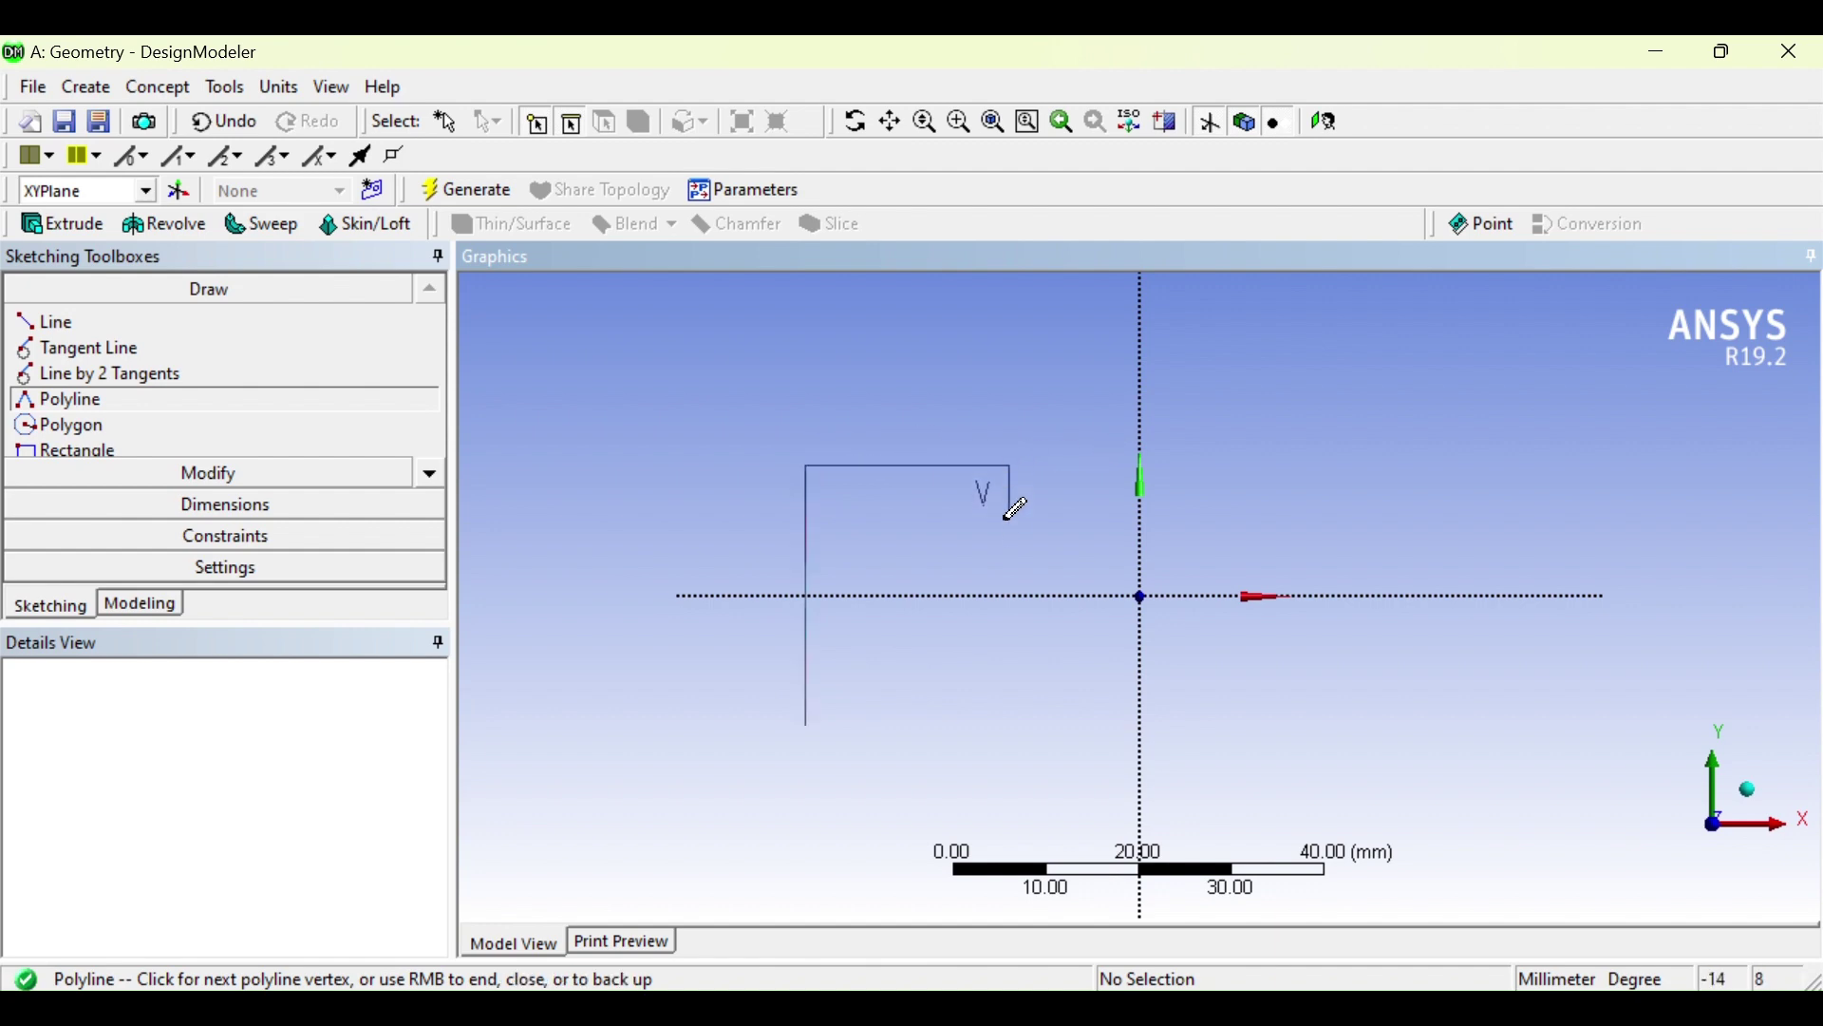
{"action": "left_click", "coordinate": [1012, 575]}
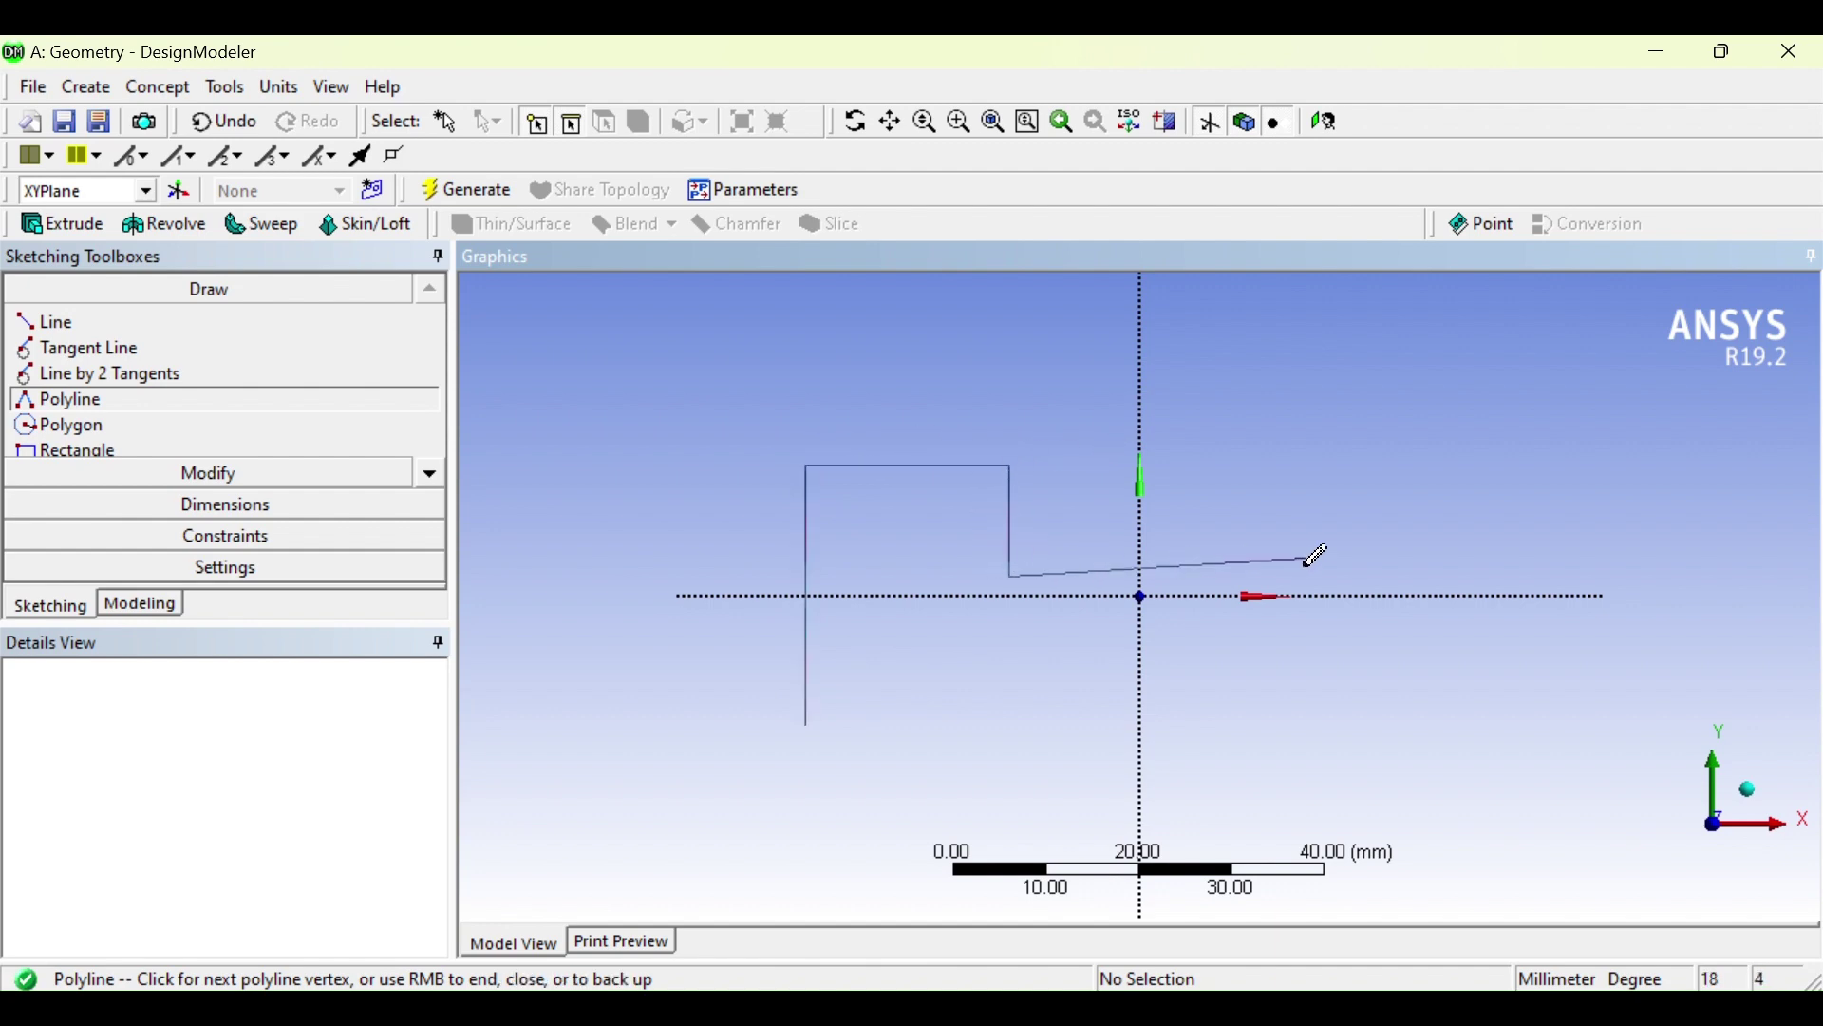
{"action": "left_click", "coordinate": [1342, 576]}
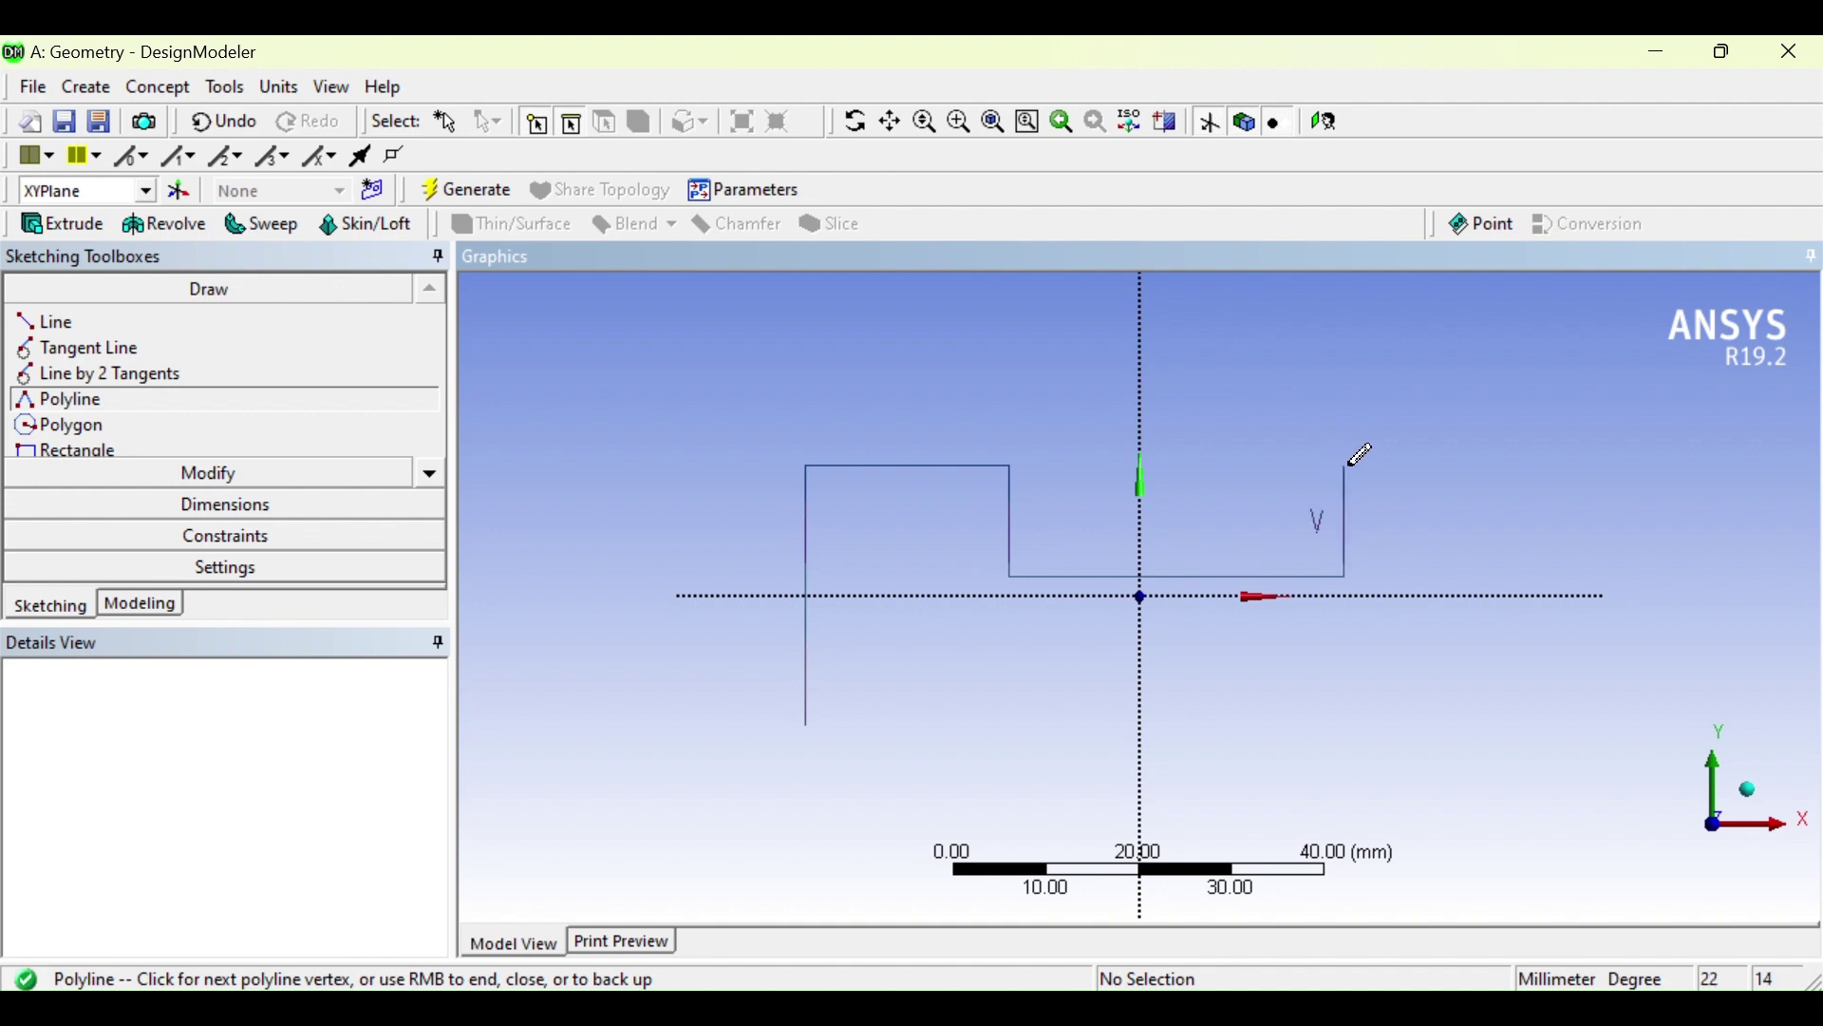
{"action": "key", "text": "Escape"}
{"action": "left_click", "coordinate": [1350, 464]}
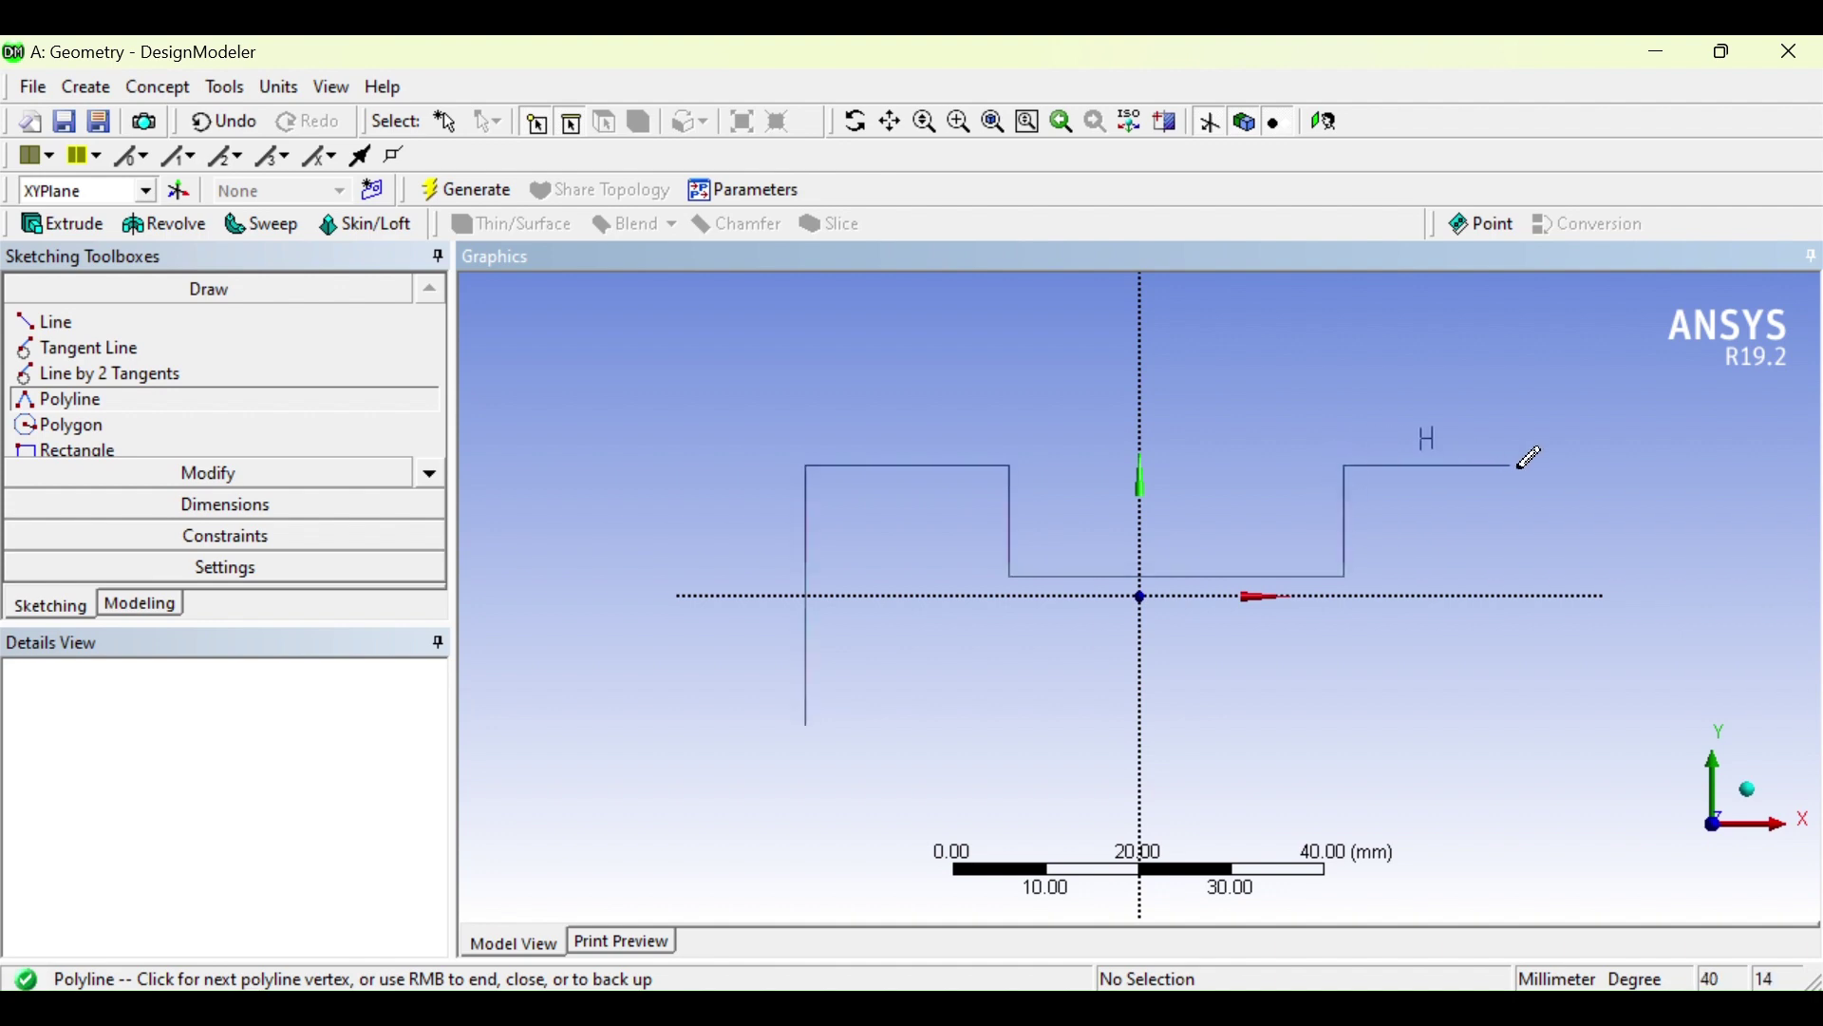
{"action": "left_click", "coordinate": [1567, 465]}
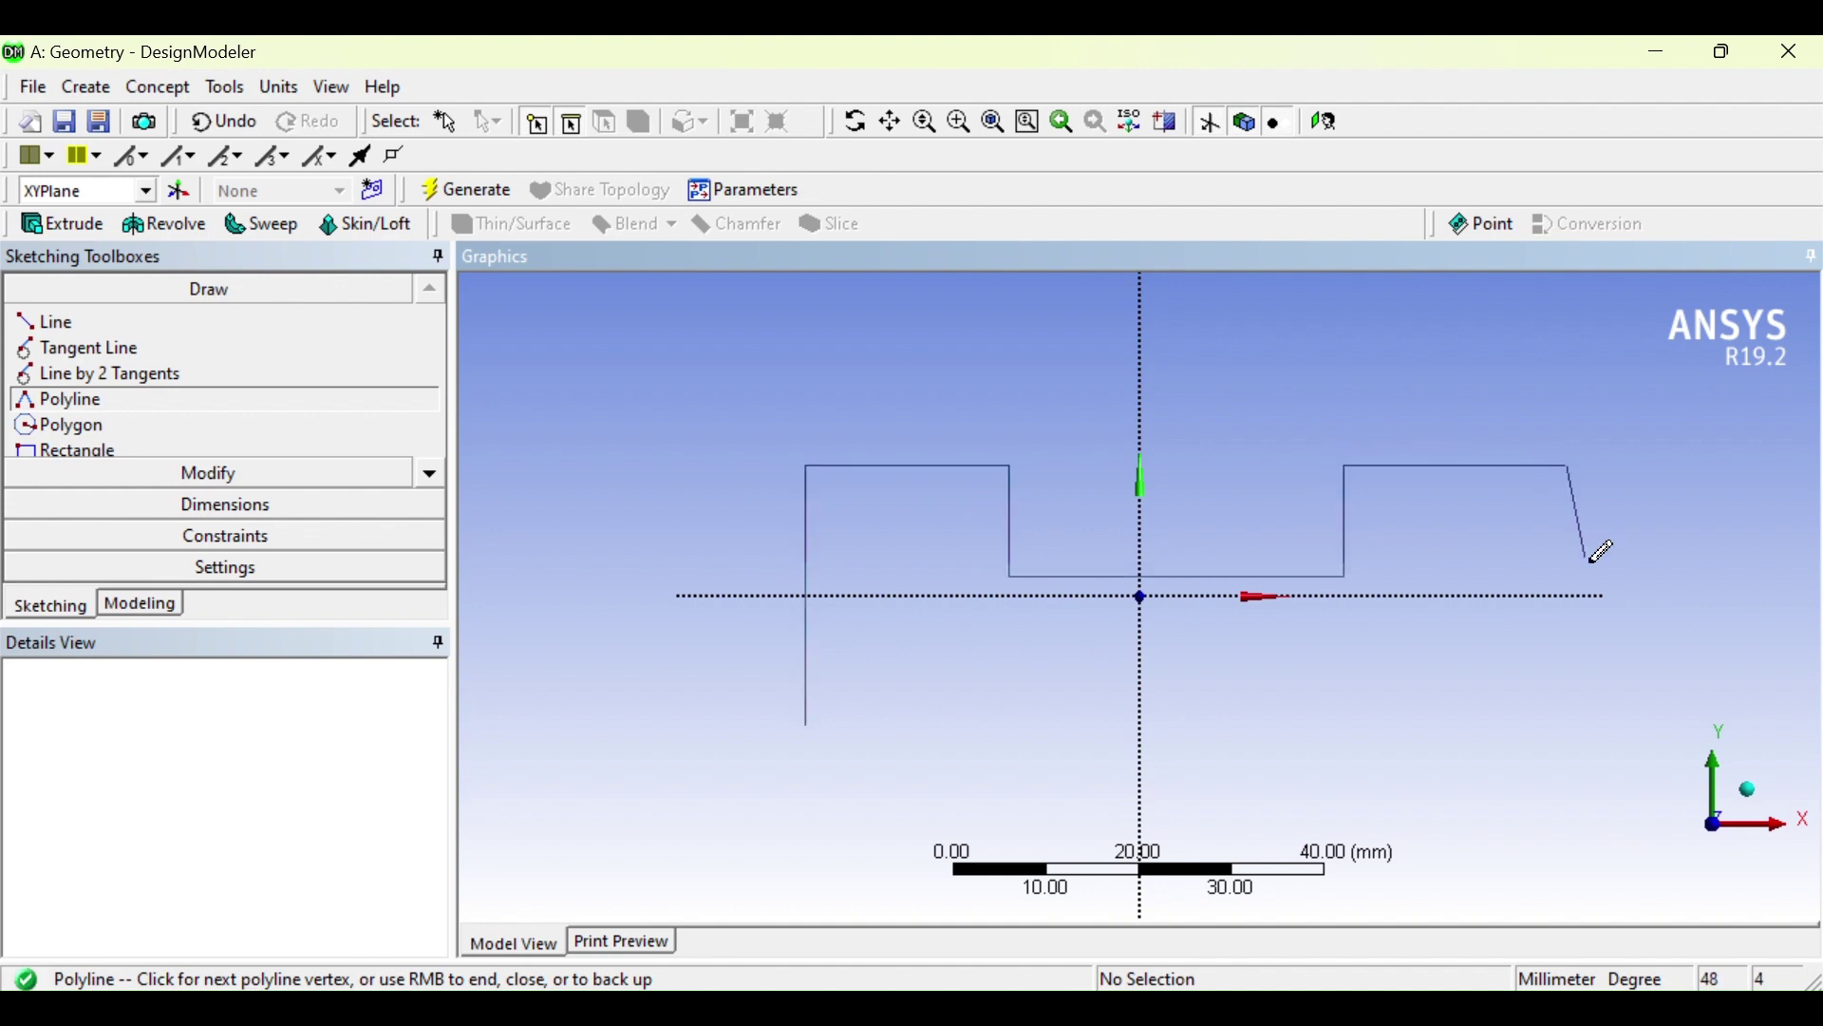
{"action": "left_click", "coordinate": [1567, 780]}
{"action": "right_click", "coordinate": [789, 785]}
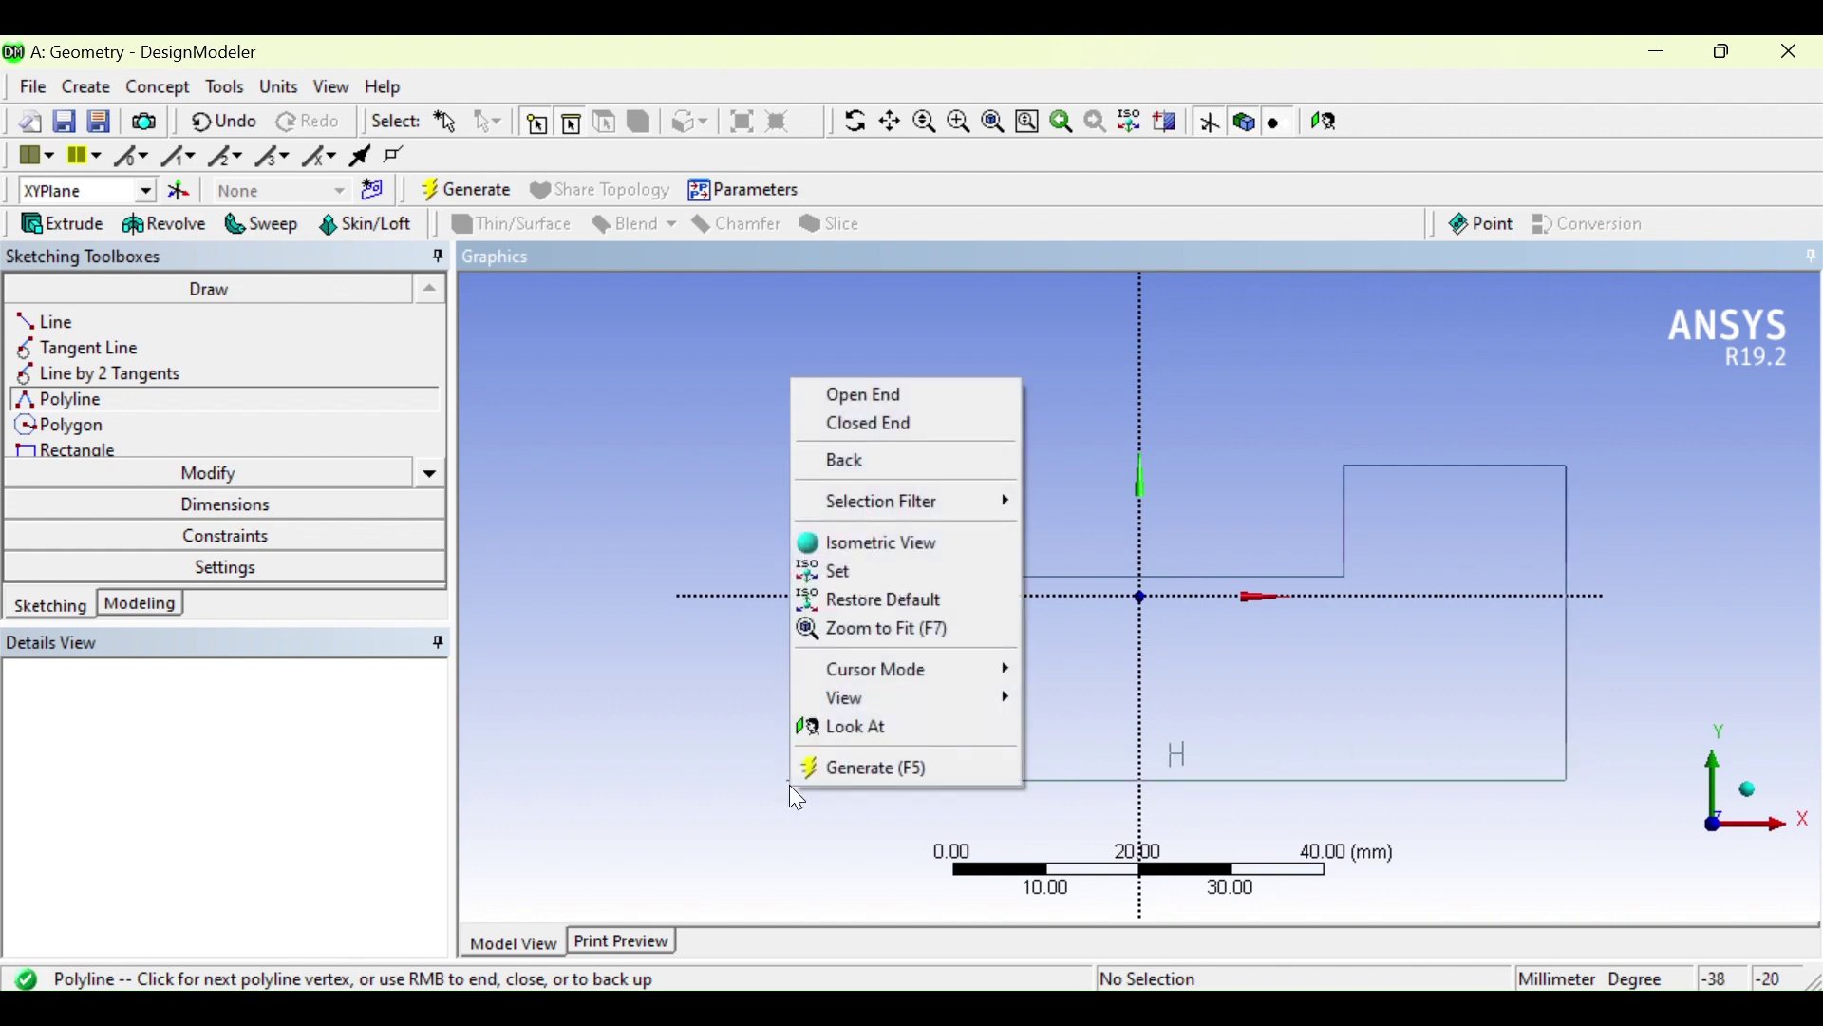
{"action": "left_click", "coordinate": [902, 427]}
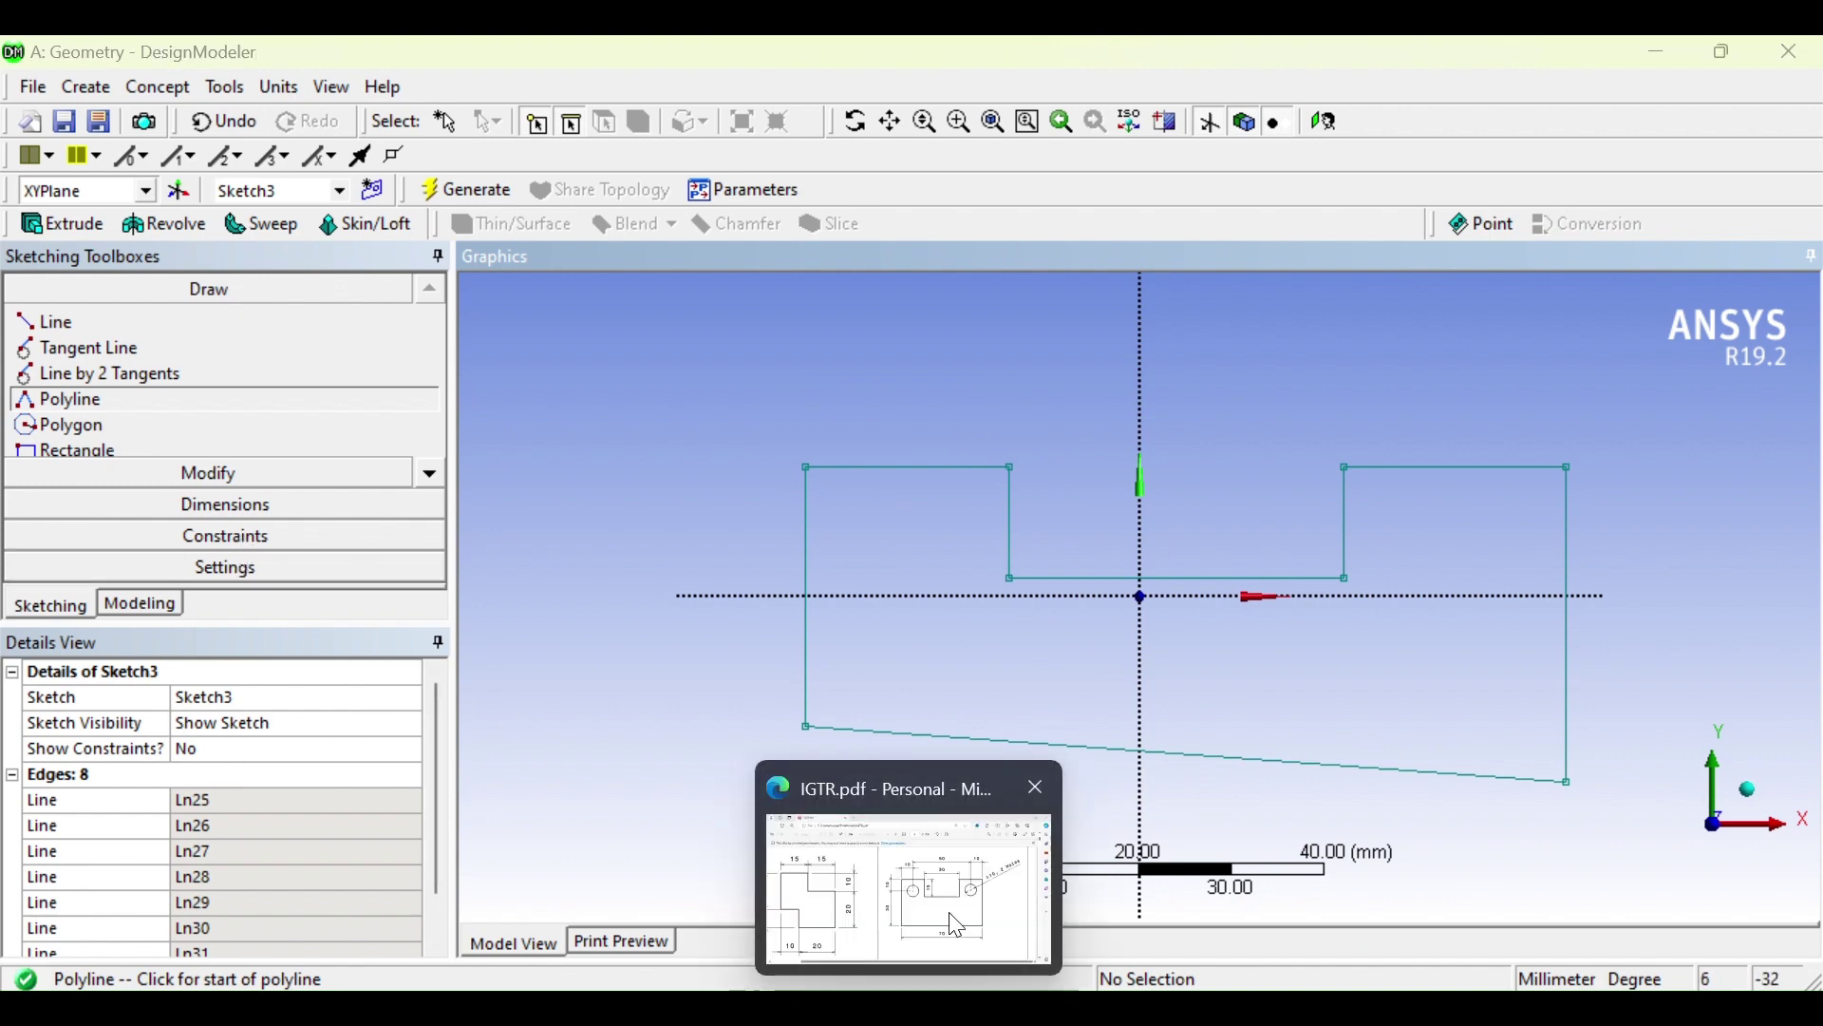
Check the notched plate drawing in IGTR.pdf and apply a Horizontal constraint to the profile's slanted bottom line
{"action": "left_click", "coordinate": [955, 812]}
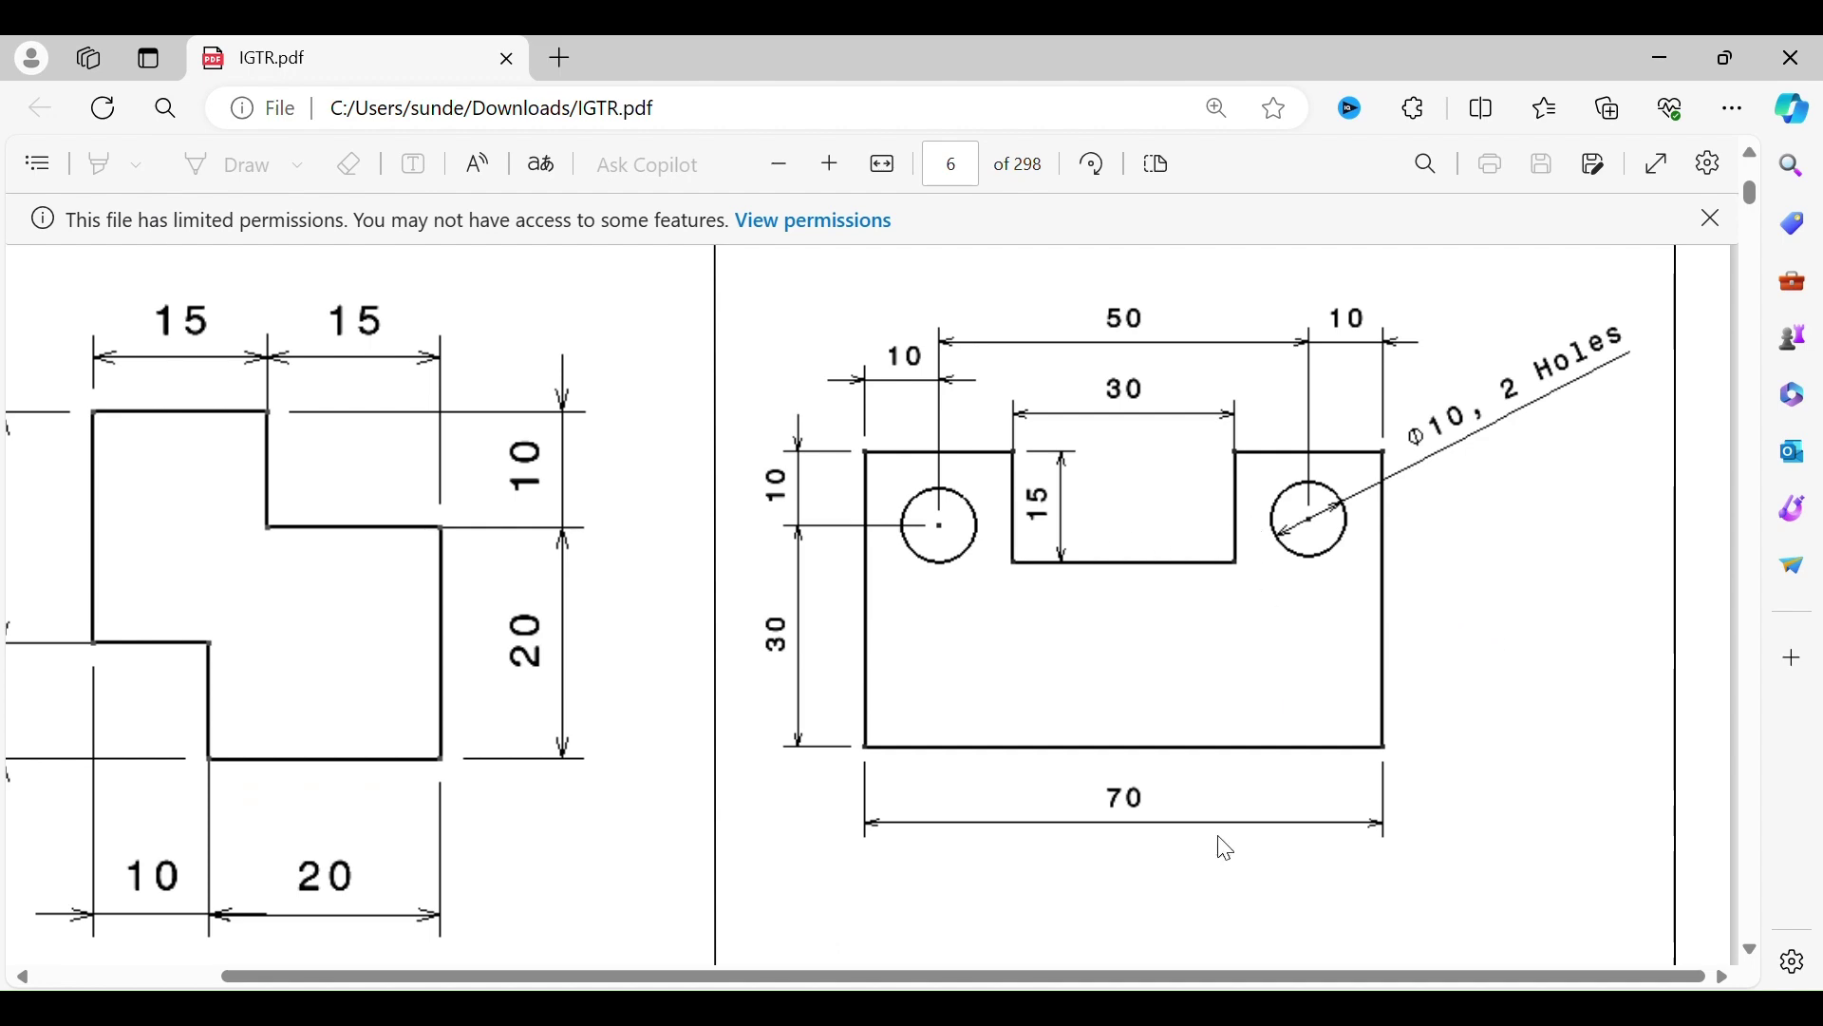
{"action": "left_click", "coordinate": [1238, 879]}
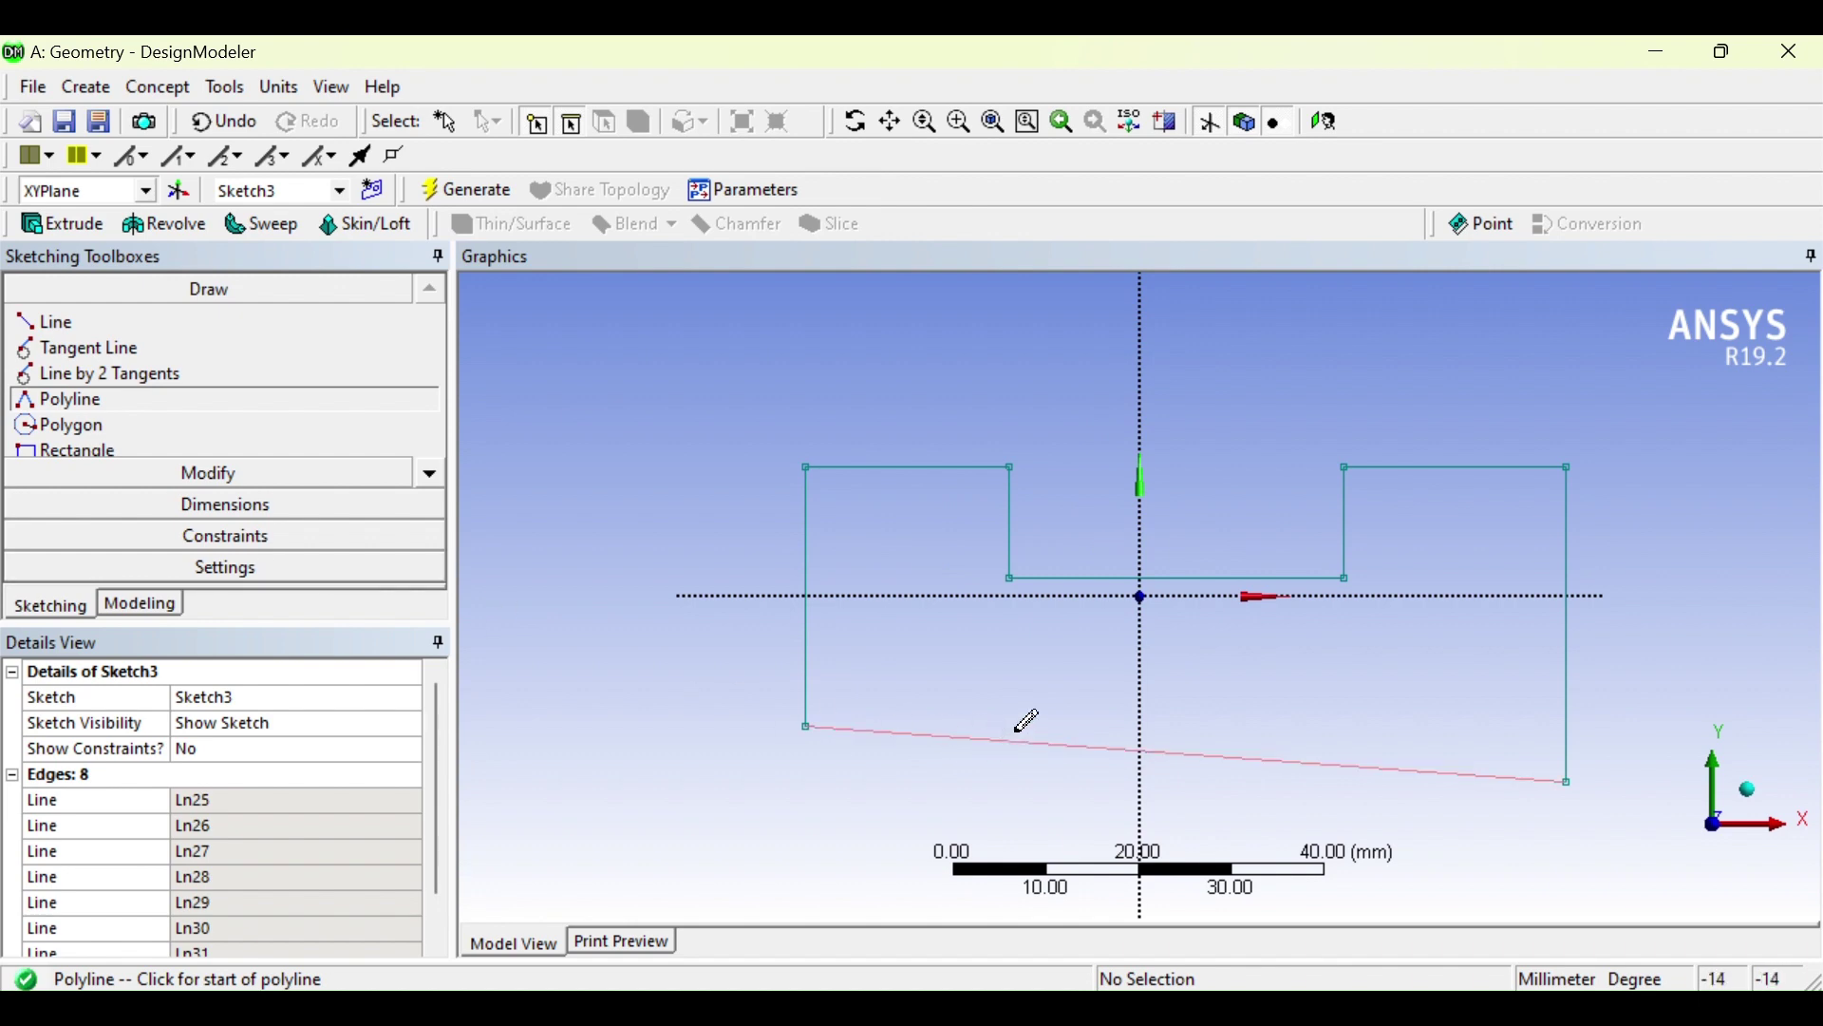
{"action": "left_click", "coordinate": [177, 536]}
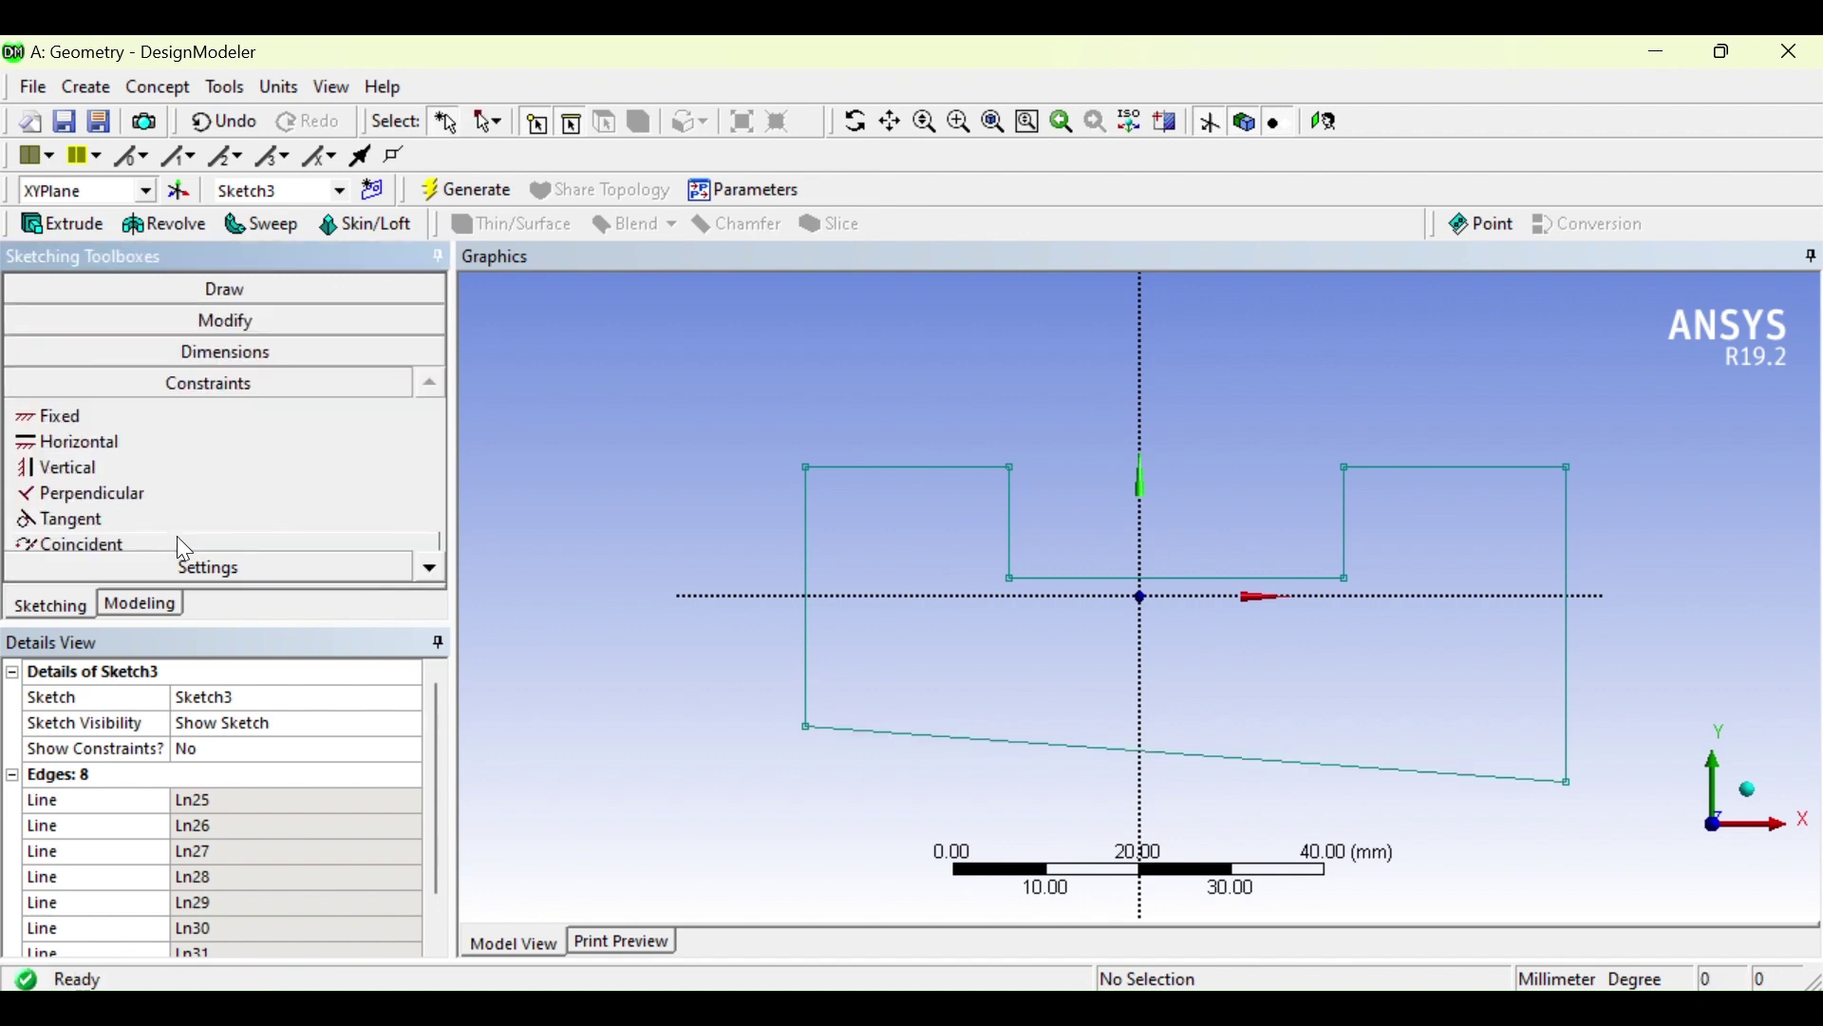
{"action": "left_click", "coordinate": [100, 444]}
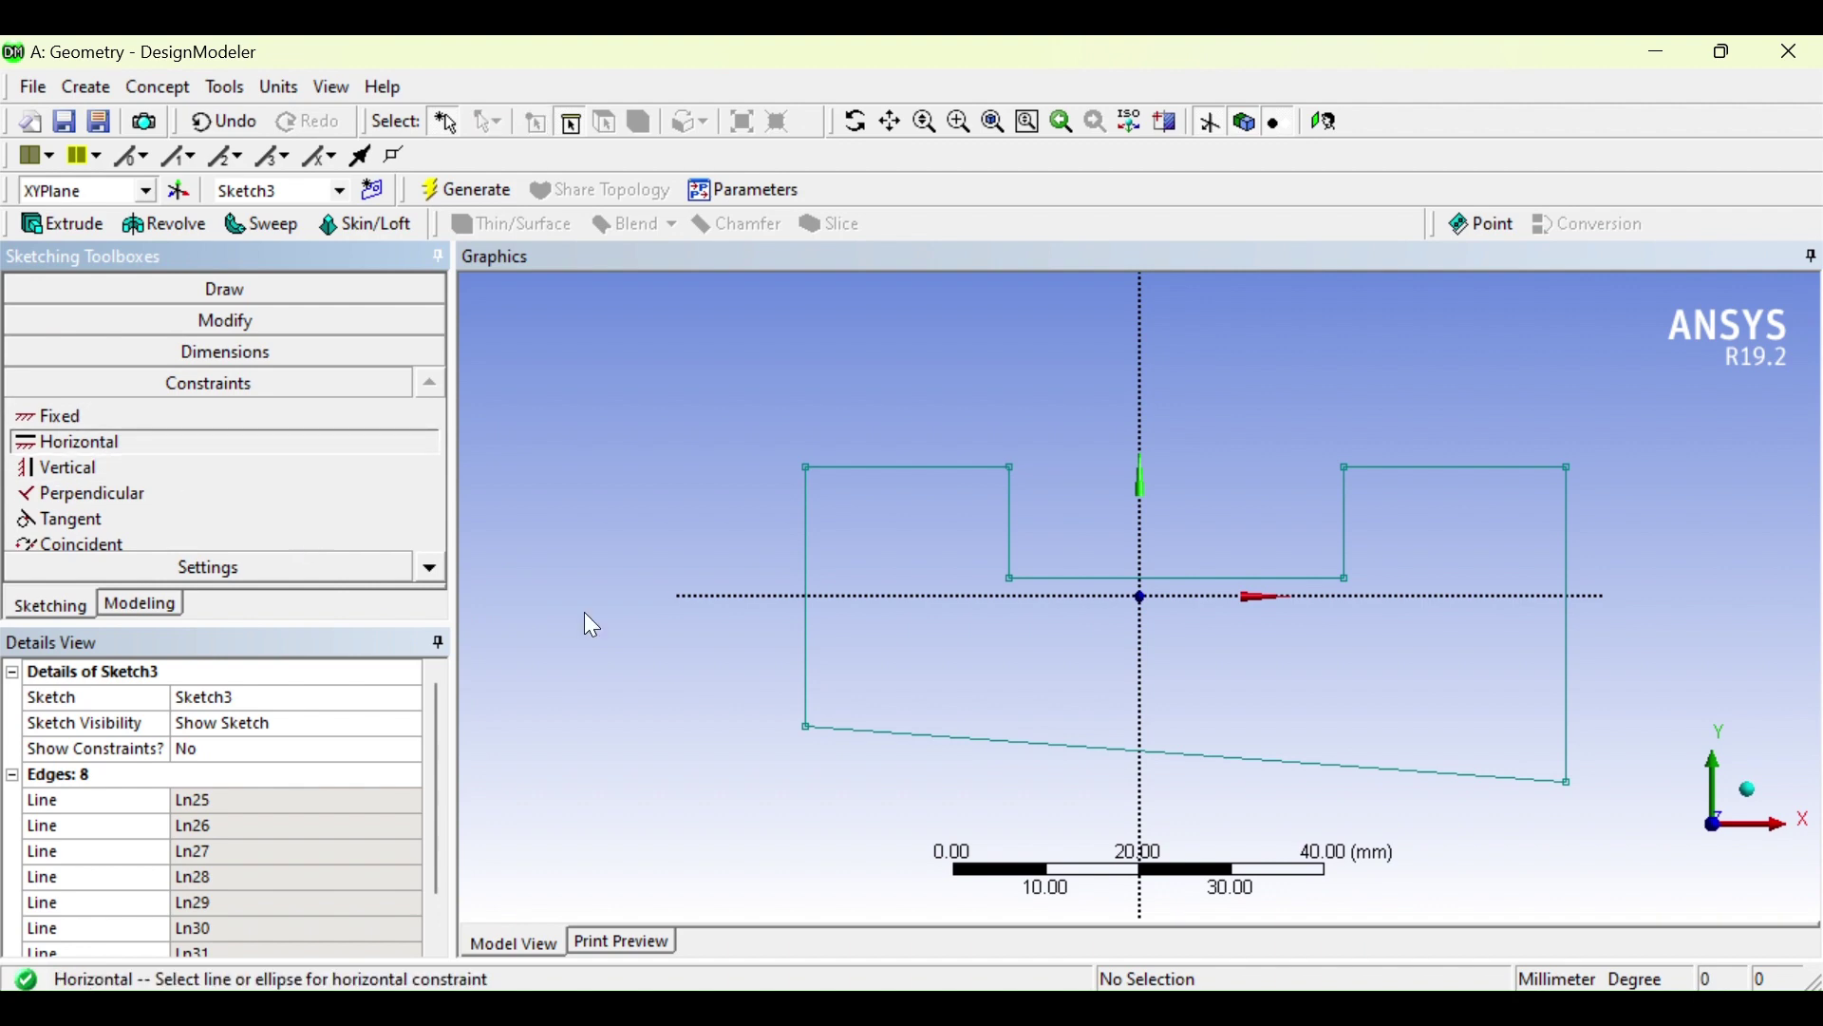
{"action": "left_click", "coordinate": [1213, 757]}
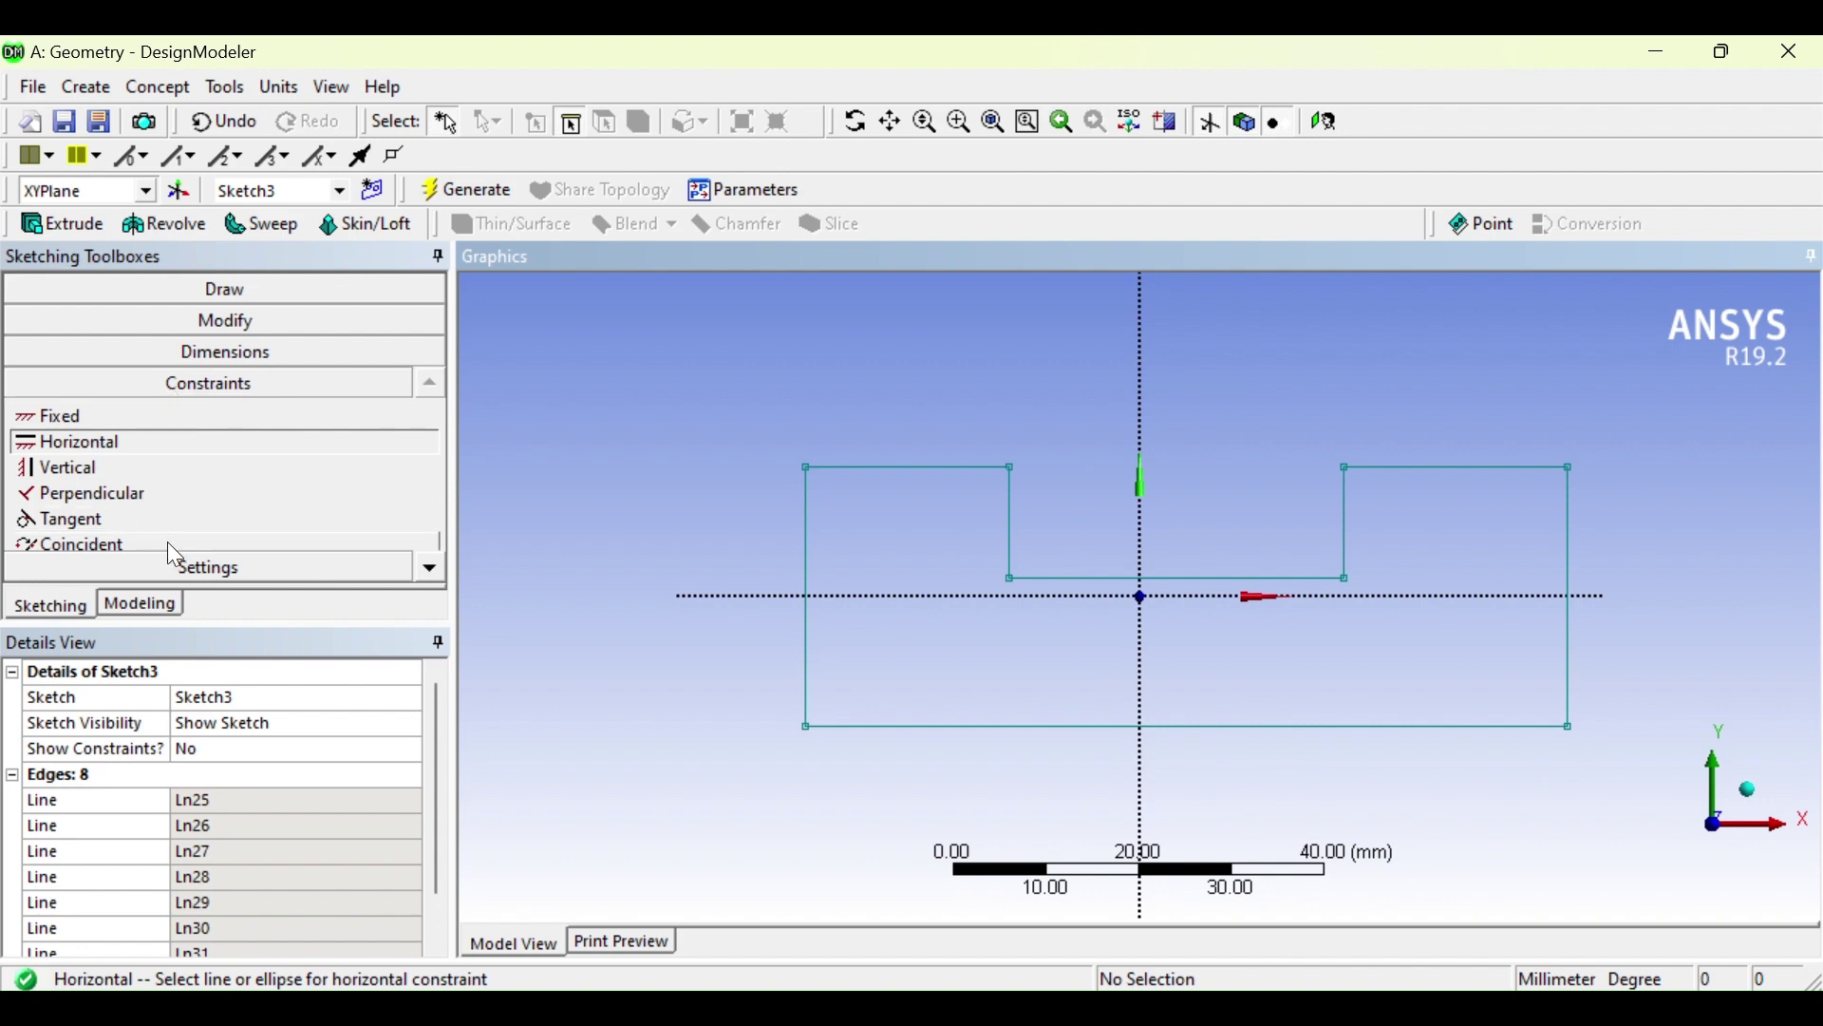
Apply Equal Length constraints to the profile's two outer vertical sides and to the notch's two vertical sides
{"action": "left_click", "coordinate": [424, 563]}
{"action": "left_click", "coordinate": [425, 563]}
{"action": "left_click", "coordinate": [424, 563]}
{"action": "left_click", "coordinate": [425, 564]}
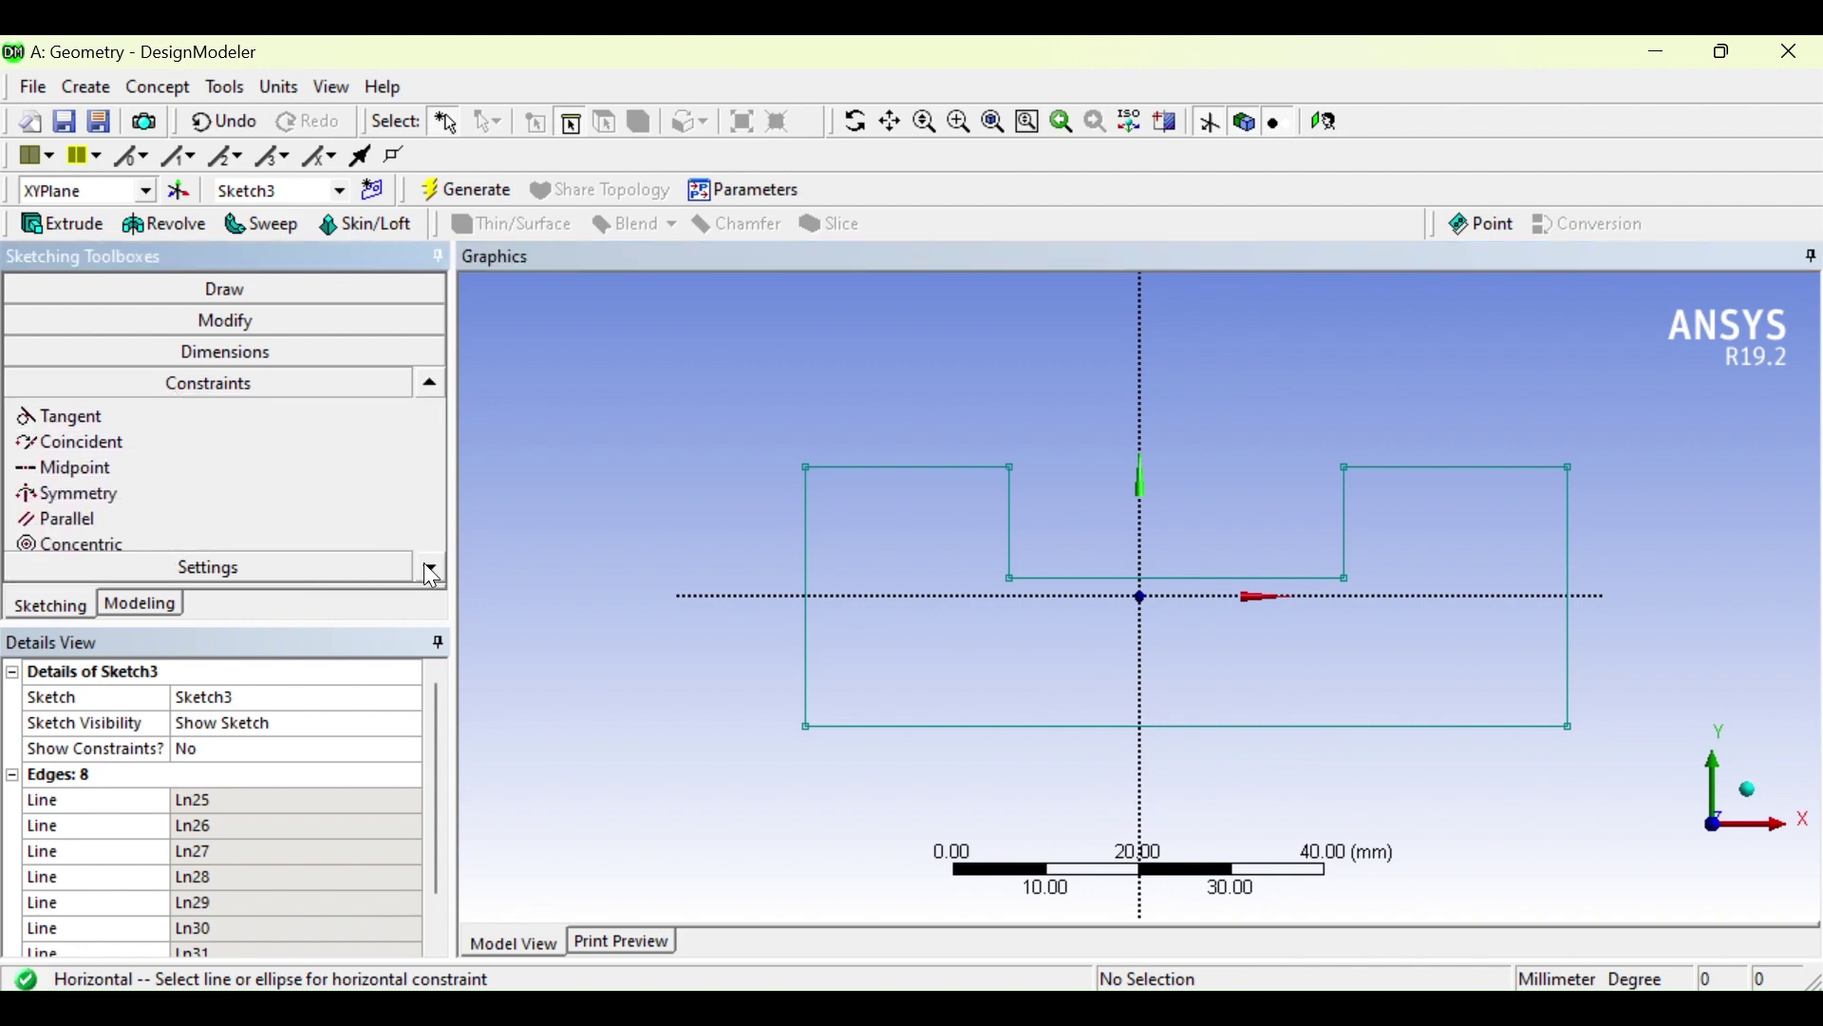
{"action": "left_click", "coordinate": [425, 564]}
{"action": "left_click", "coordinate": [425, 563]}
{"action": "left_click", "coordinate": [430, 571]}
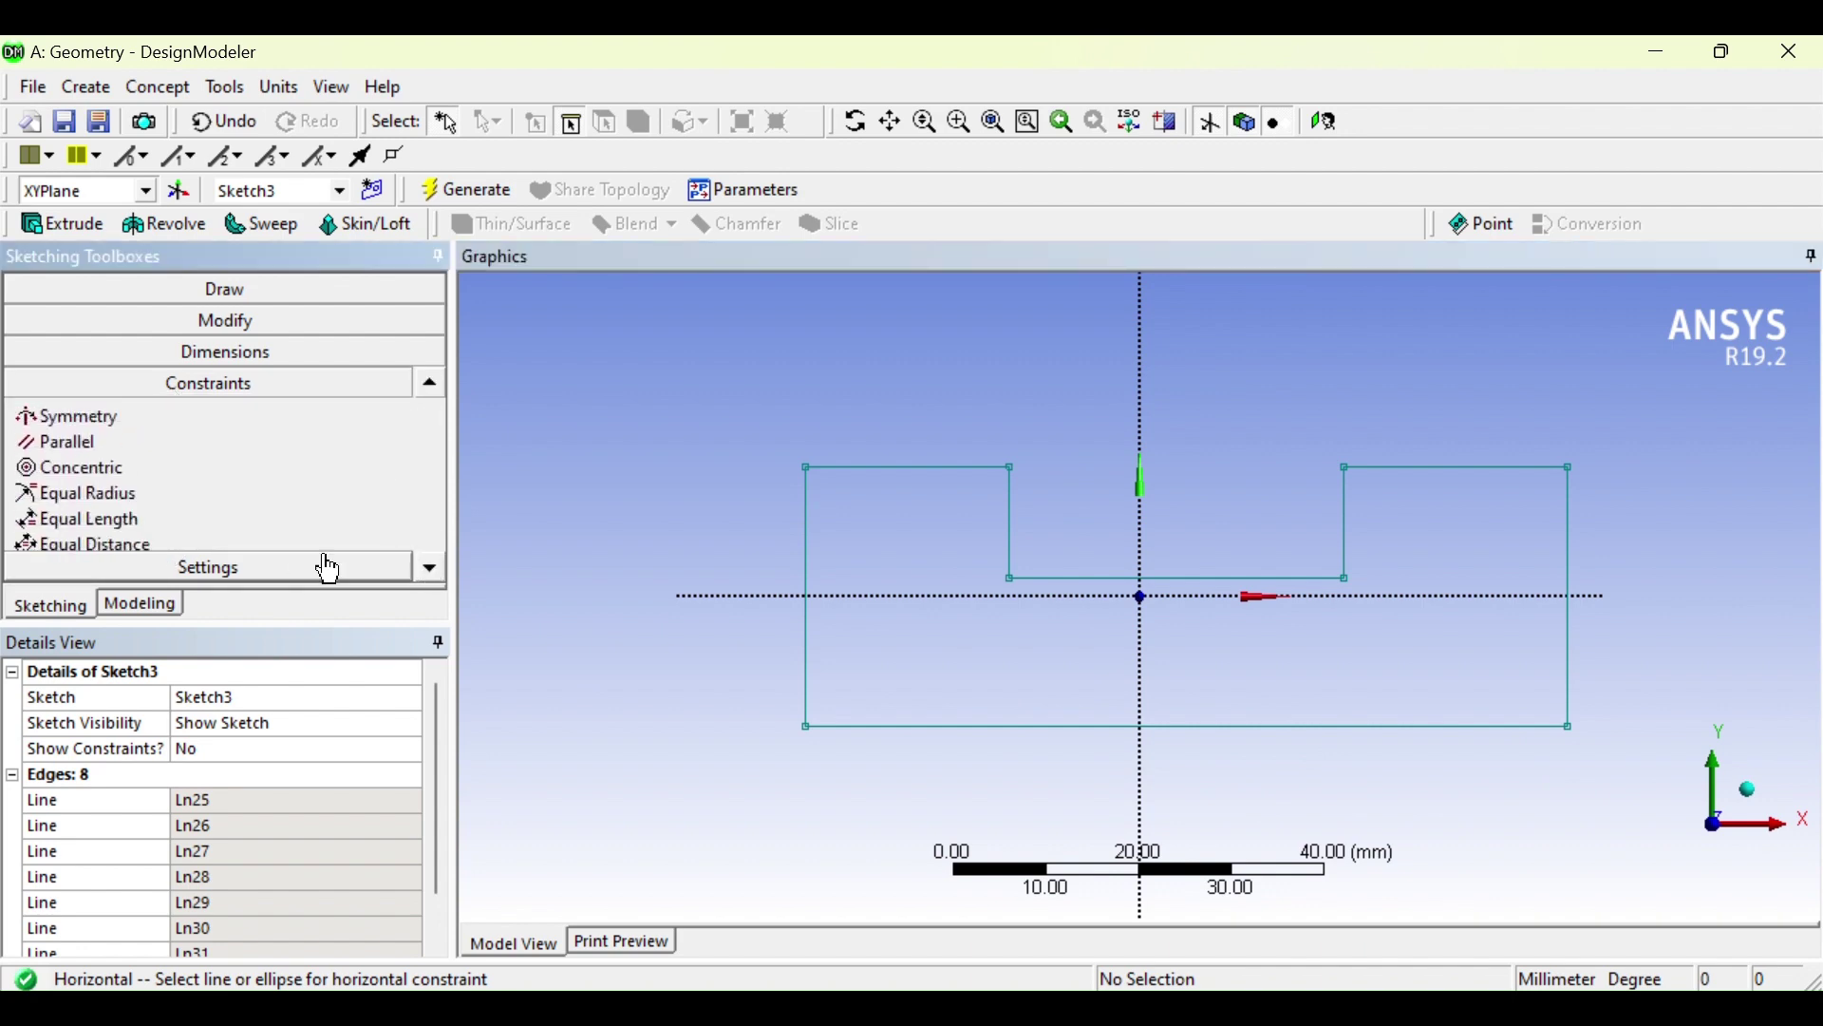
{"action": "left_click", "coordinate": [78, 519]}
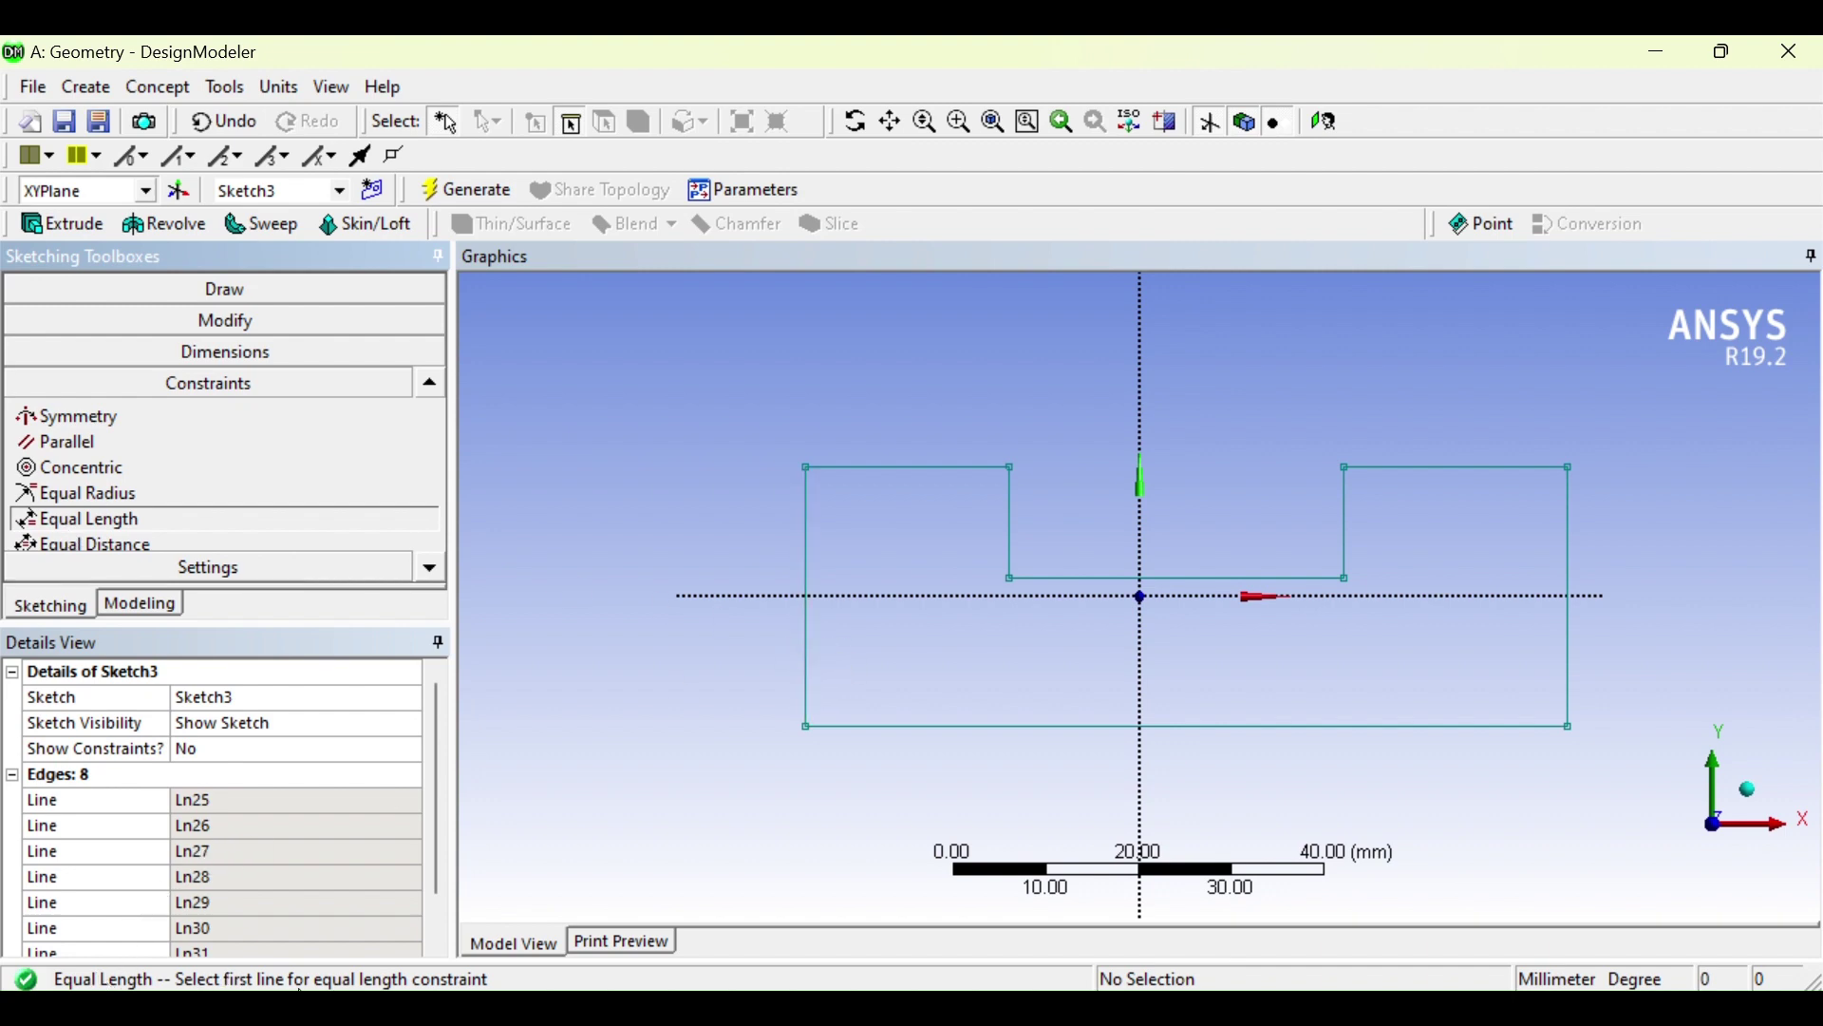
{"action": "left_click", "coordinate": [810, 664]}
{"action": "left_click", "coordinate": [1574, 670]}
{"action": "left_click", "coordinate": [1011, 529]}
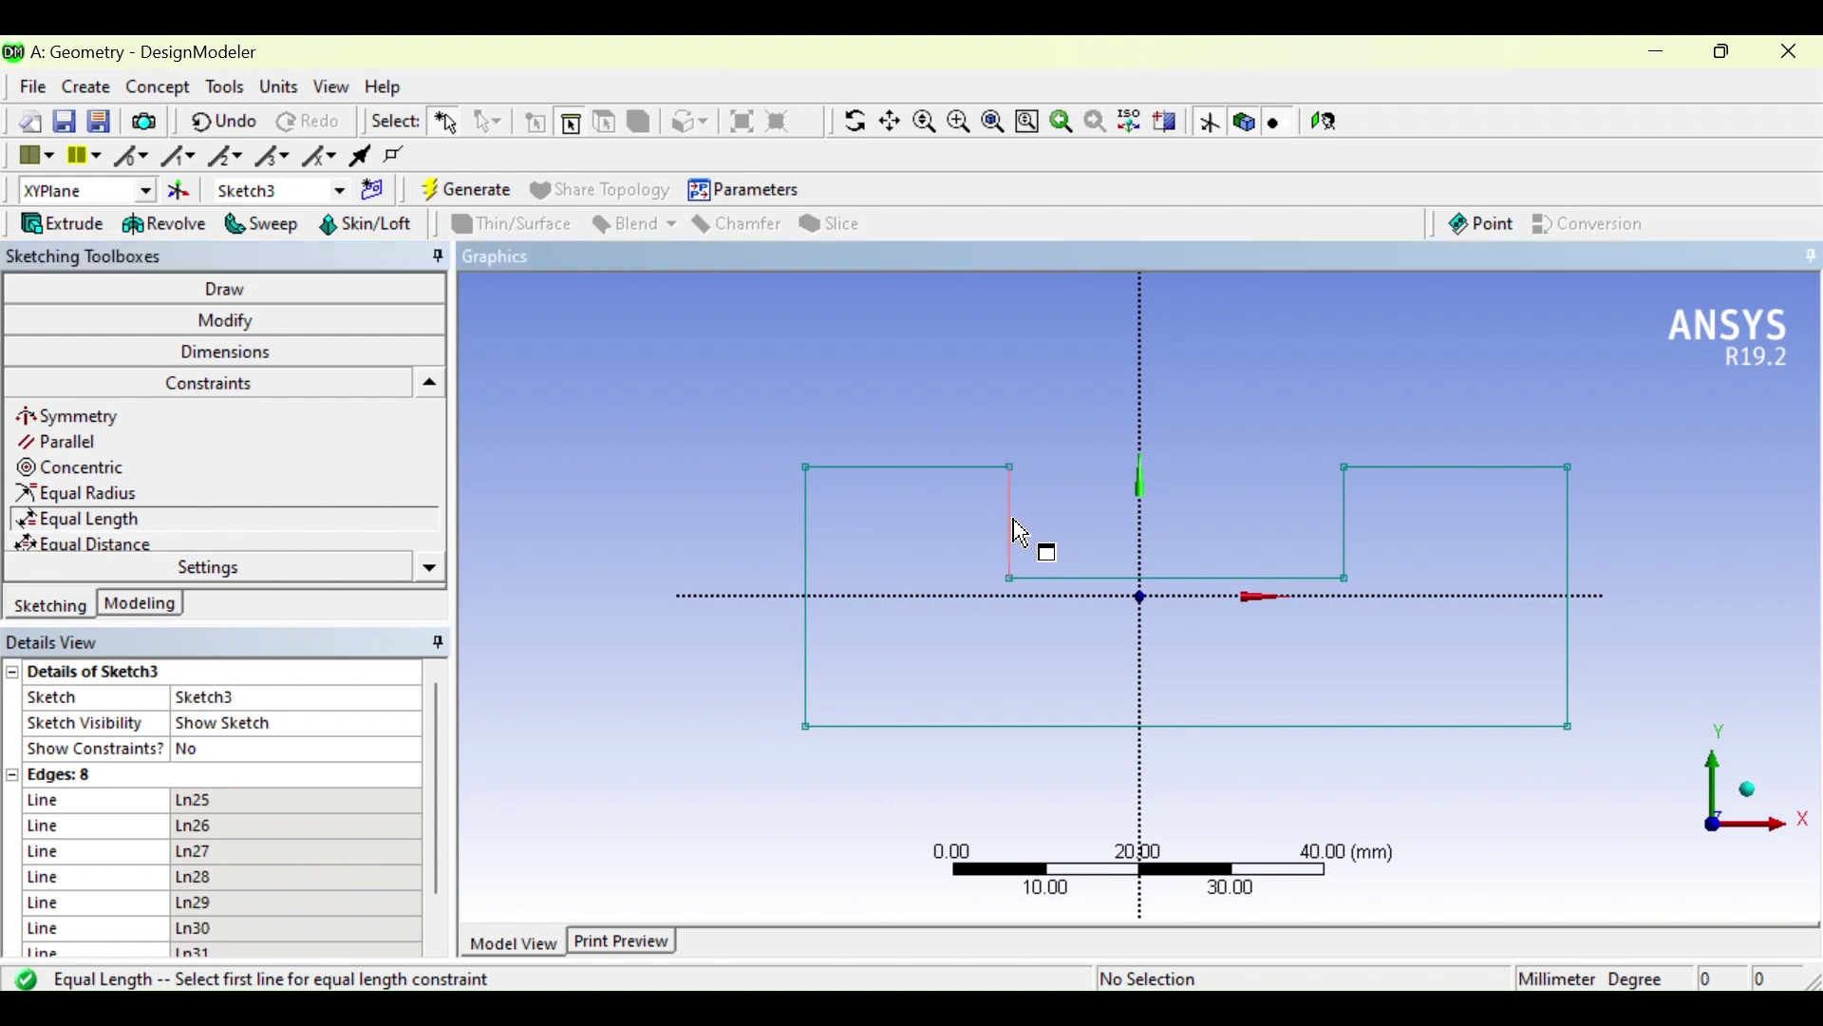
{"action": "left_click", "coordinate": [1348, 513]}
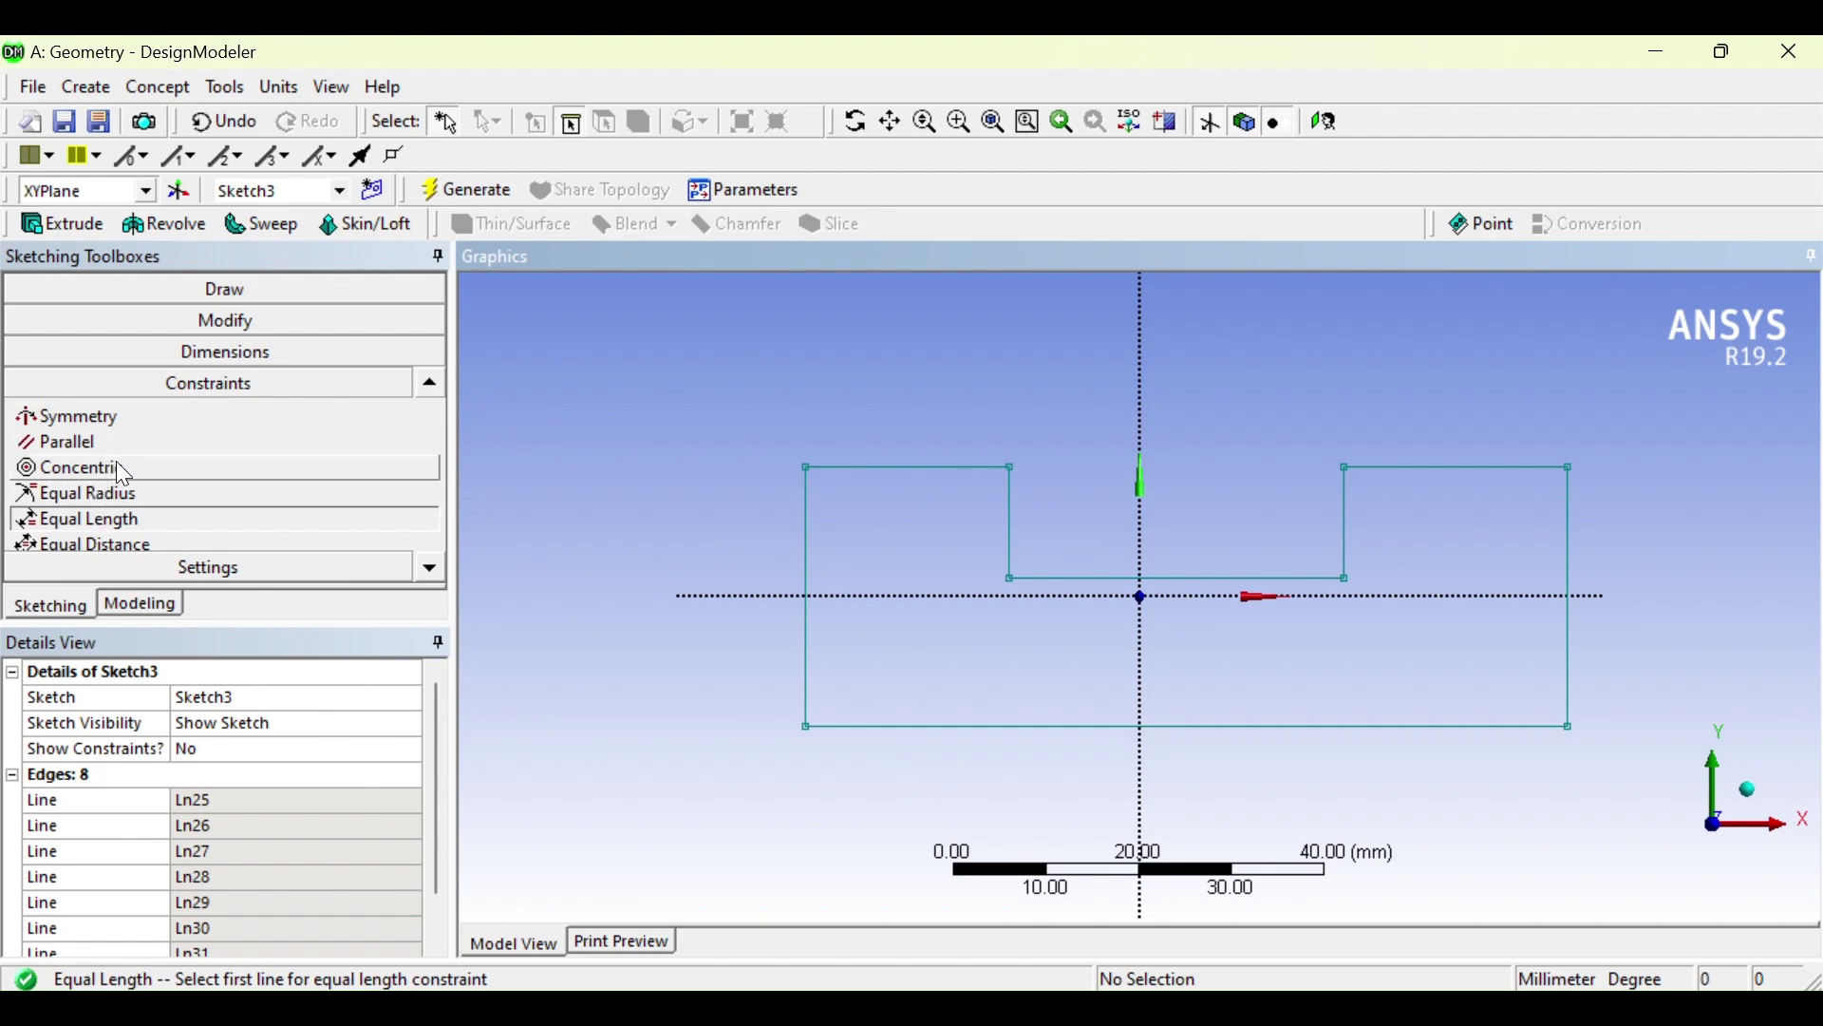
Draw two equal circles about 9 mm in diameter, one inside each upper arm of the profile beside the notch
{"action": "left_click", "coordinate": [111, 425]}
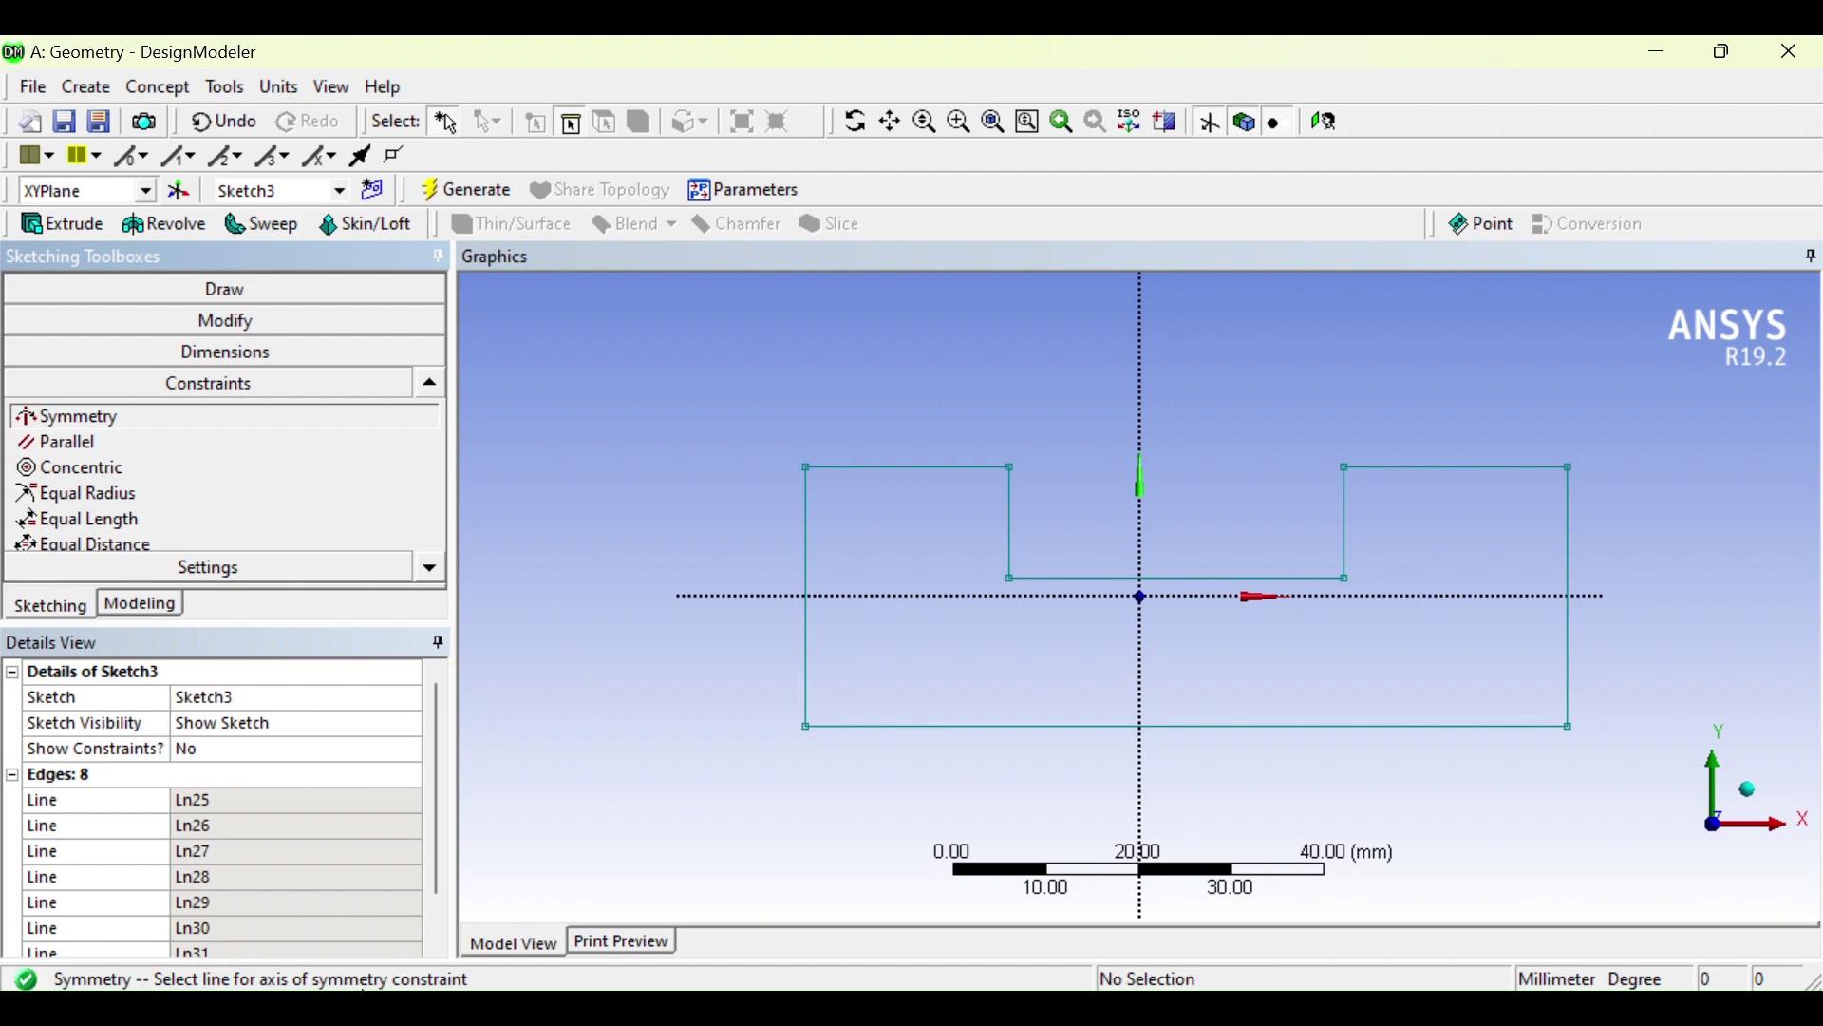
{"action": "left_click", "coordinate": [380, 494]}
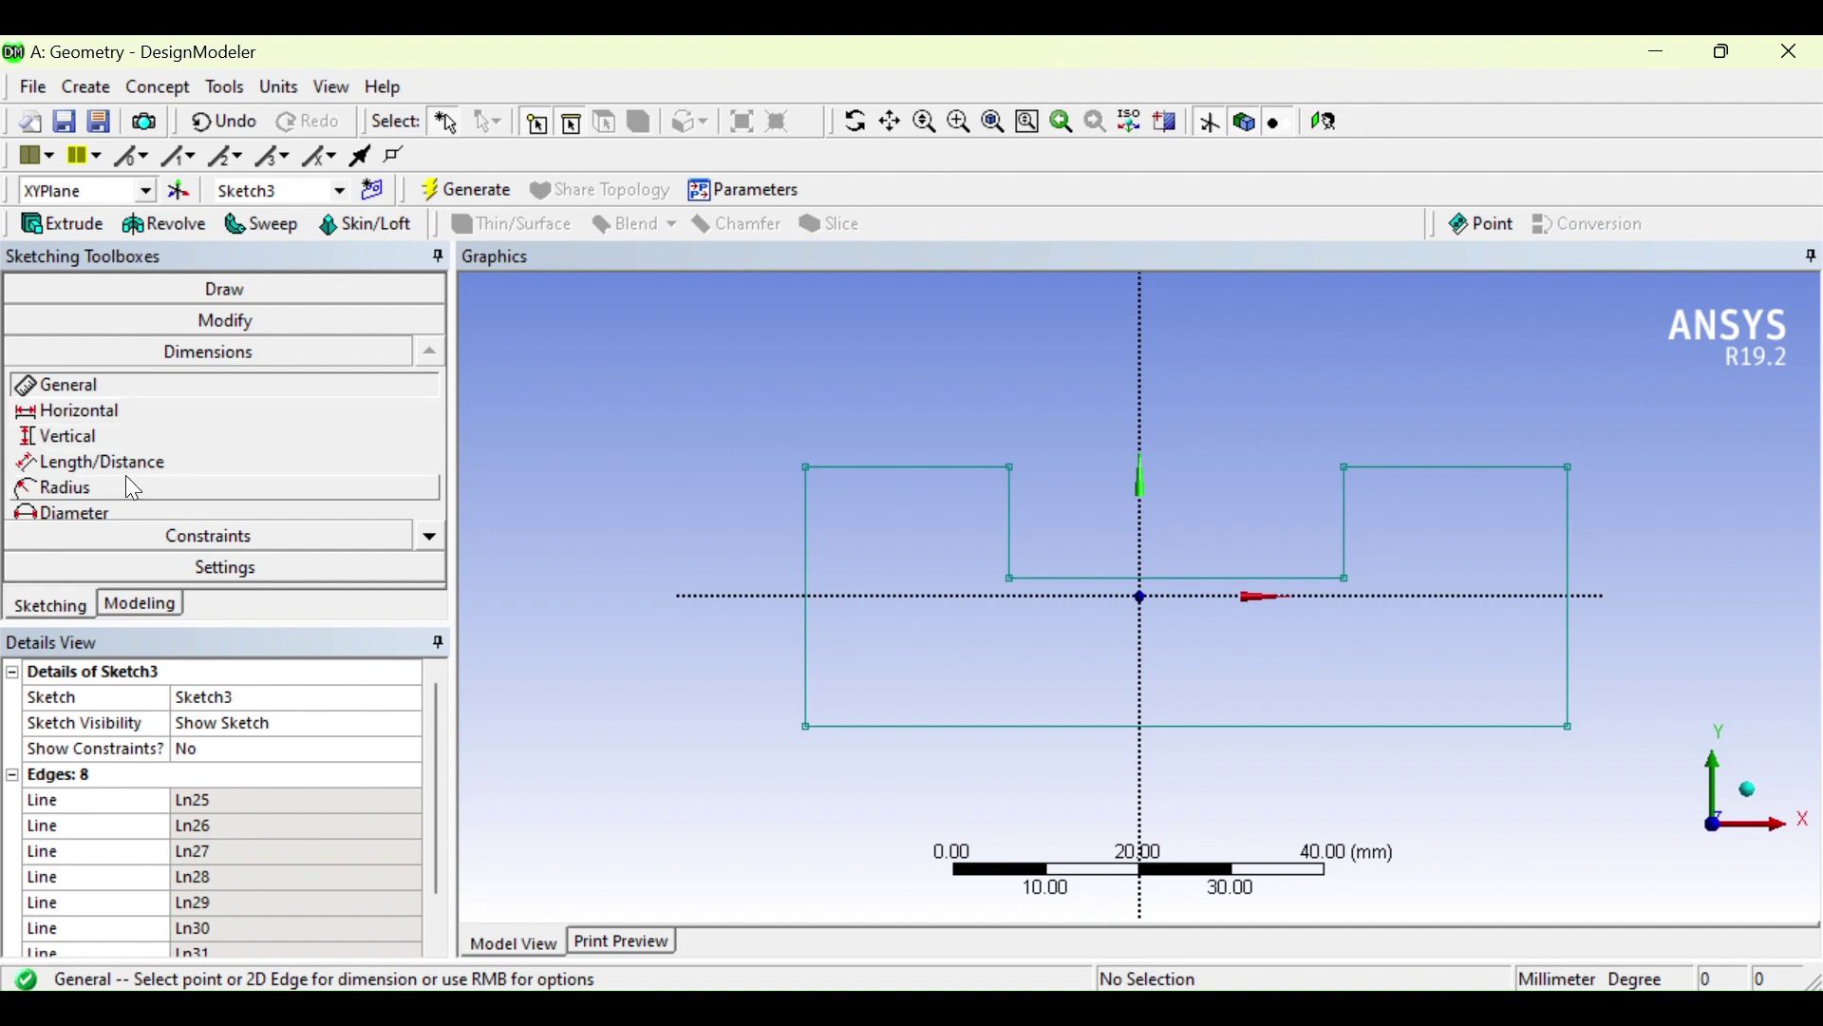
{"action": "left_click", "coordinate": [220, 292]}
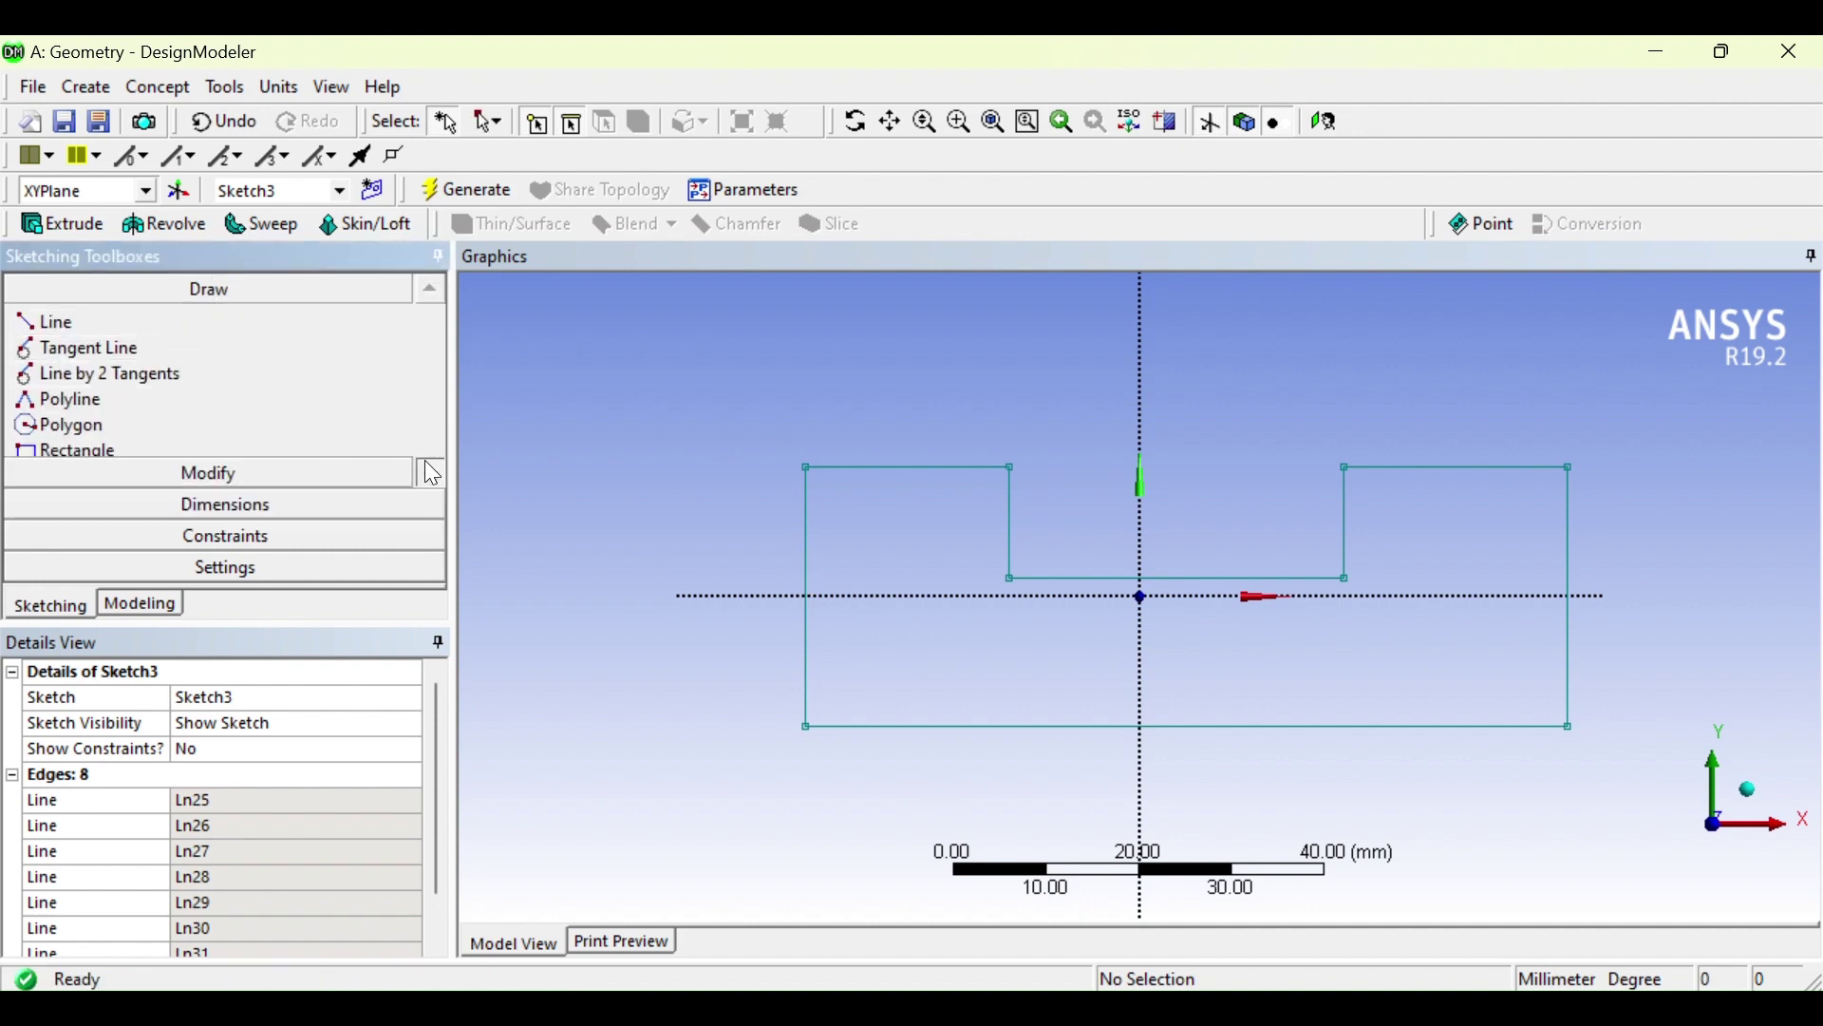
{"action": "left_click", "coordinate": [430, 472]}
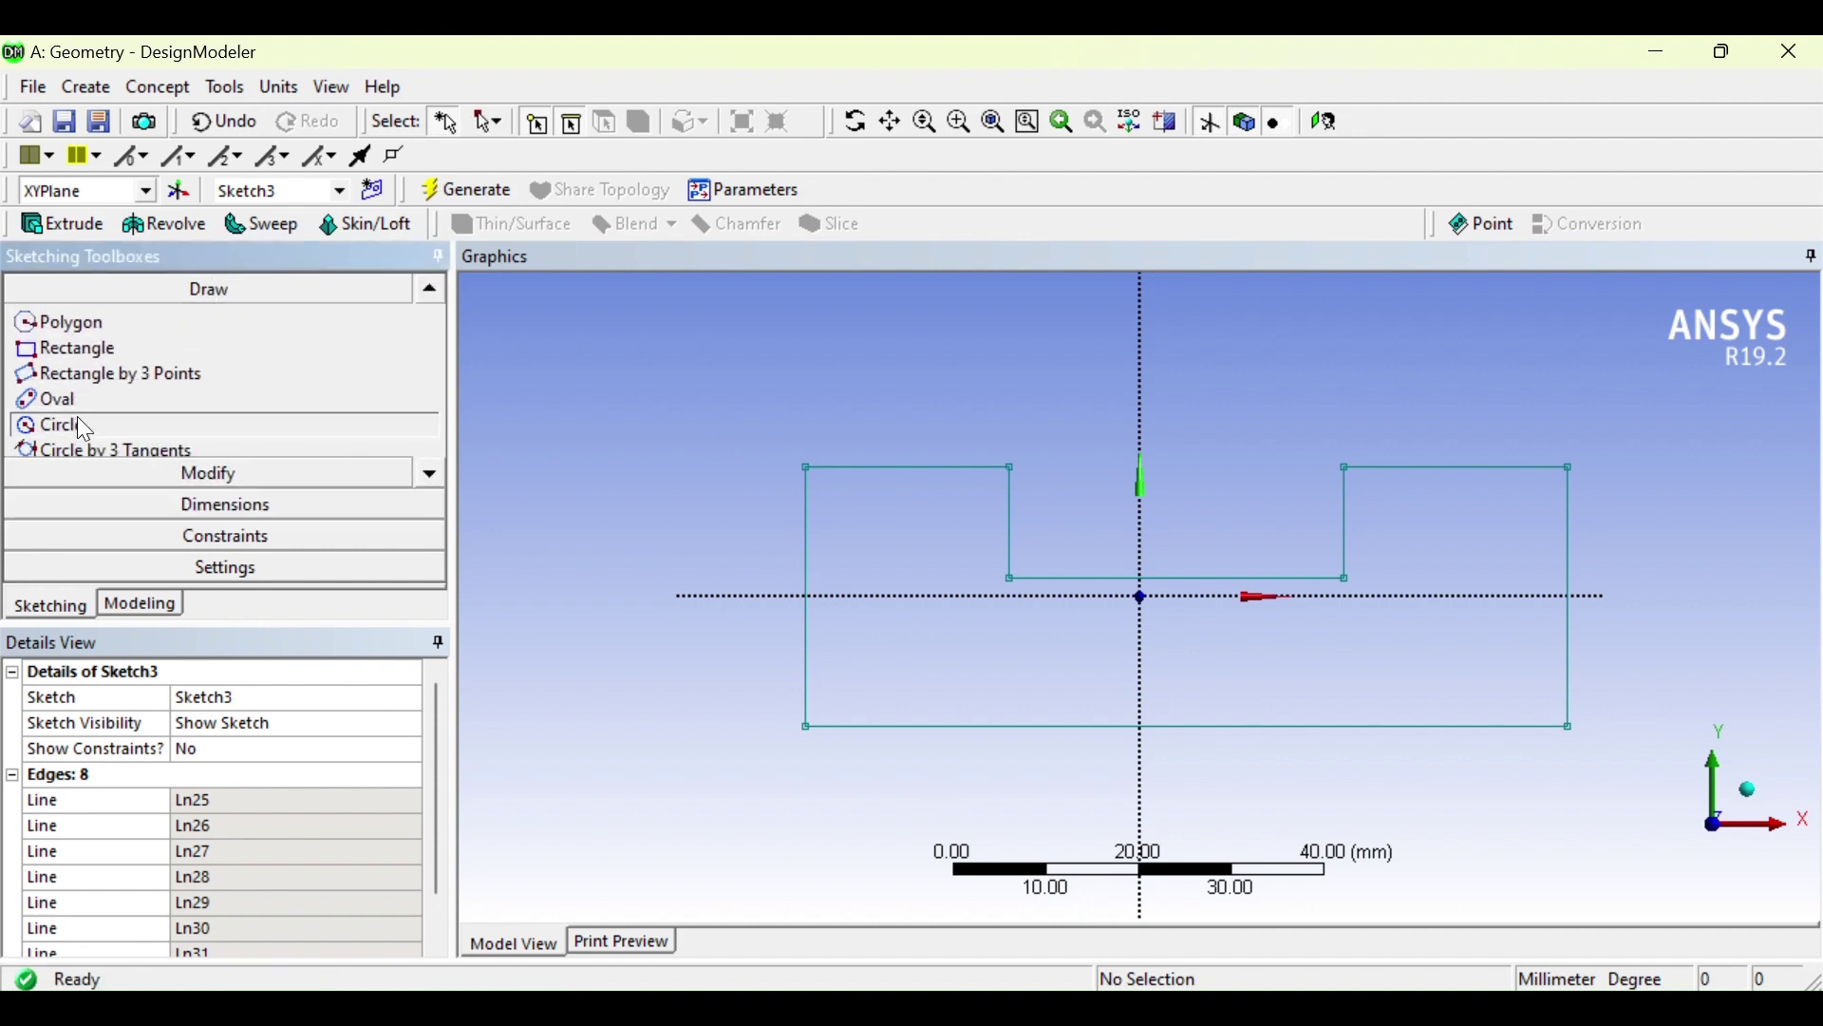
{"action": "left_click", "coordinate": [84, 429]}
{"action": "left_click", "coordinate": [899, 539]}
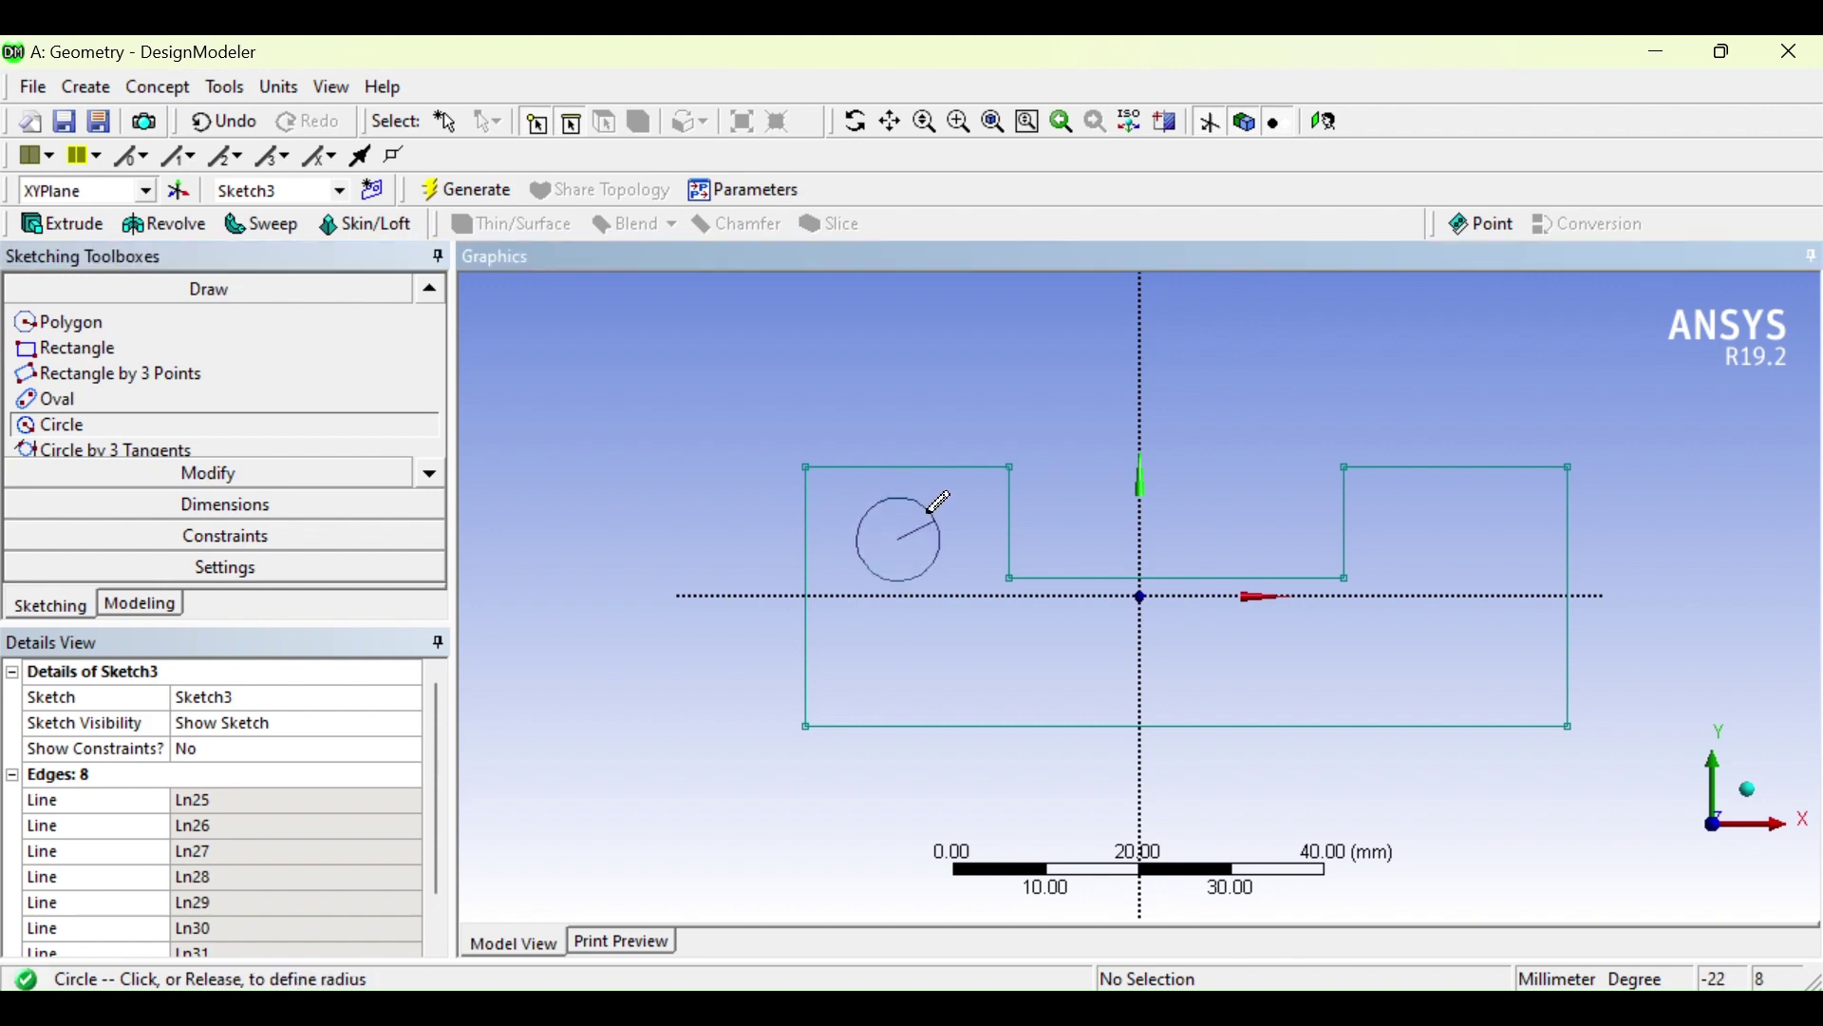
{"action": "left_click", "coordinate": [935, 509]}
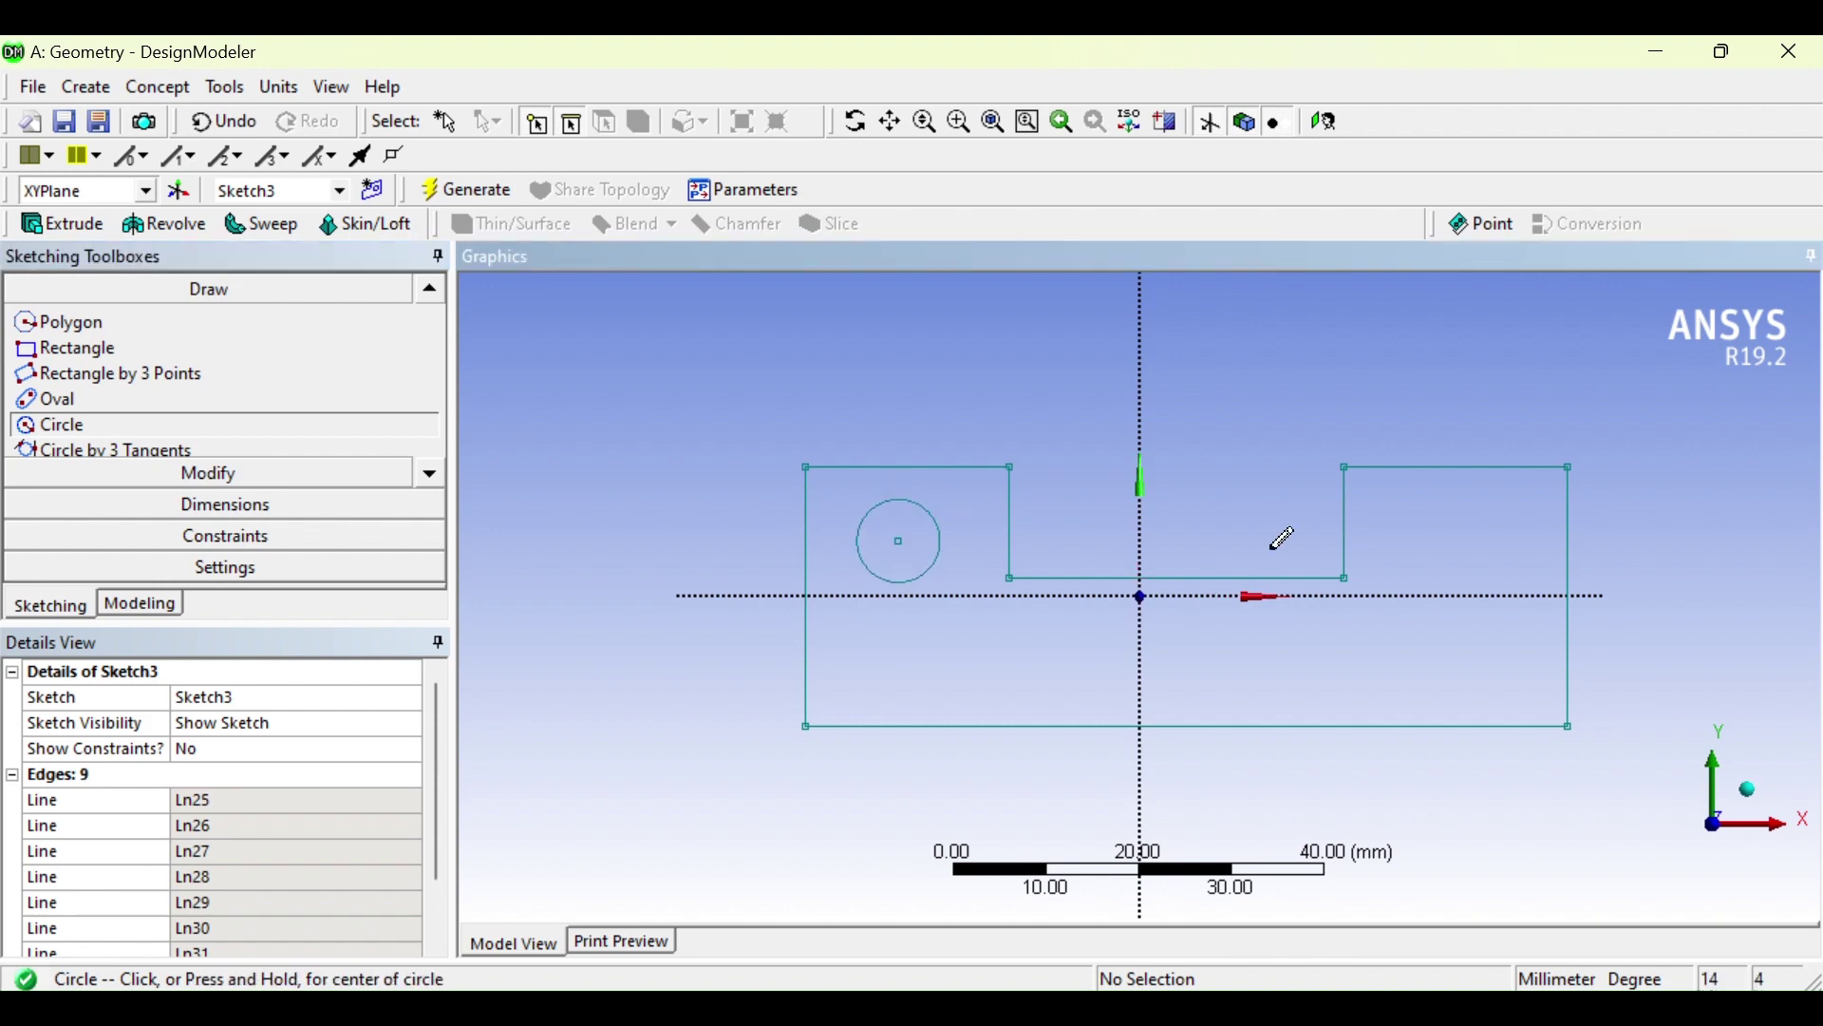
{"action": "left_click", "coordinate": [1475, 525]}
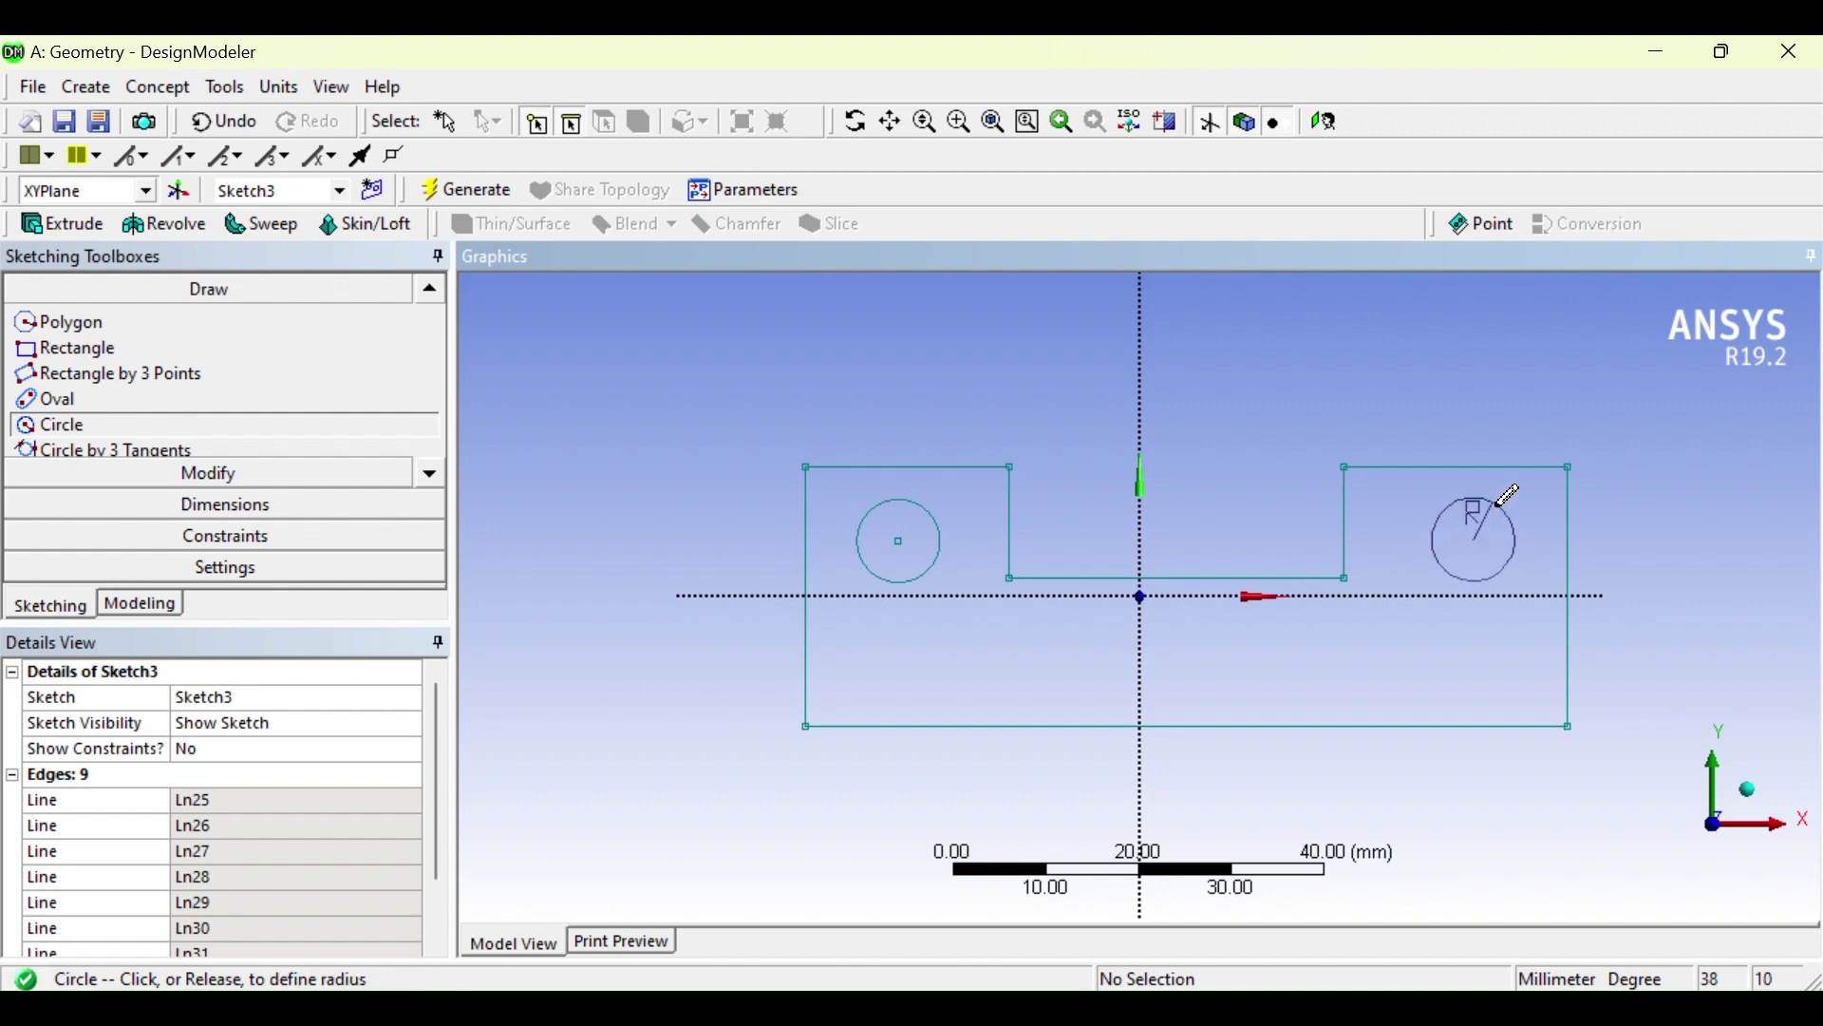
{"action": "left_click", "coordinate": [1501, 505]}
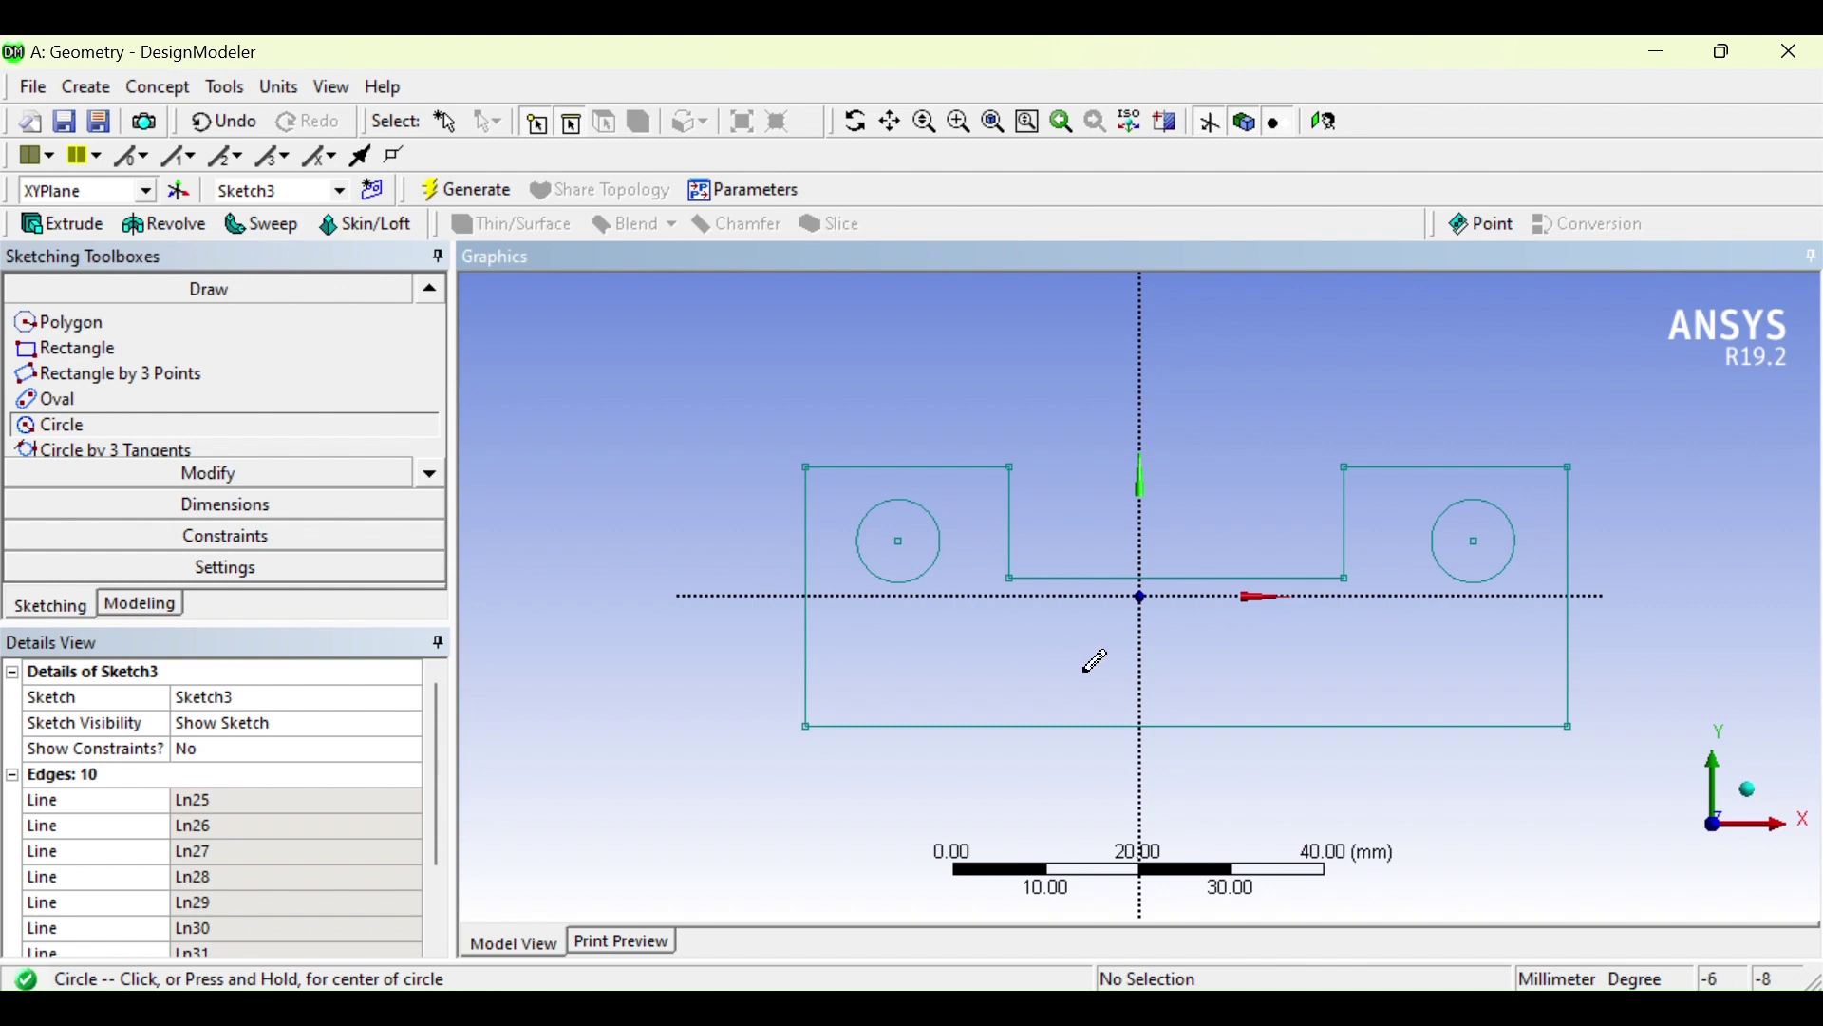
Try to constrain the profile's two outer vertical sides symmetrically about the vertical axis, and undo that constraint
{"action": "left_click", "coordinate": [265, 538]}
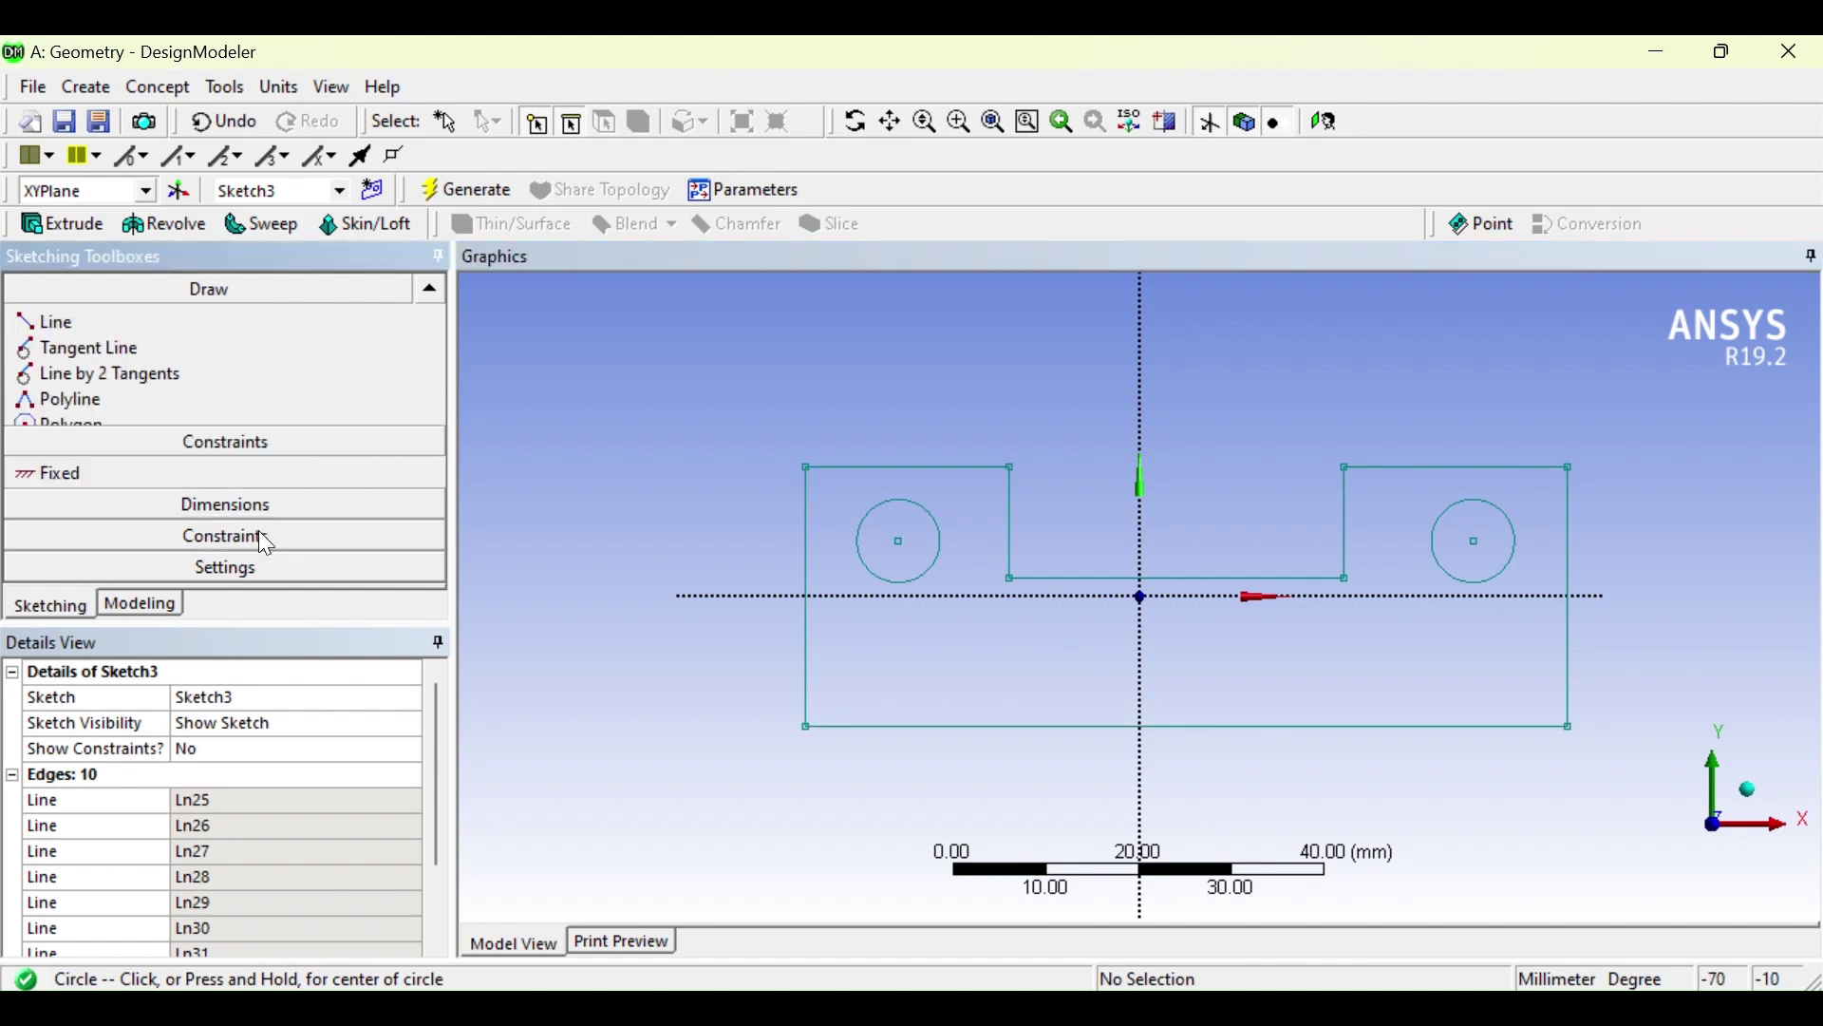
{"action": "double_click", "coordinate": [439, 565]}
{"action": "left_click", "coordinate": [160, 522]}
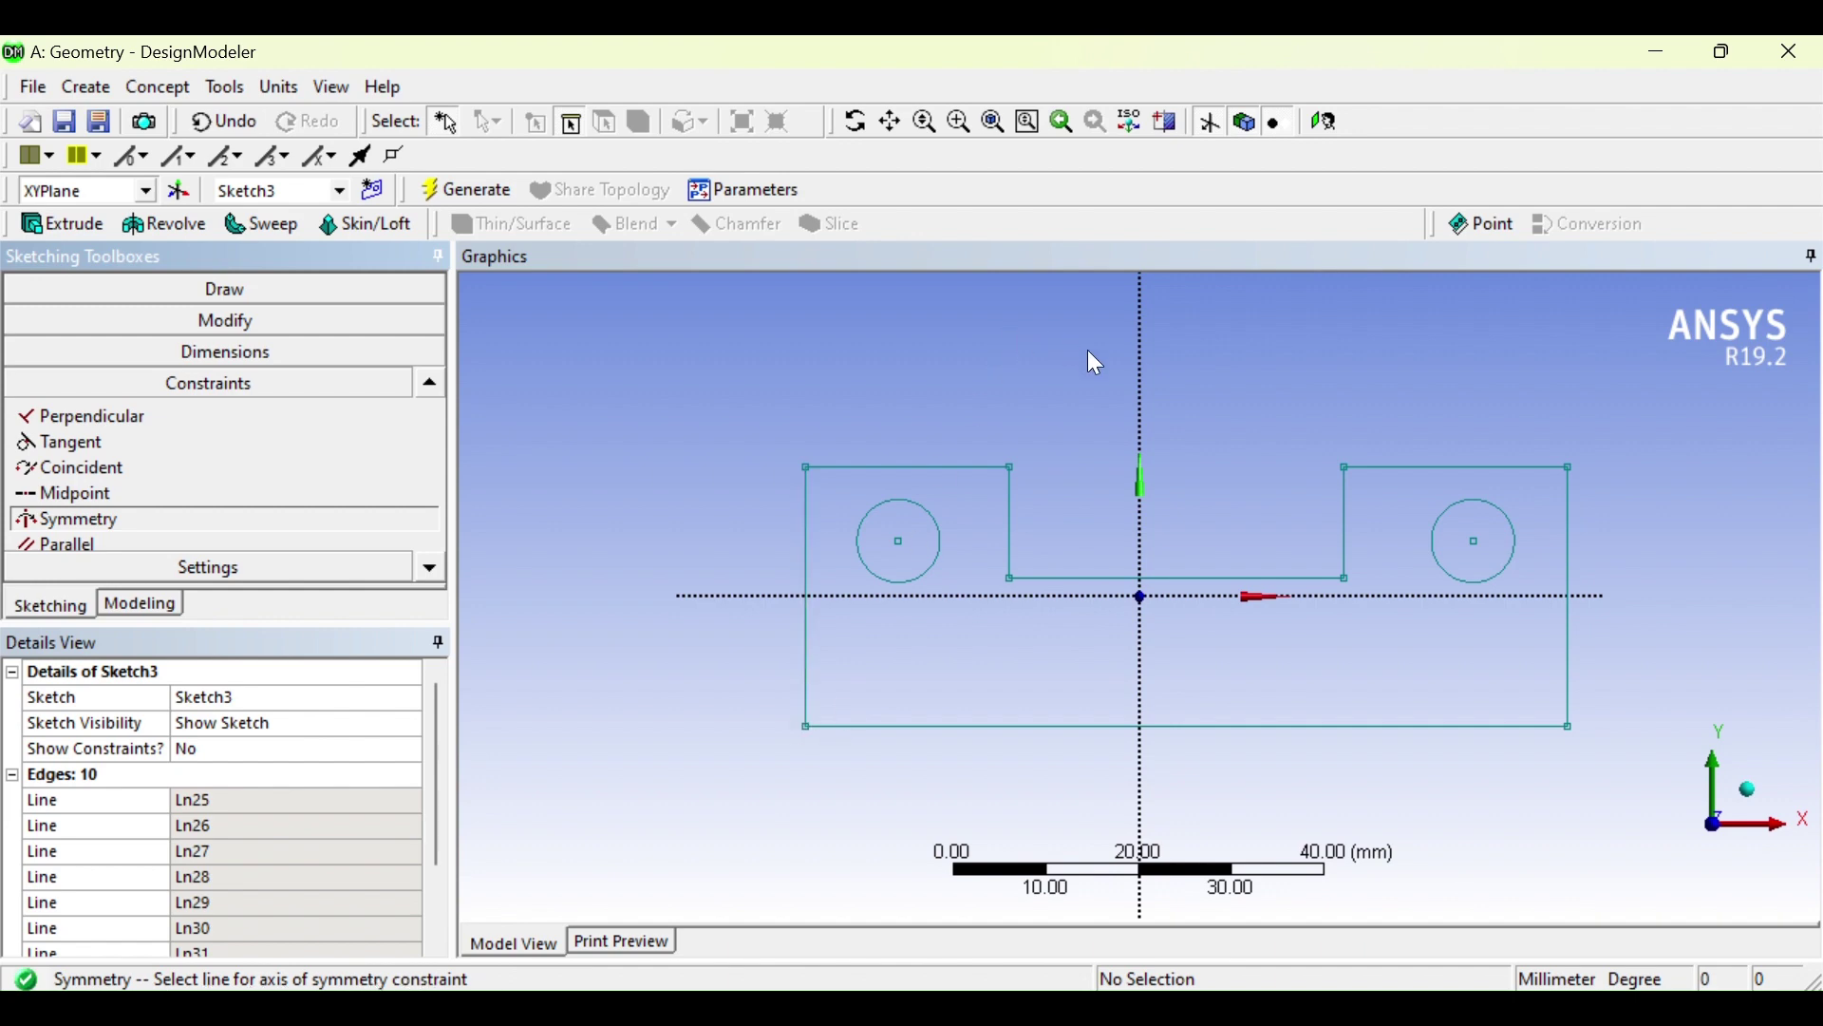
{"action": "left_click", "coordinate": [1144, 382]}
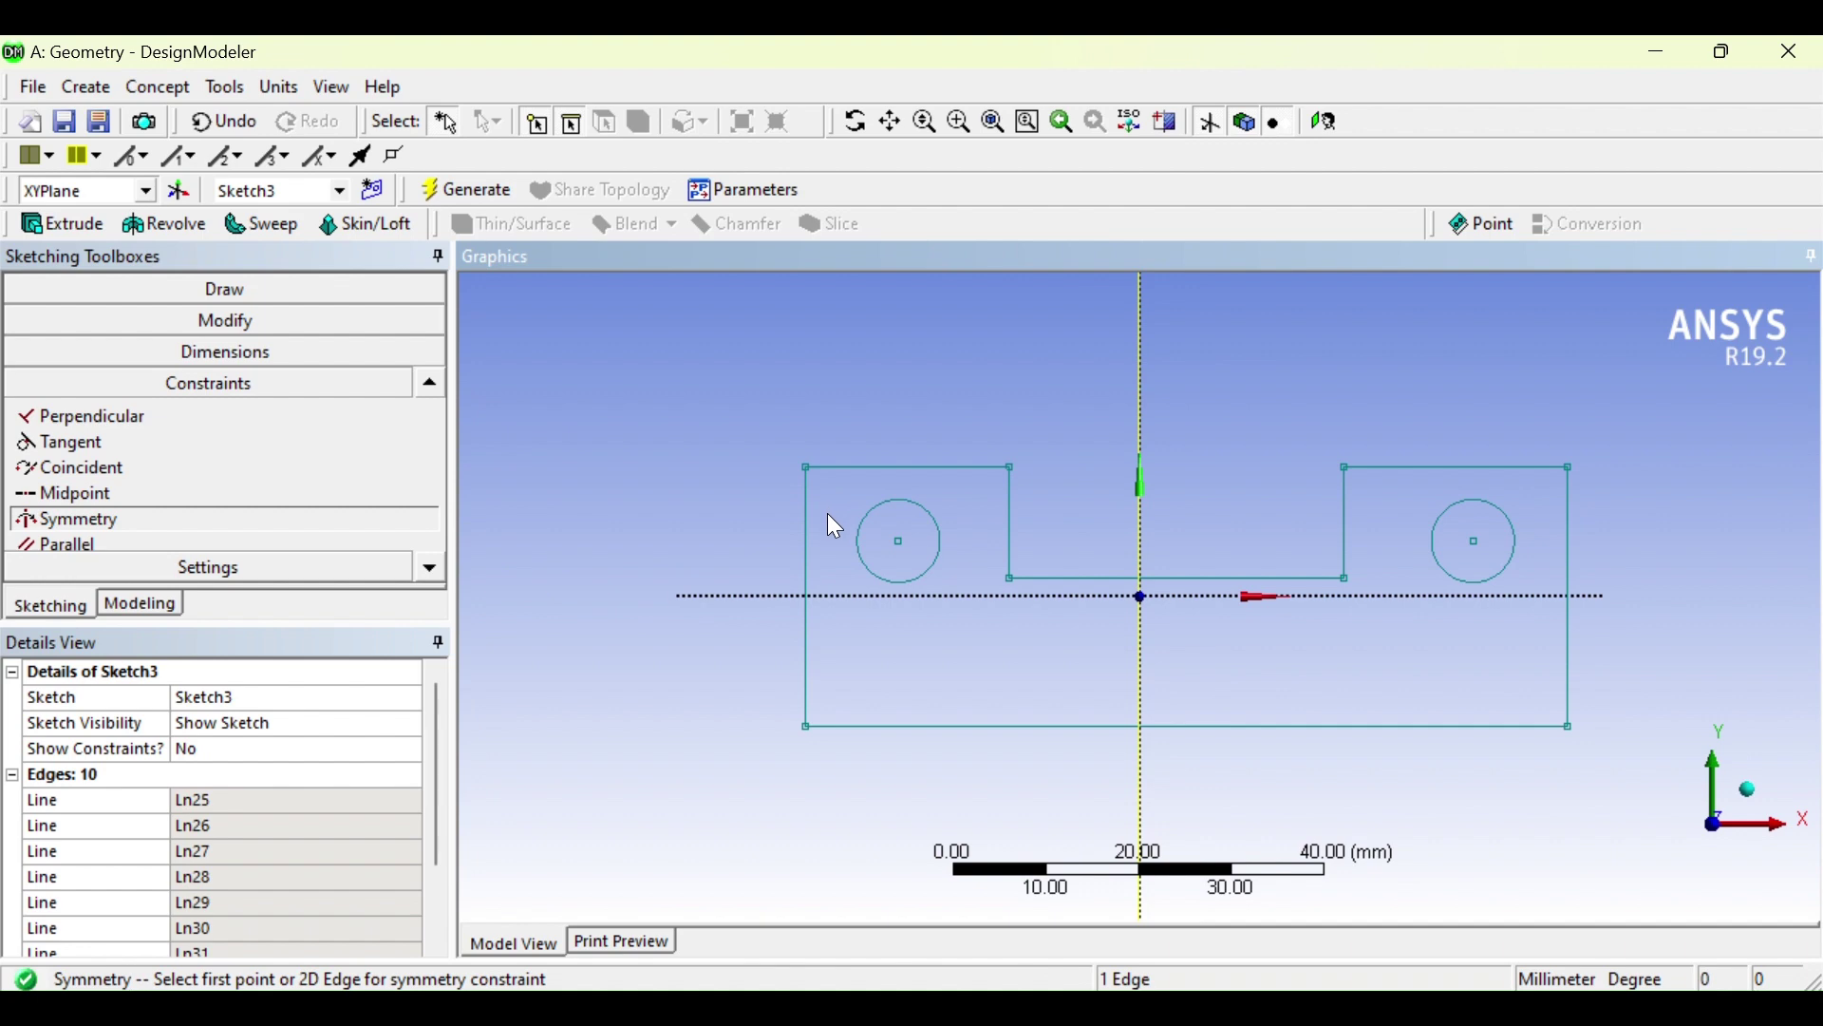
{"action": "left_click", "coordinate": [807, 703]}
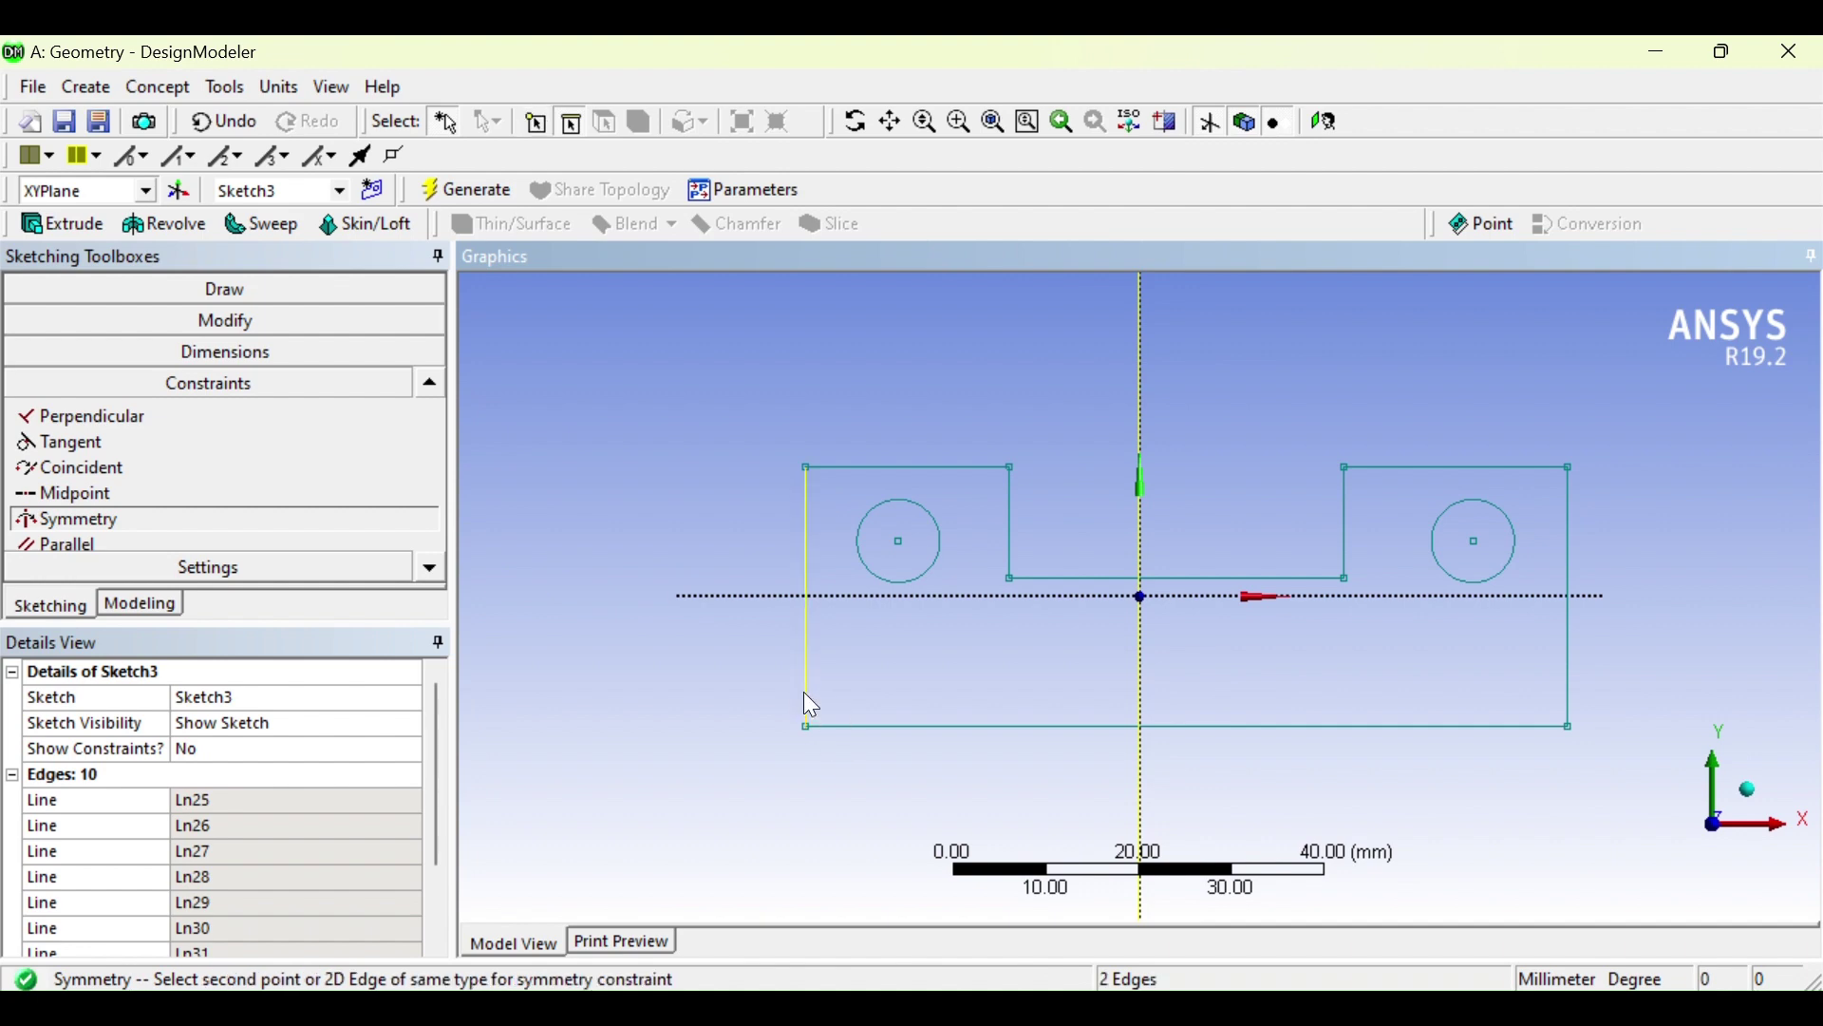
{"action": "left_click", "coordinate": [1569, 644]}
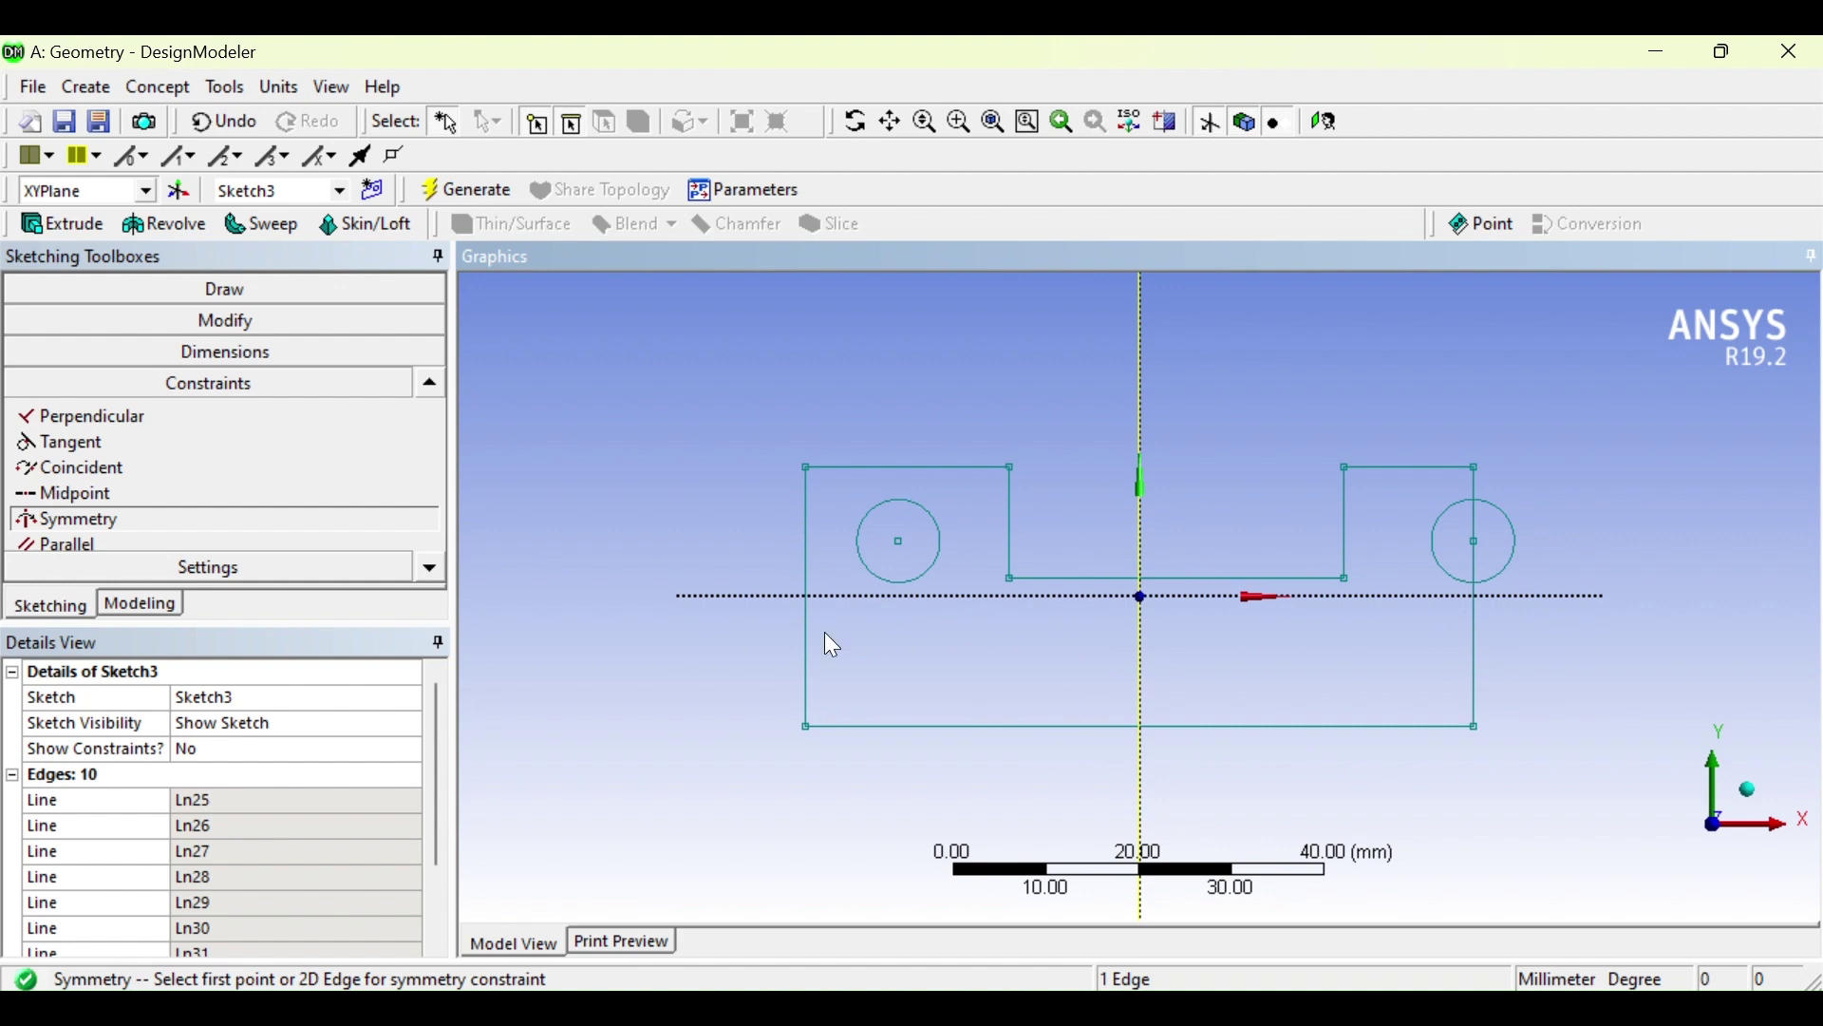
{"action": "left_click", "coordinate": [216, 127]}
{"action": "left_click", "coordinate": [775, 378]}
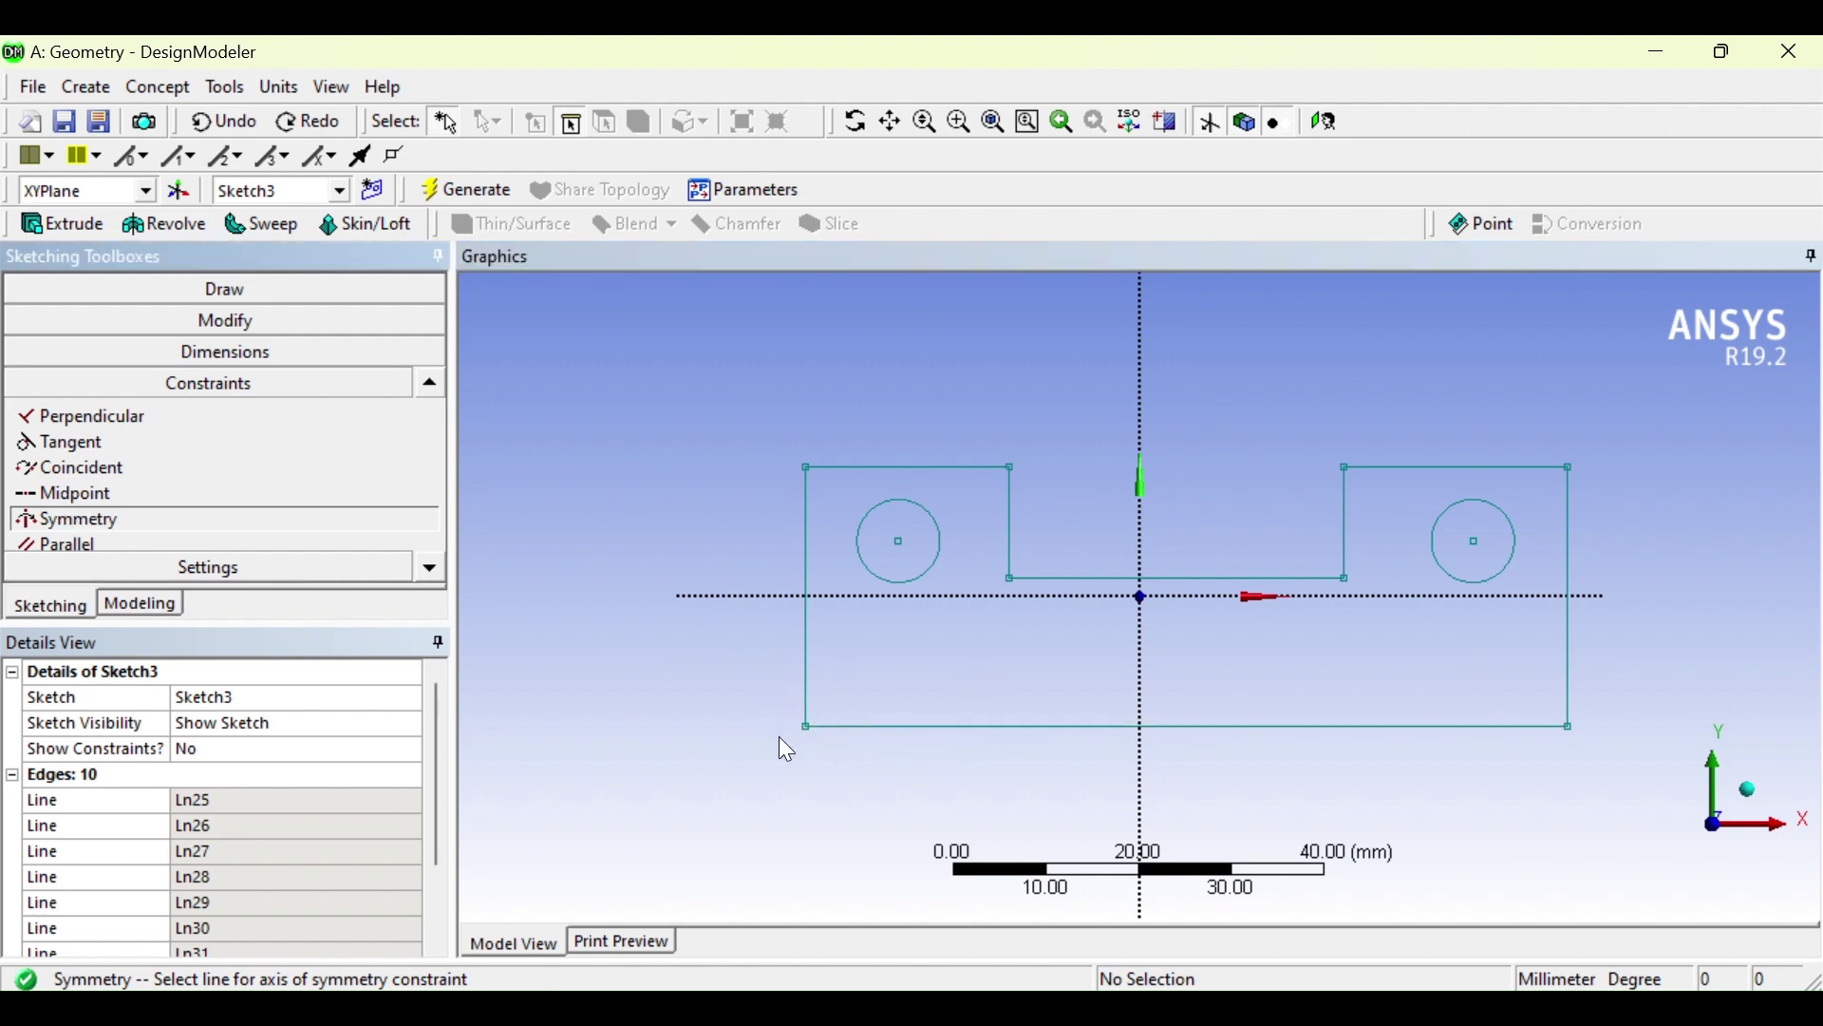
{"action": "left_click", "coordinate": [806, 730]}
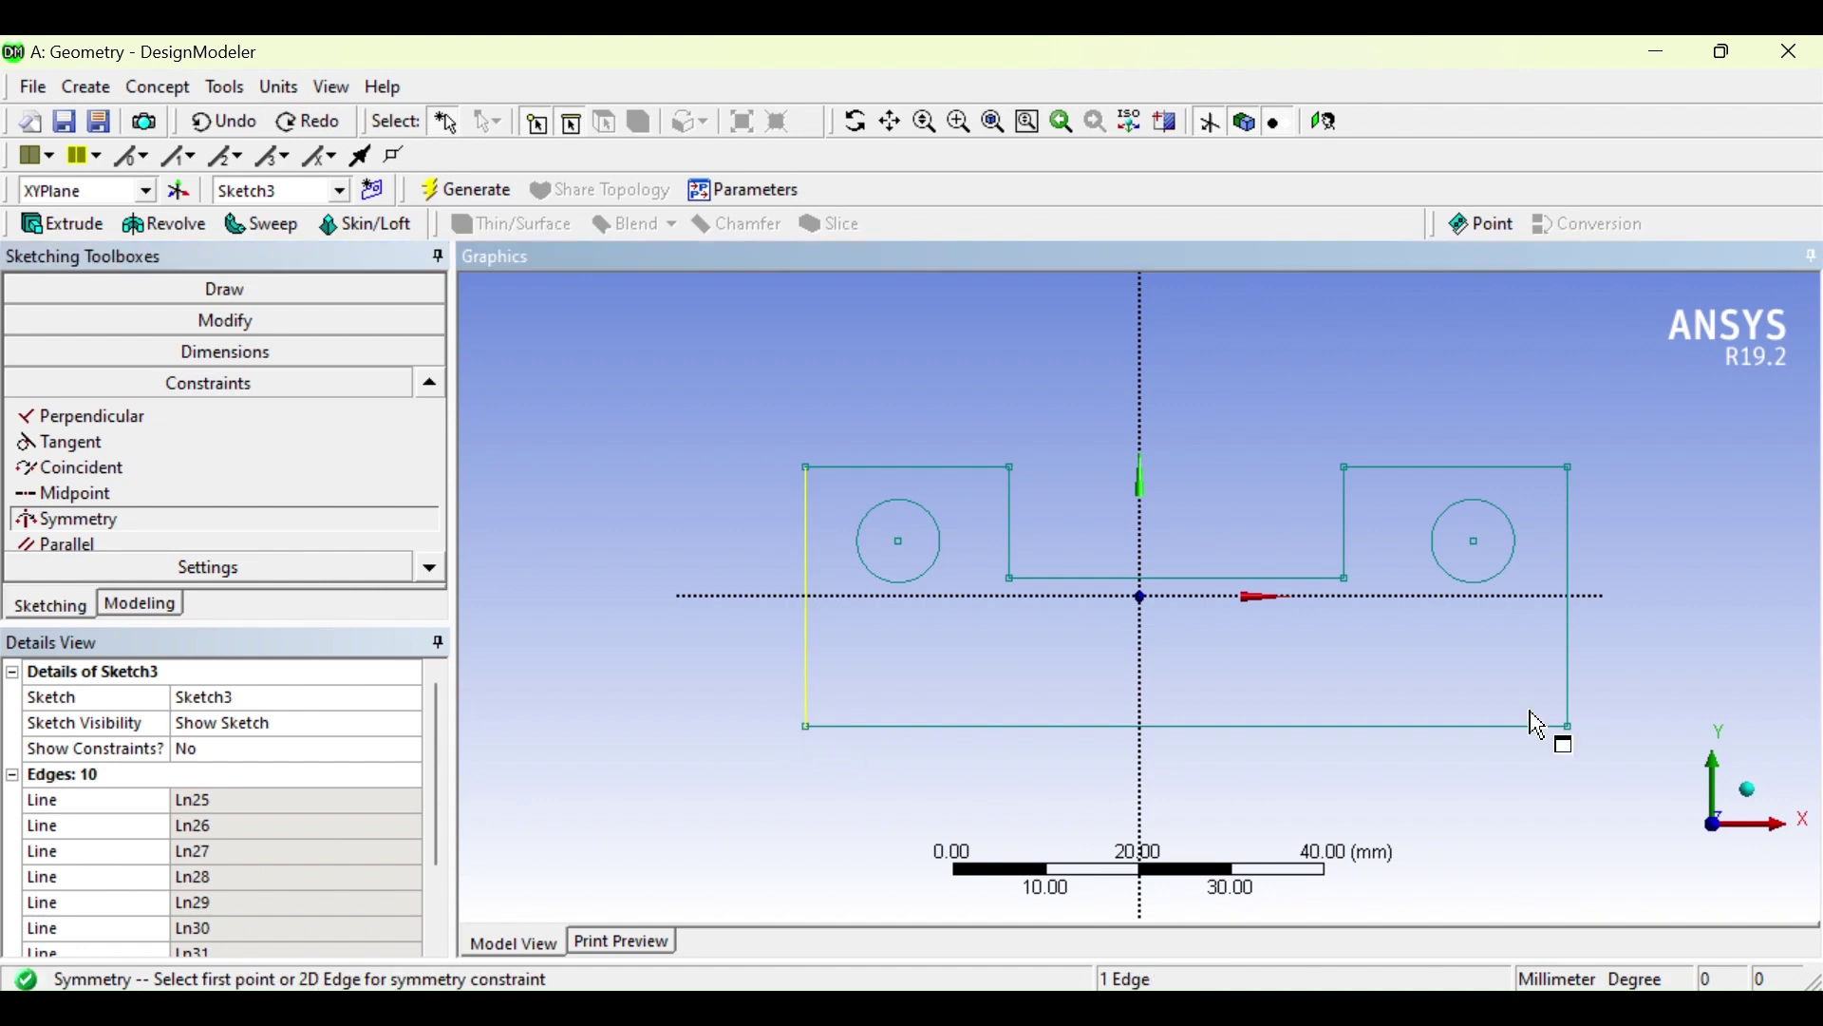
{"action": "key", "text": "Escape"}
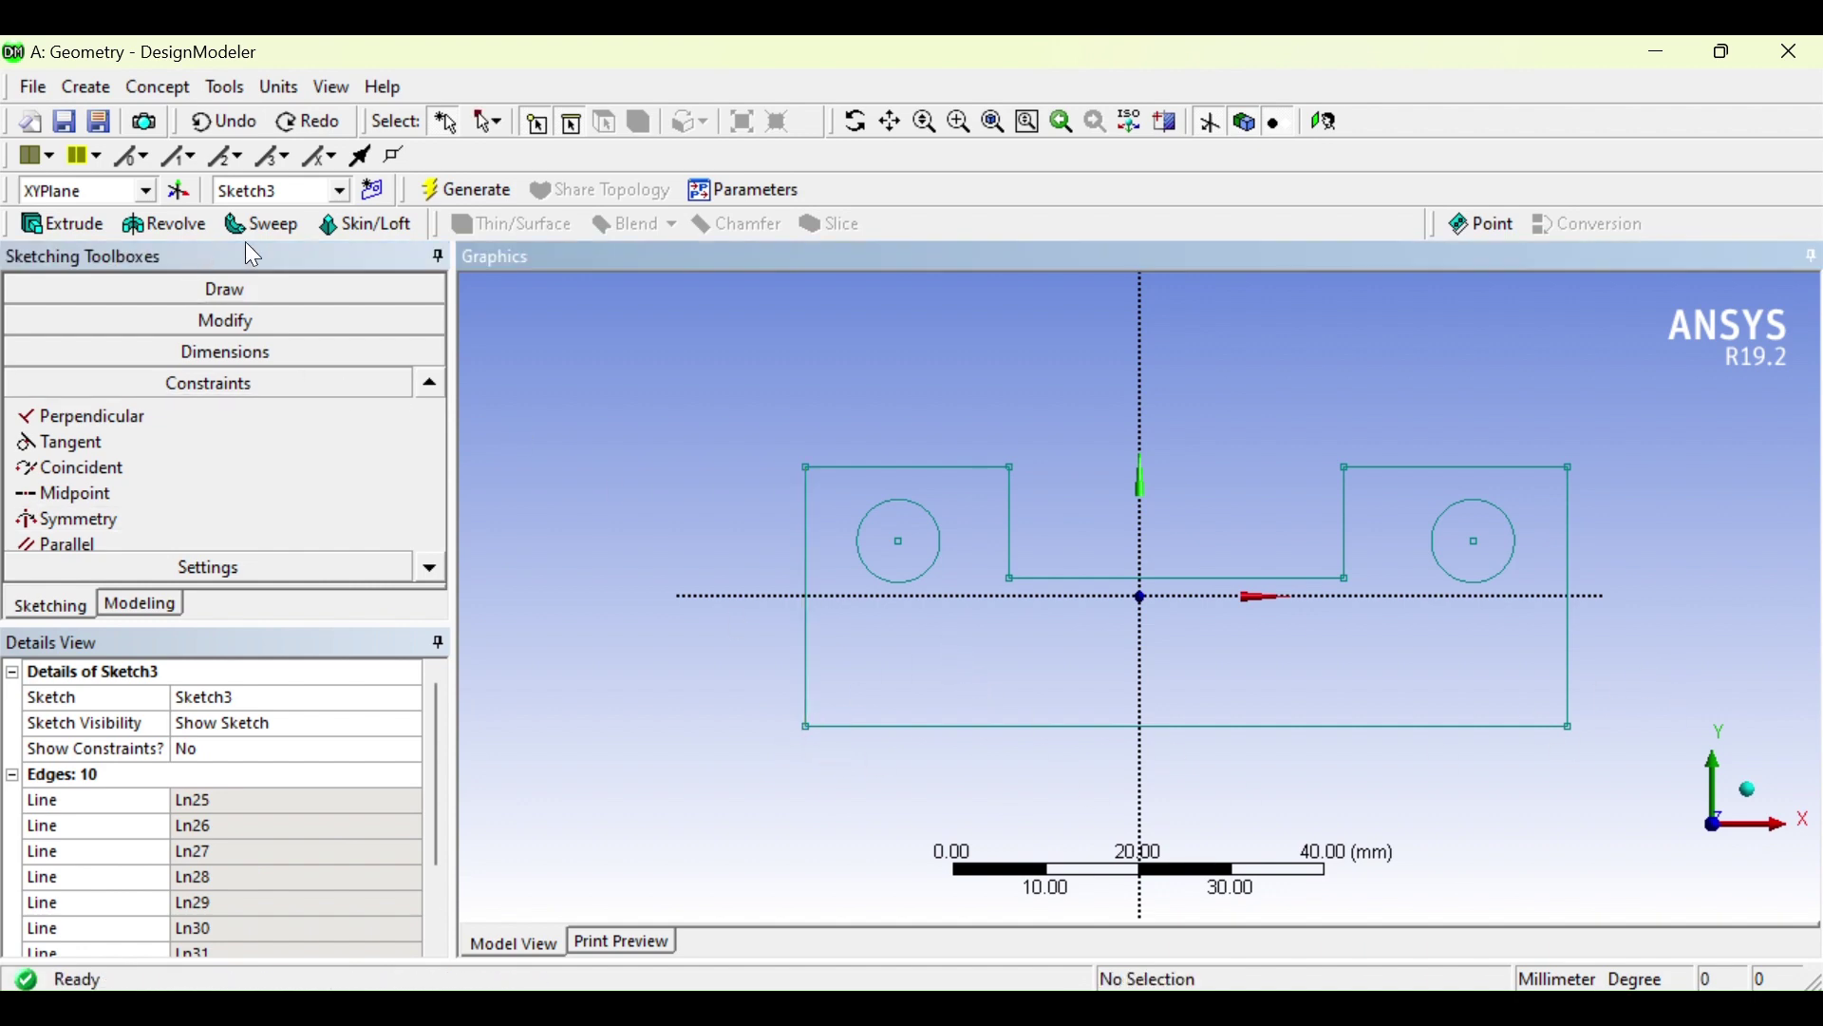
Apply a Symmetry constraint to the profile's two bottom corner points about the vertical axis
{"action": "left_click", "coordinate": [110, 523]}
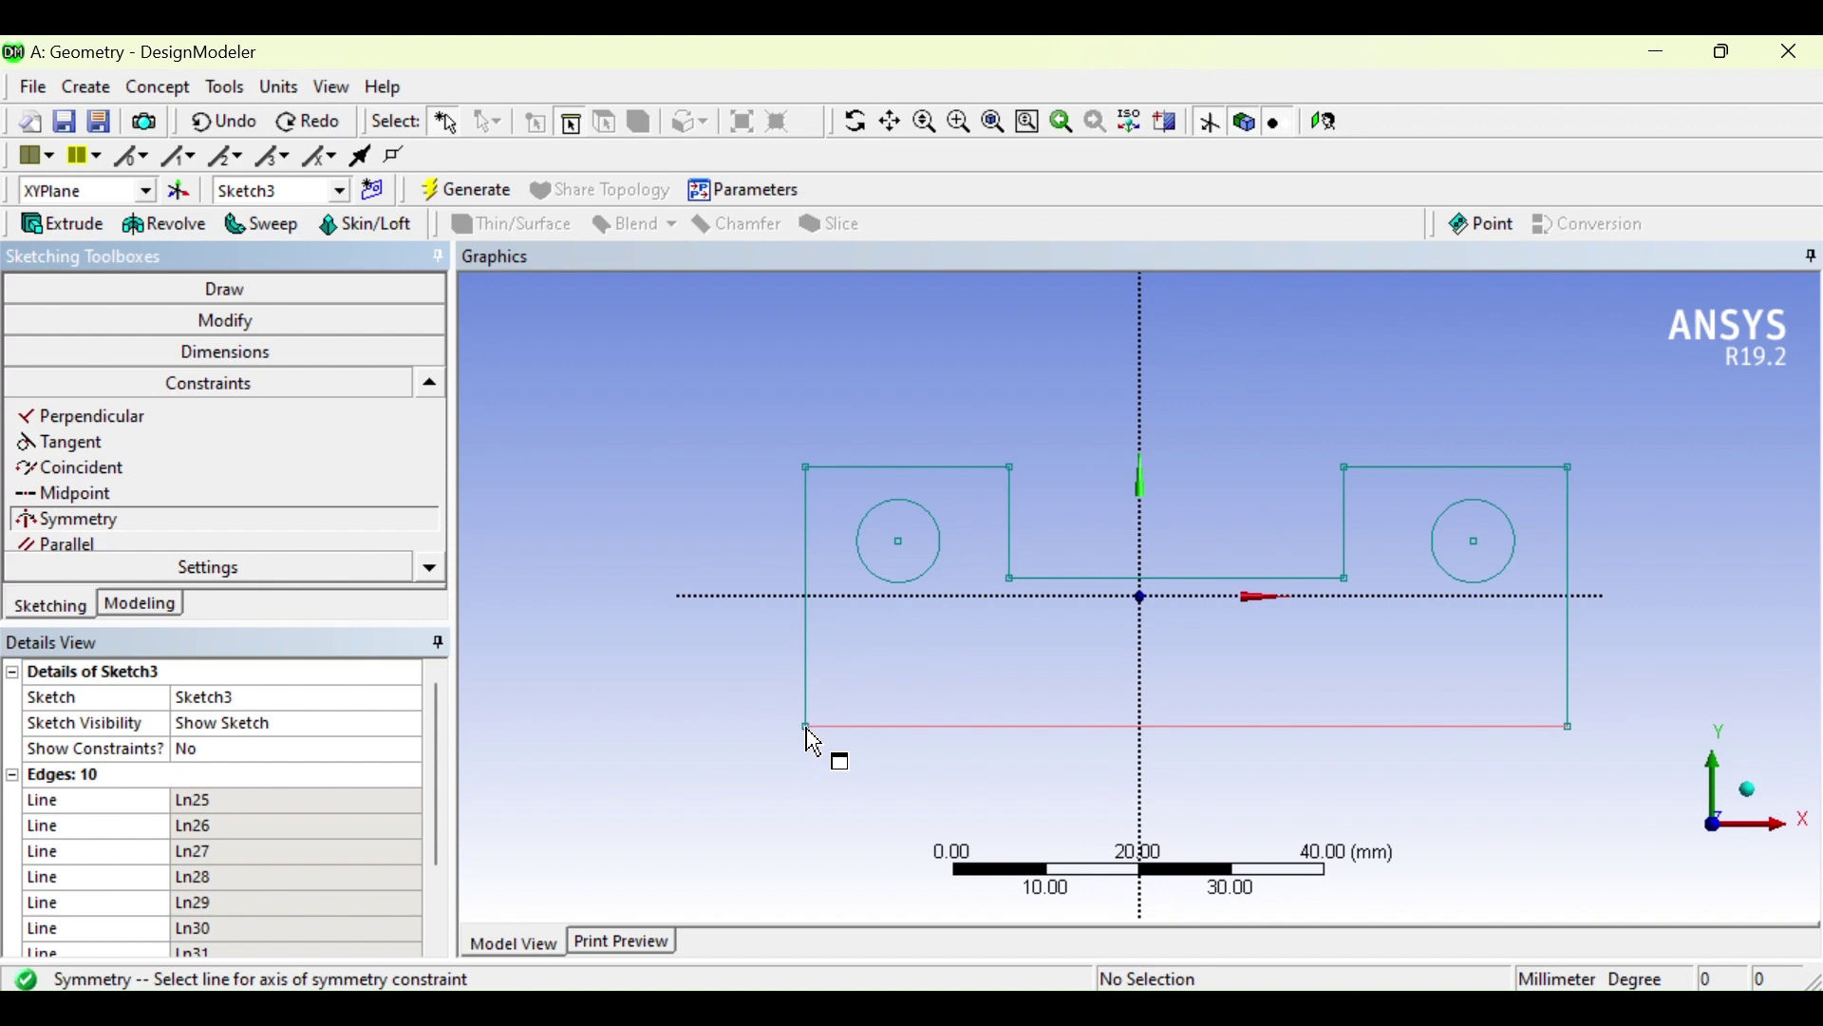
{"action": "scroll", "coordinate": [797, 745], "scroll_direction": "up", "scroll_amount": 2}
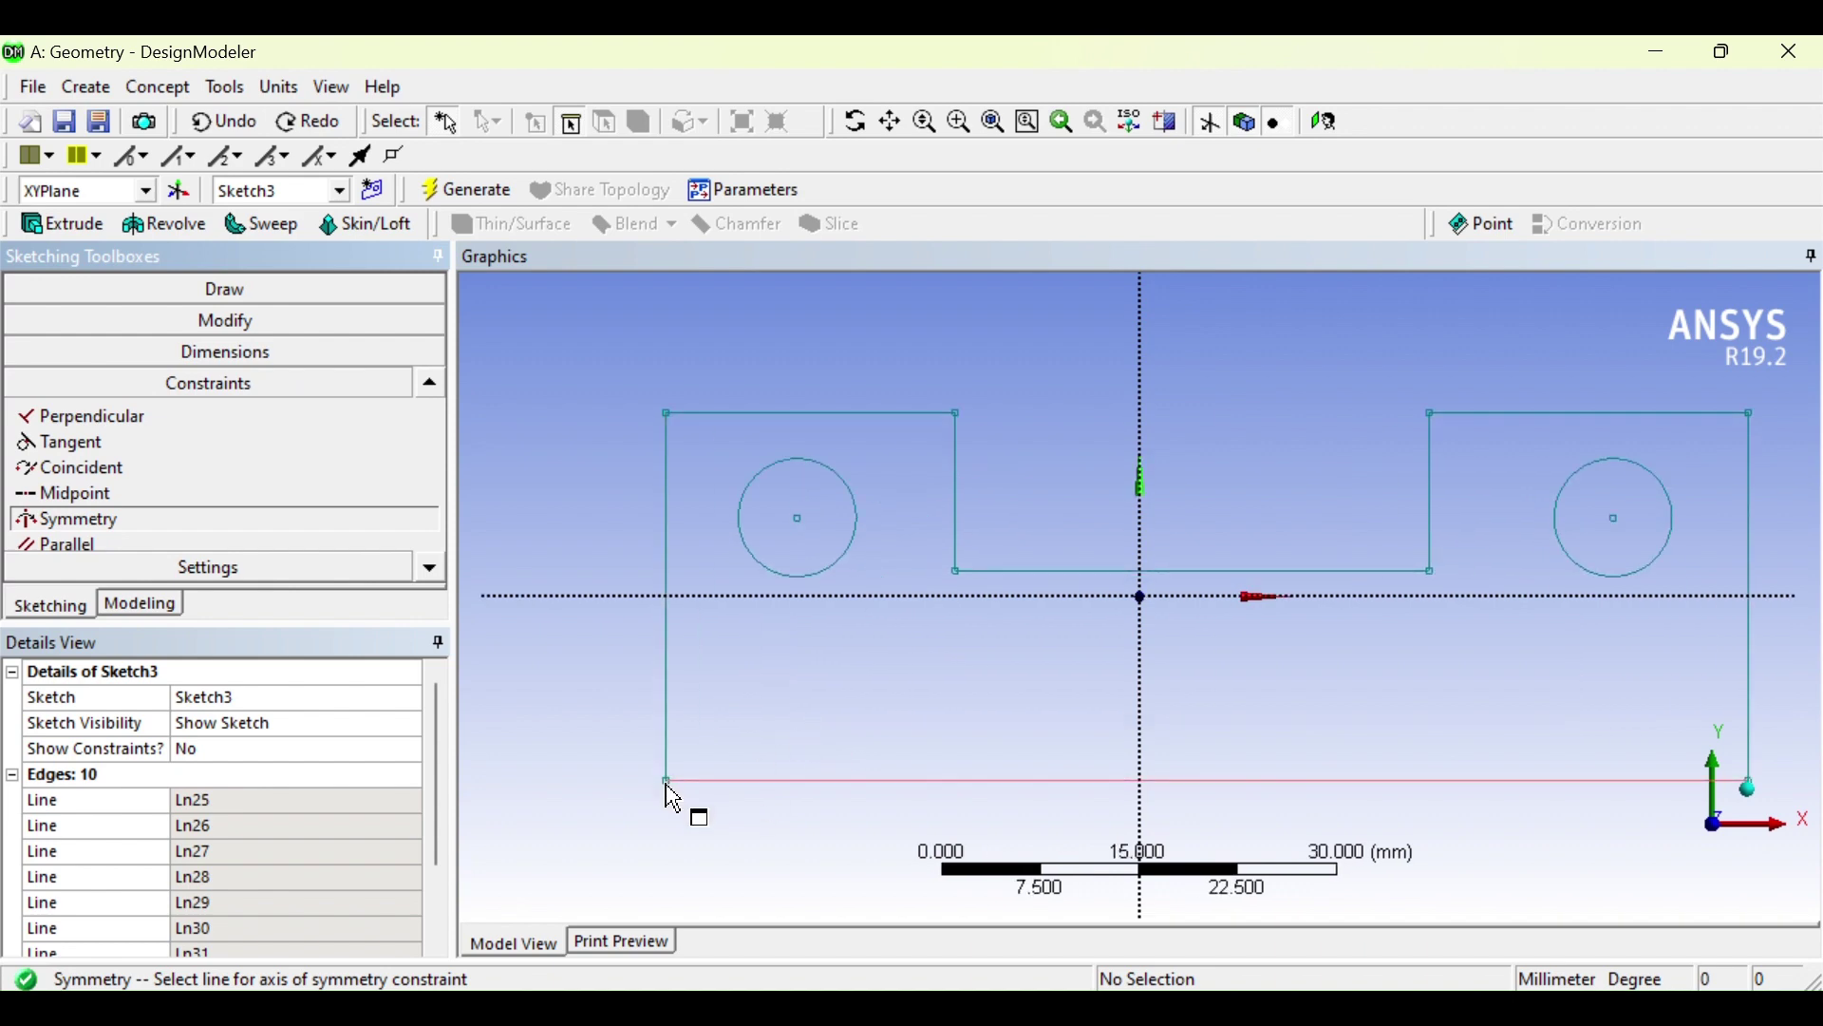
{"action": "left_click", "coordinate": [1145, 414]}
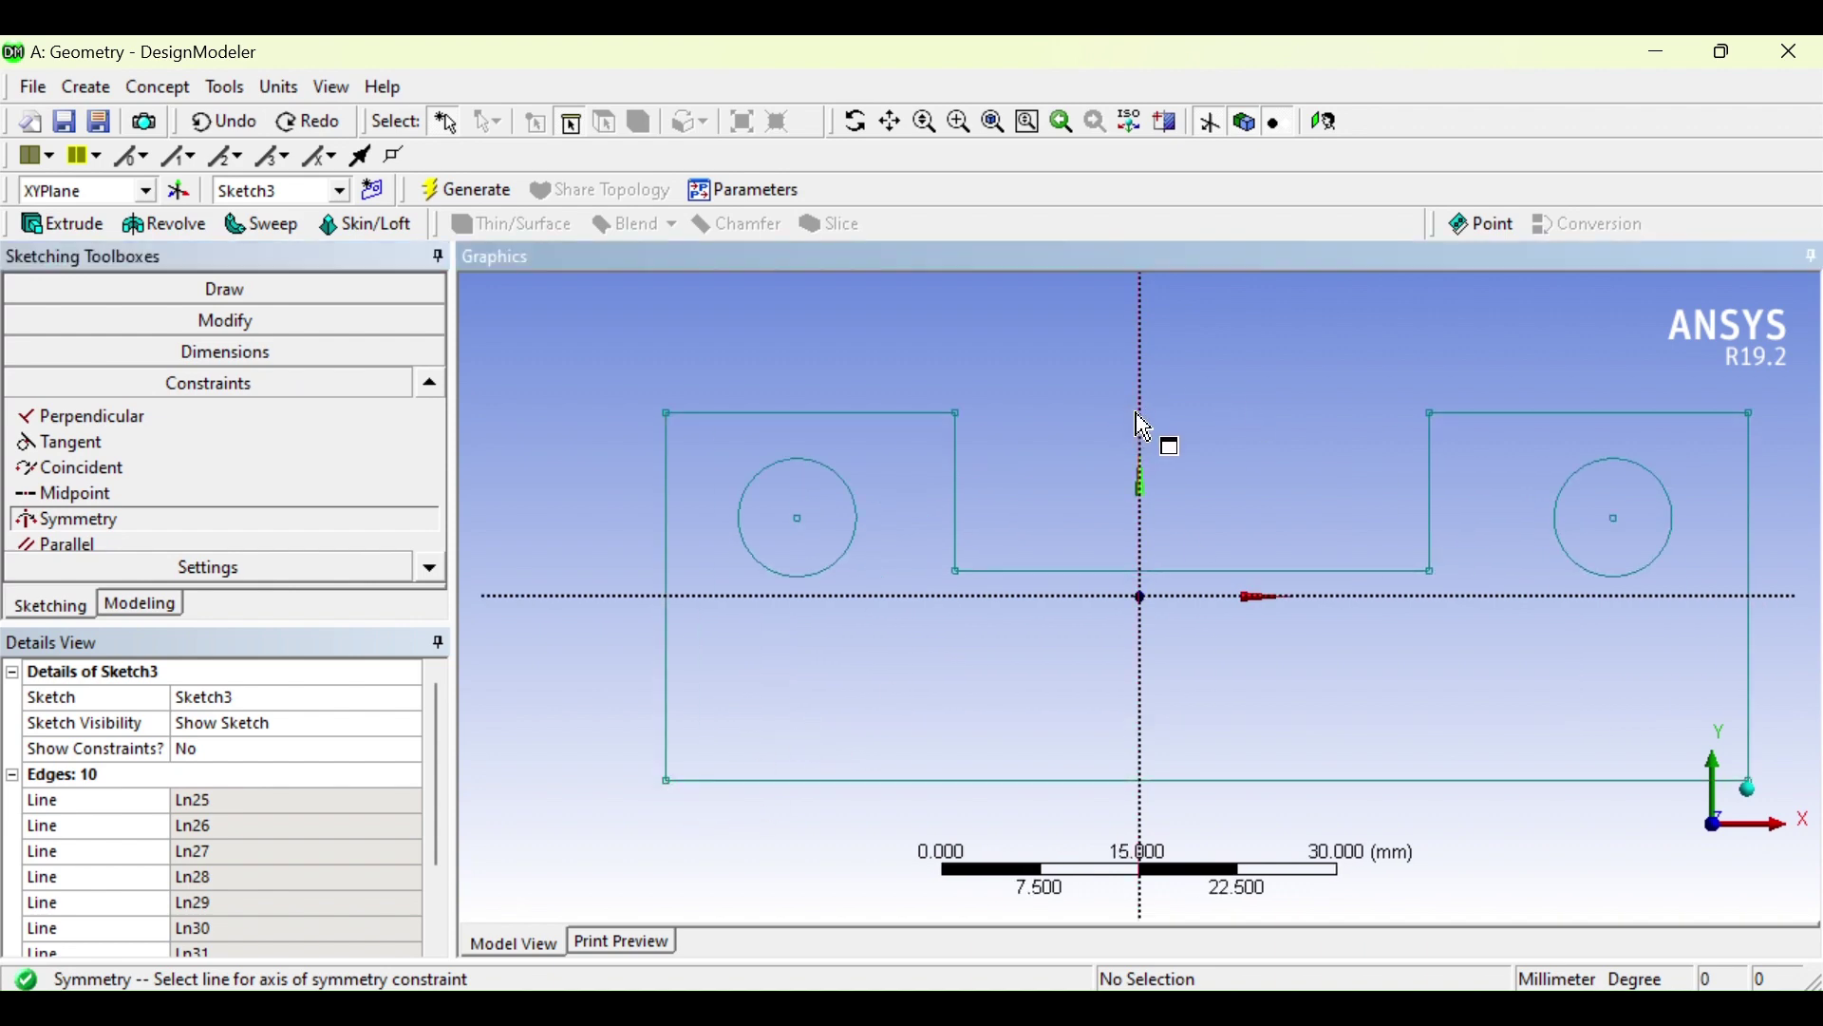
{"action": "scroll", "coordinate": [662, 783], "scroll_direction": "down", "scroll_amount": 3}
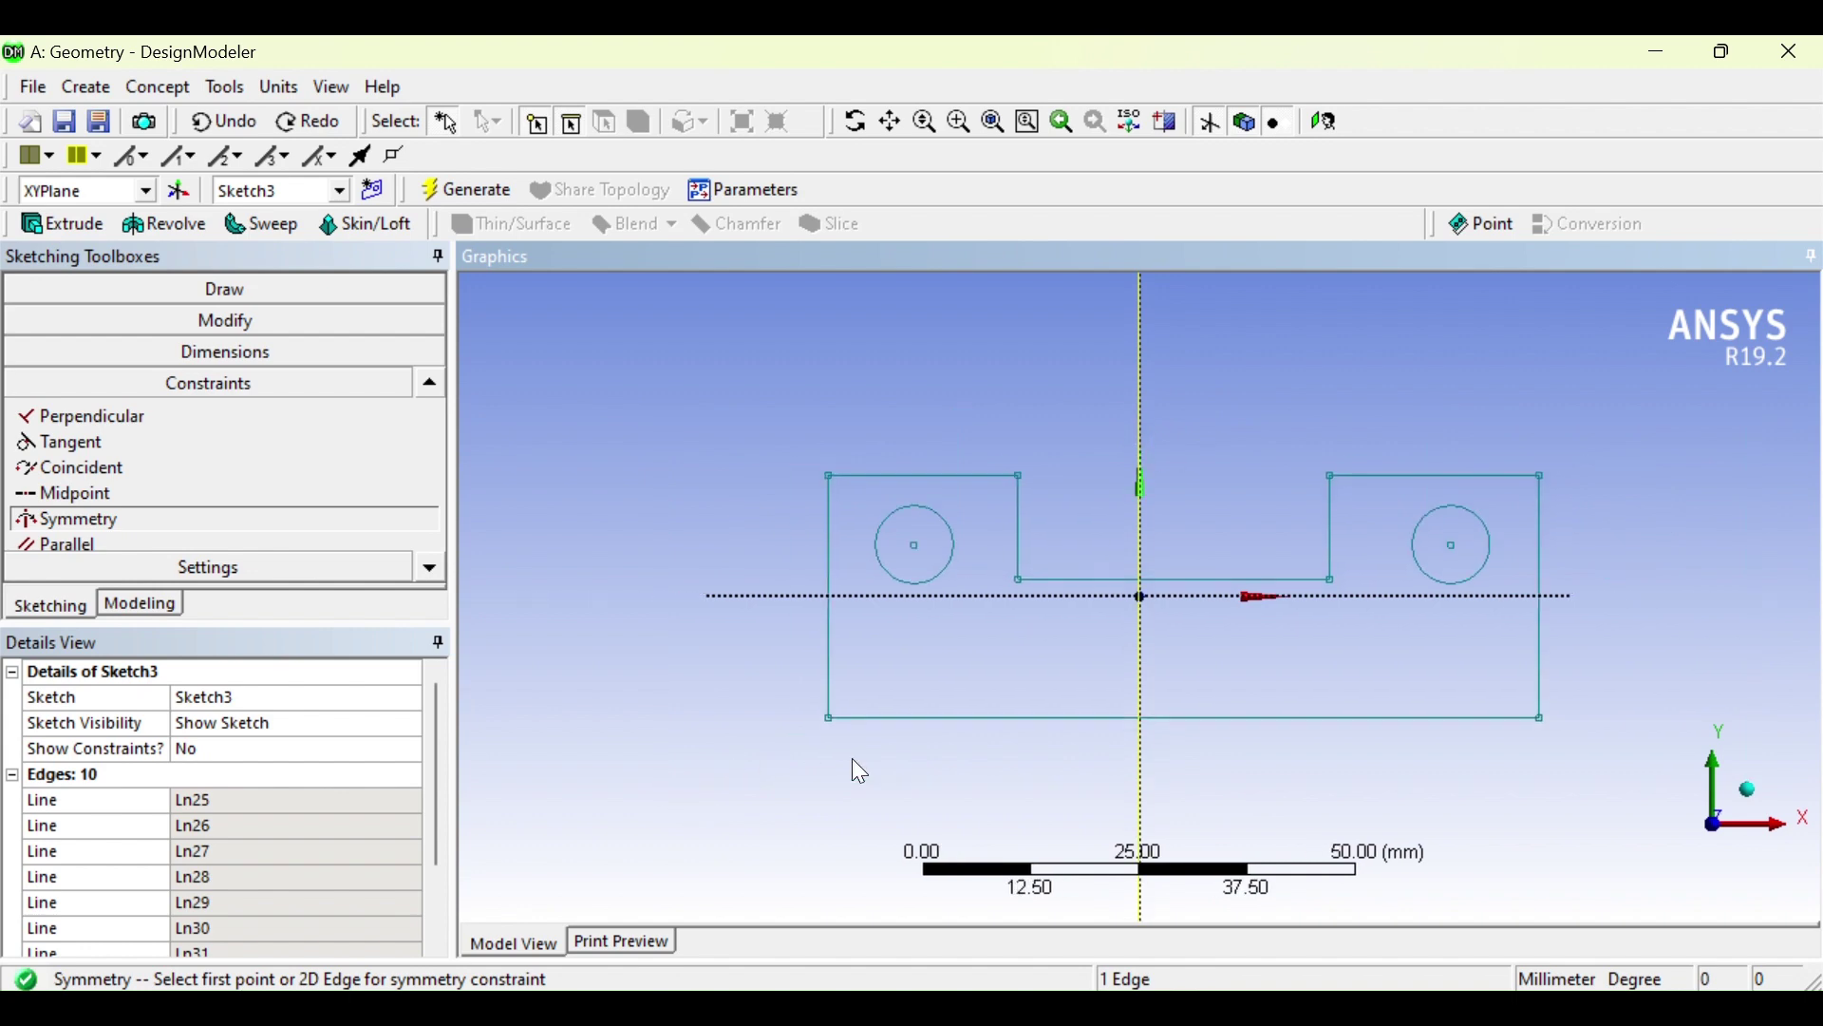
{"action": "left_click", "coordinate": [832, 721]}
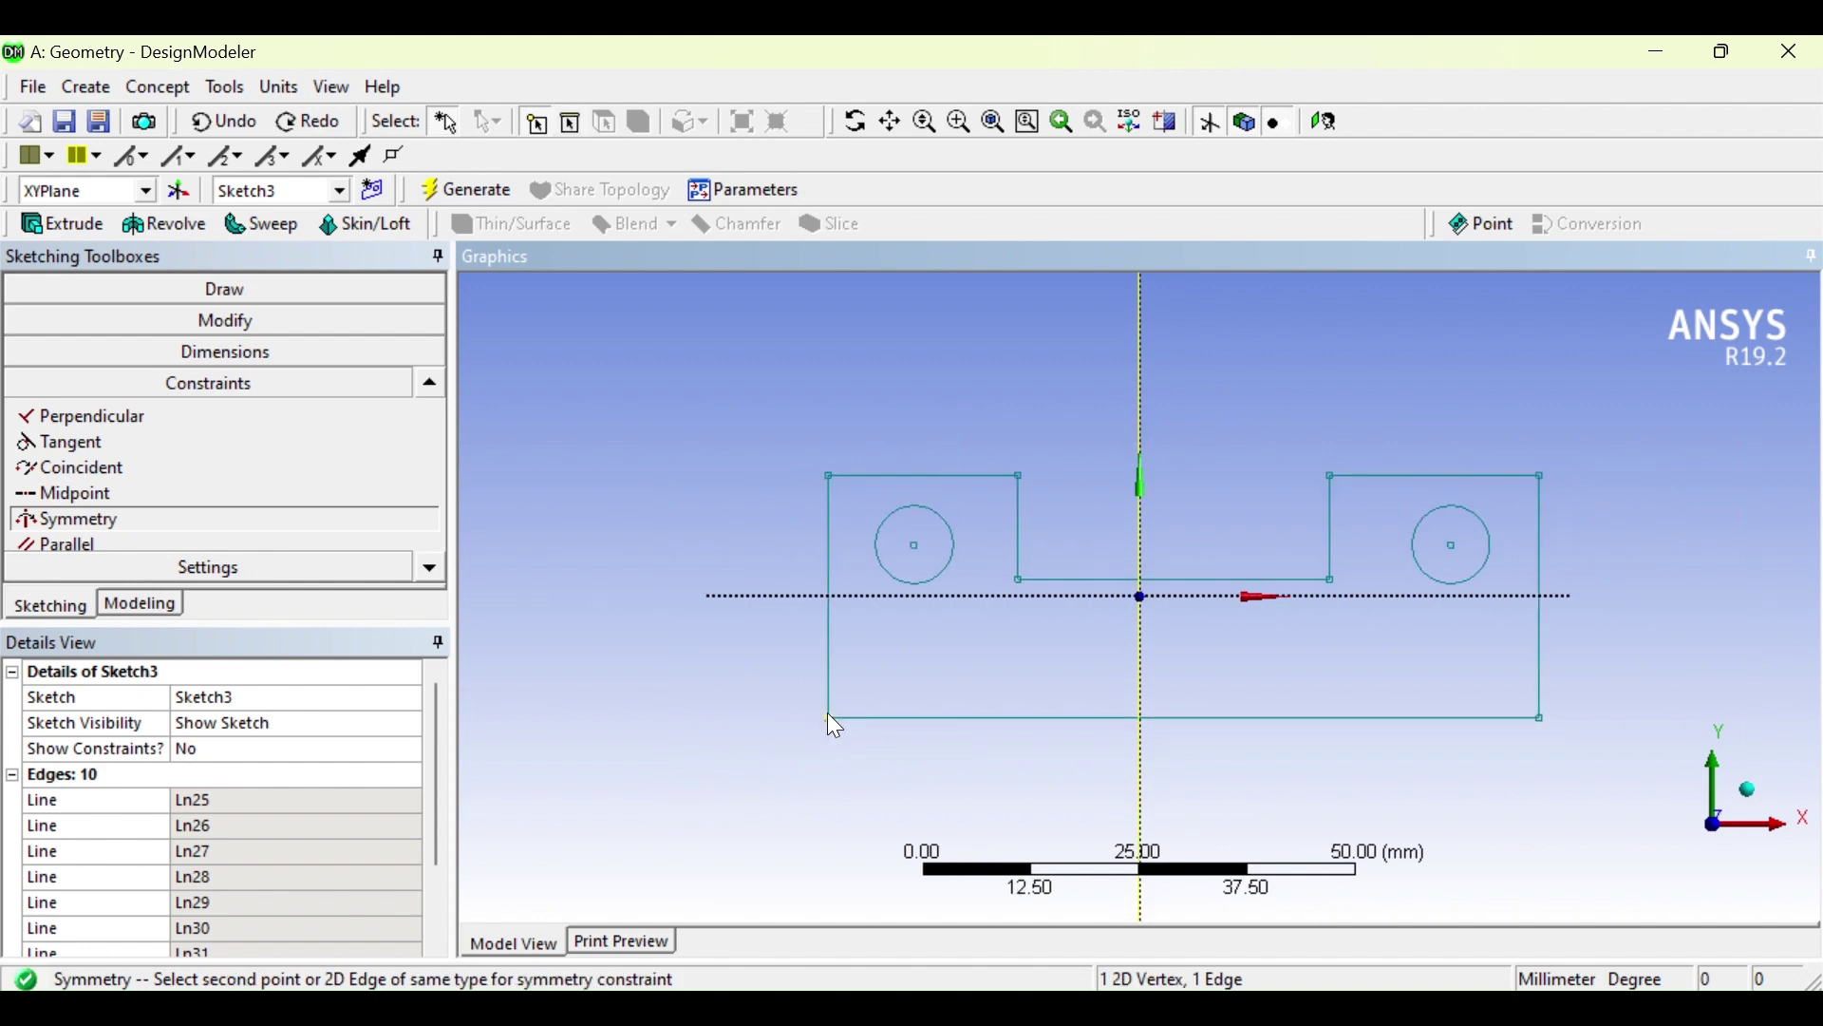
{"action": "left_click", "coordinate": [1540, 720]}
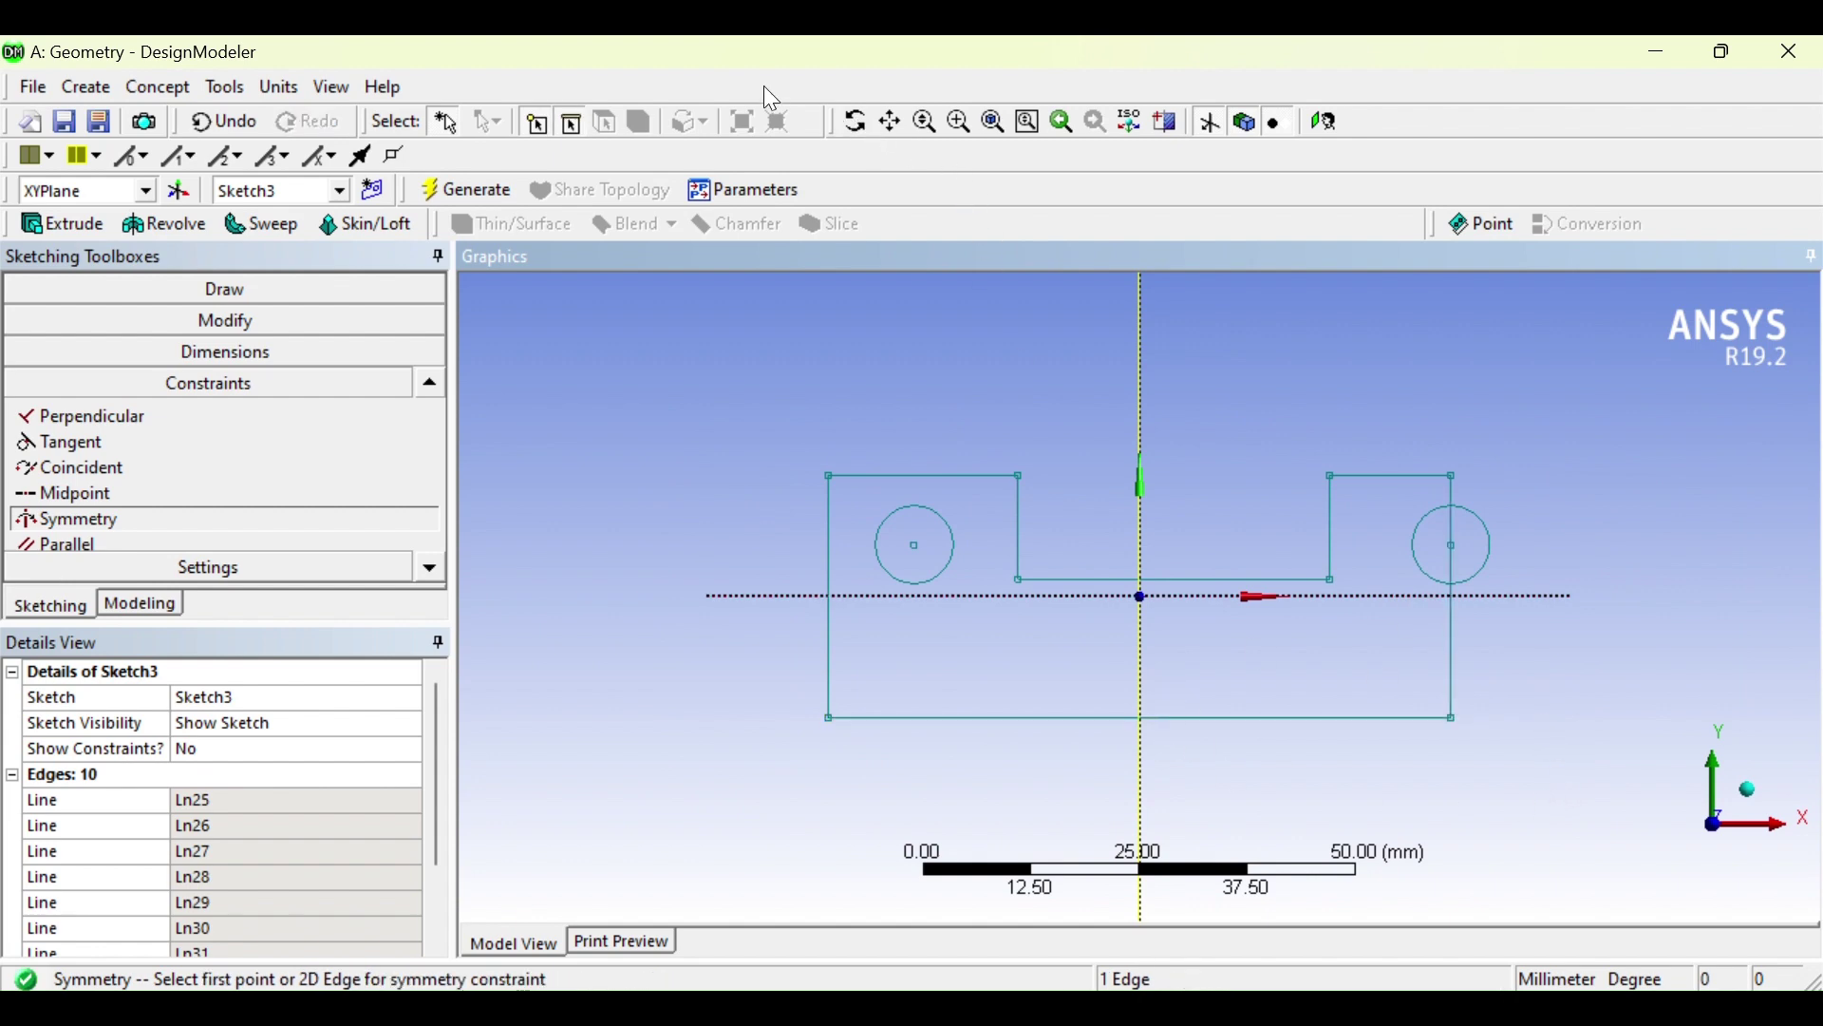
Dimension the profile's left outer side and its bottom edge, and delete the side's height dimension
{"action": "left_click", "coordinate": [280, 352]}
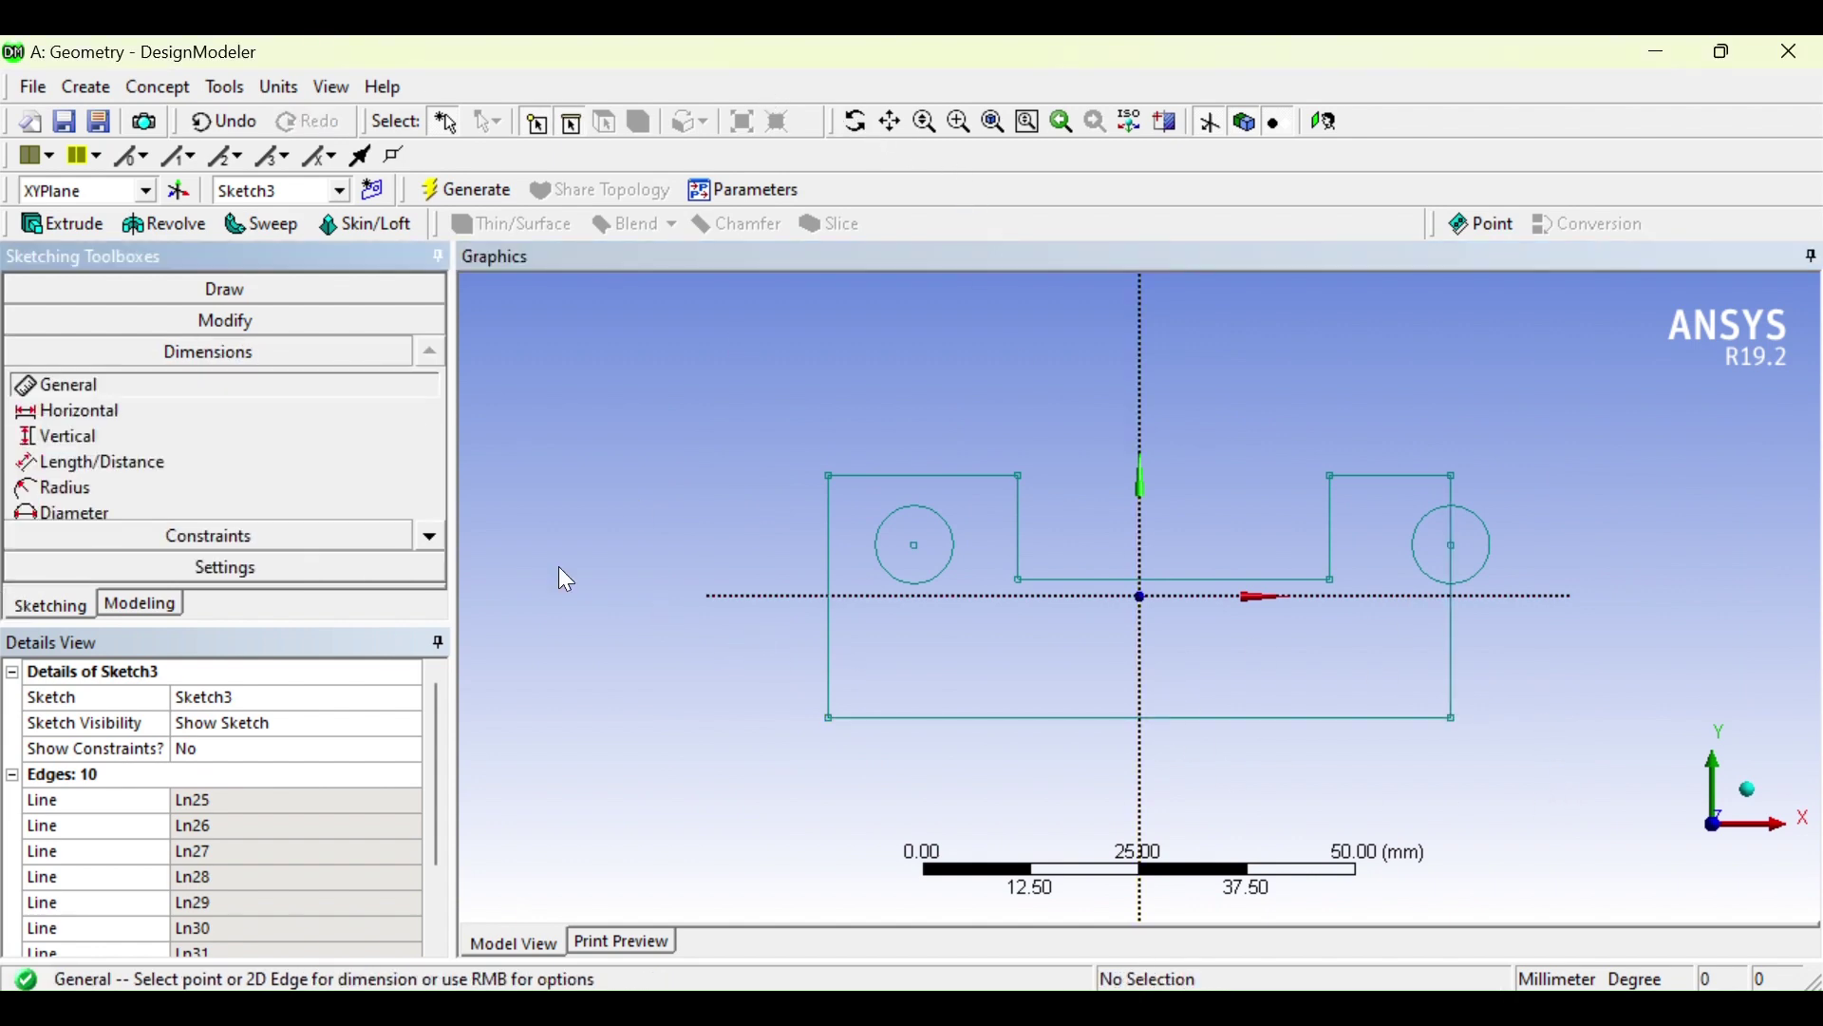
{"action": "left_click", "coordinate": [836, 670]}
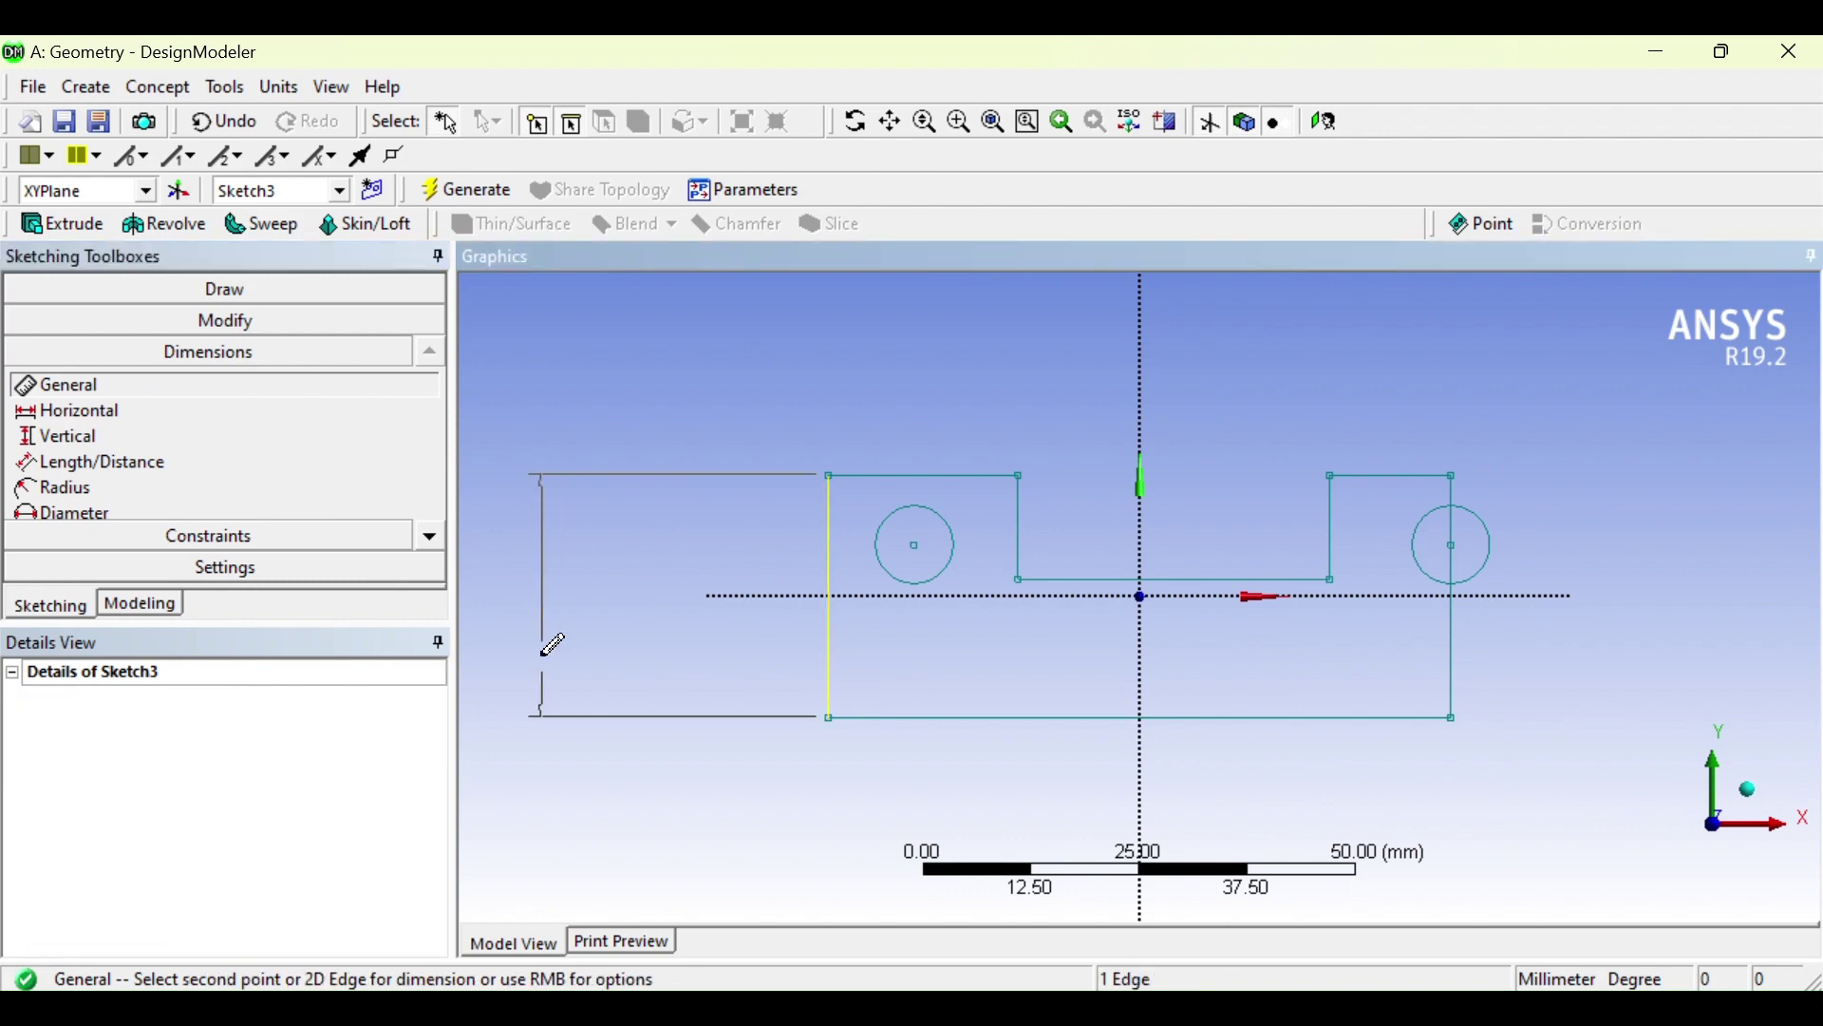
{"action": "left_click", "coordinate": [546, 646]}
{"action": "left_click", "coordinate": [1208, 719]}
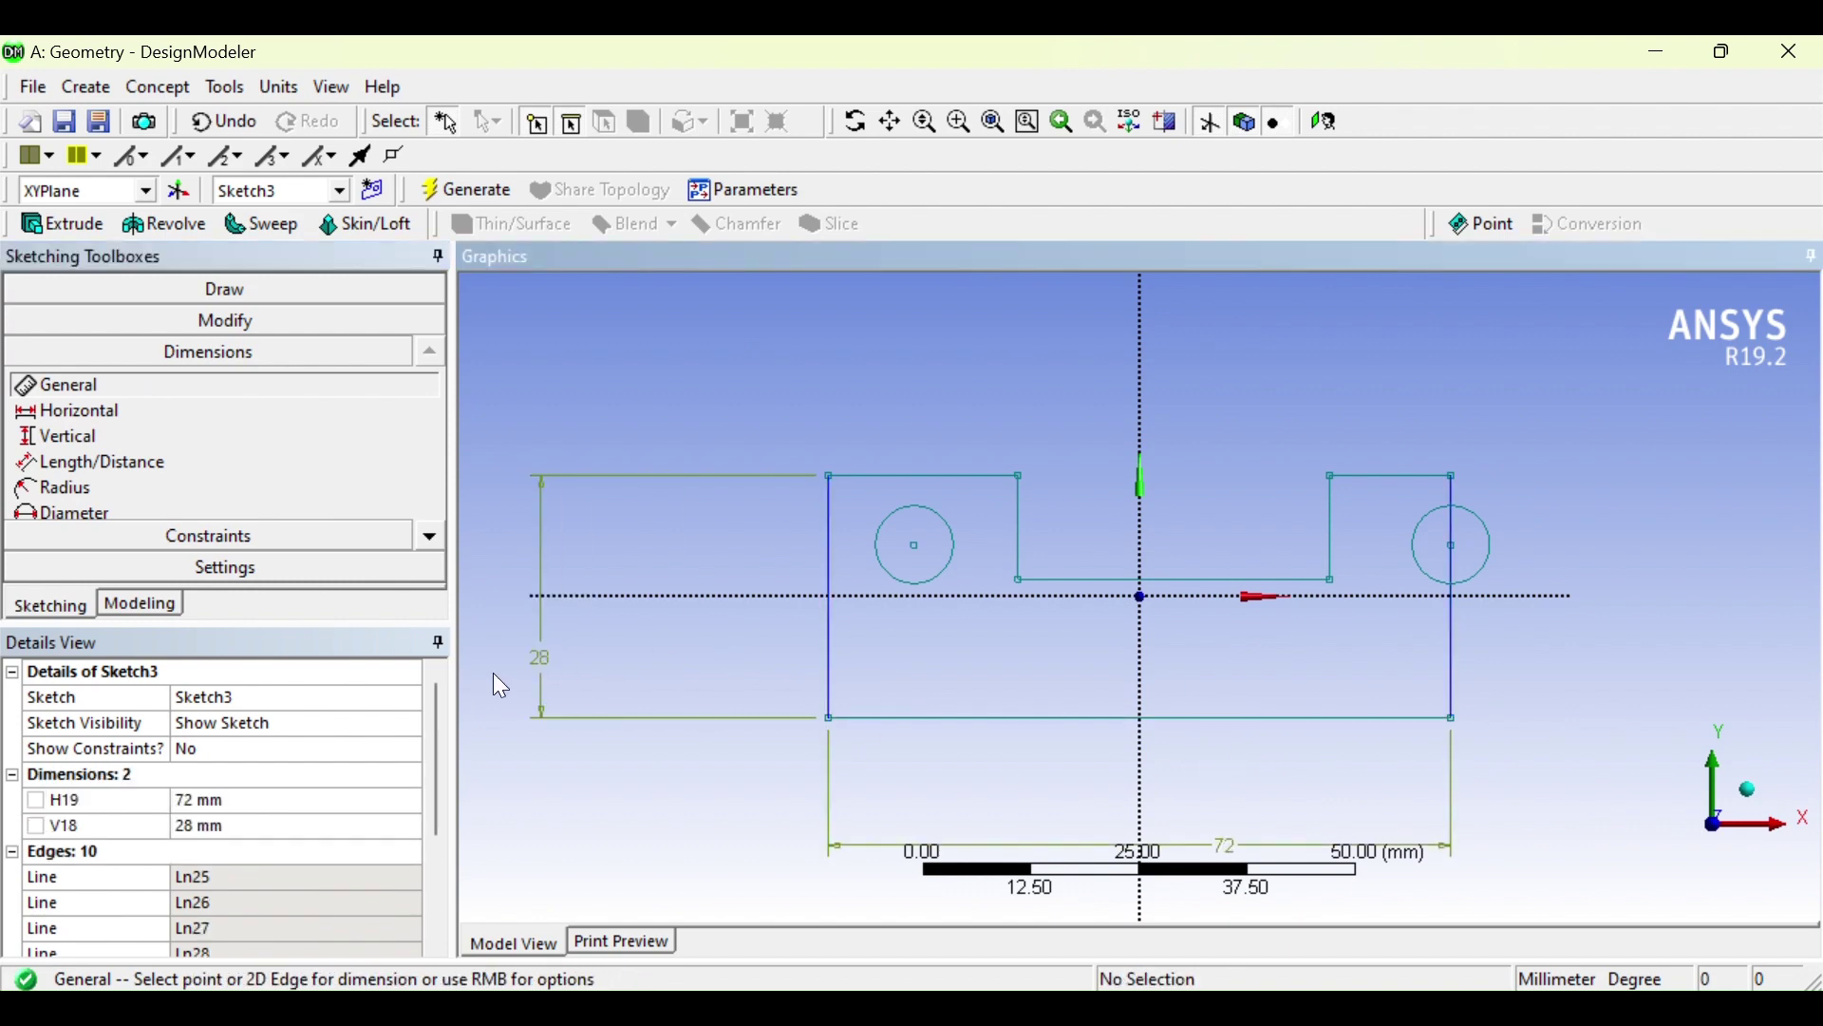
{"action": "right_click", "coordinate": [74, 819]}
{"action": "left_click", "coordinate": [150, 839]}
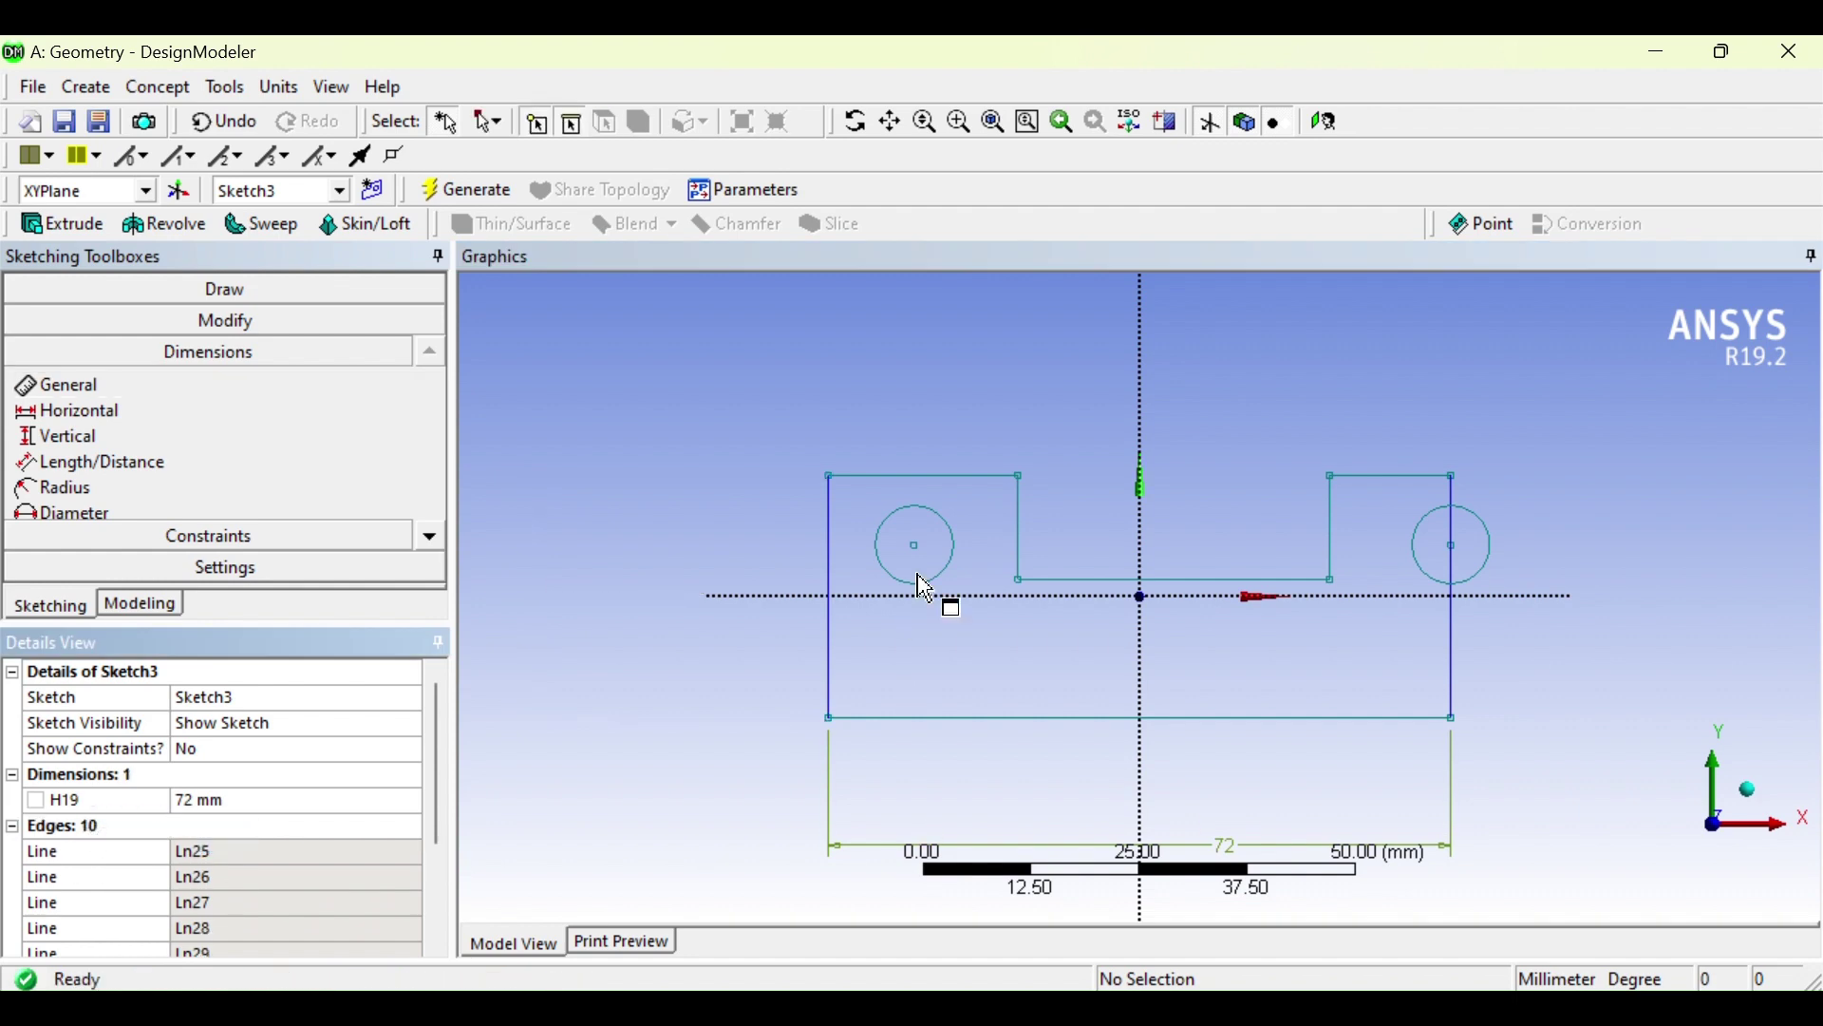
Dimension the top edges of the profile's two upper arms
{"action": "left_click", "coordinate": [966, 476]}
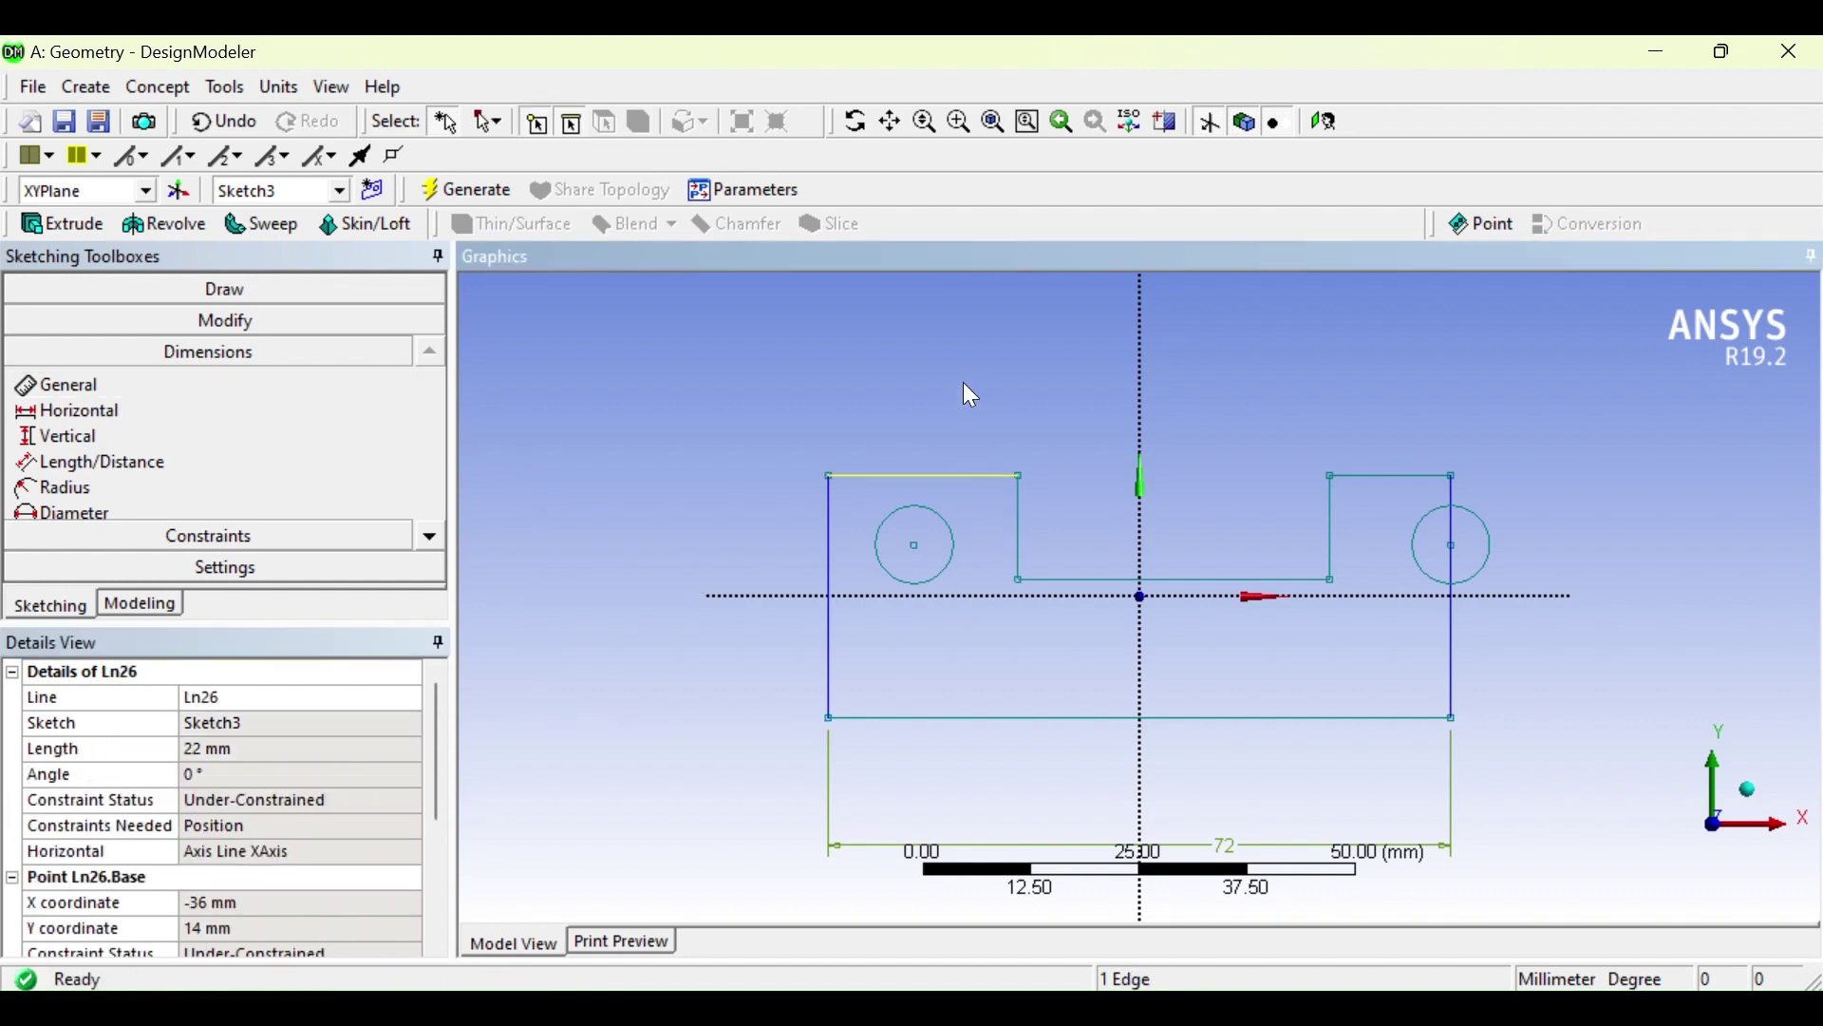
{"action": "left_click", "coordinate": [104, 386]}
{"action": "left_click", "coordinate": [935, 478]}
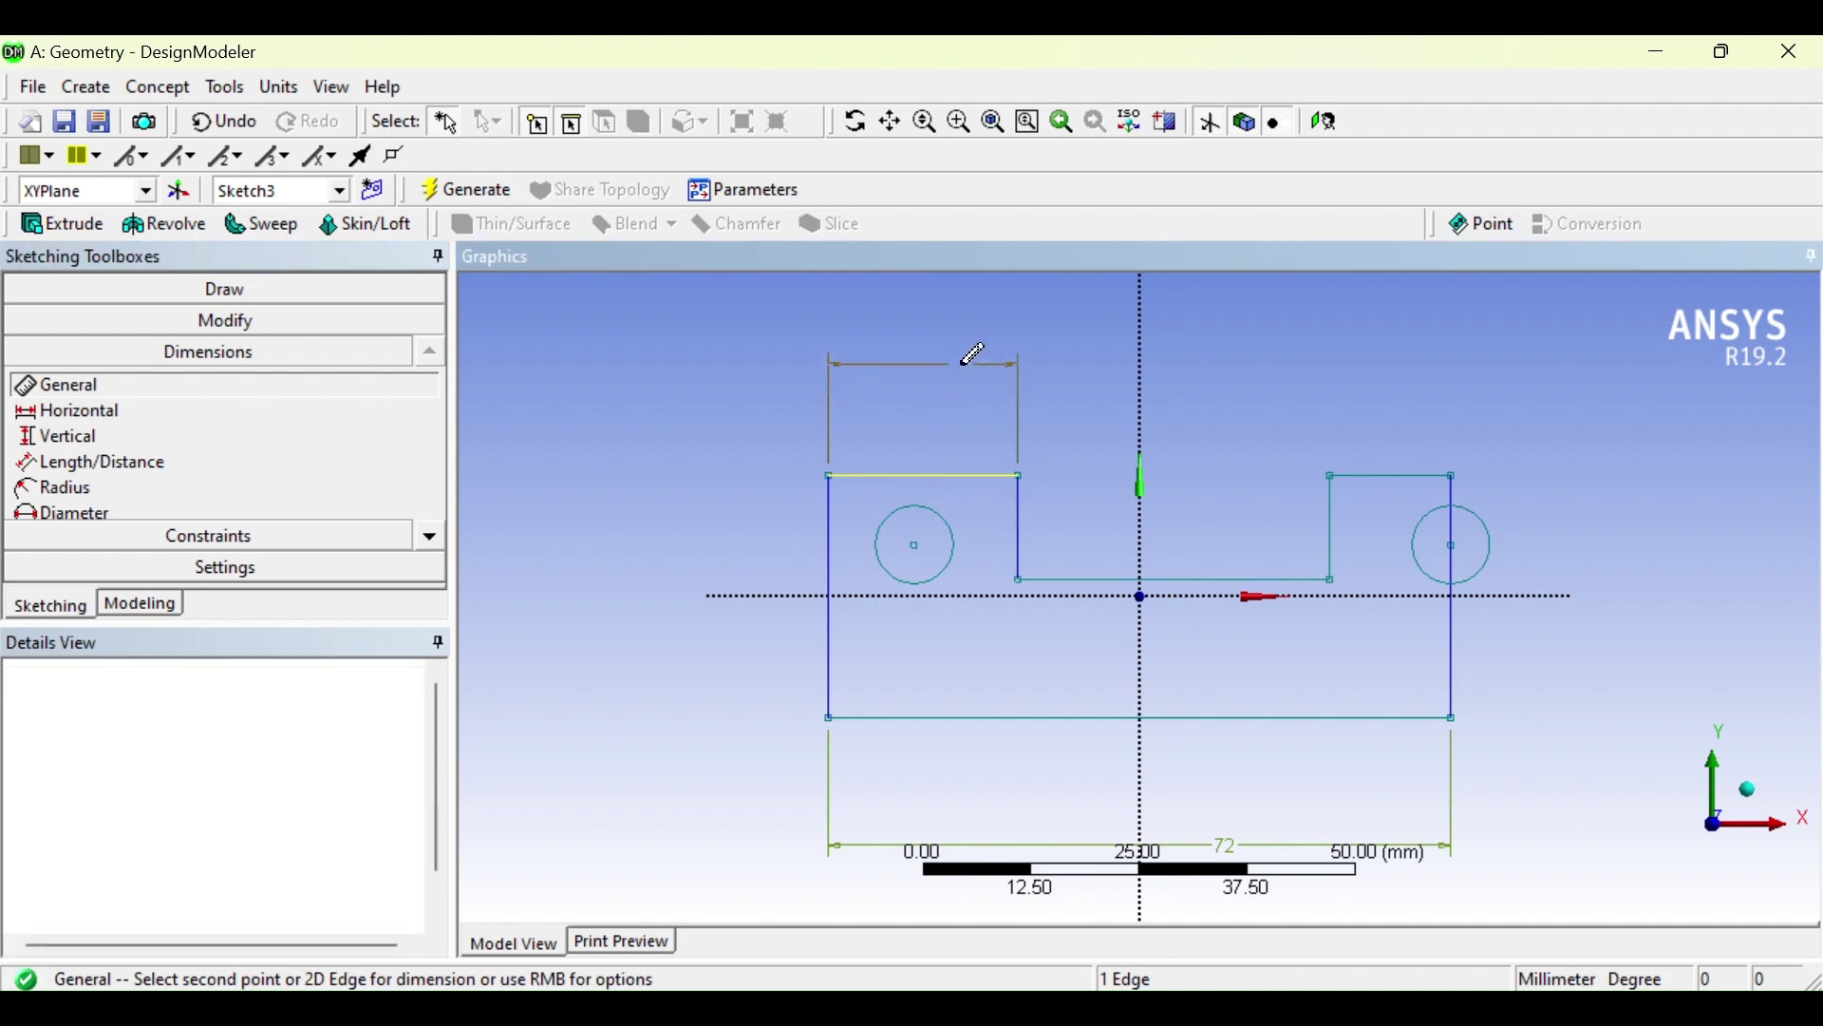
{"action": "left_click", "coordinate": [969, 363]}
{"action": "left_click", "coordinate": [1392, 478]}
{"action": "left_click", "coordinate": [1394, 359]}
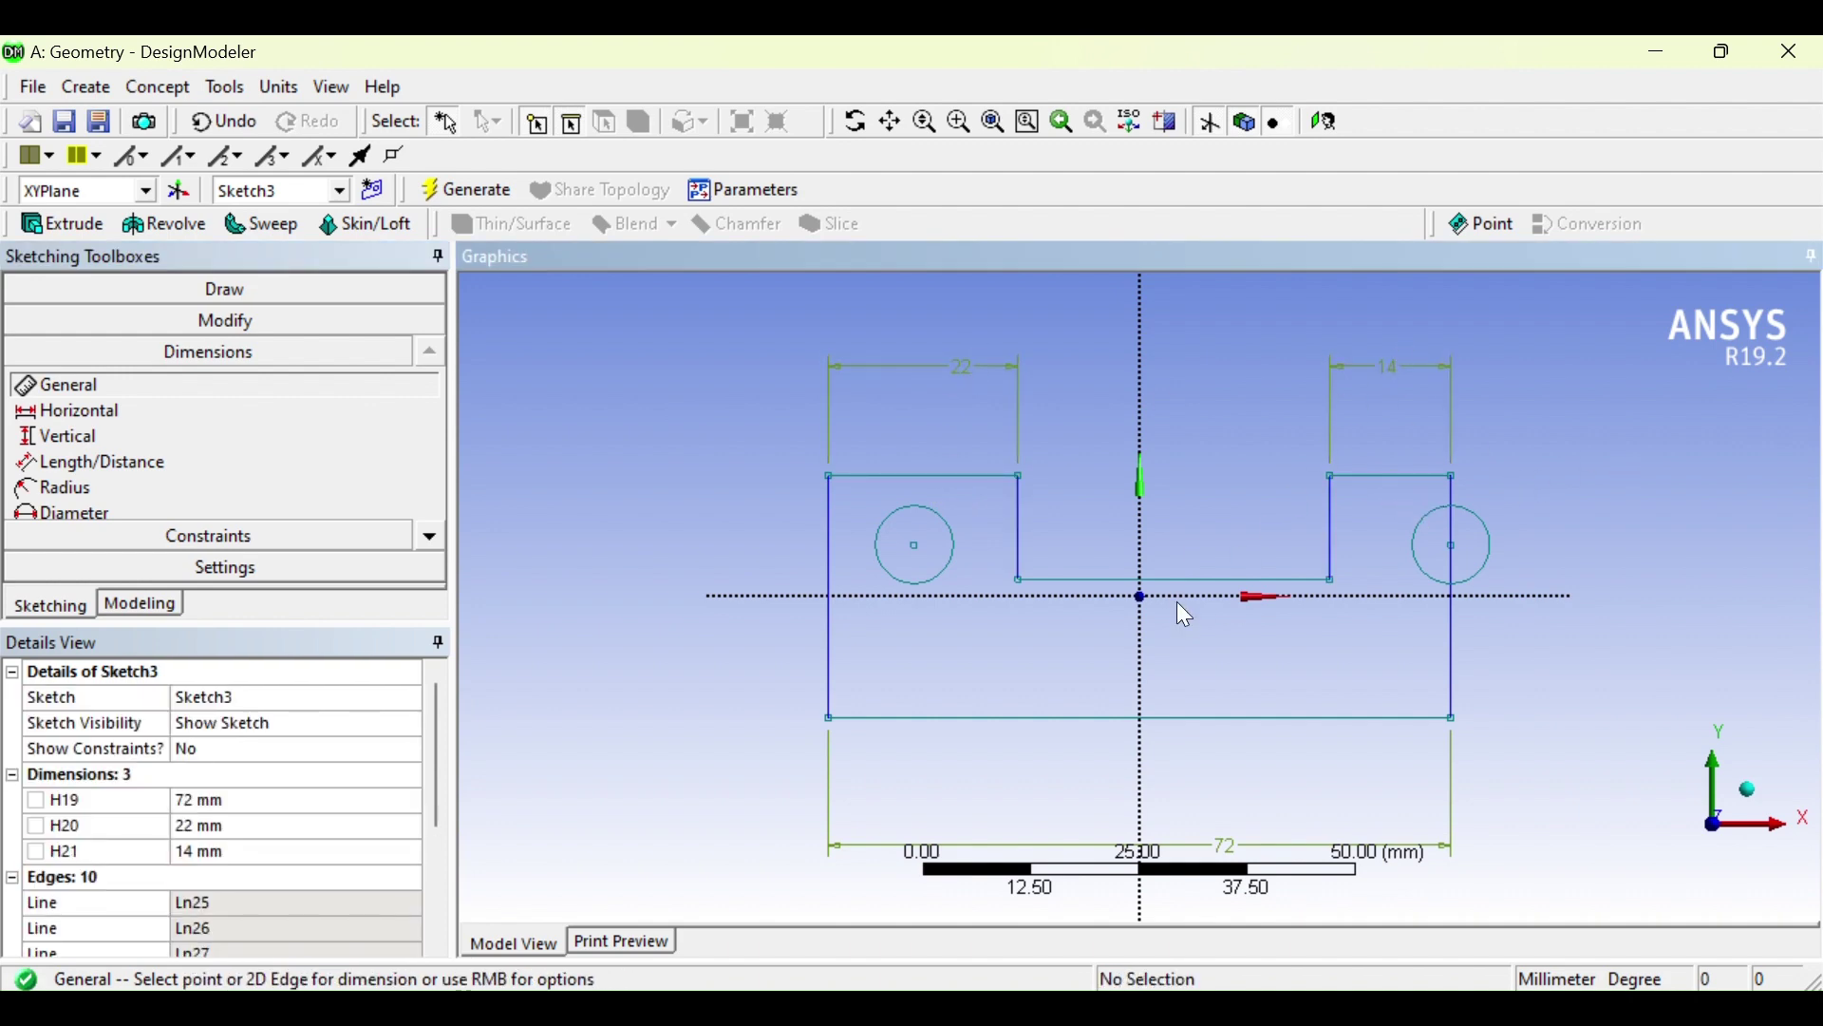
Check the plate drawing in IGTR.pdf and delete the width dimensions of both upper arms in DesignModeler
{"action": "key", "text": "alt+Tab"}
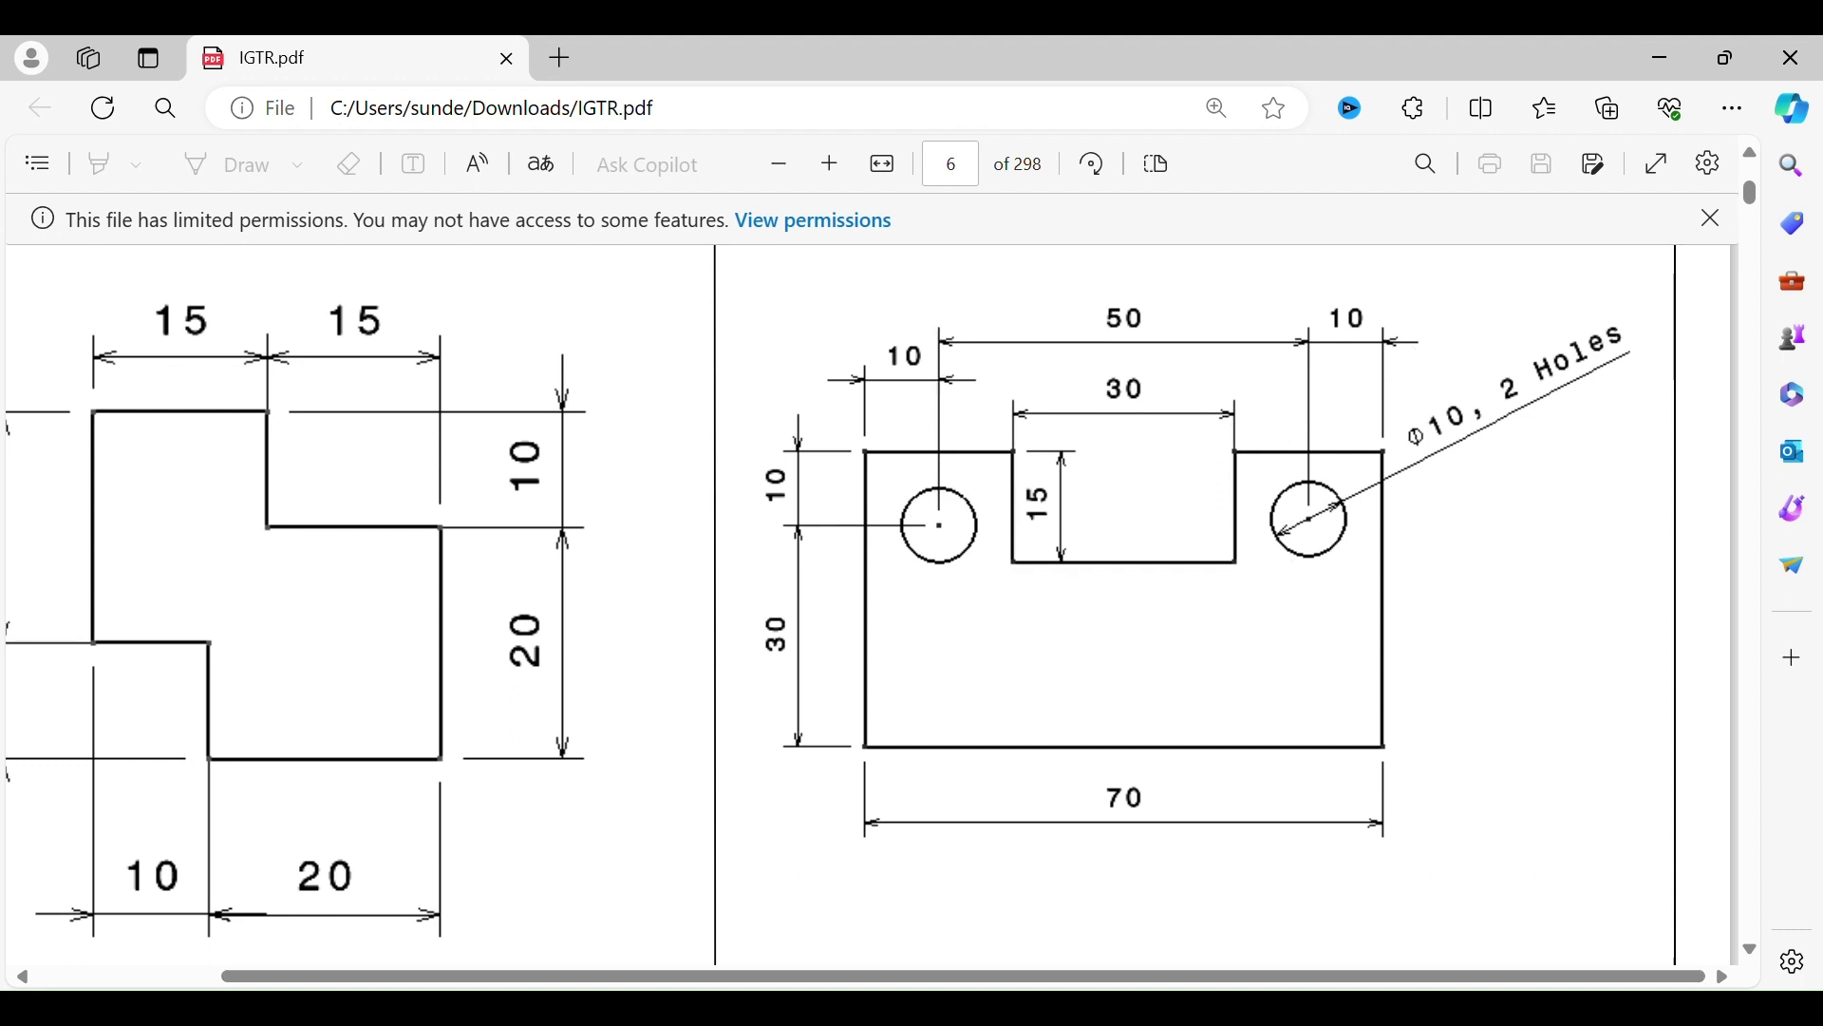
{"action": "key", "text": "alt+Tab"}
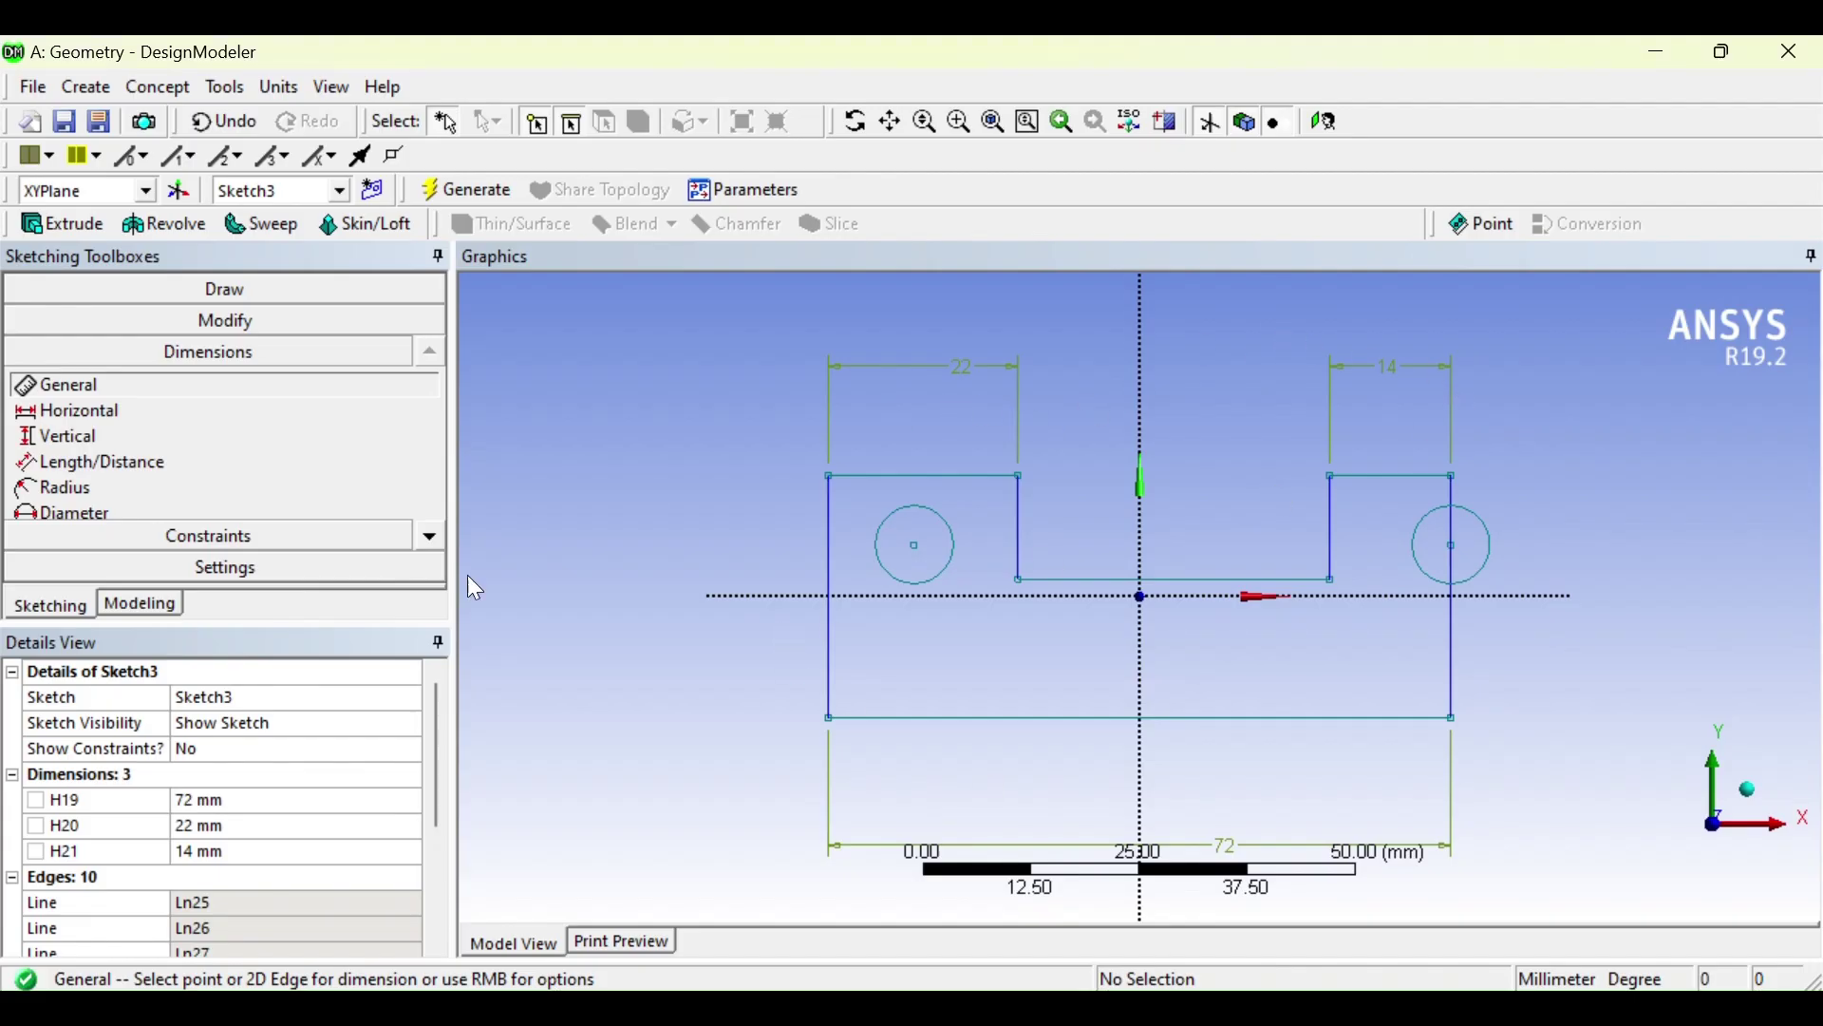
{"action": "left_click", "coordinate": [102, 836]}
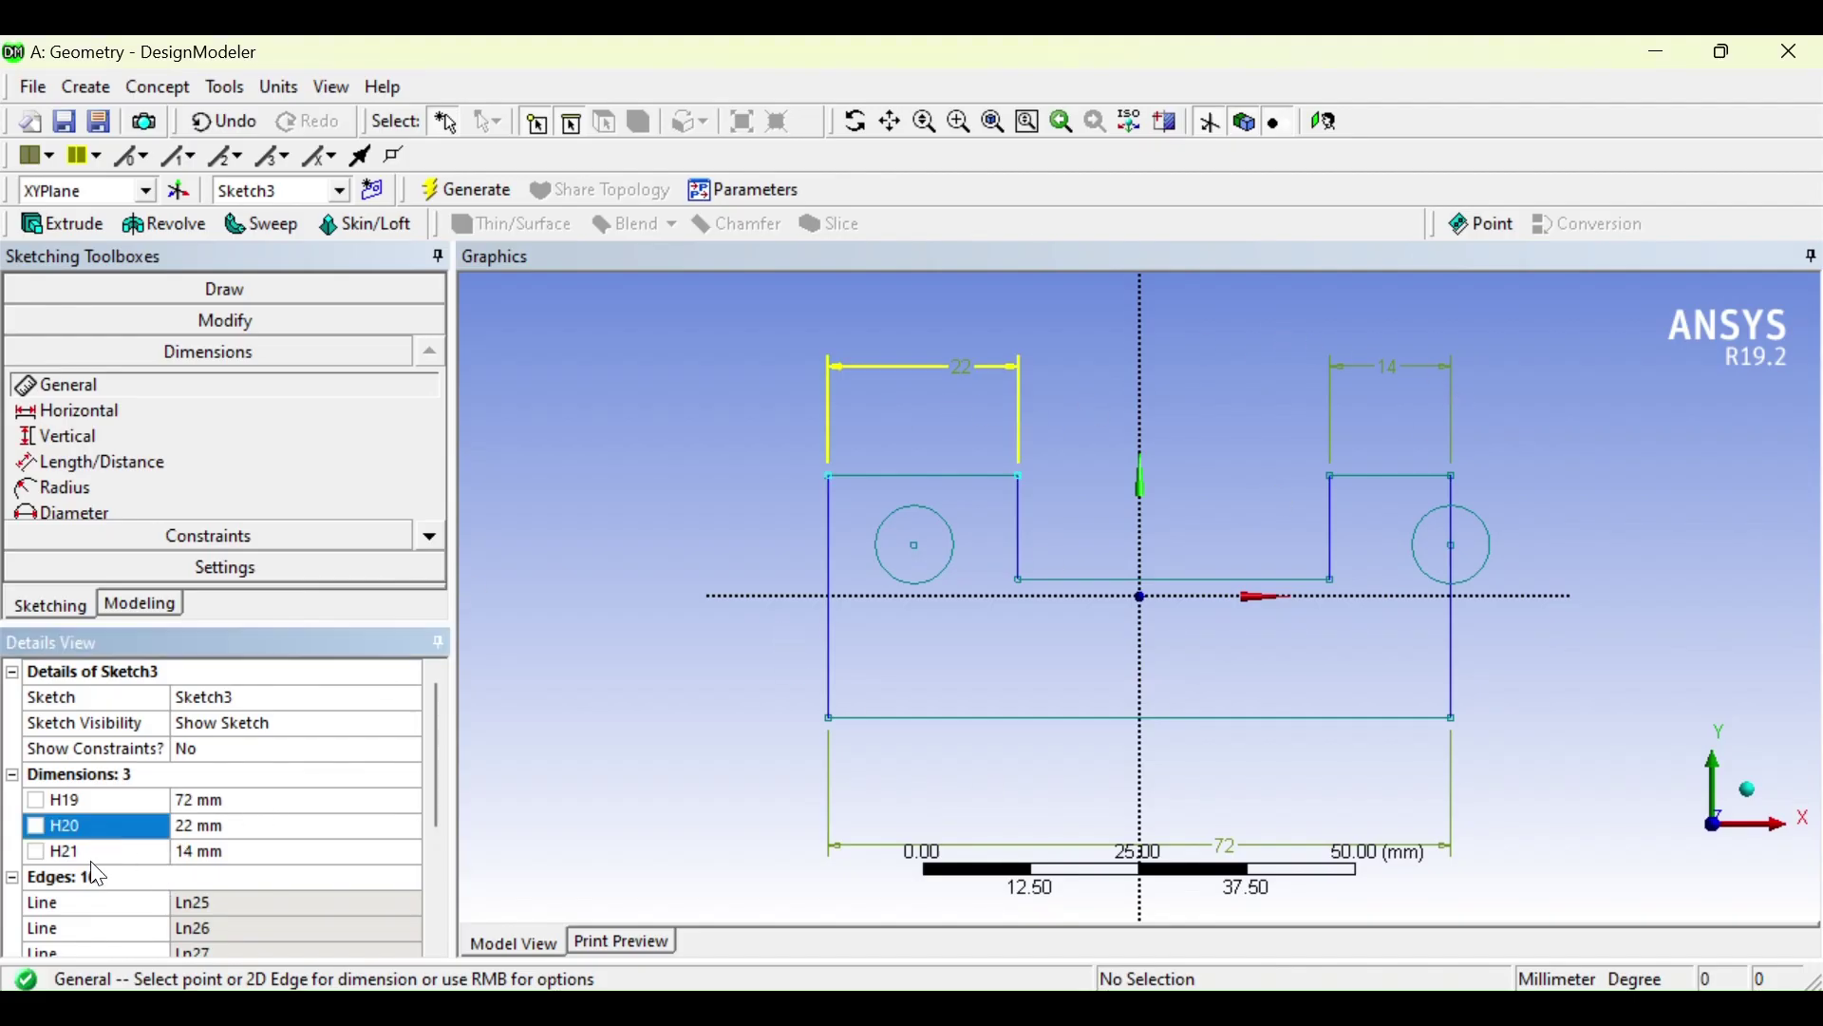
{"action": "left_click", "coordinate": [94, 860]}
{"action": "right_click", "coordinate": [95, 859]}
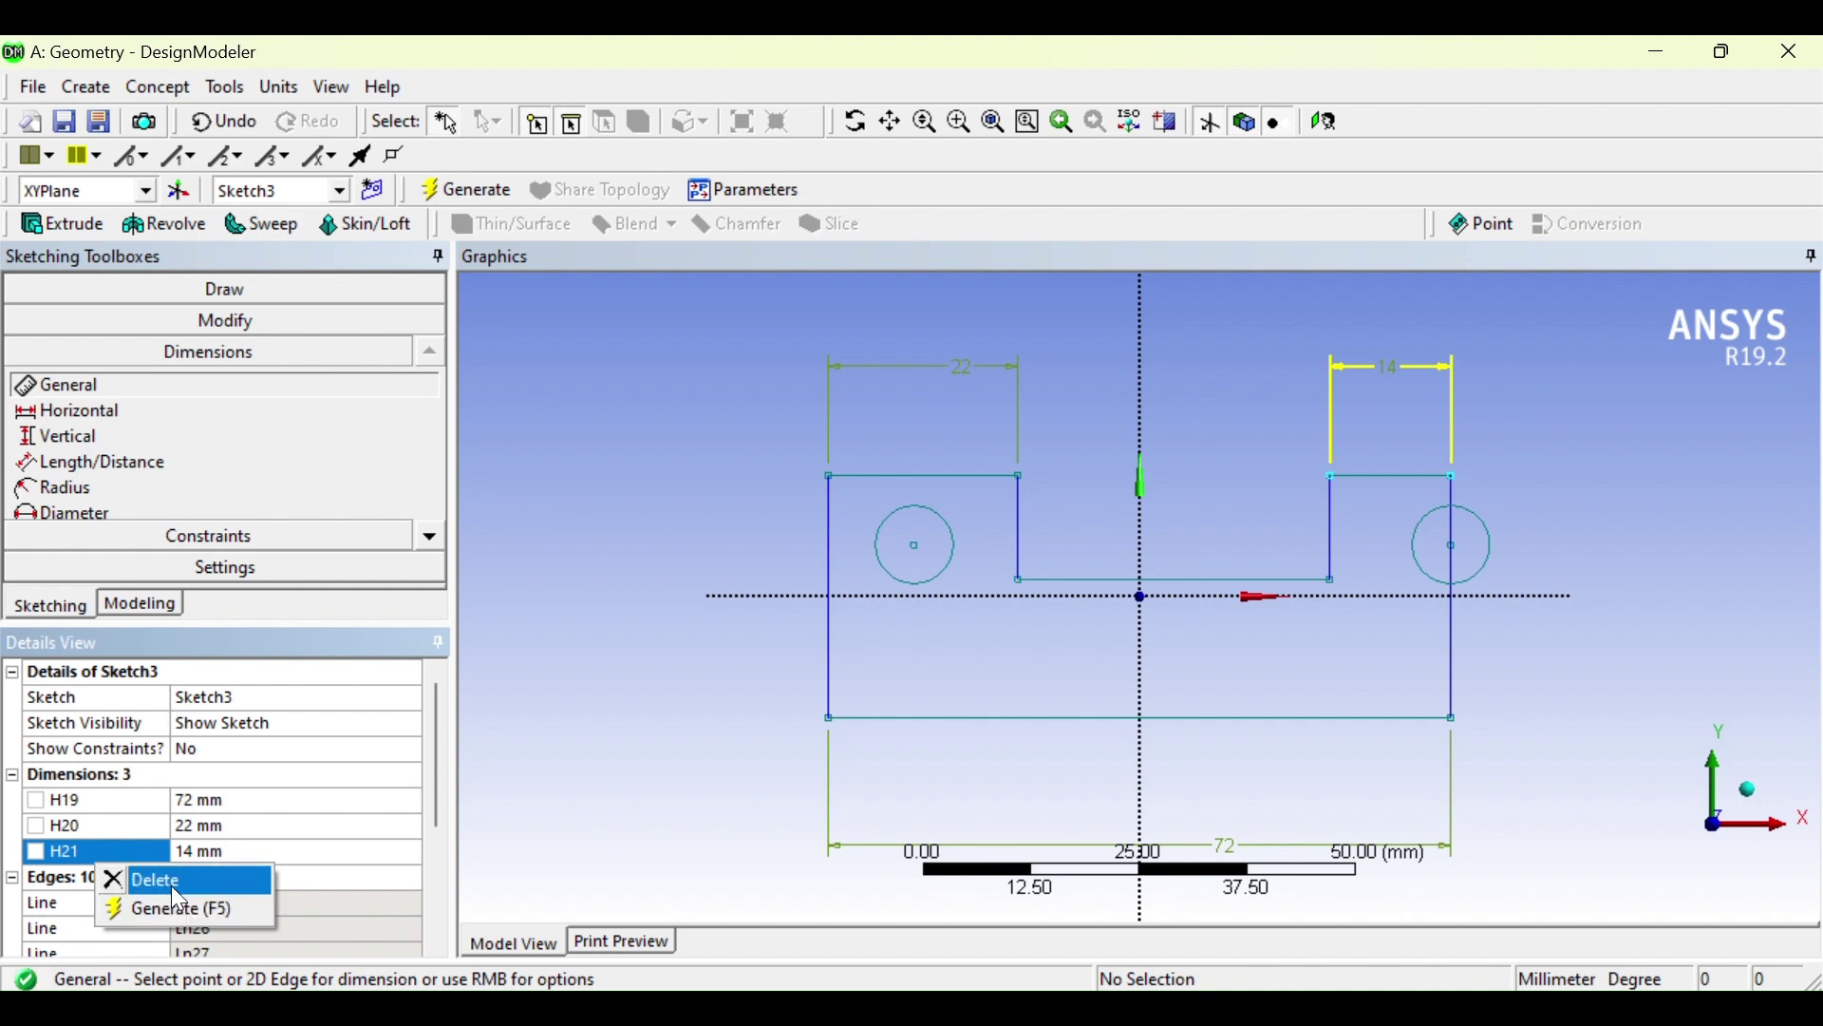
{"action": "left_click", "coordinate": [176, 888]}
{"action": "right_click", "coordinate": [94, 830]}
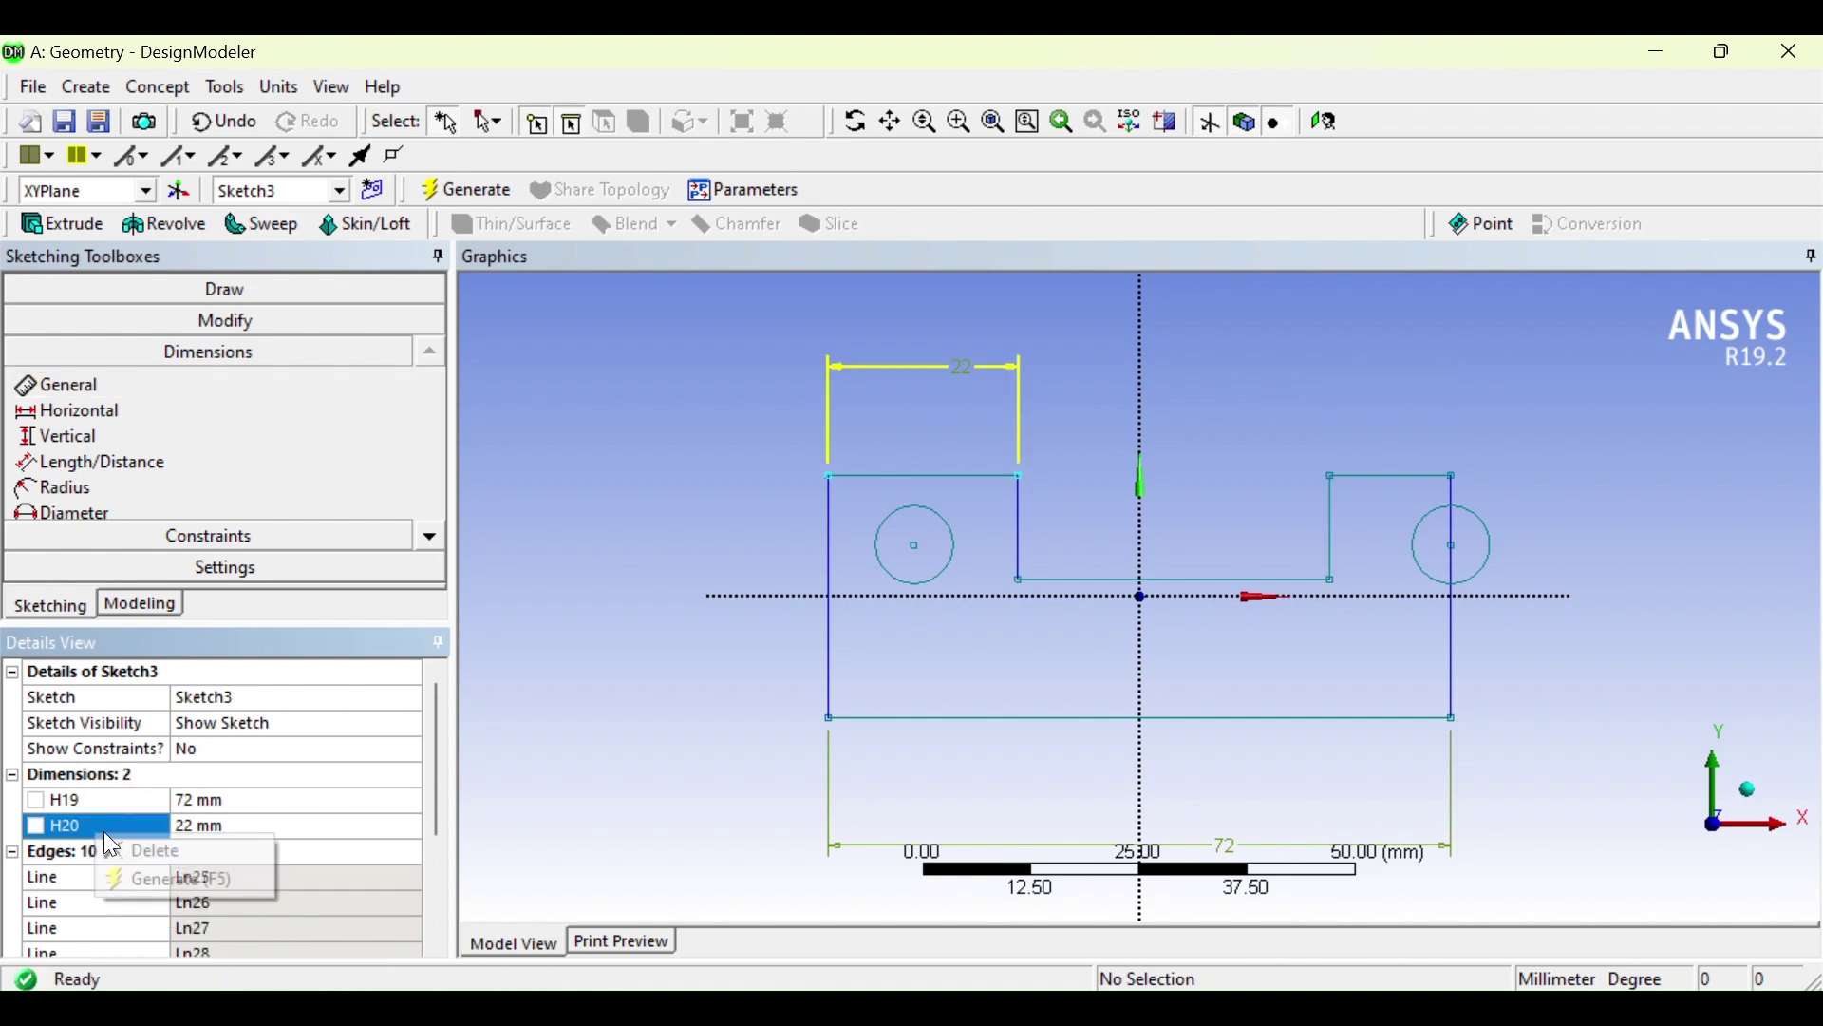
{"action": "left_click", "coordinate": [175, 854]}
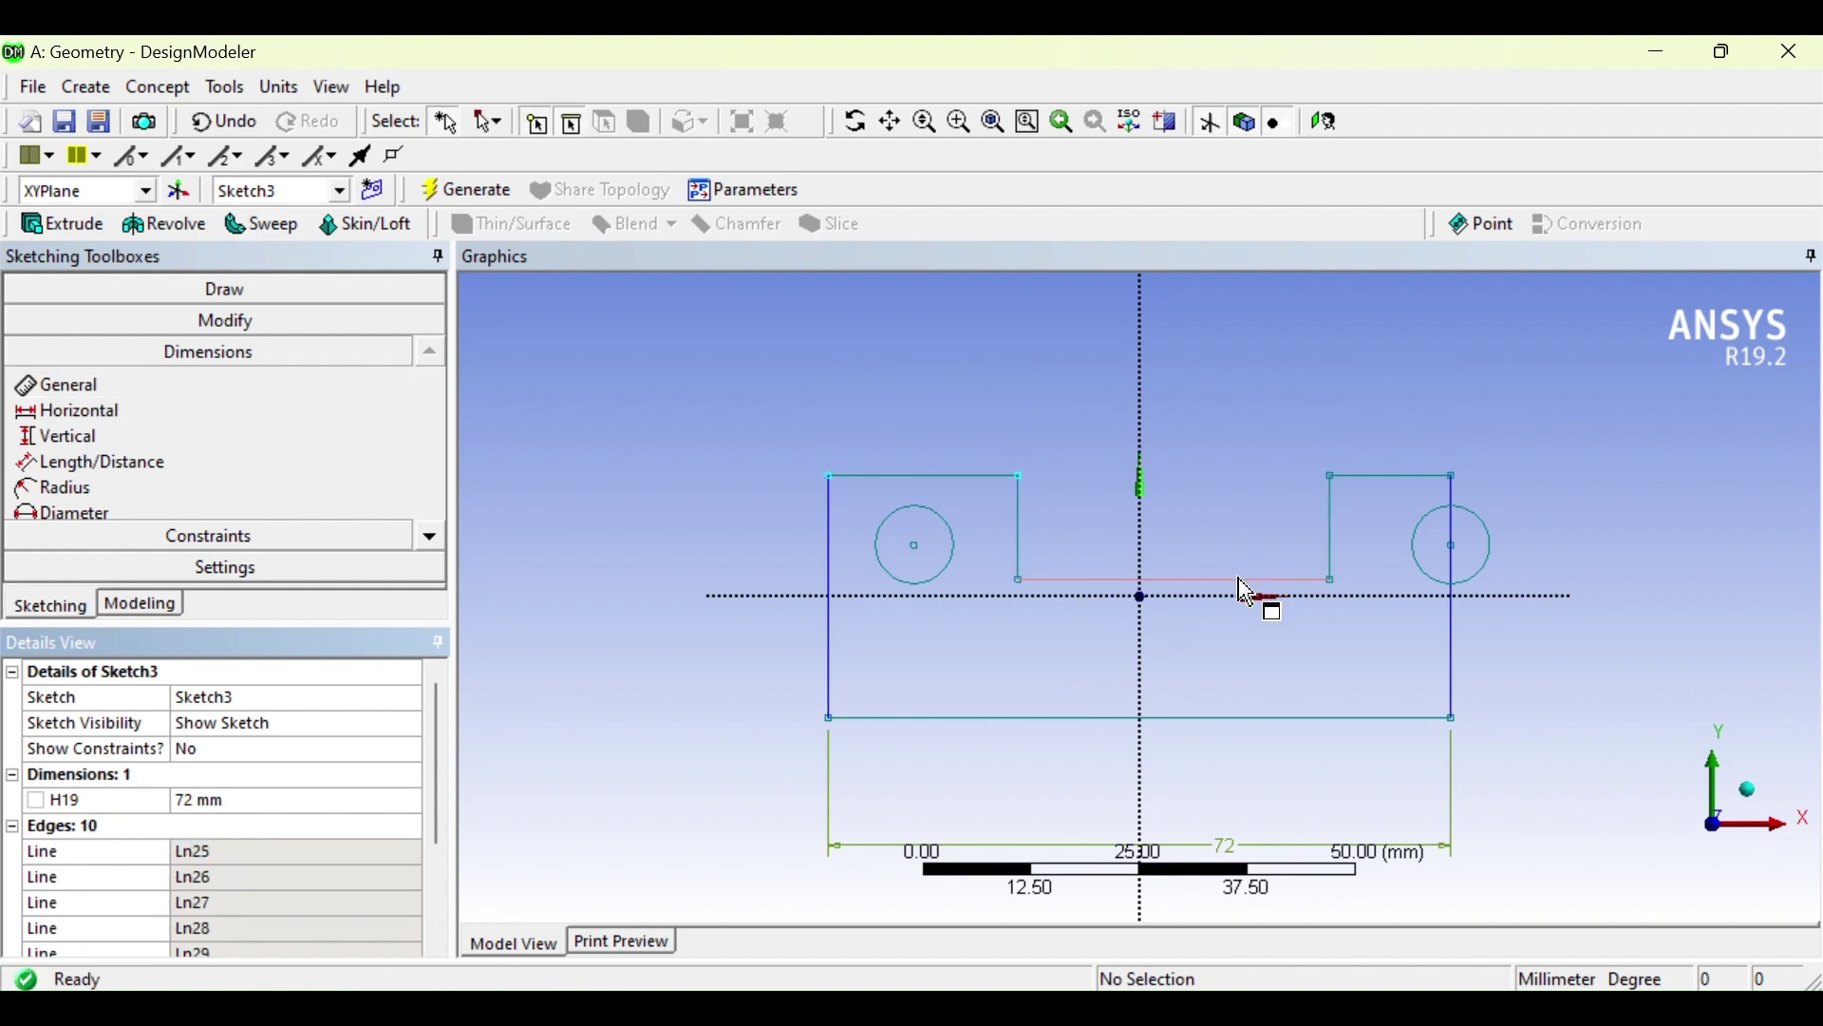
Dimension the notch's bottom edge and its left vertical side
{"action": "left_click", "coordinate": [99, 384]}
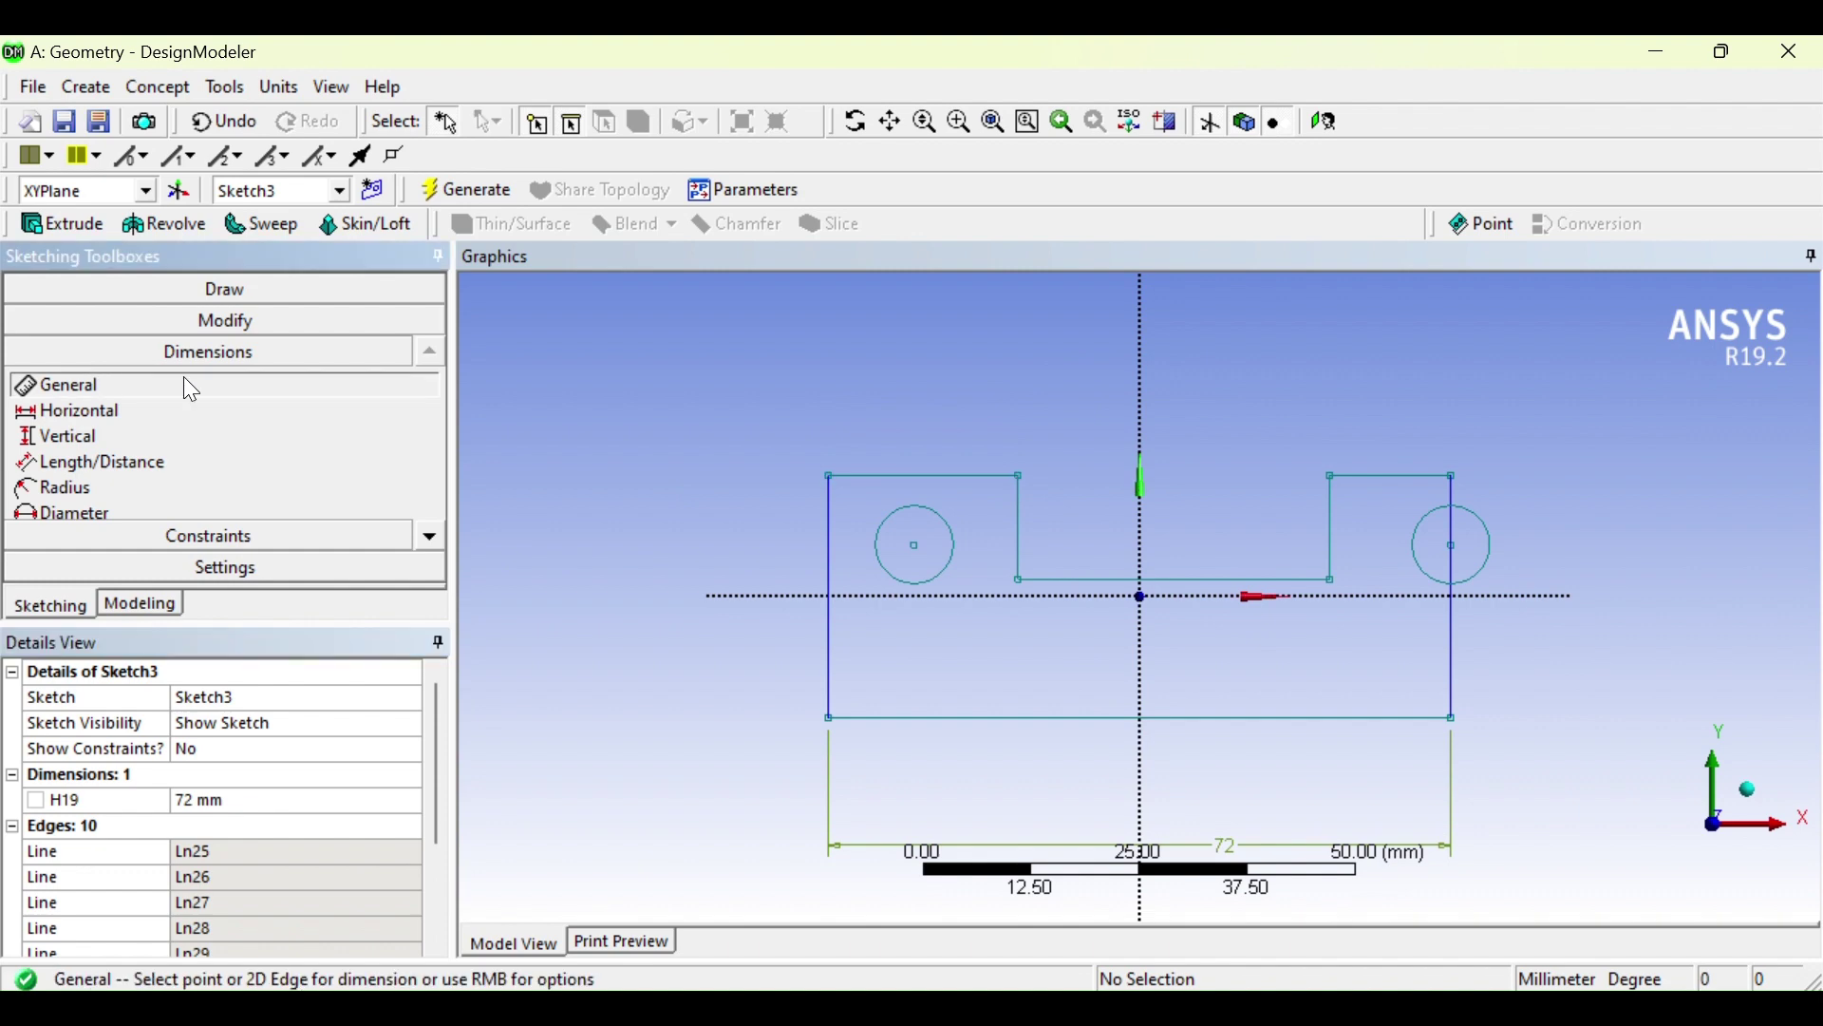
{"action": "left_click", "coordinate": [1212, 581]}
{"action": "left_click", "coordinate": [1216, 414]}
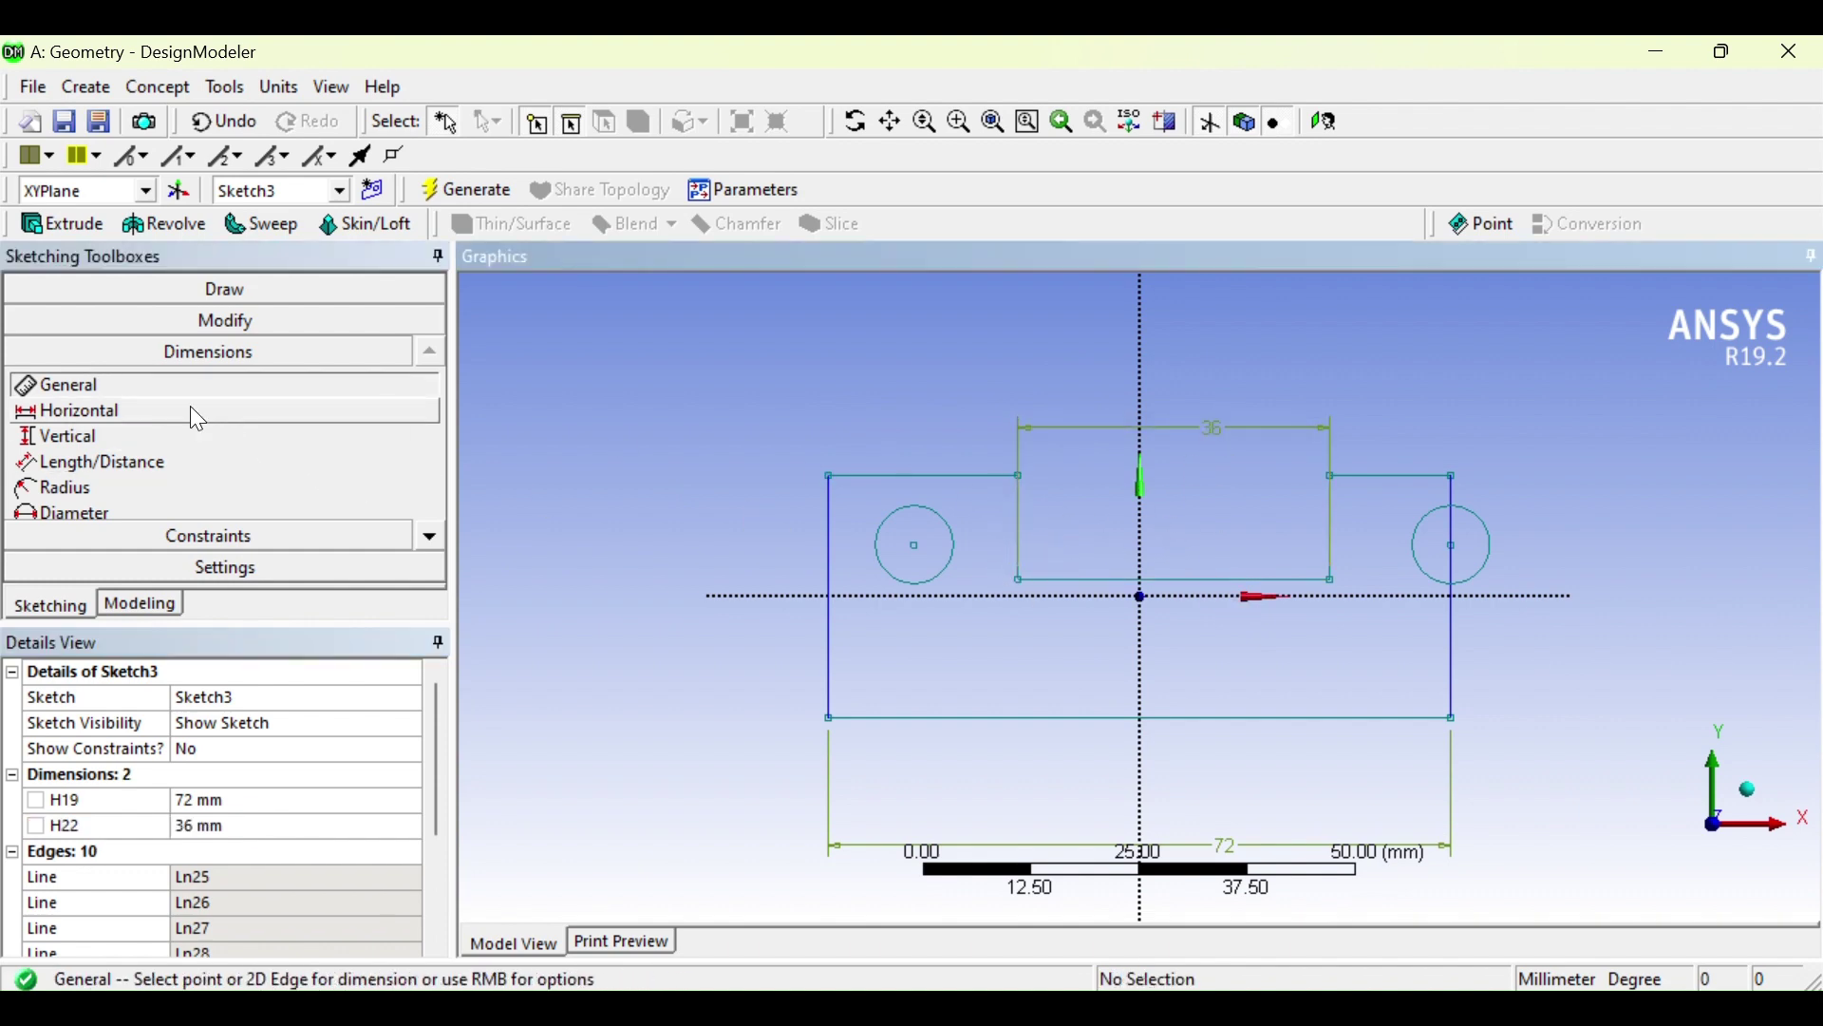
{"action": "left_click", "coordinate": [1026, 542]}
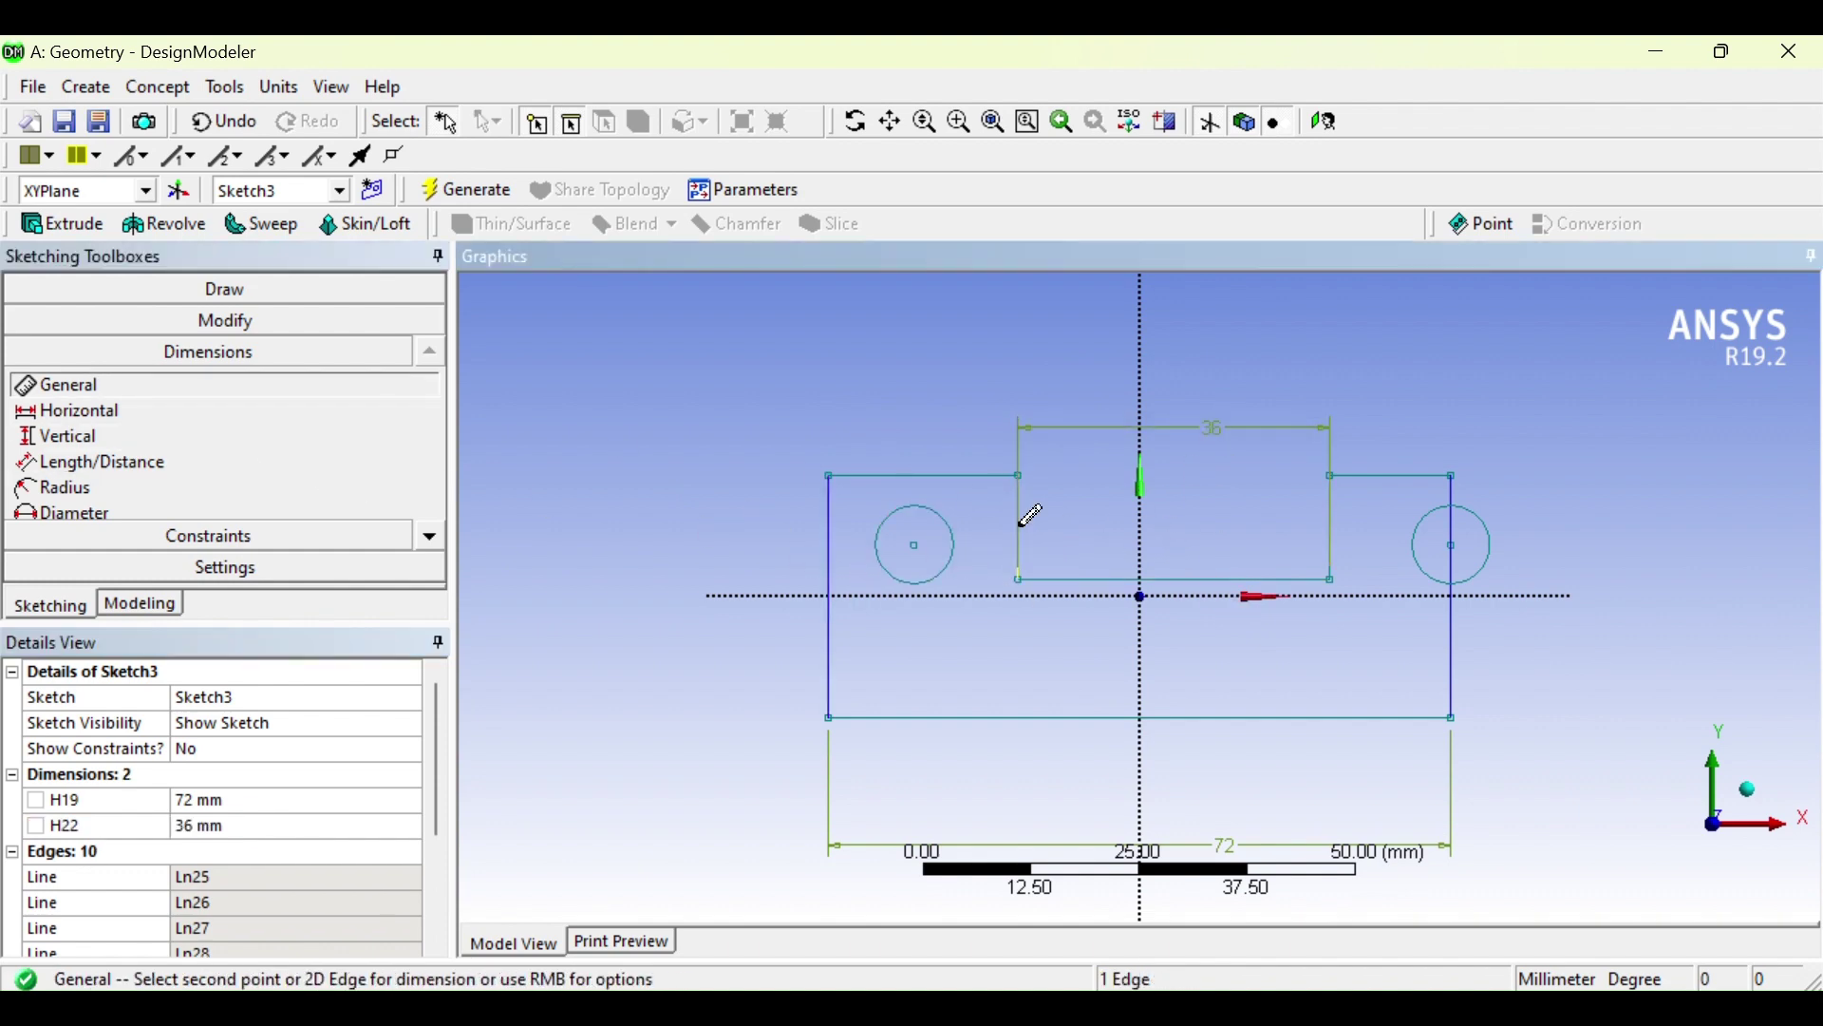
{"action": "left_click", "coordinate": [606, 334]}
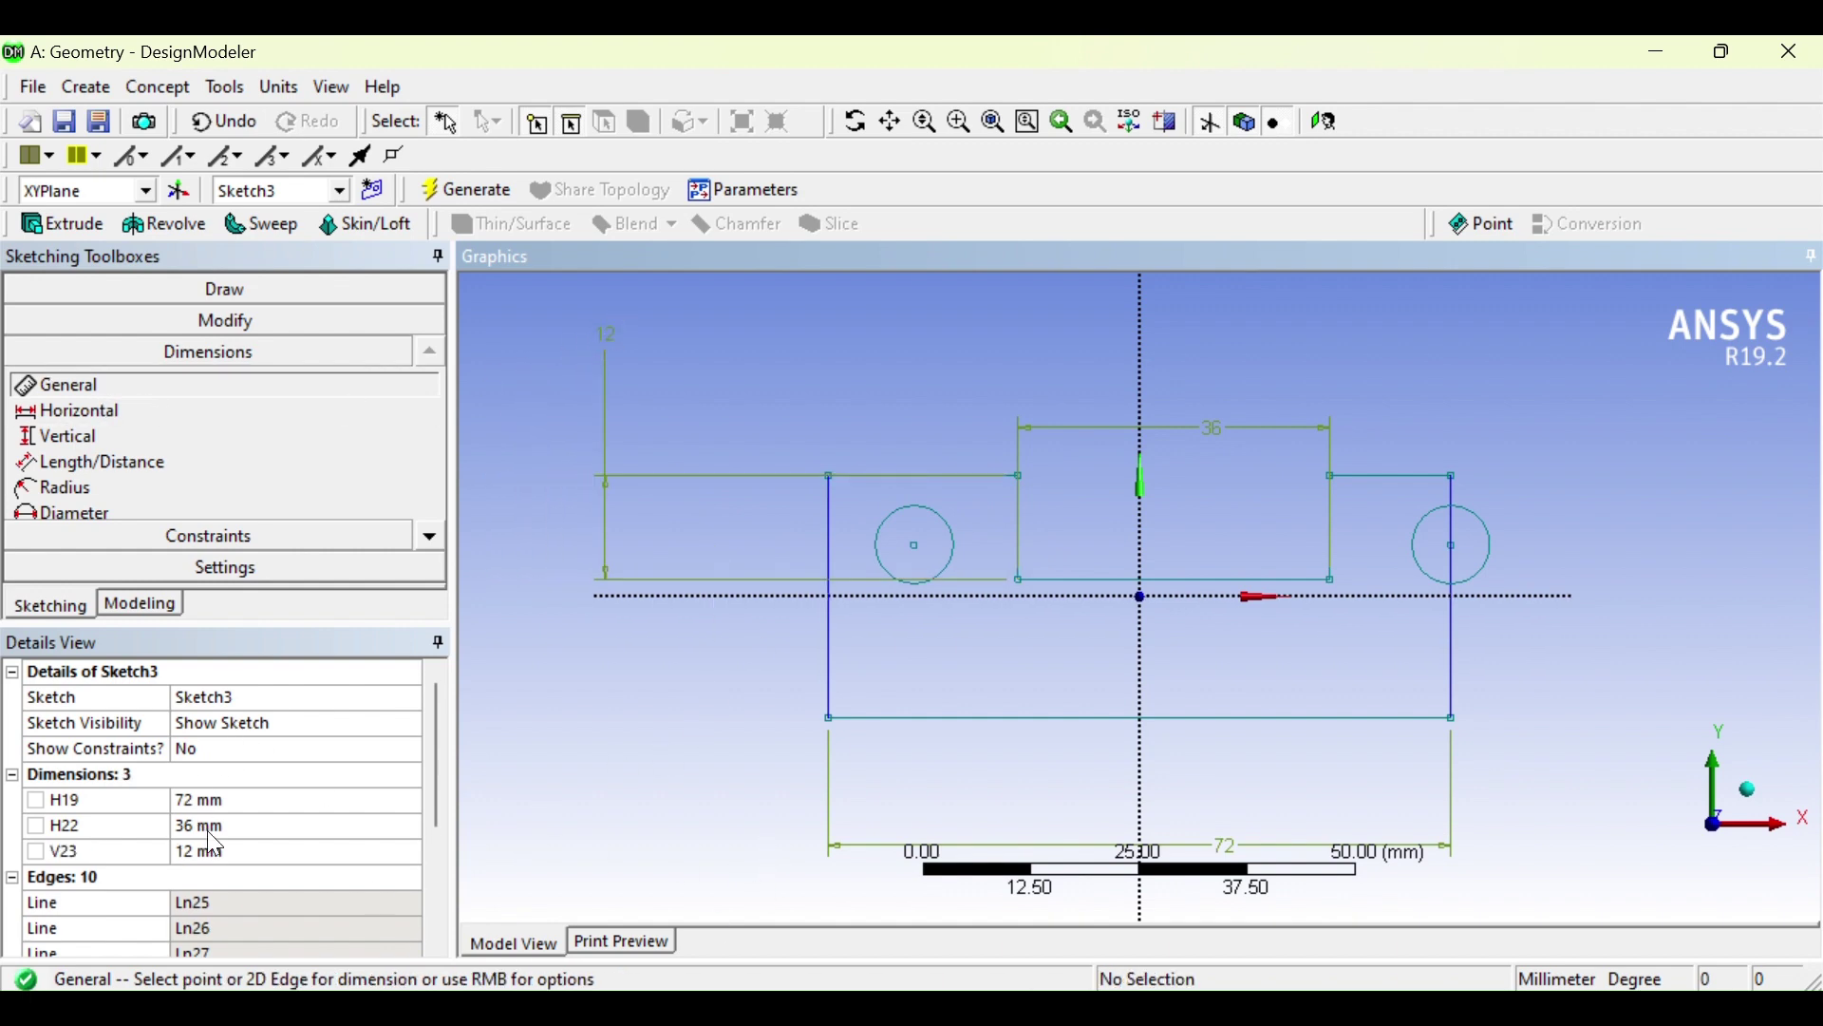
Set the overall width dimension of the profile's bottom edge to 70 mm
{"action": "left_click", "coordinate": [231, 805]}
{"action": "type", "text": "7"}
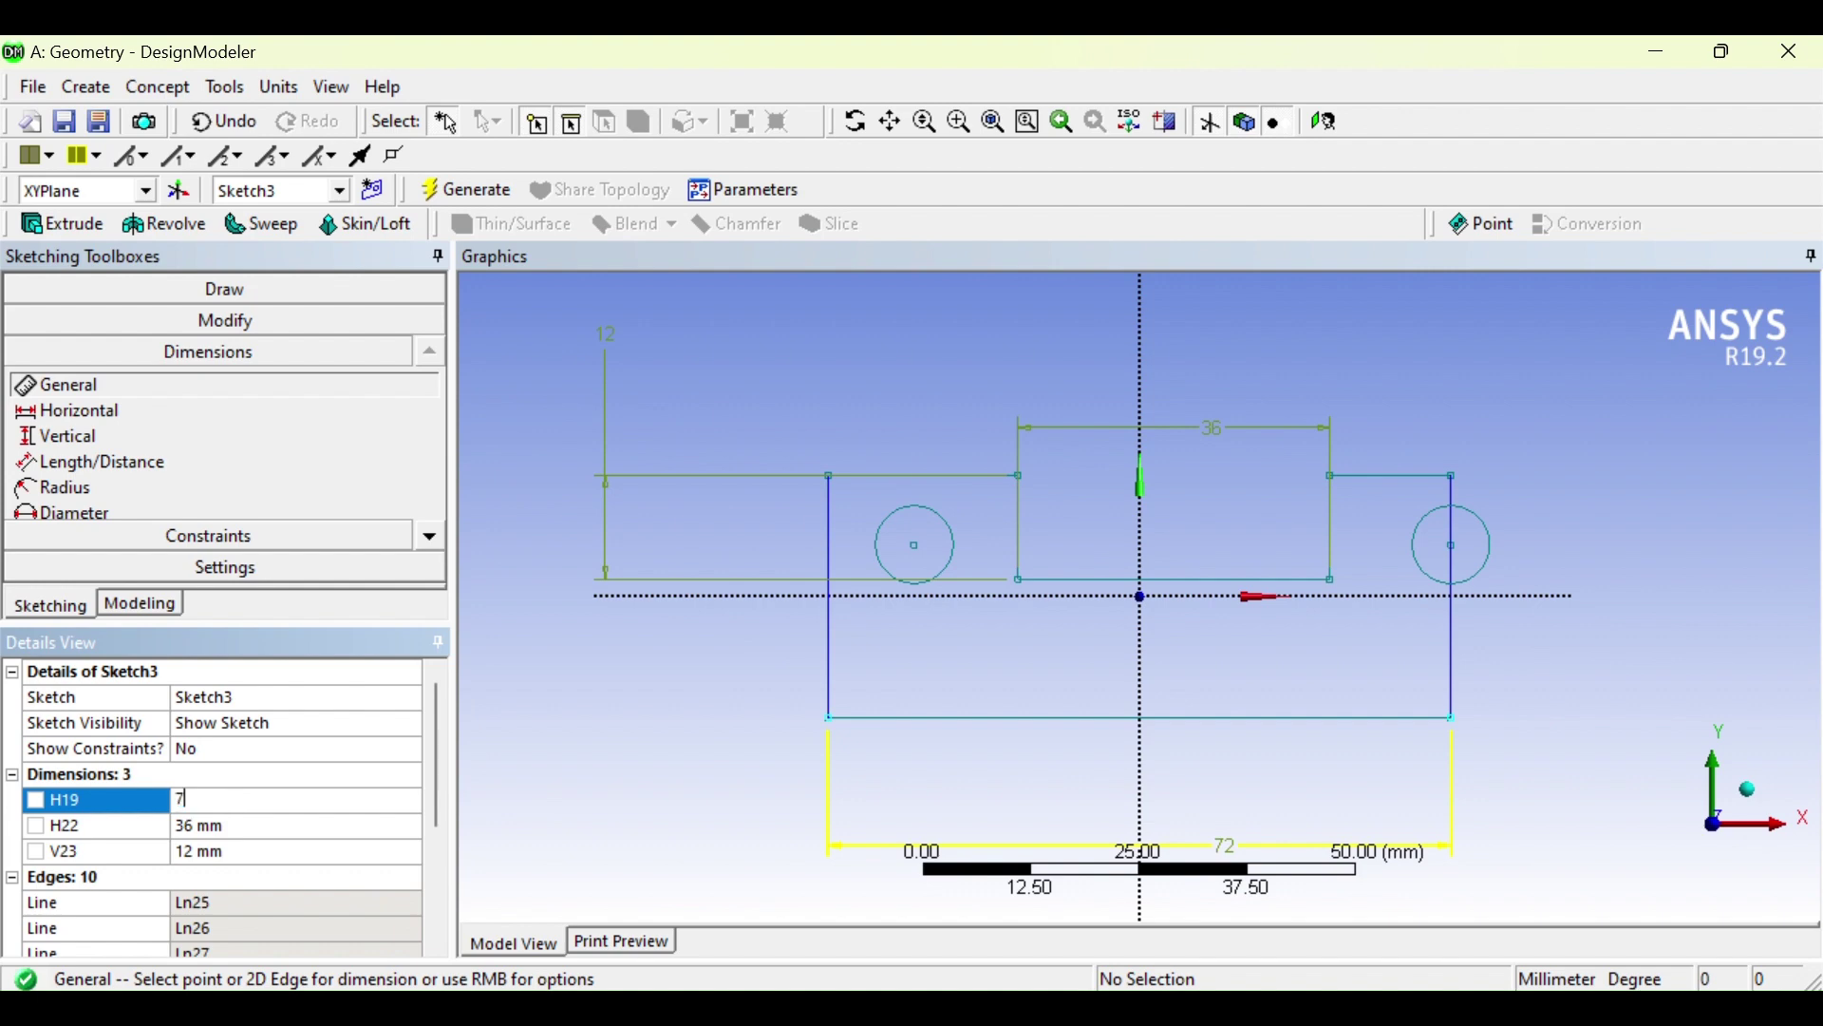
{"action": "type", "text": ".5"}
{"action": "key", "text": "BackSpace"}
{"action": "key", "text": "BackSpace"}
{"action": "type", "text": "0"}
{"action": "key", "text": "Return"}
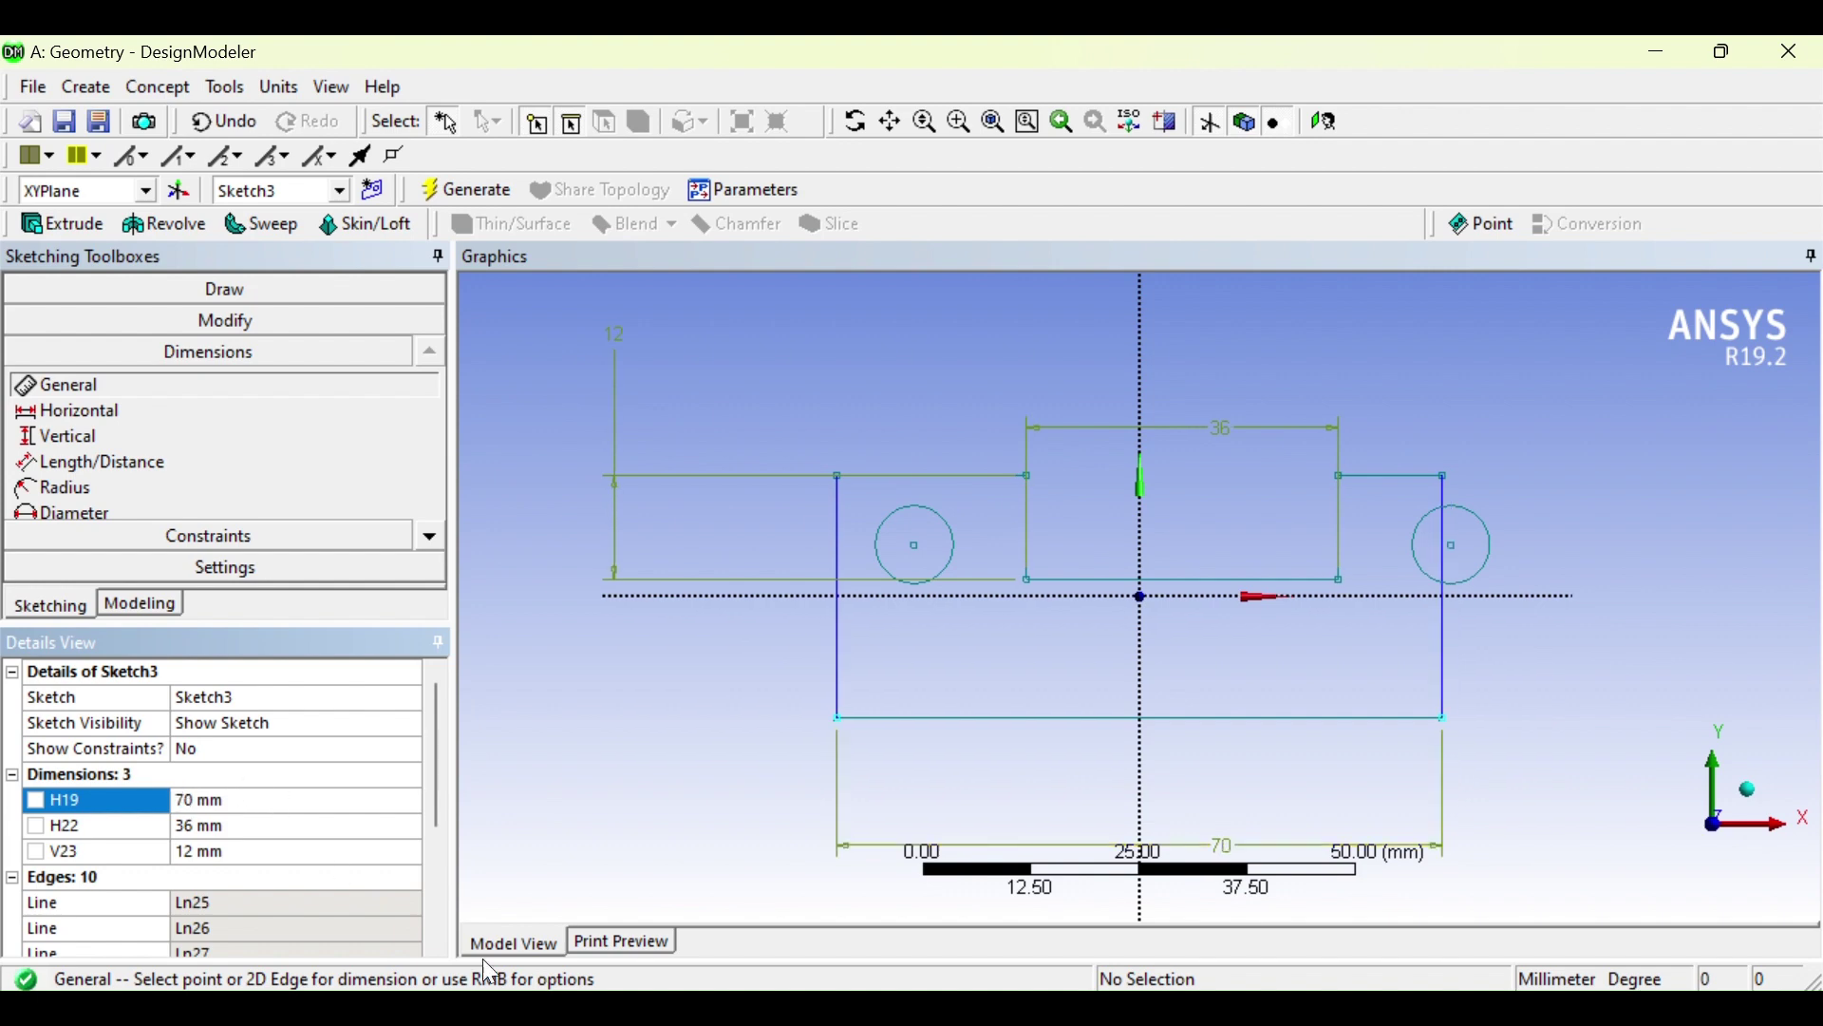
Check the notch size in the IGTR.pdf drawing and set the notch's width to 30 mm and its depth to 15 mm
{"action": "key", "text": "alt+Tab"}
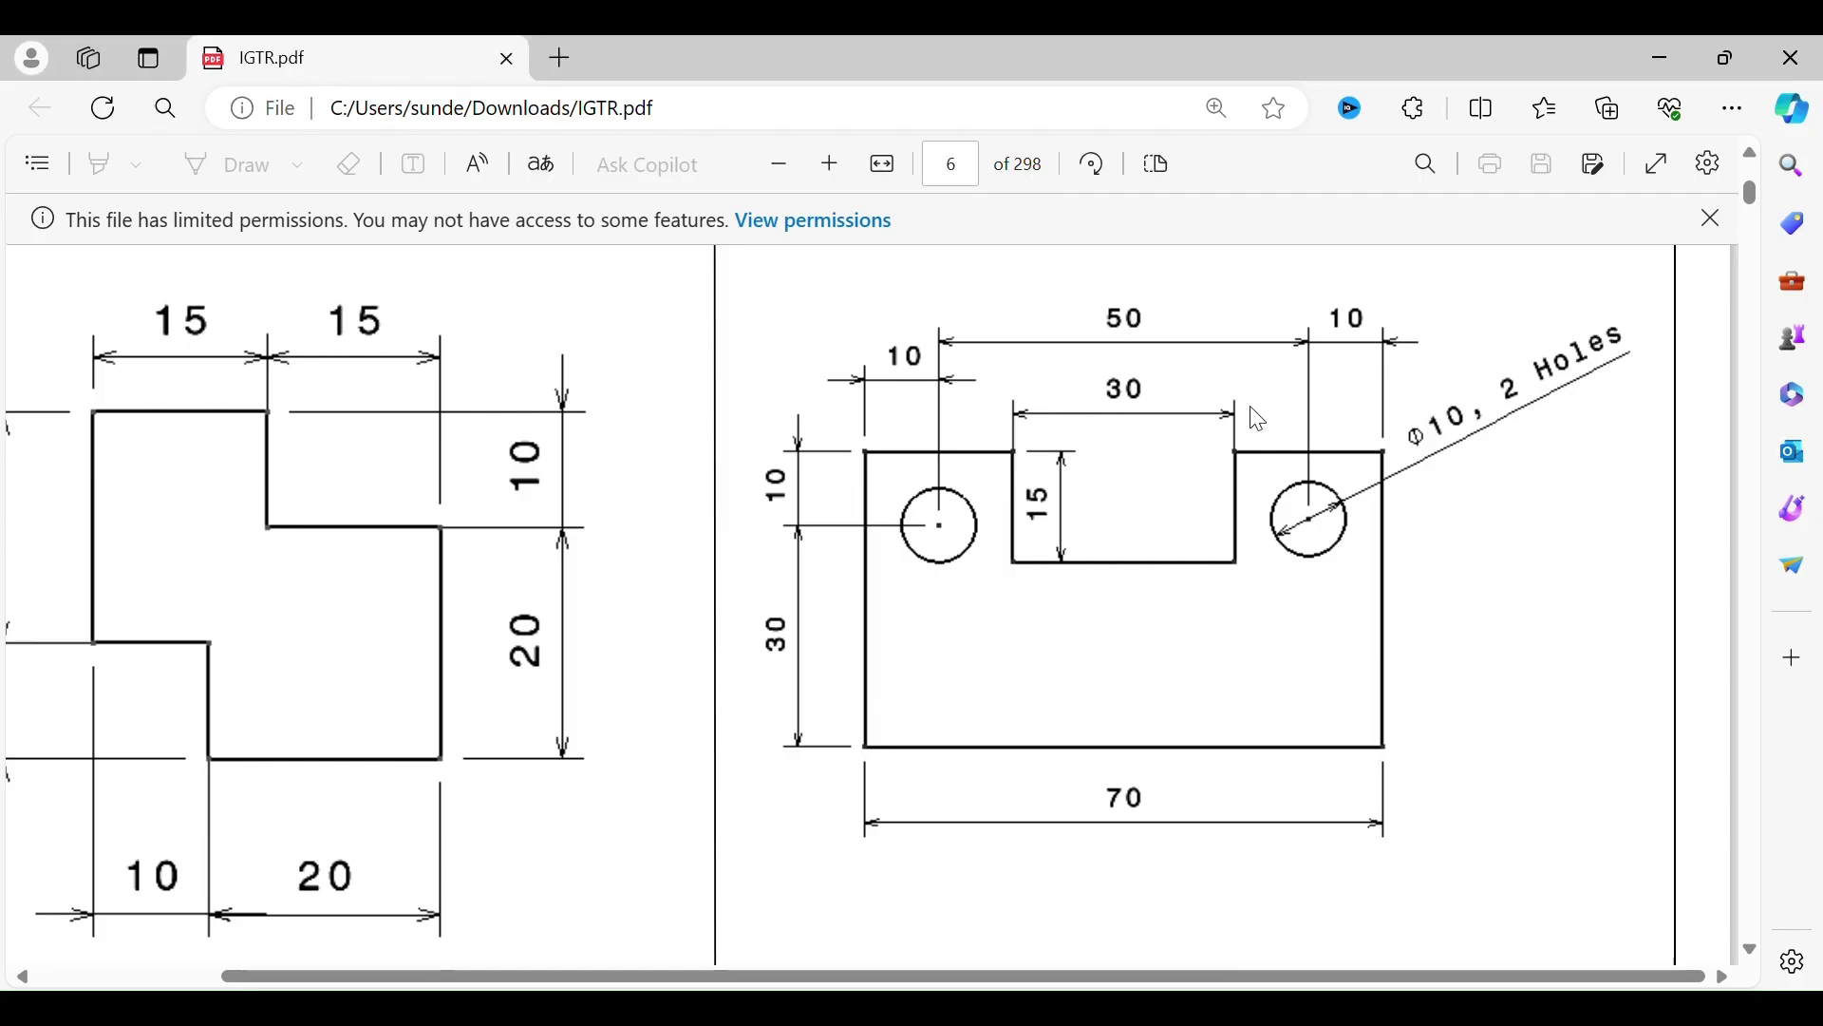
{"action": "key", "text": "alt+Tab"}
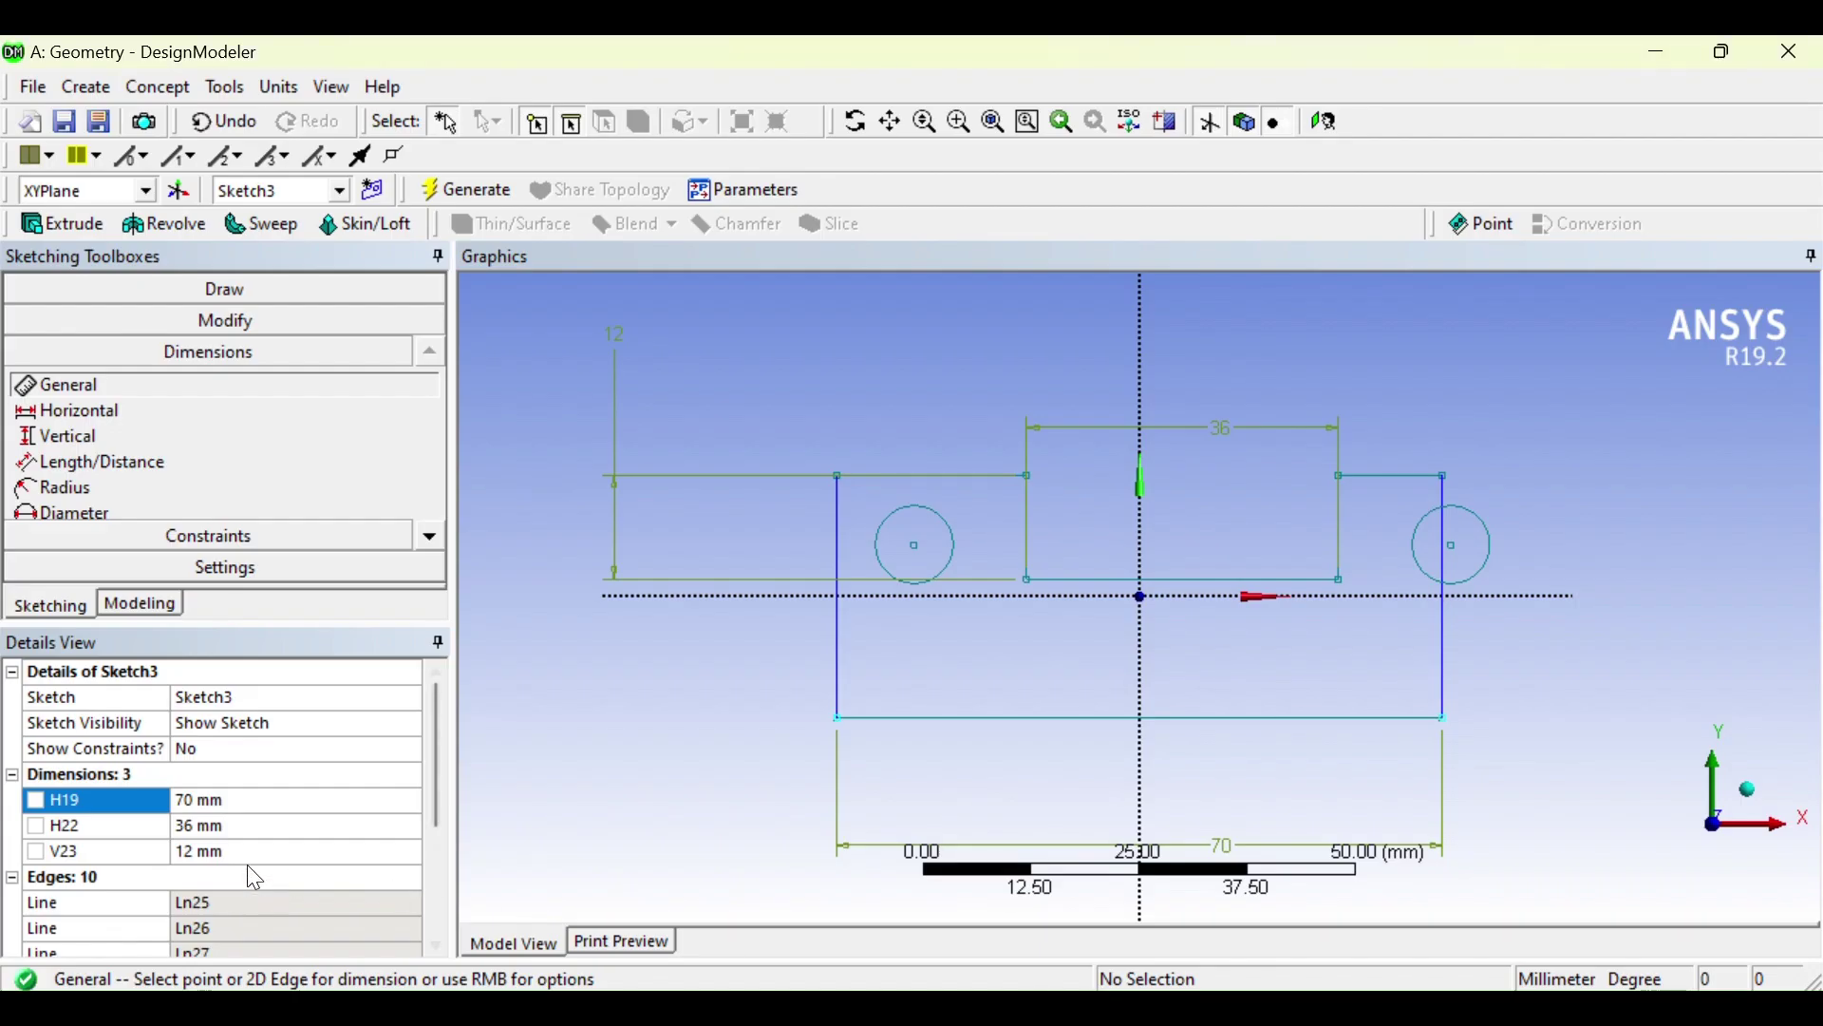
{"action": "left_click", "coordinate": [219, 823]}
{"action": "type", "text": "30"}
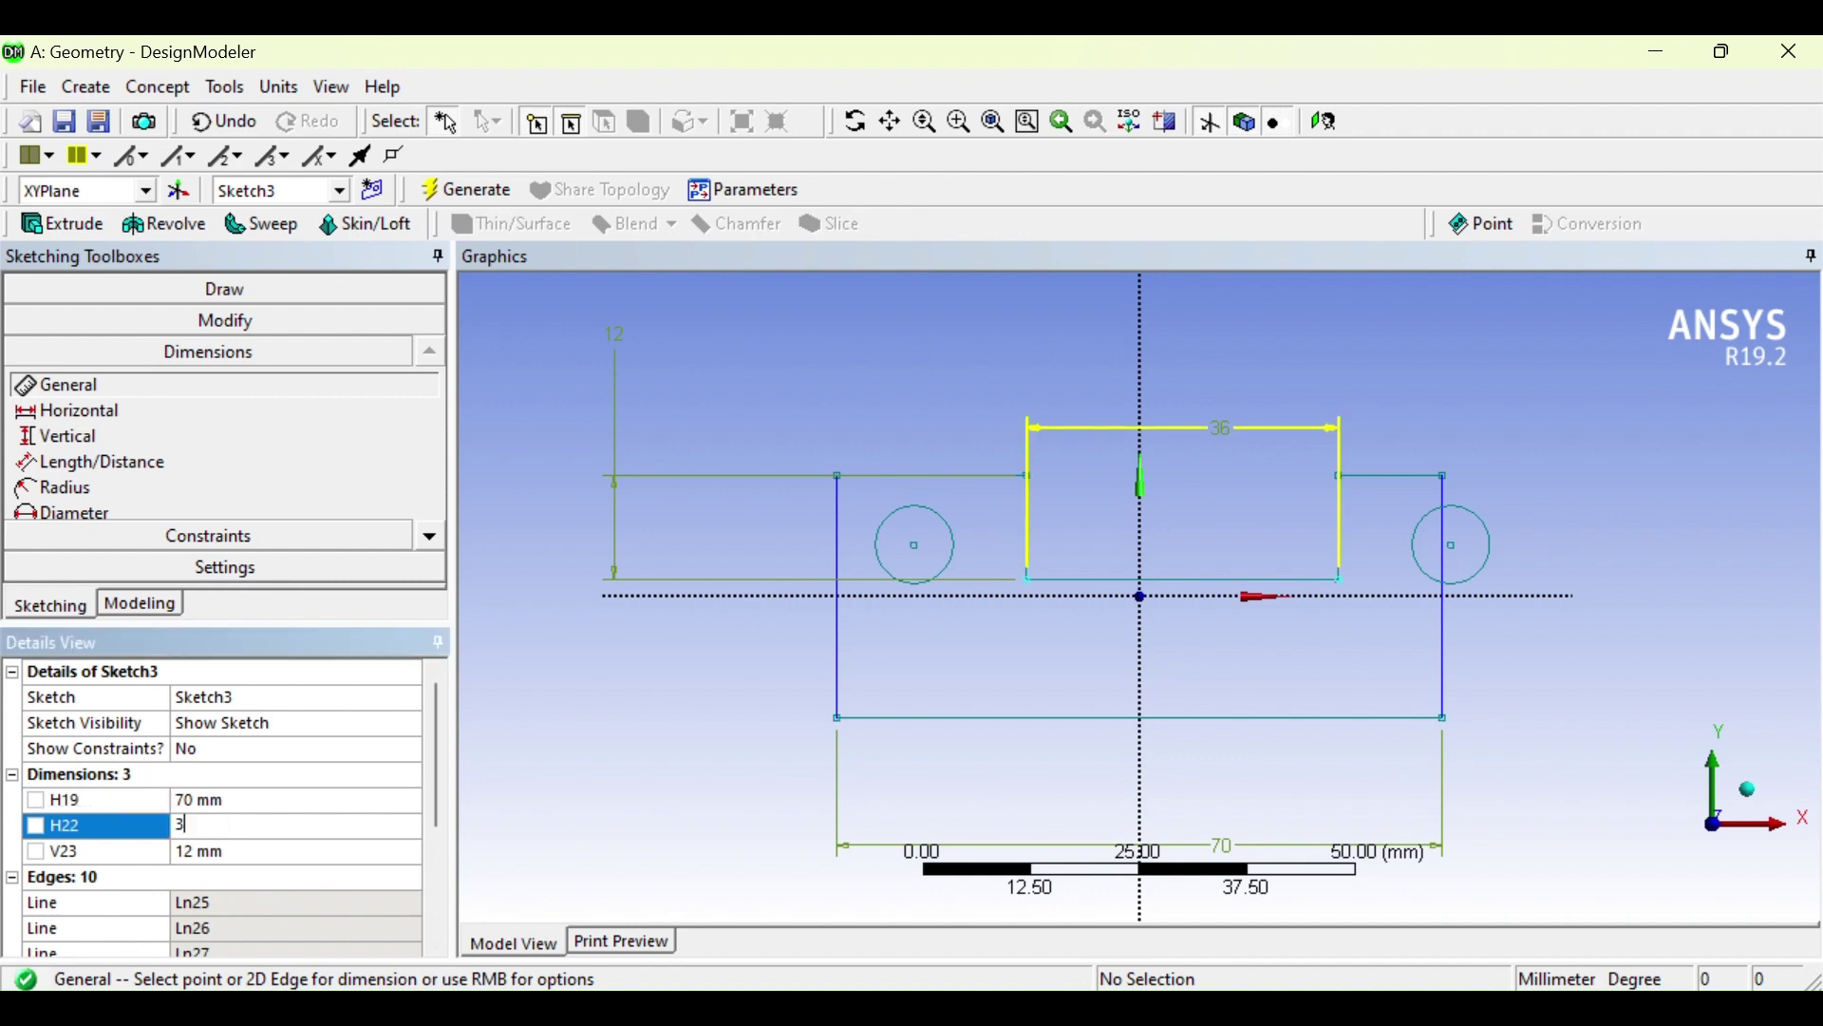
{"action": "left_click", "coordinate": [232, 850]}
{"action": "type", "text": "15"}
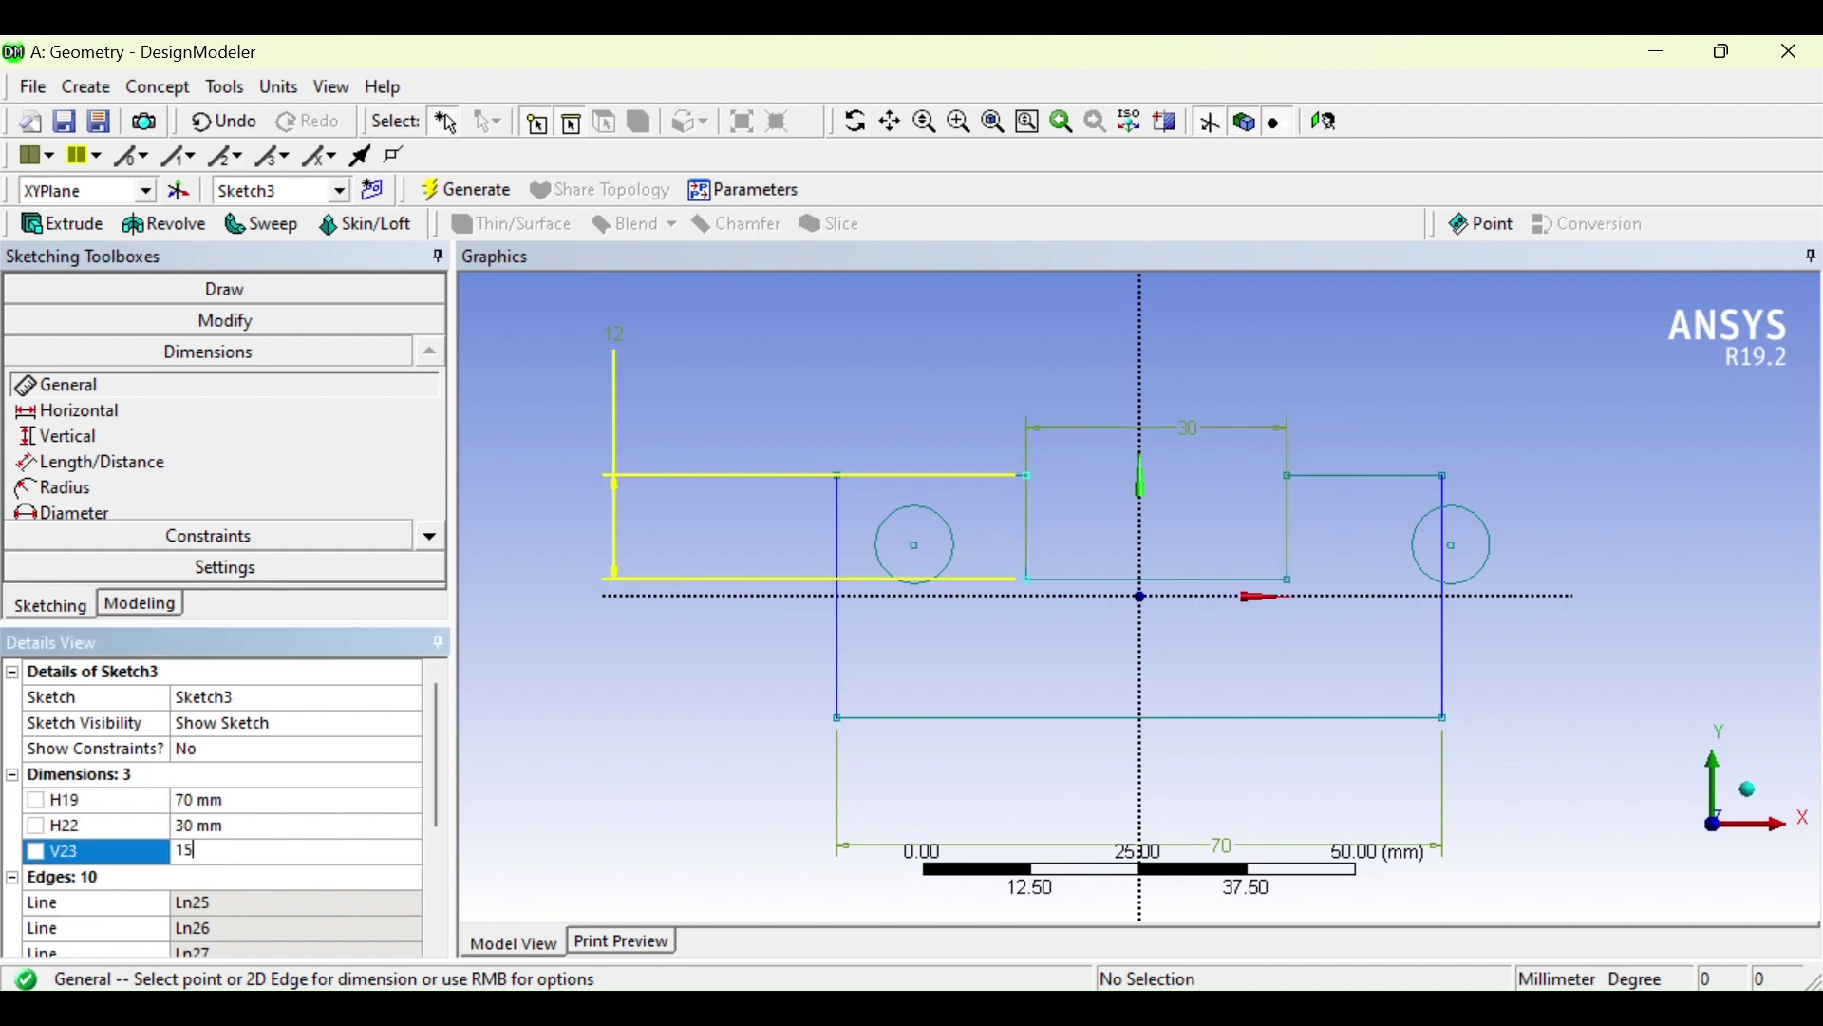
{"action": "key", "text": "Return"}
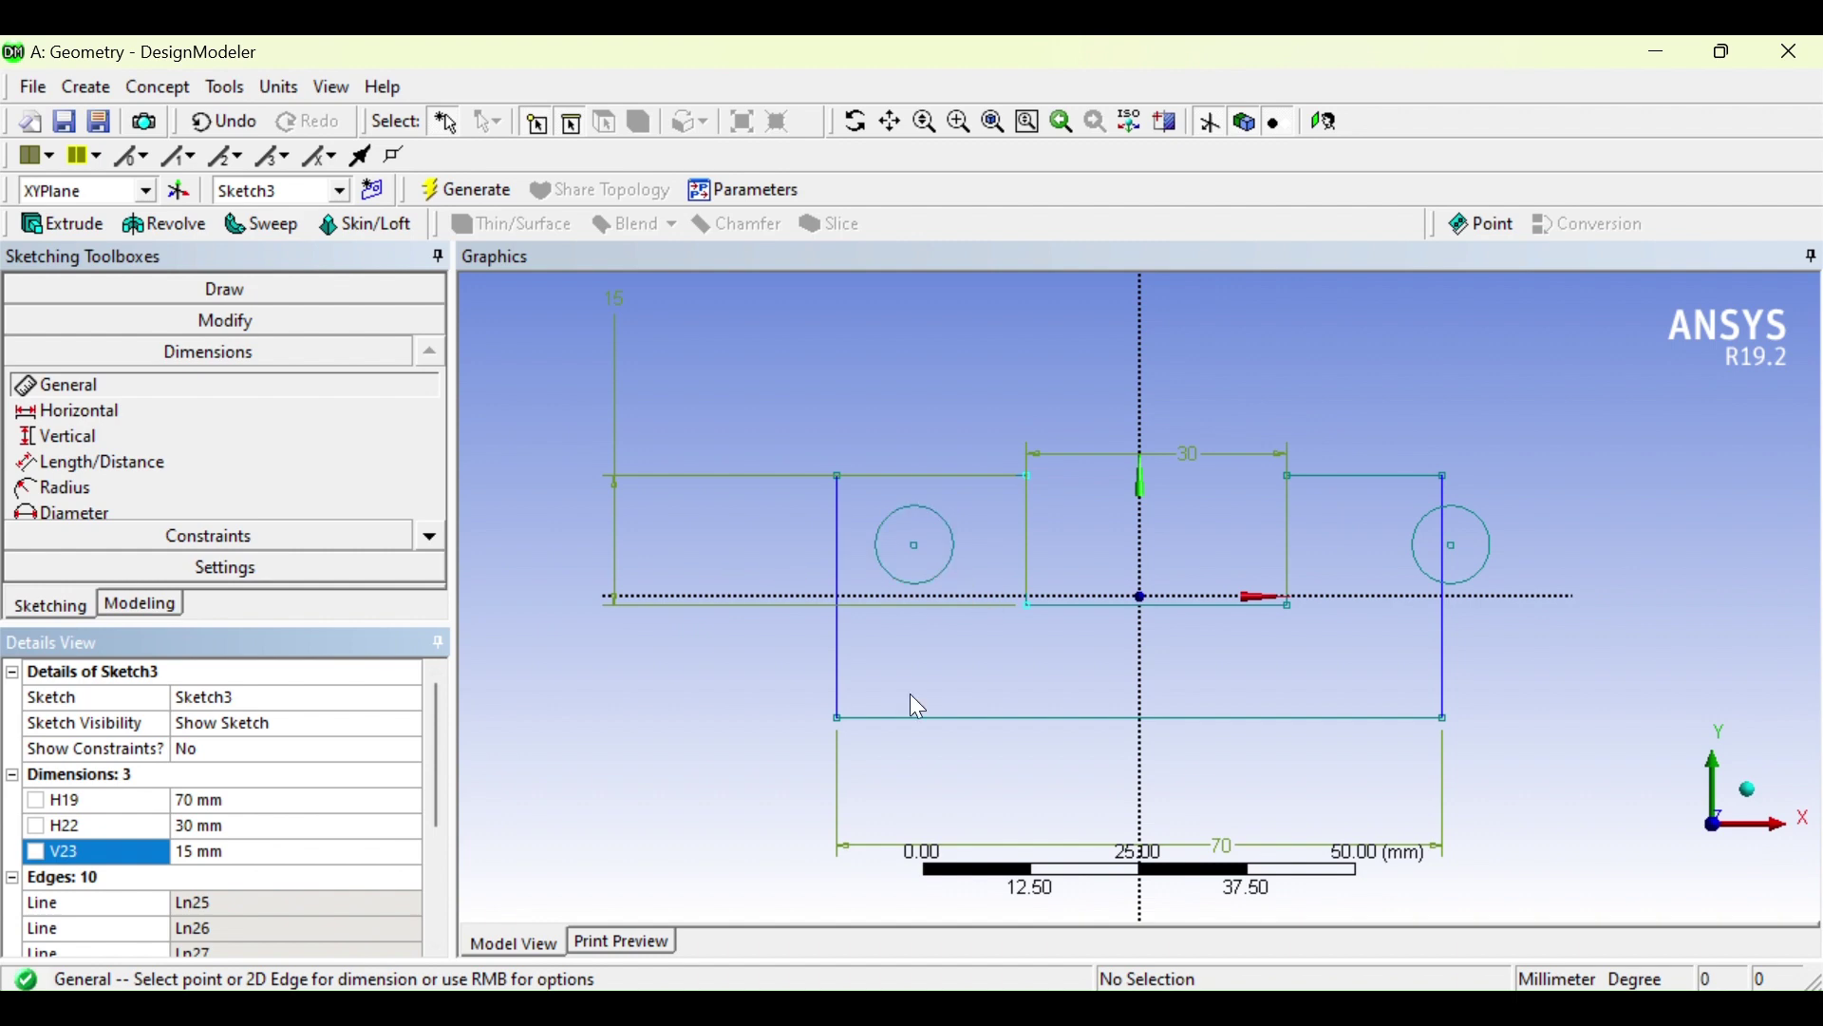
Check the hole spacing and edge distances in the IGTR.pdf drawing, returning to DesignModeler
{"action": "left_click", "coordinate": [1597, 742]}
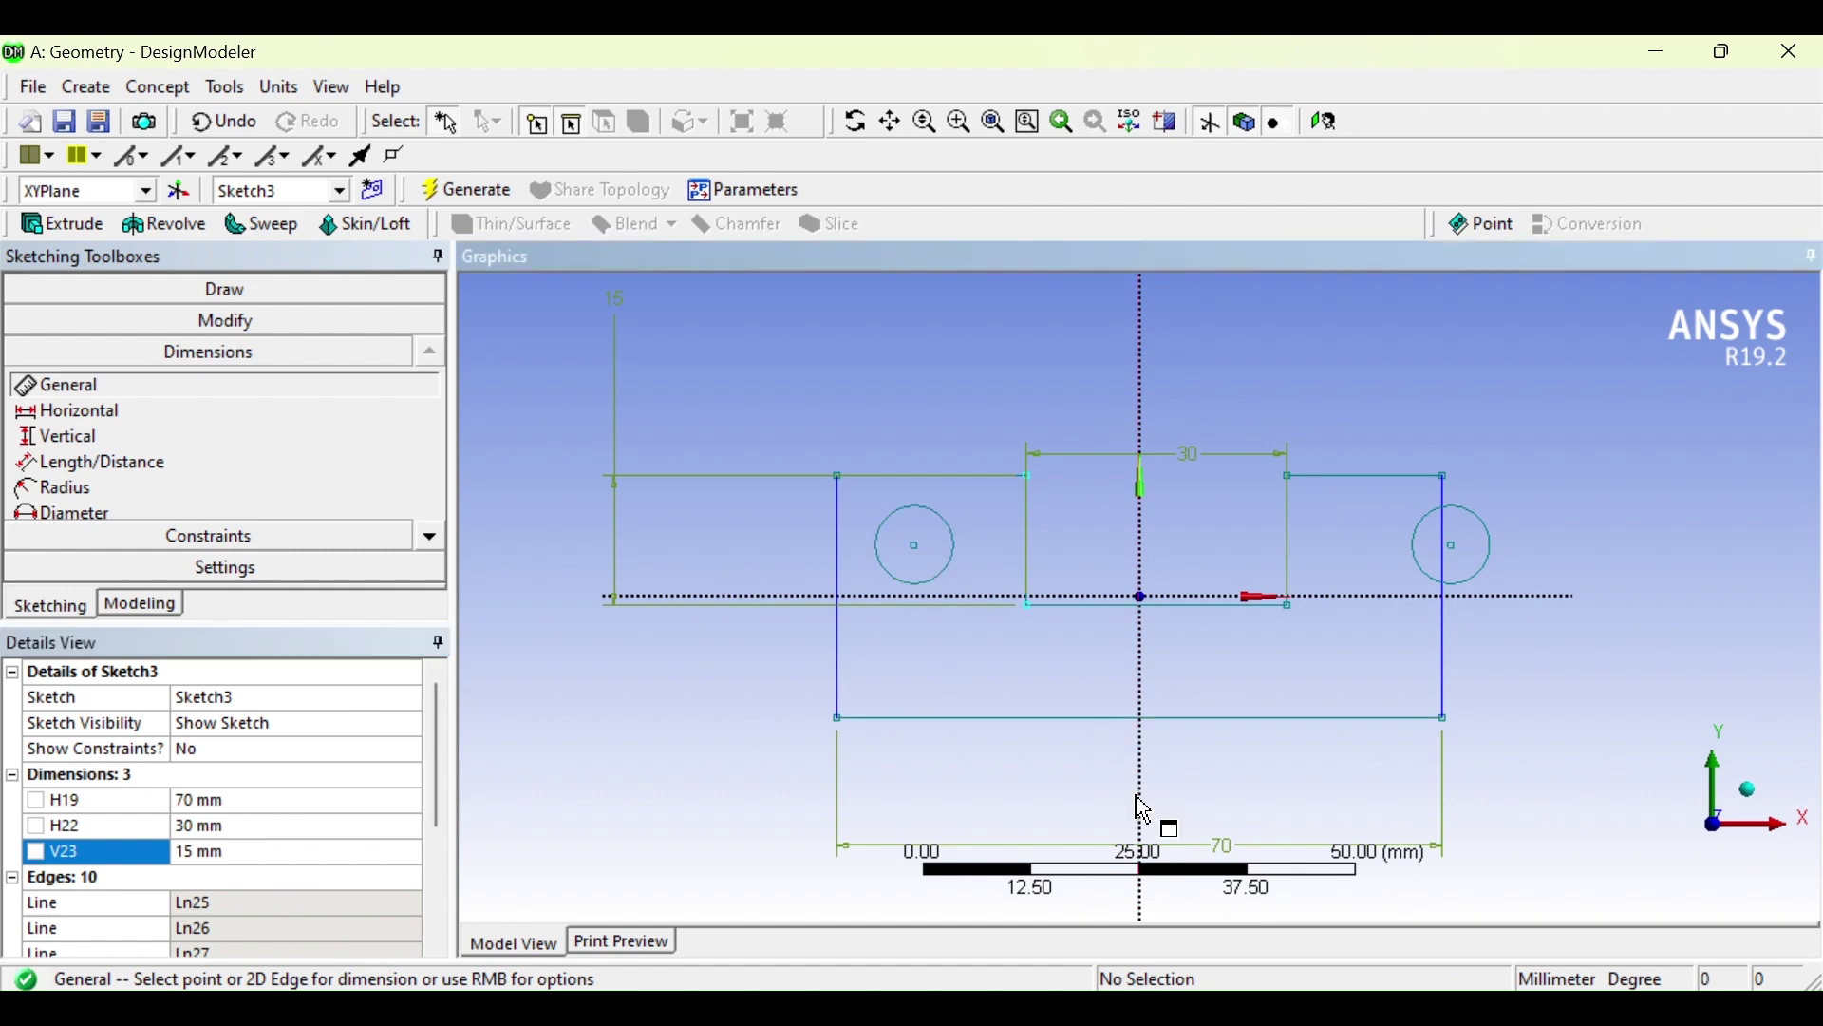
{"action": "left_click", "coordinate": [929, 1009]}
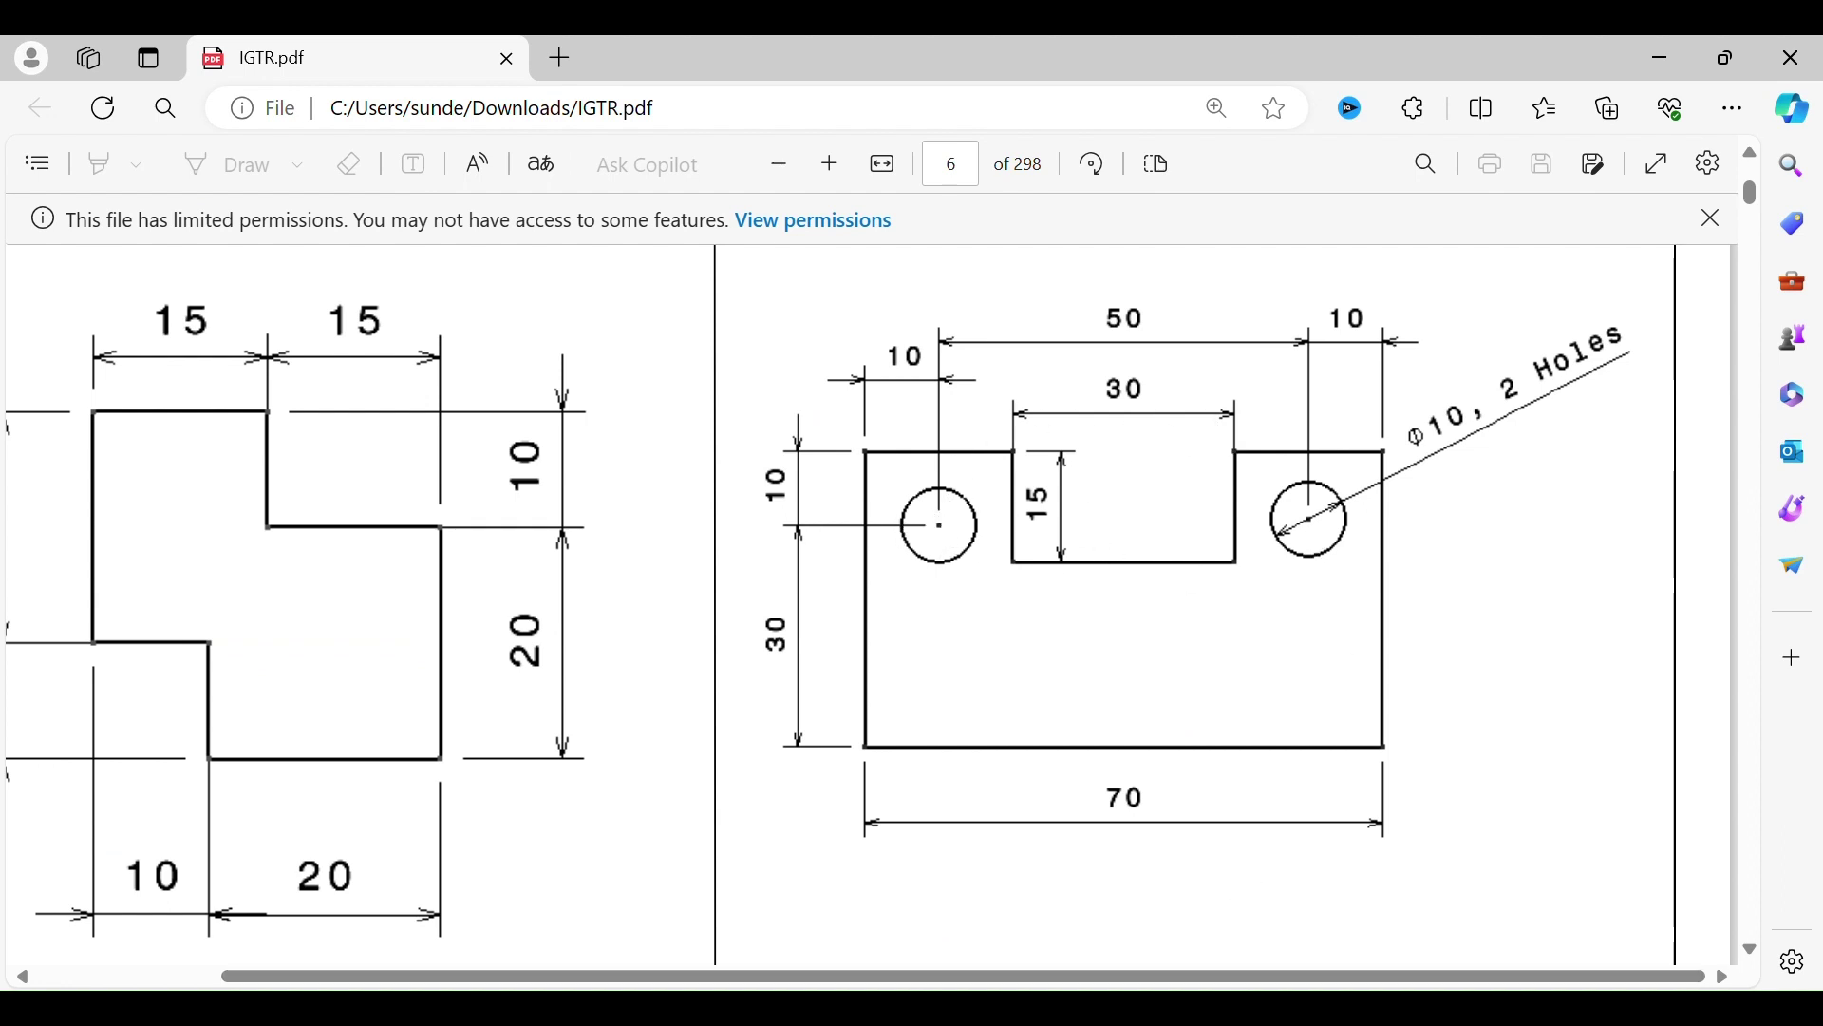
{"action": "mouse_move", "coordinate": [1227, 1008]}
{"action": "left_click", "coordinate": [1225, 860]}
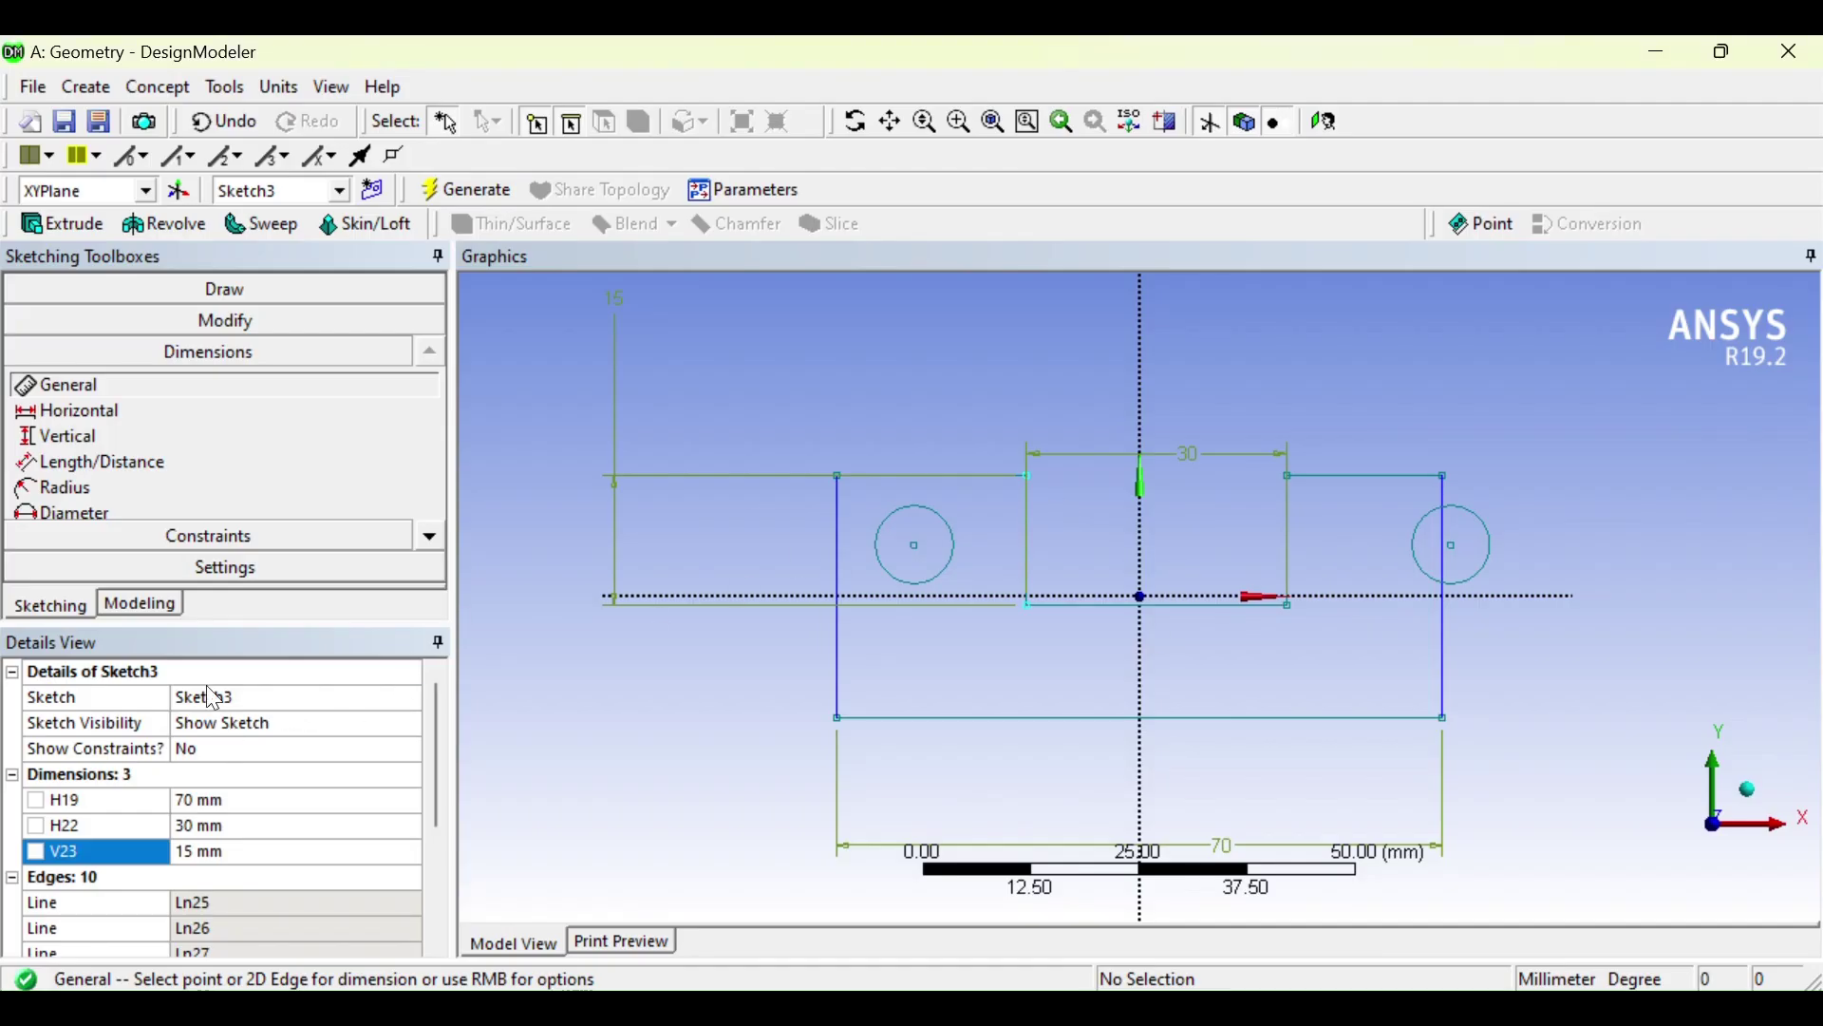
Try a Length/Distance dimension between the two hole centres above the plate, compare it with IGTR.pdf, and undo it
{"action": "left_click", "coordinate": [102, 466]}
{"action": "left_click", "coordinate": [97, 413]}
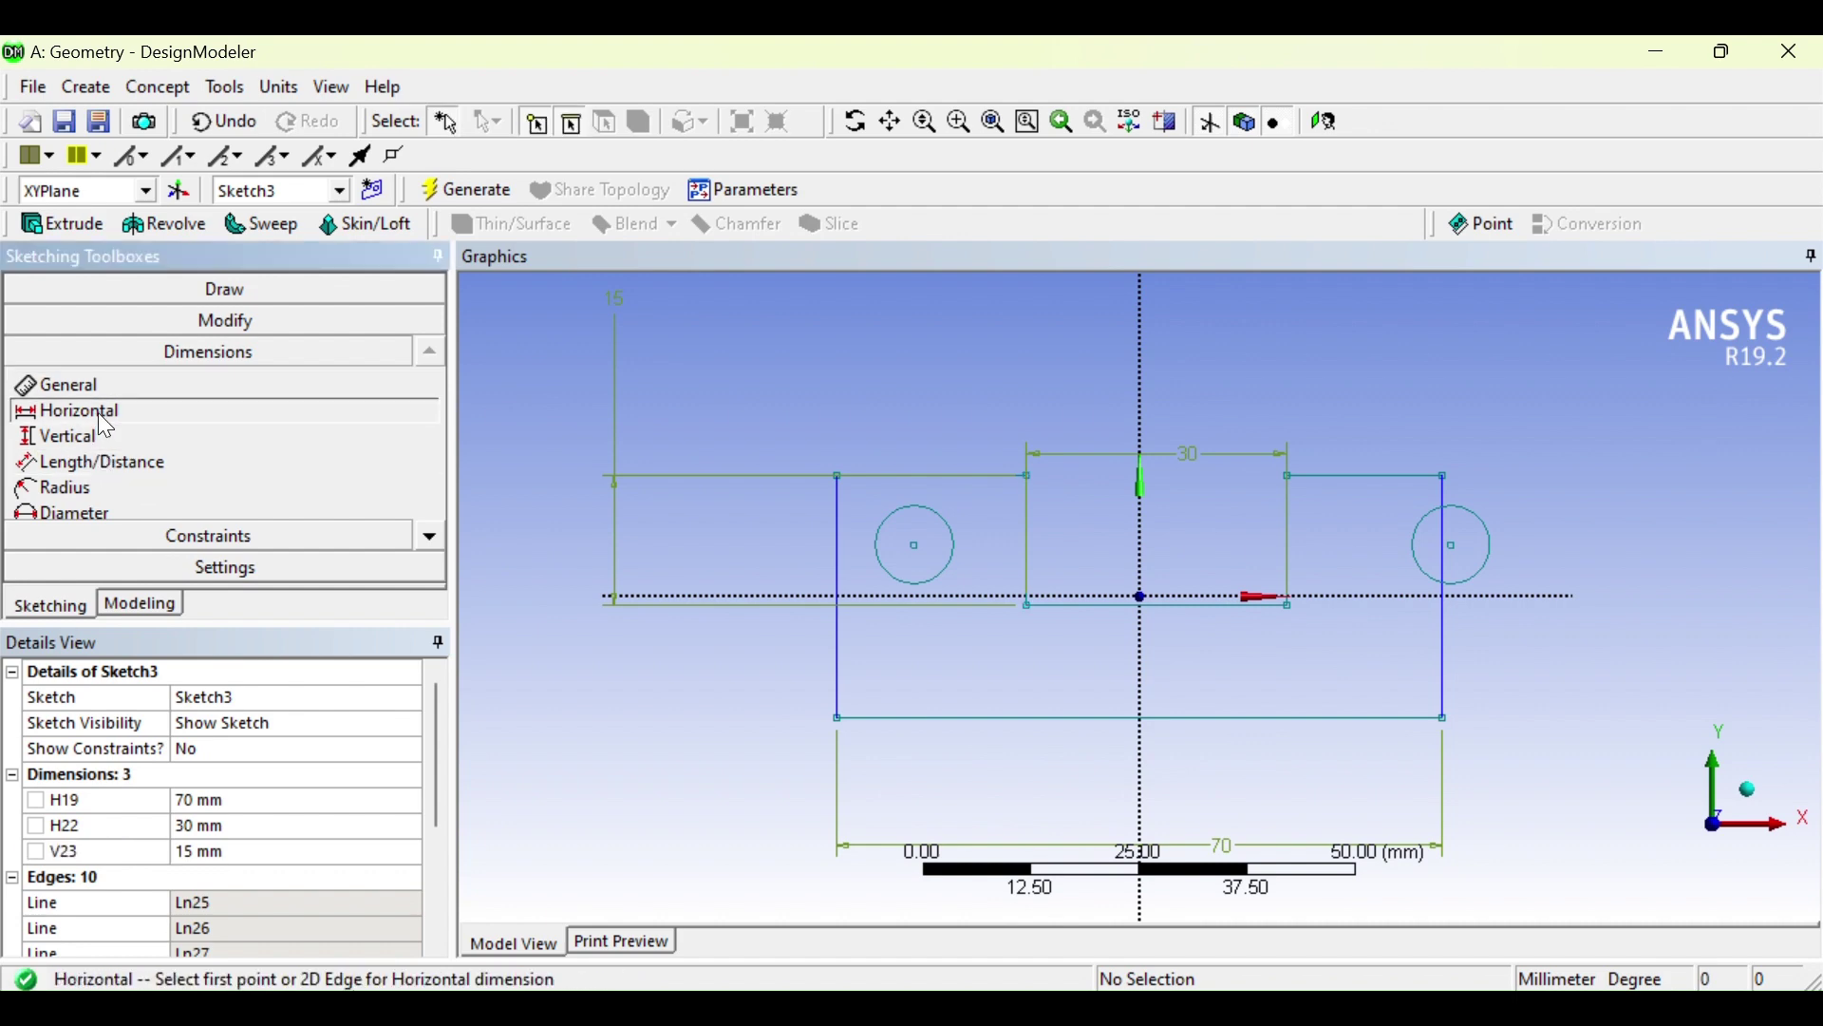
{"action": "left_click", "coordinate": [117, 461]}
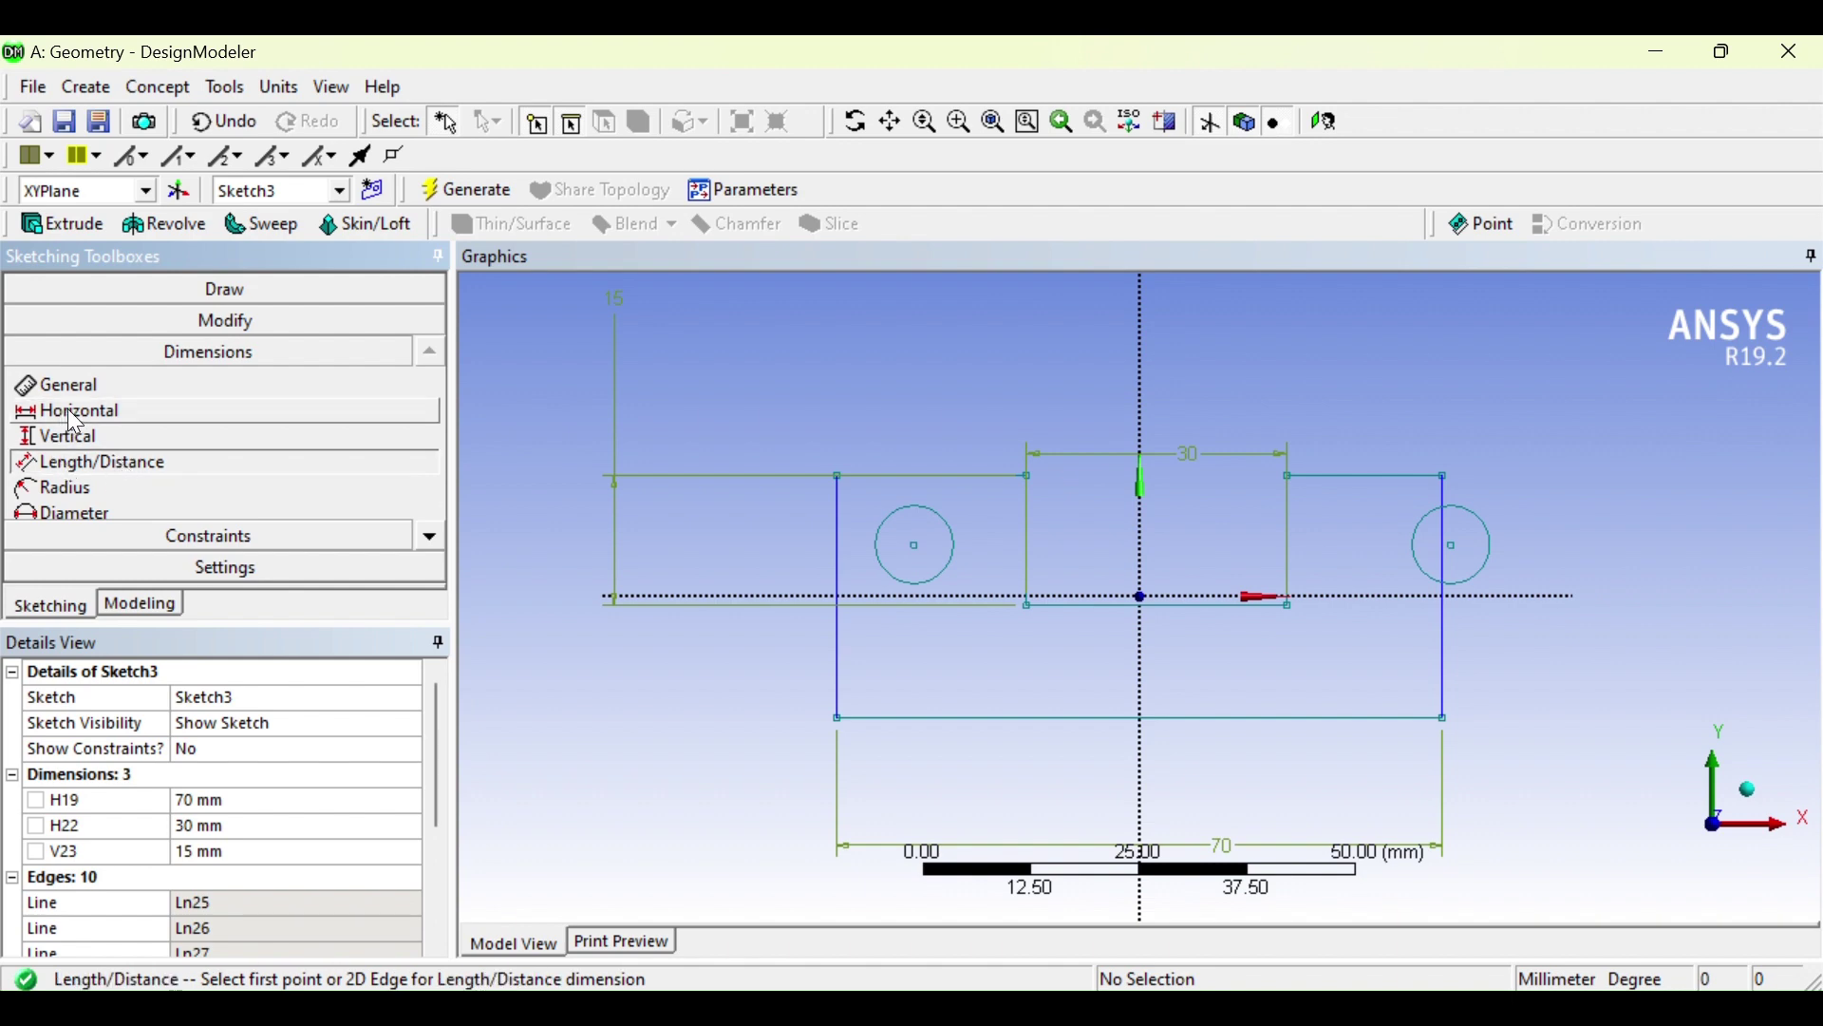
{"action": "left_click", "coordinate": [103, 414]}
{"action": "left_click", "coordinate": [118, 465]}
{"action": "left_click", "coordinate": [939, 564]}
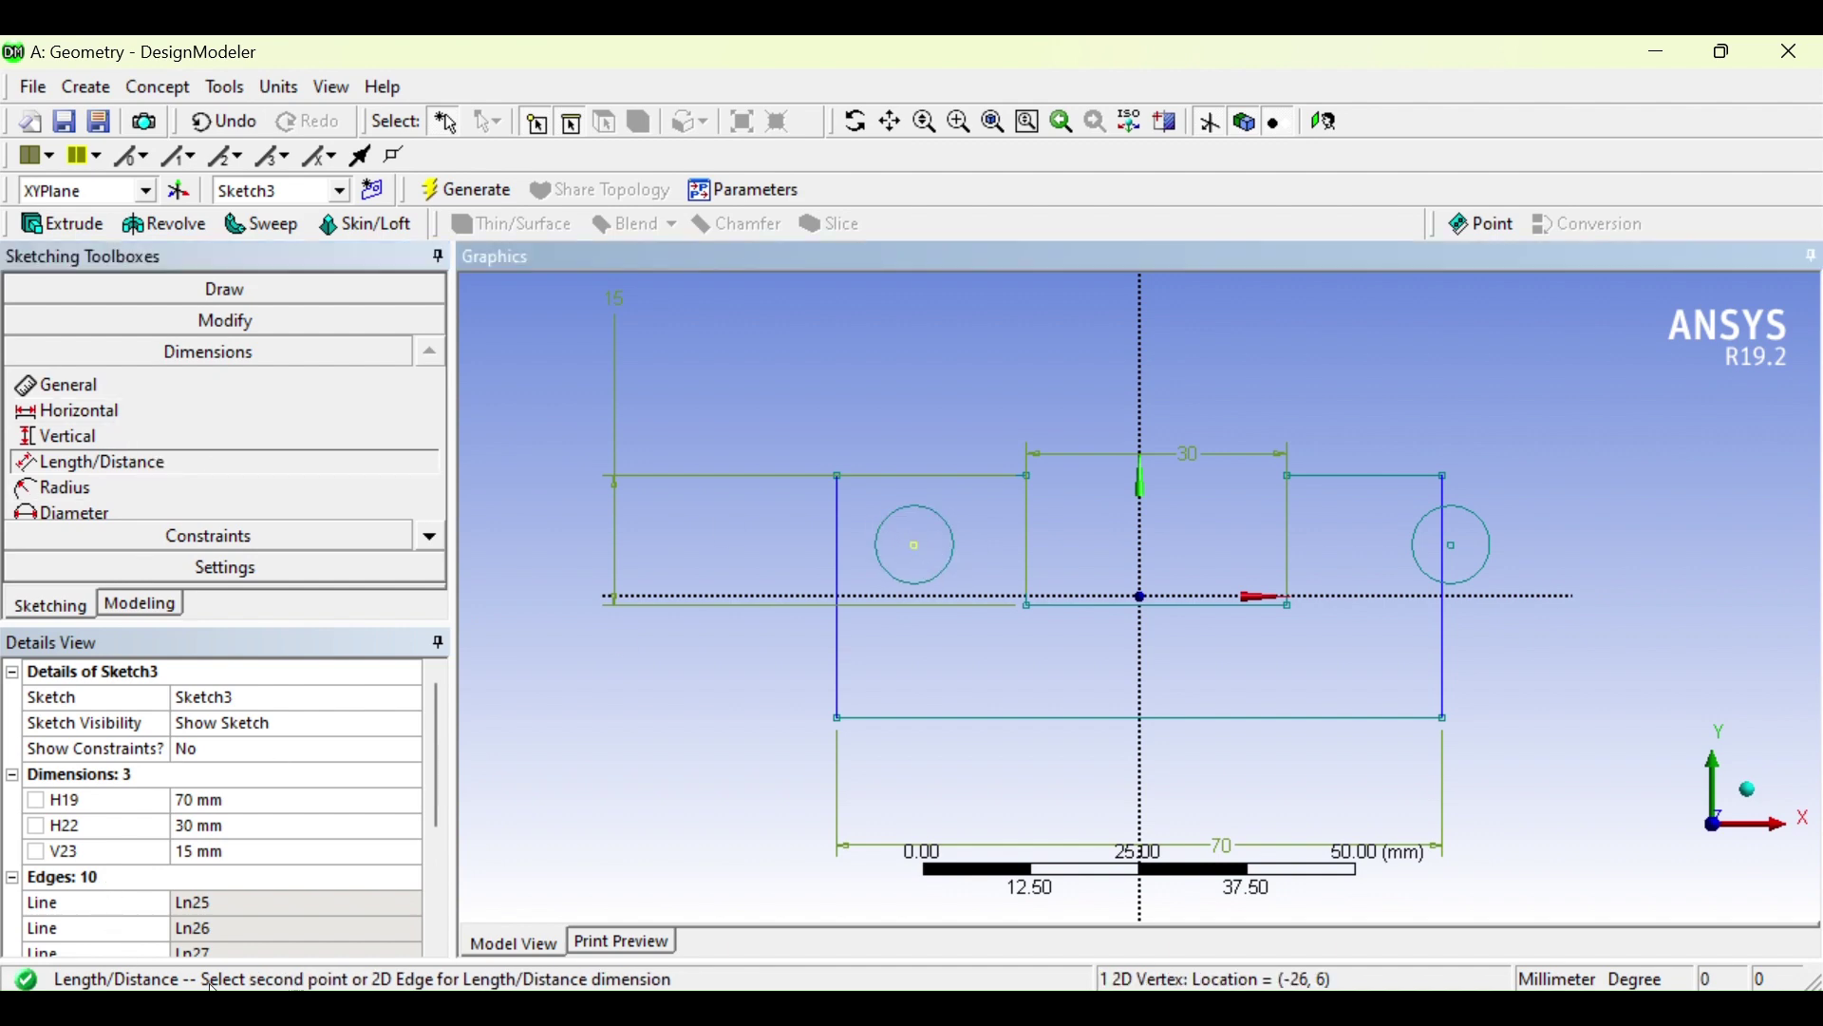
{"action": "left_click", "coordinate": [1463, 555]}
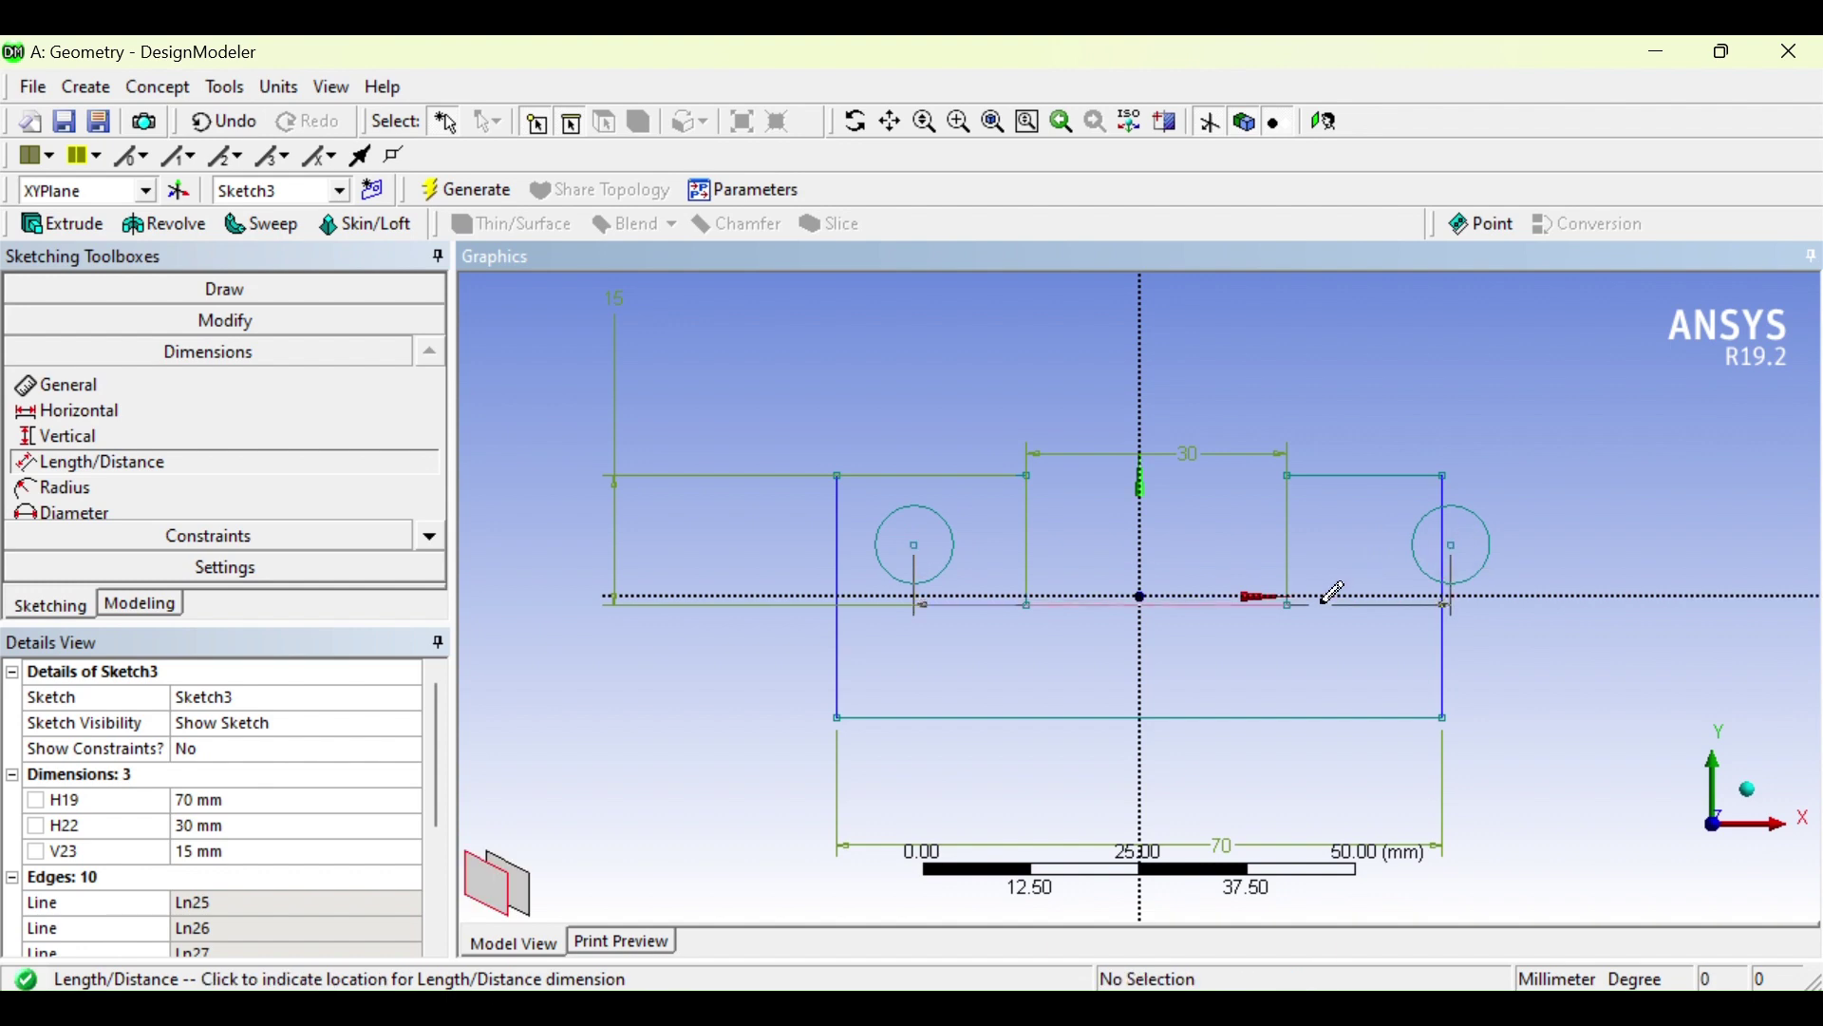
{"action": "left_click", "coordinate": [995, 336]}
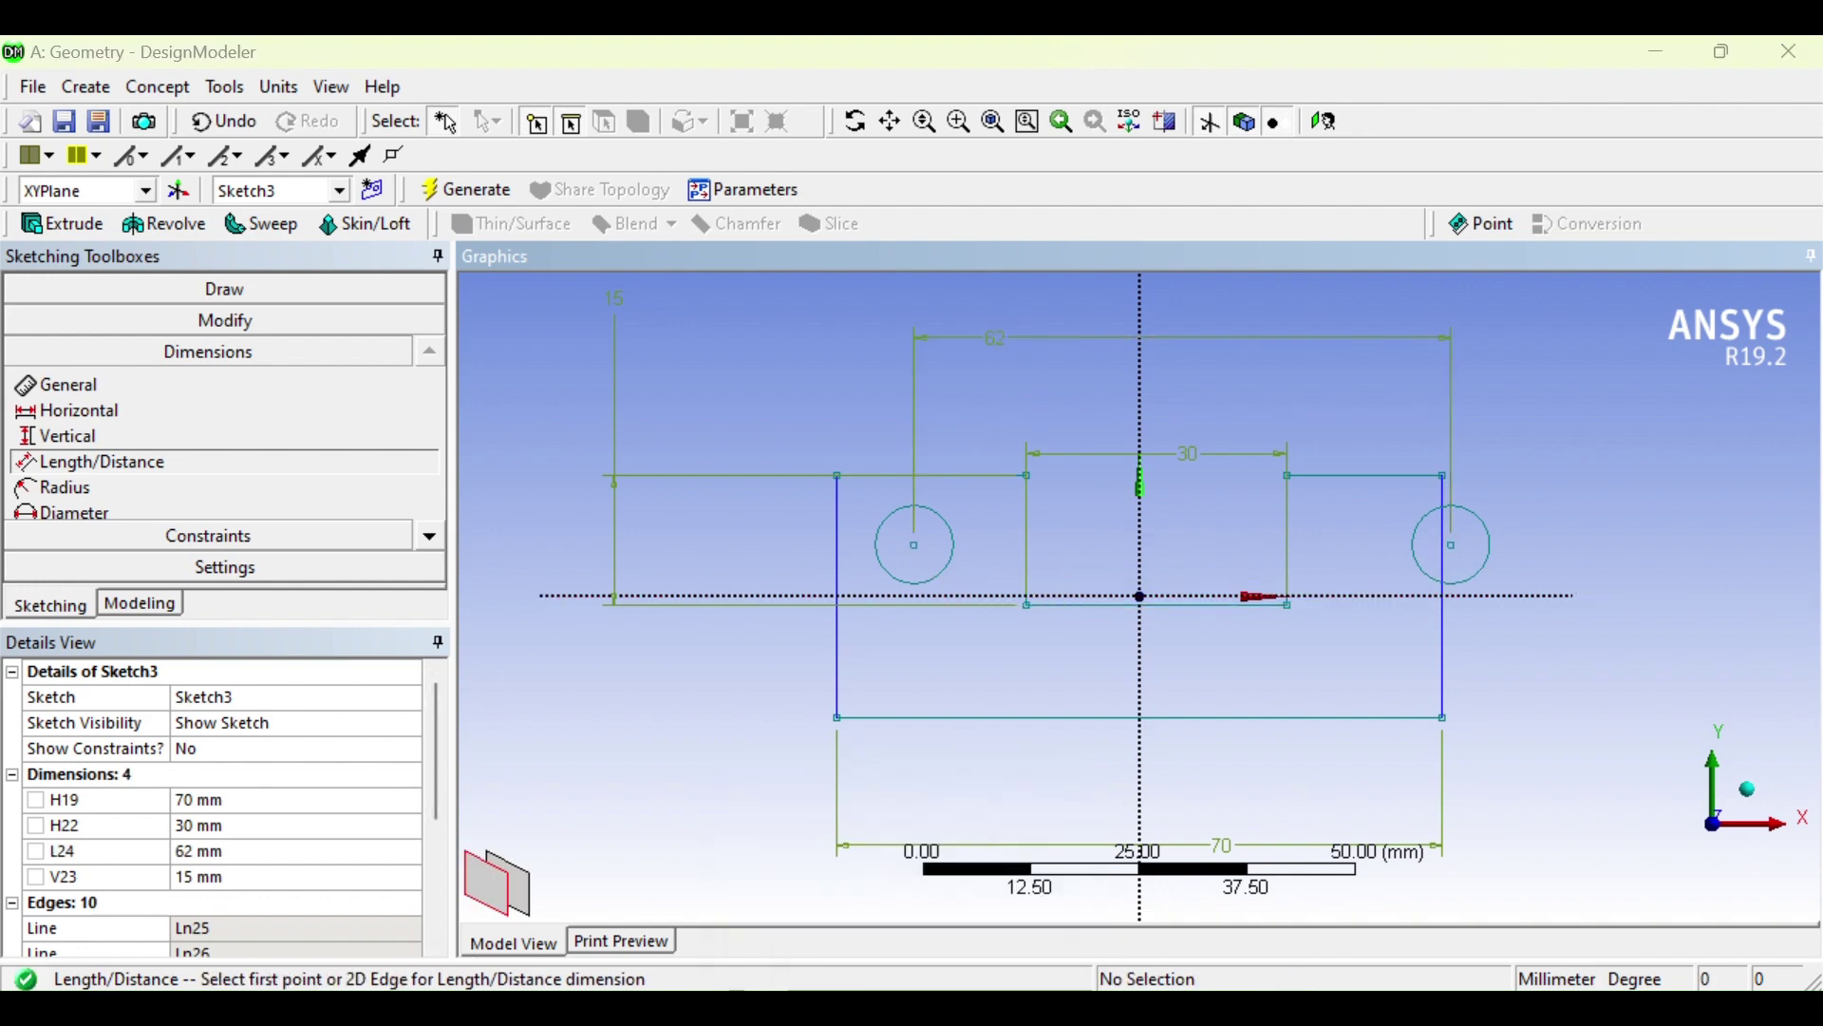
{"action": "key", "text": "alt+Tab"}
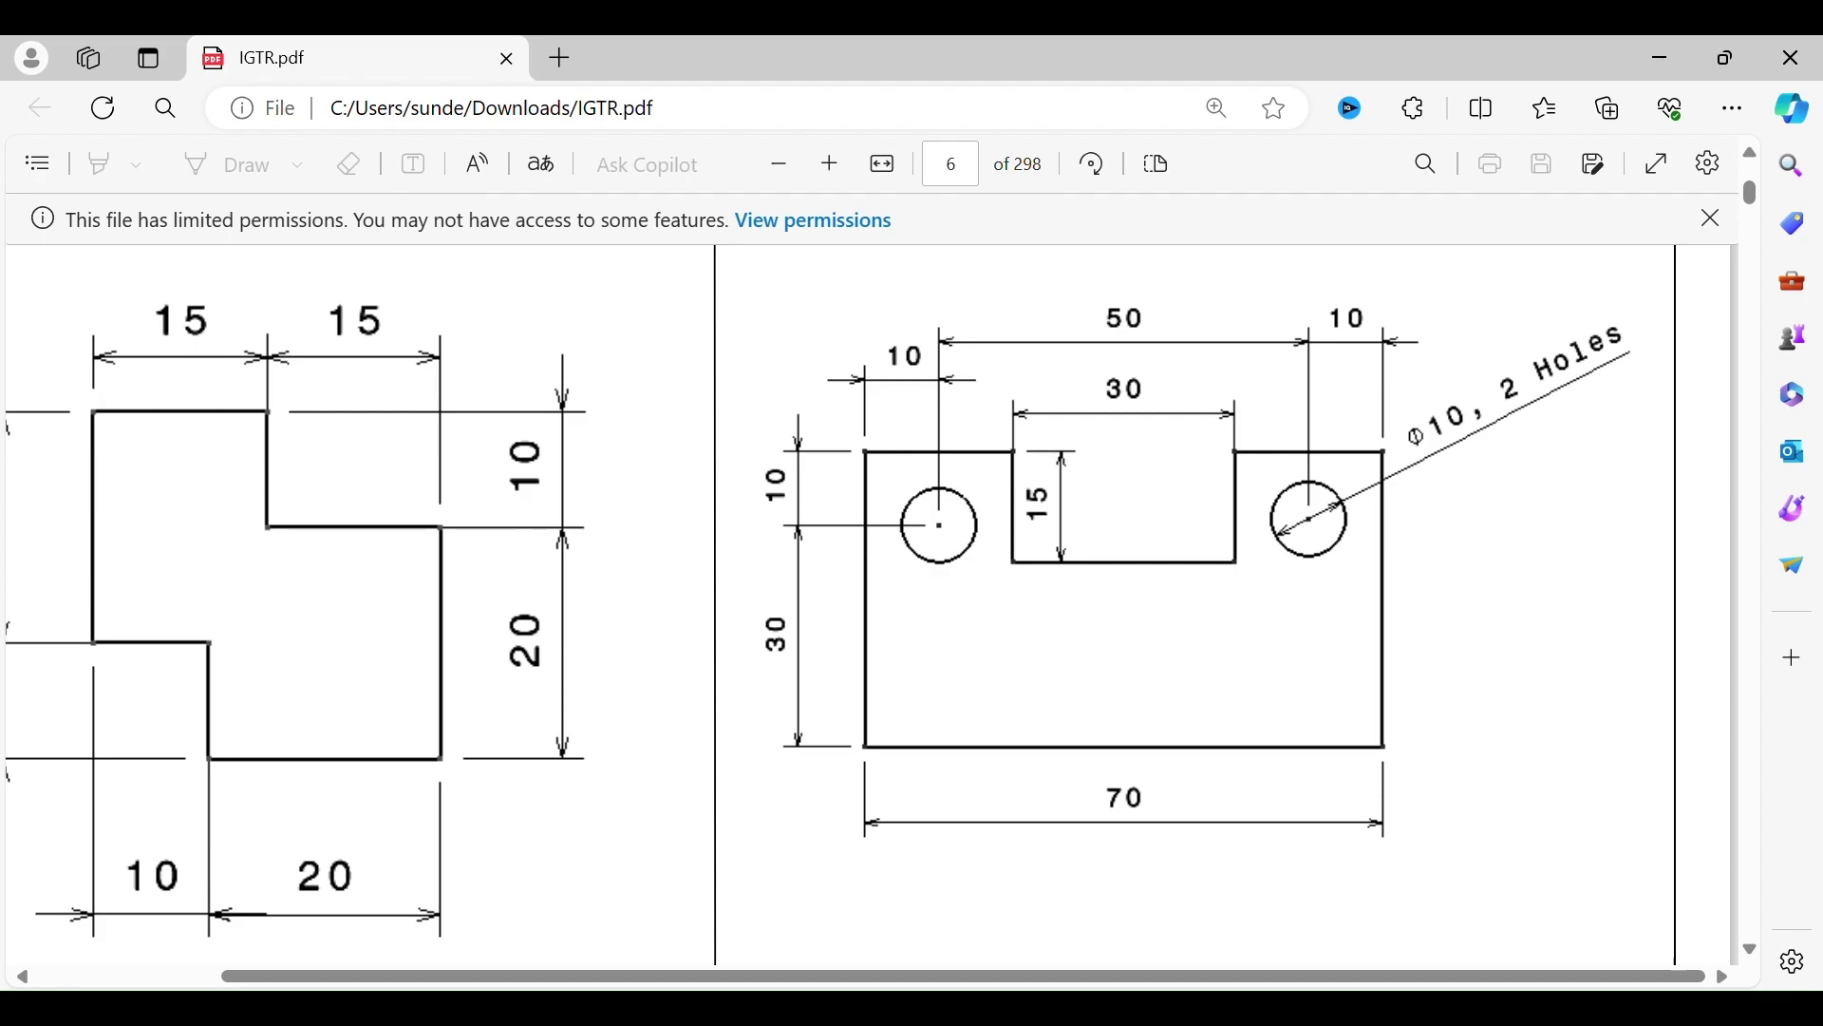
{"action": "key", "text": "alt+Tab"}
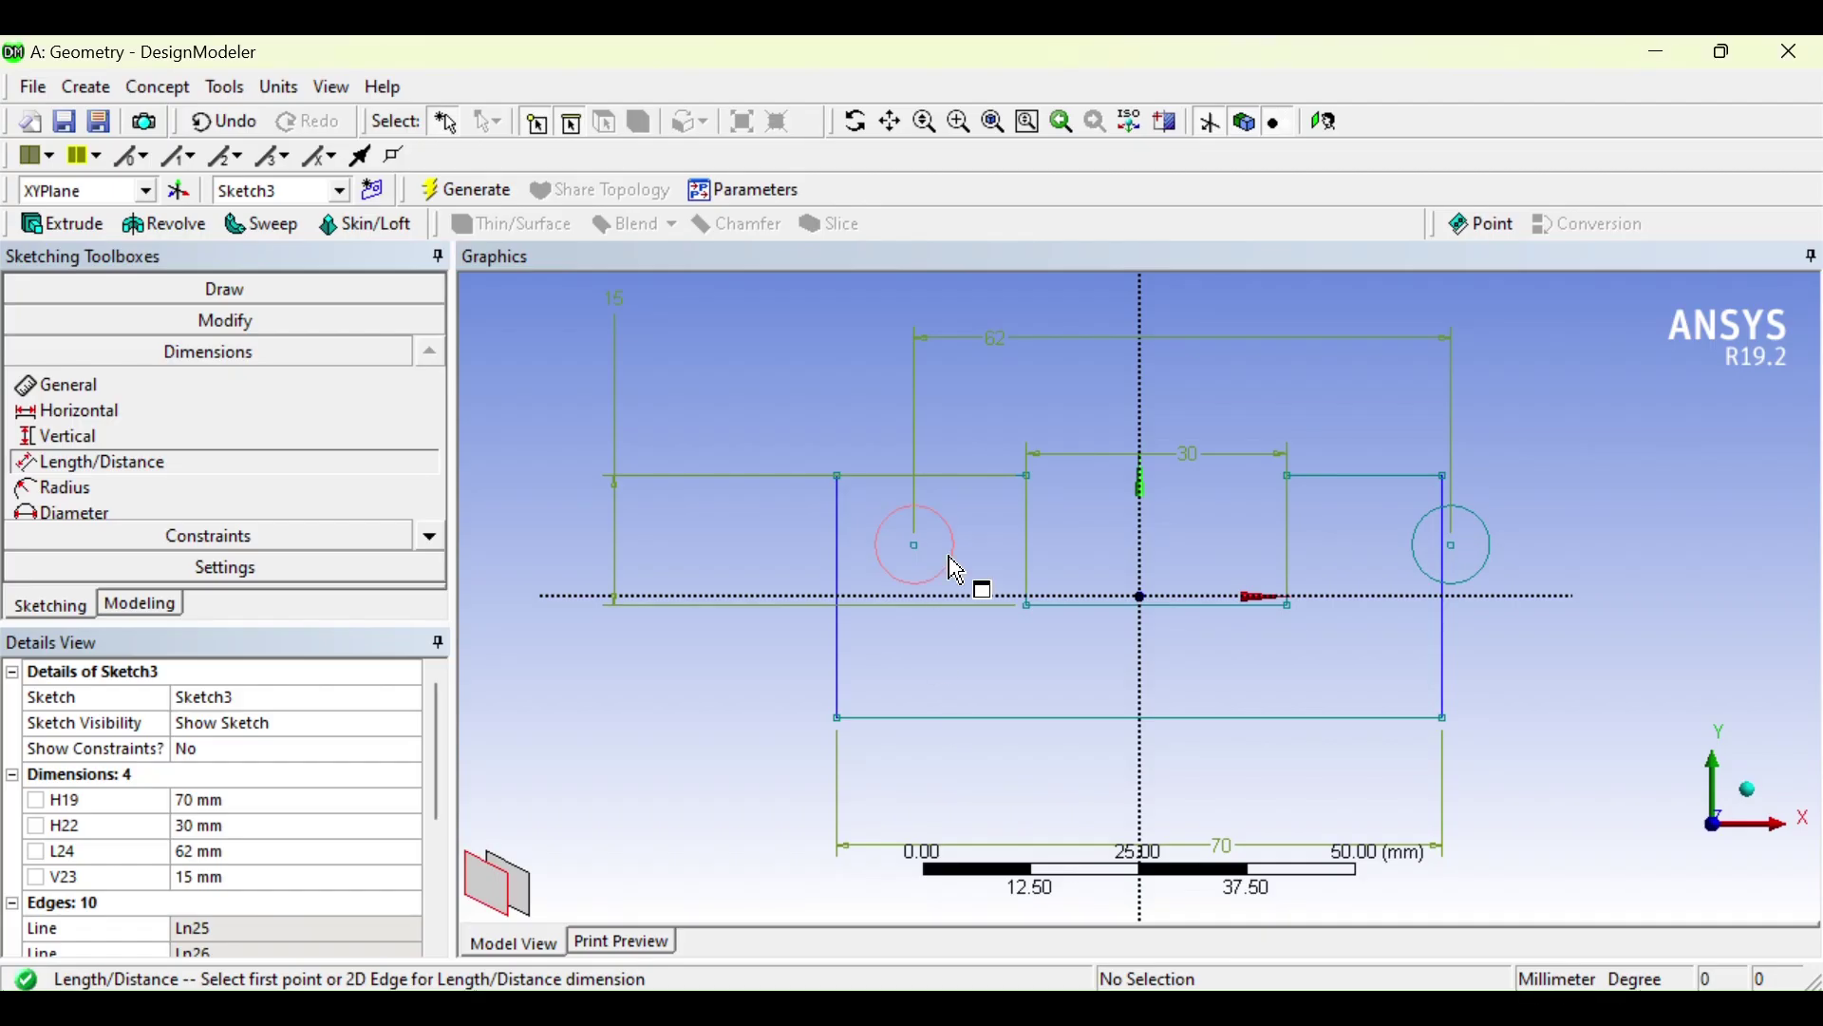
{"action": "left_click", "coordinate": [224, 121]}
Add a horizontal dimension between the two hole centres, placed above the notch width dimension
{"action": "left_click", "coordinate": [110, 405]}
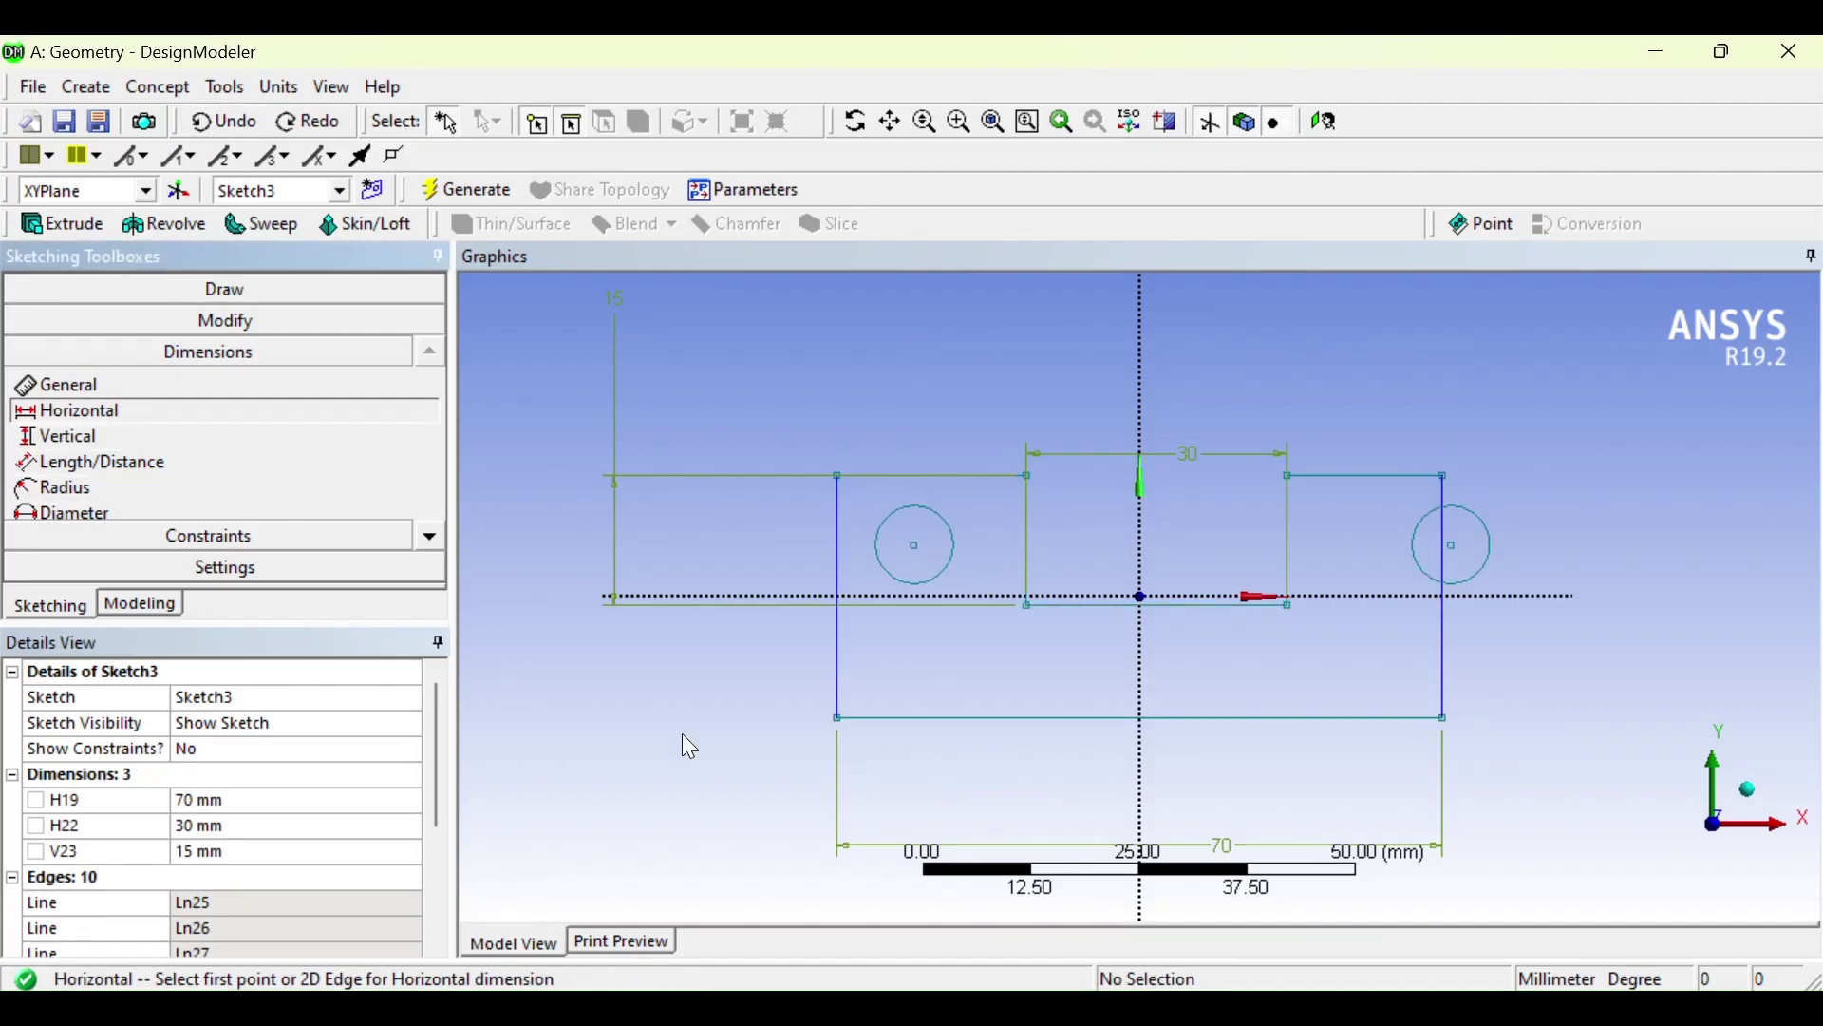
{"action": "left_click", "coordinate": [921, 553]}
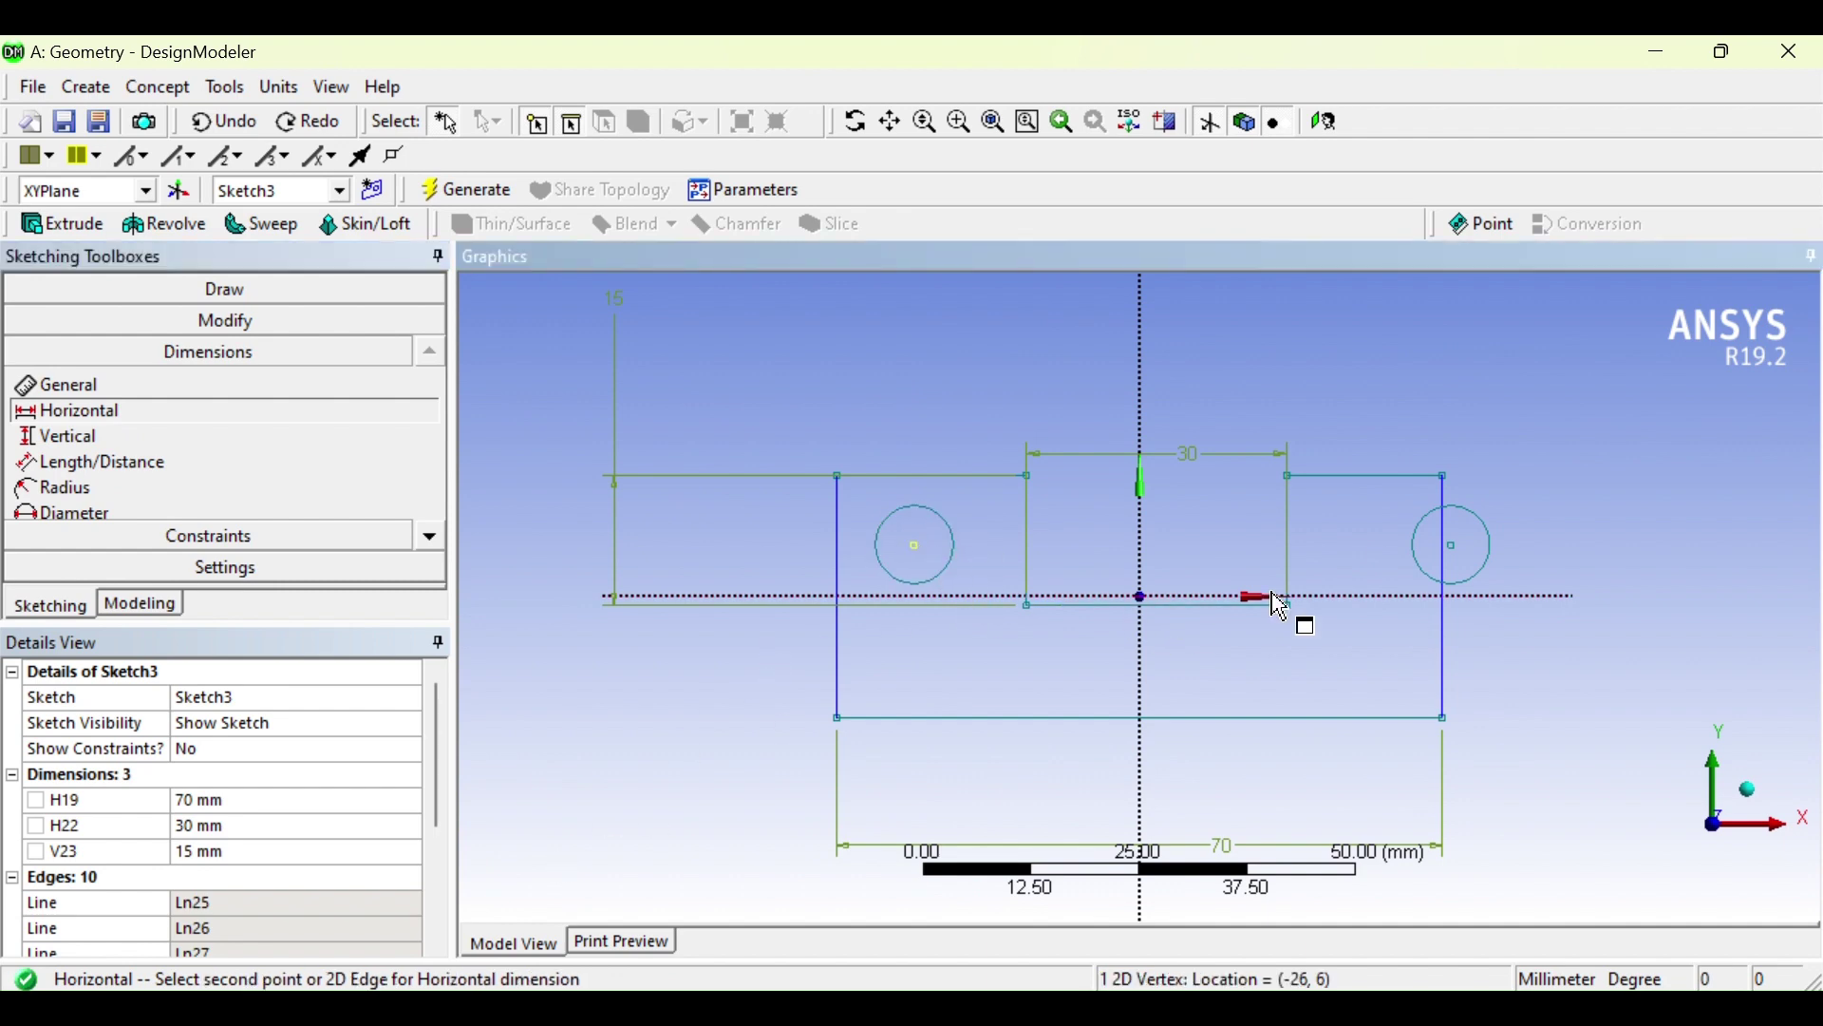
{"action": "left_click", "coordinate": [1453, 546]}
{"action": "left_click", "coordinate": [1223, 366]}
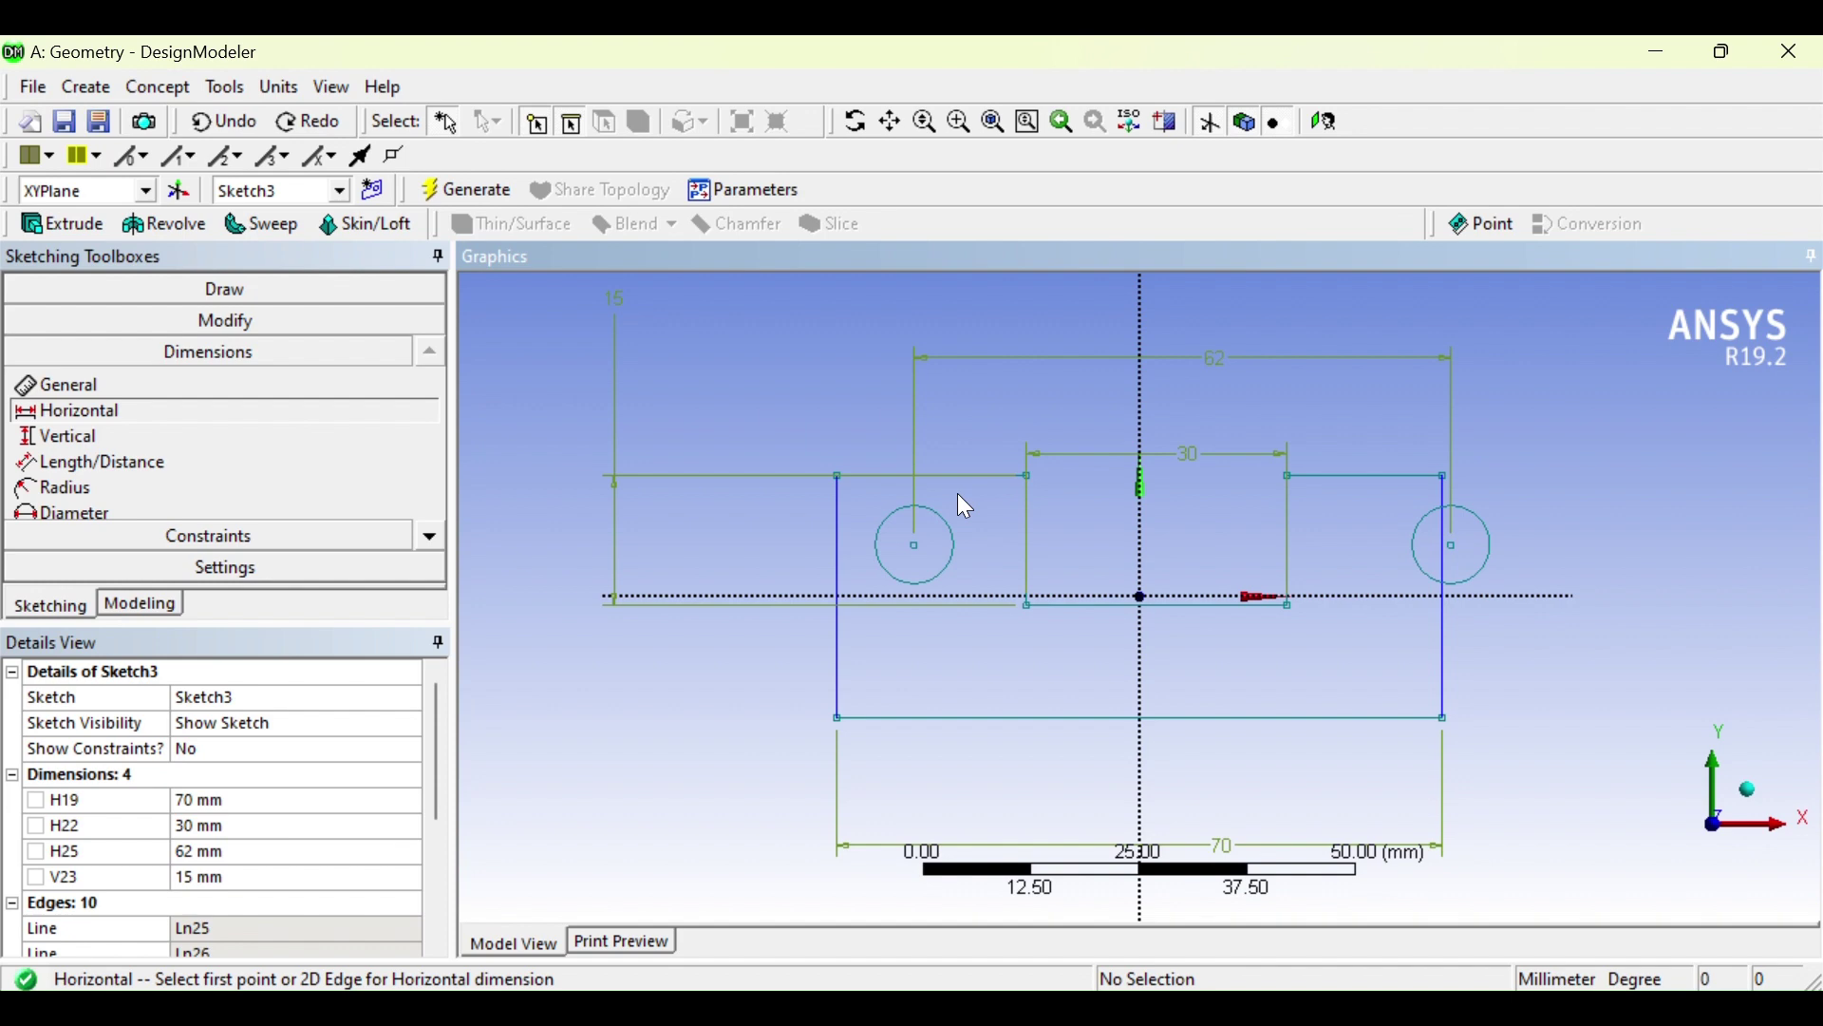
Try a horizontal dimension from the plate's upper-left corner to the left hole's centre, and delete it
{"action": "left_click", "coordinate": [108, 466]}
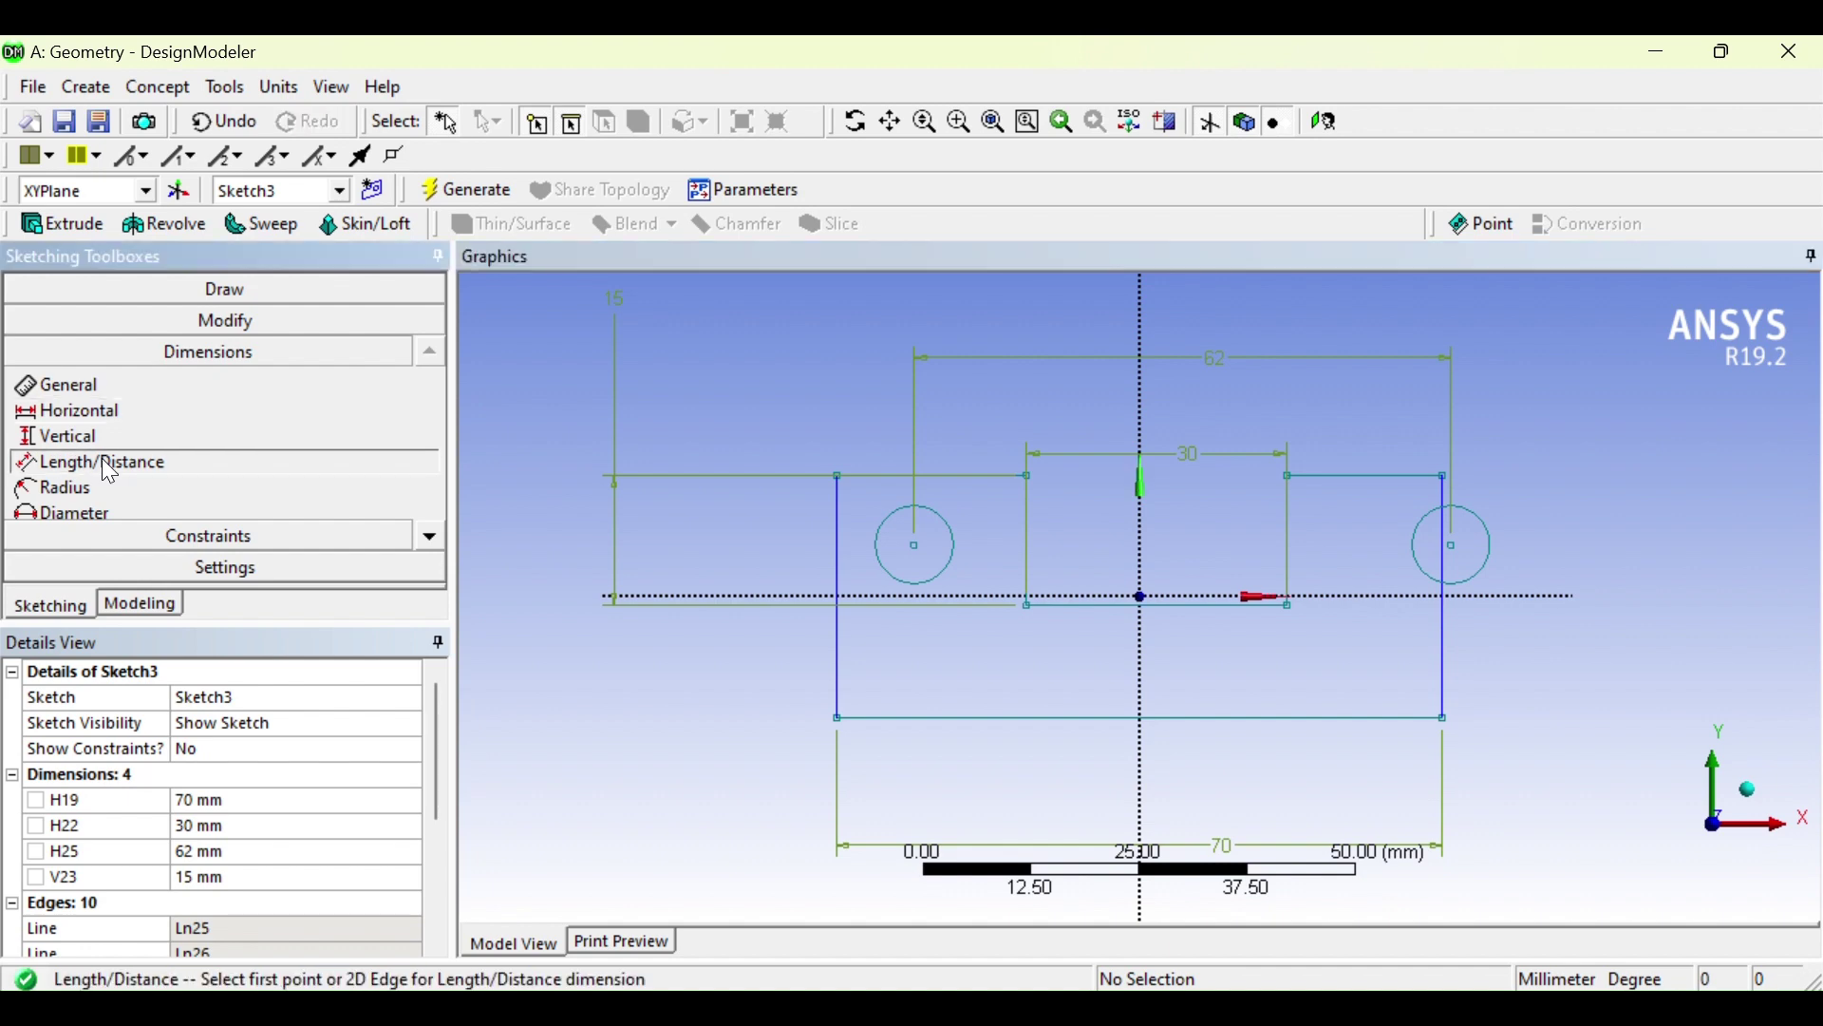
{"action": "left_click", "coordinate": [110, 410]}
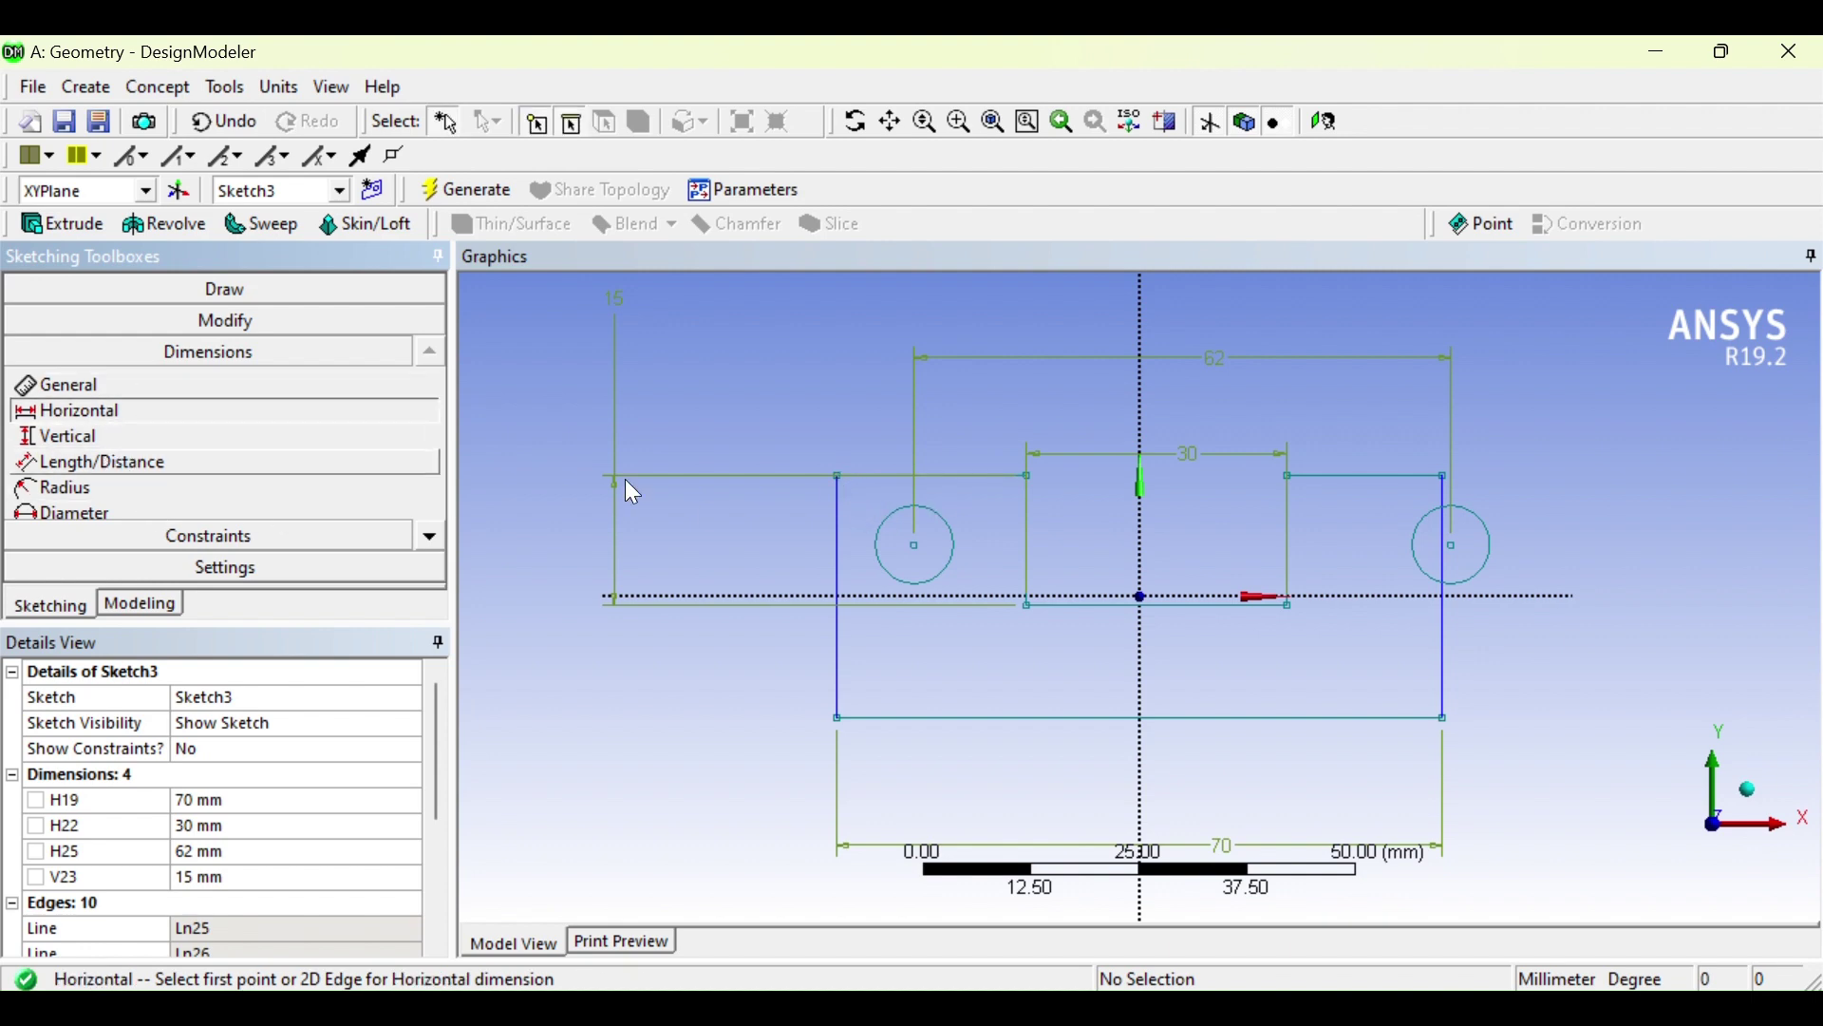
{"action": "left_click", "coordinate": [840, 479]}
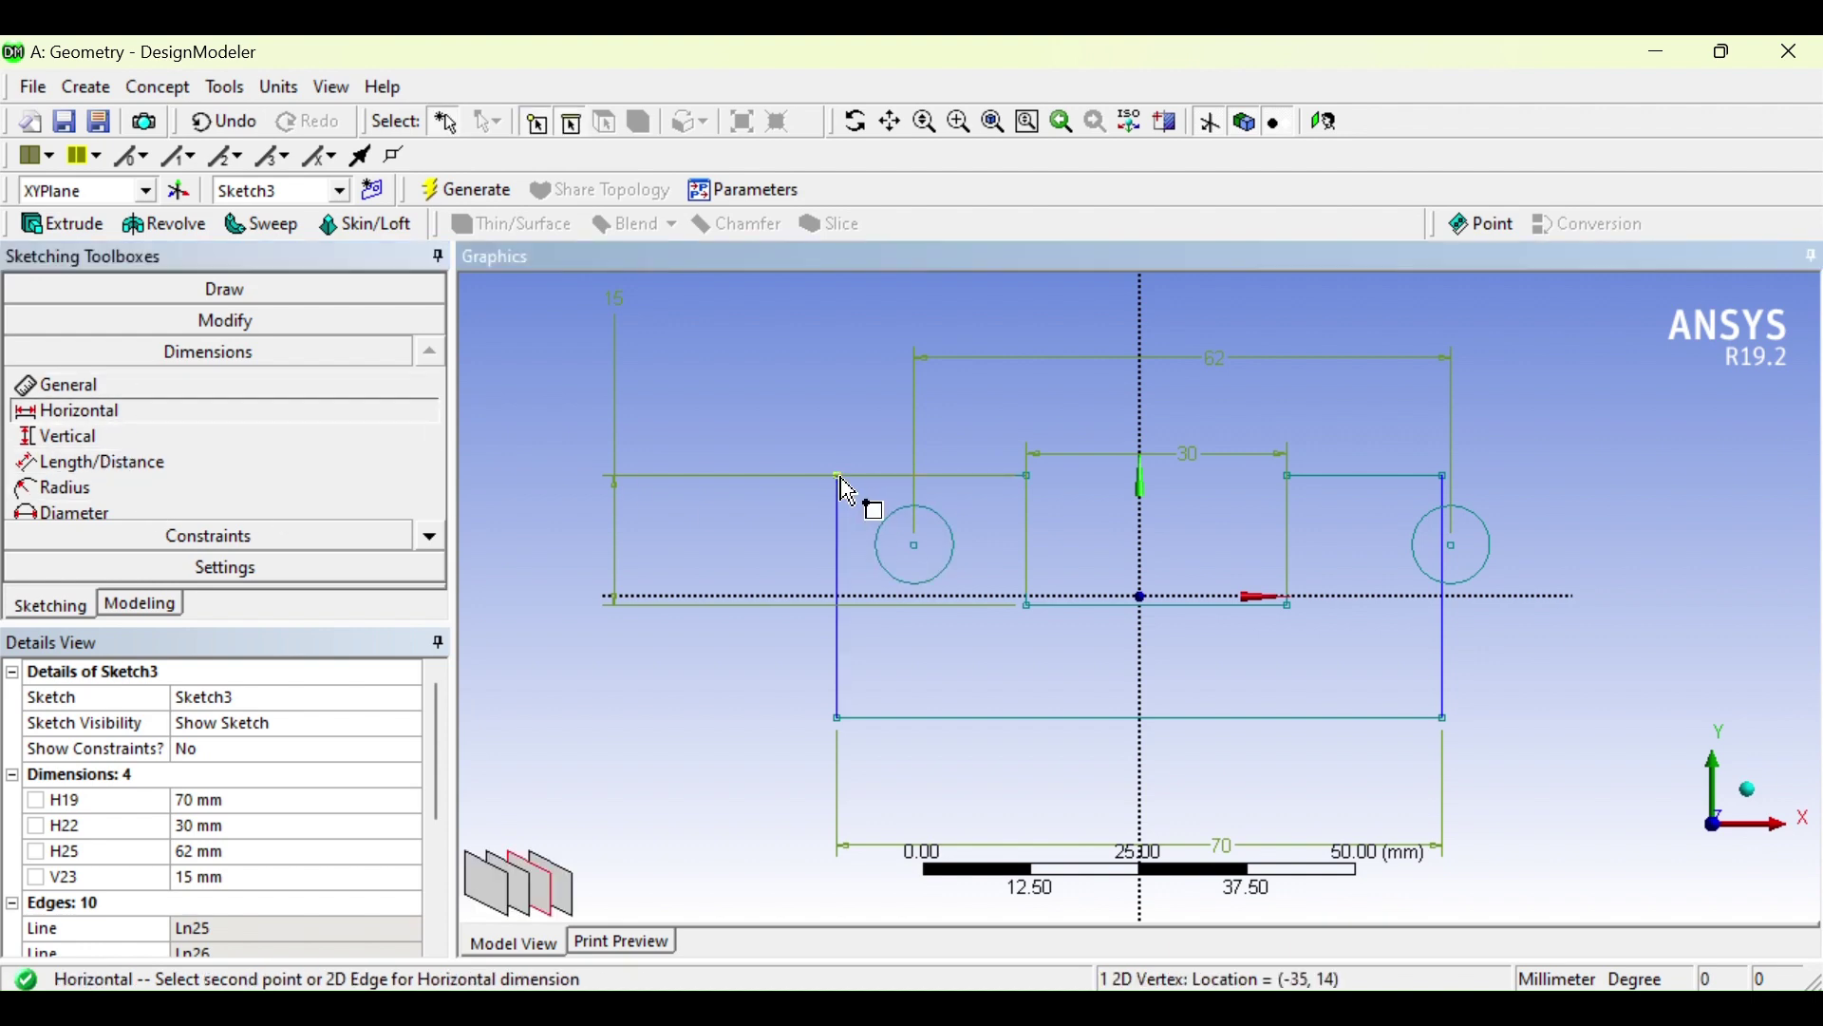
{"action": "left_click", "coordinate": [919, 552]}
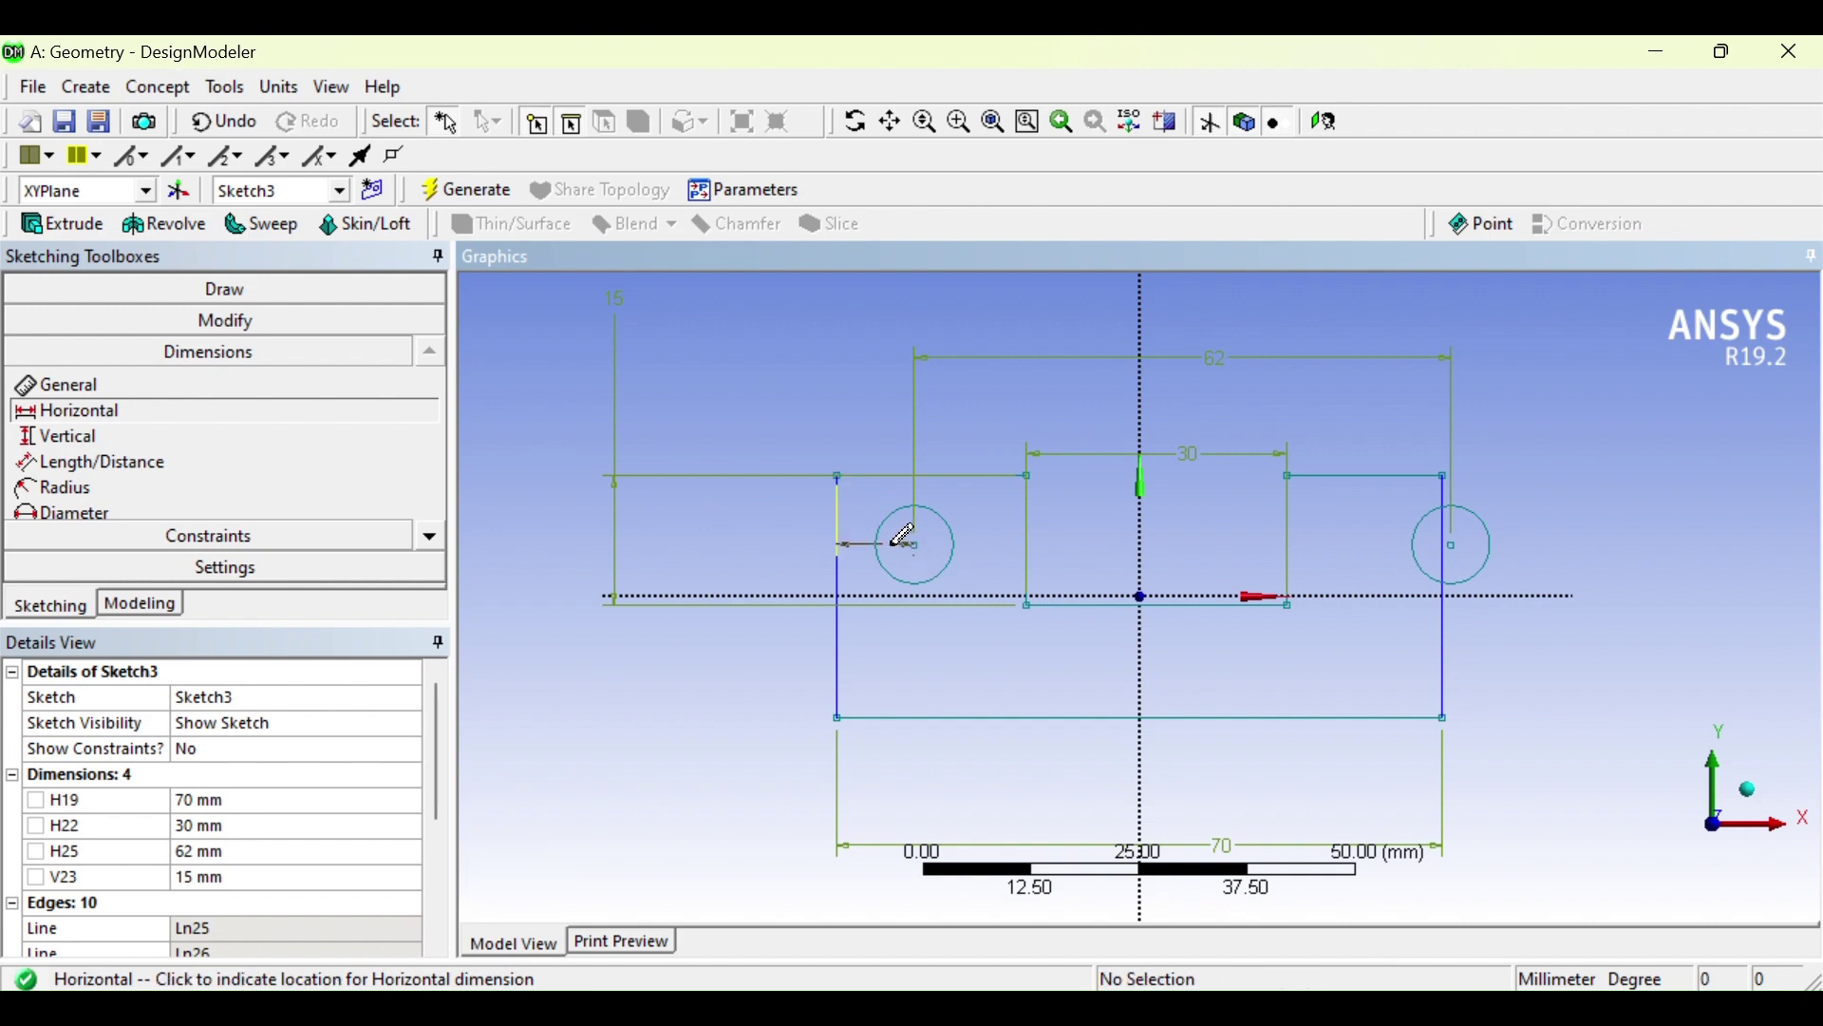
{"action": "left_click", "coordinate": [833, 347]}
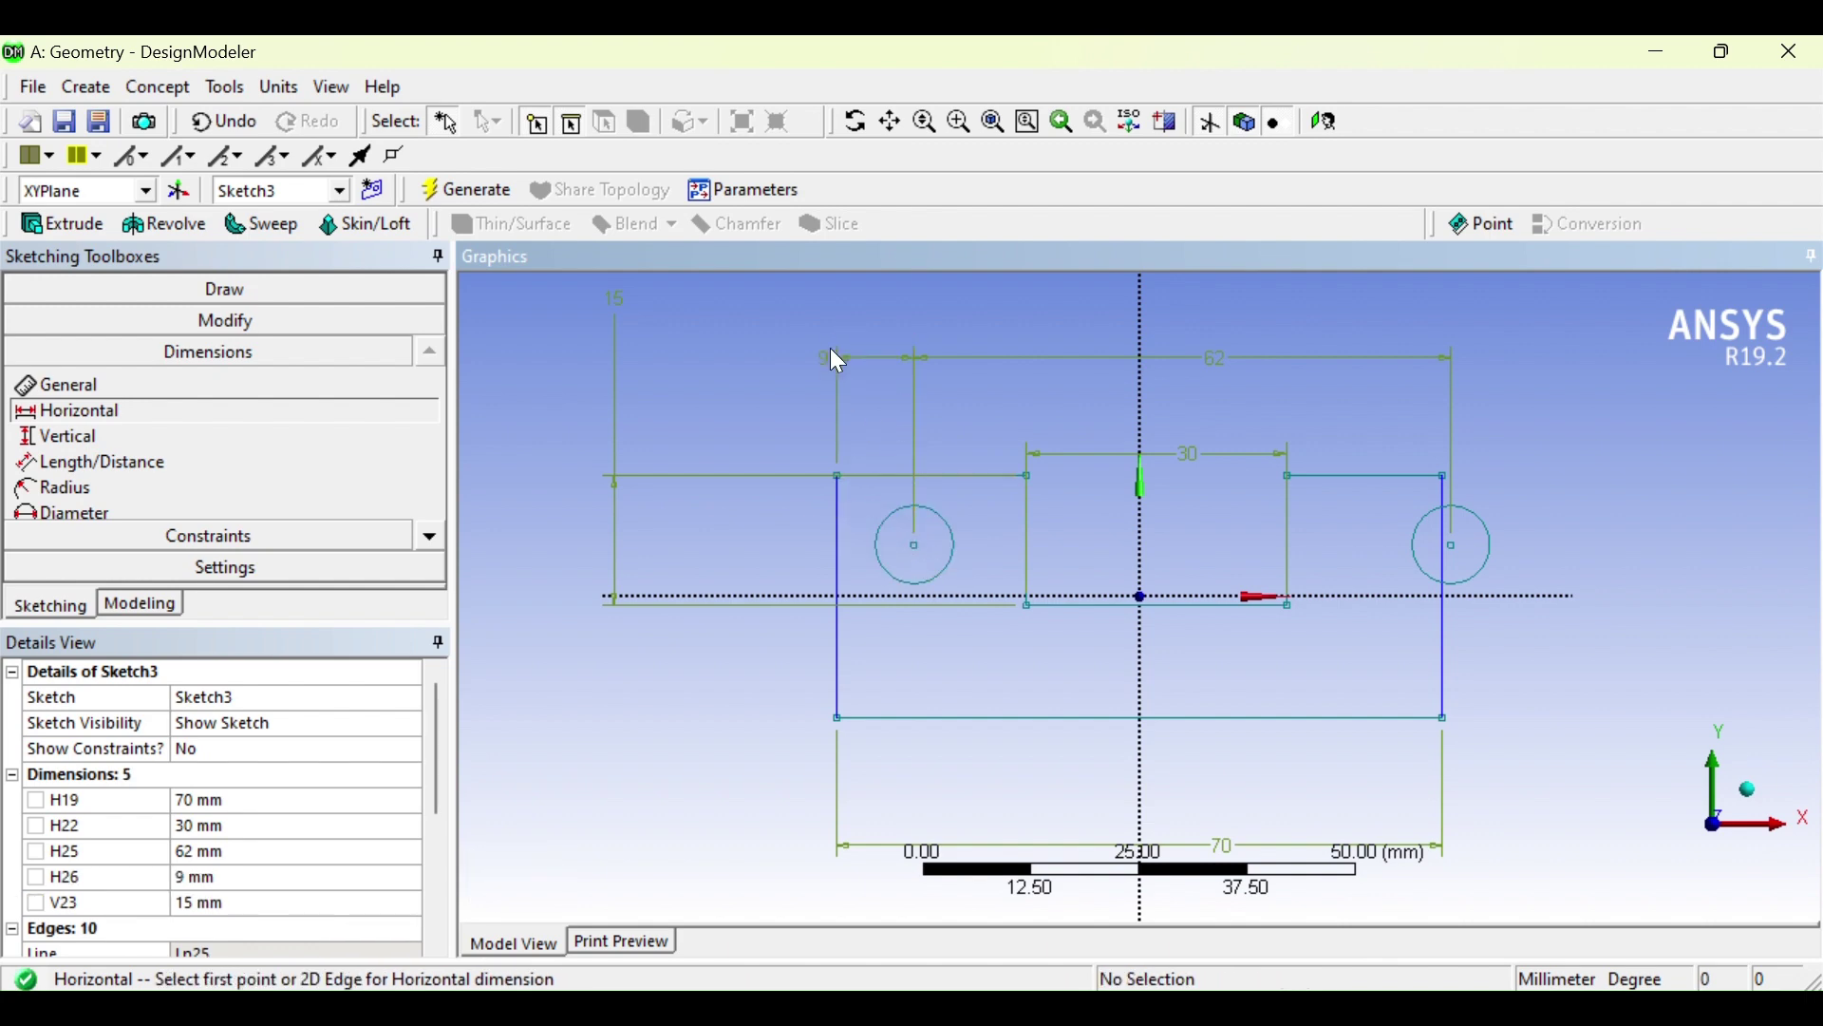
{"action": "right_click", "coordinate": [163, 877]}
{"action": "left_click", "coordinate": [194, 886]}
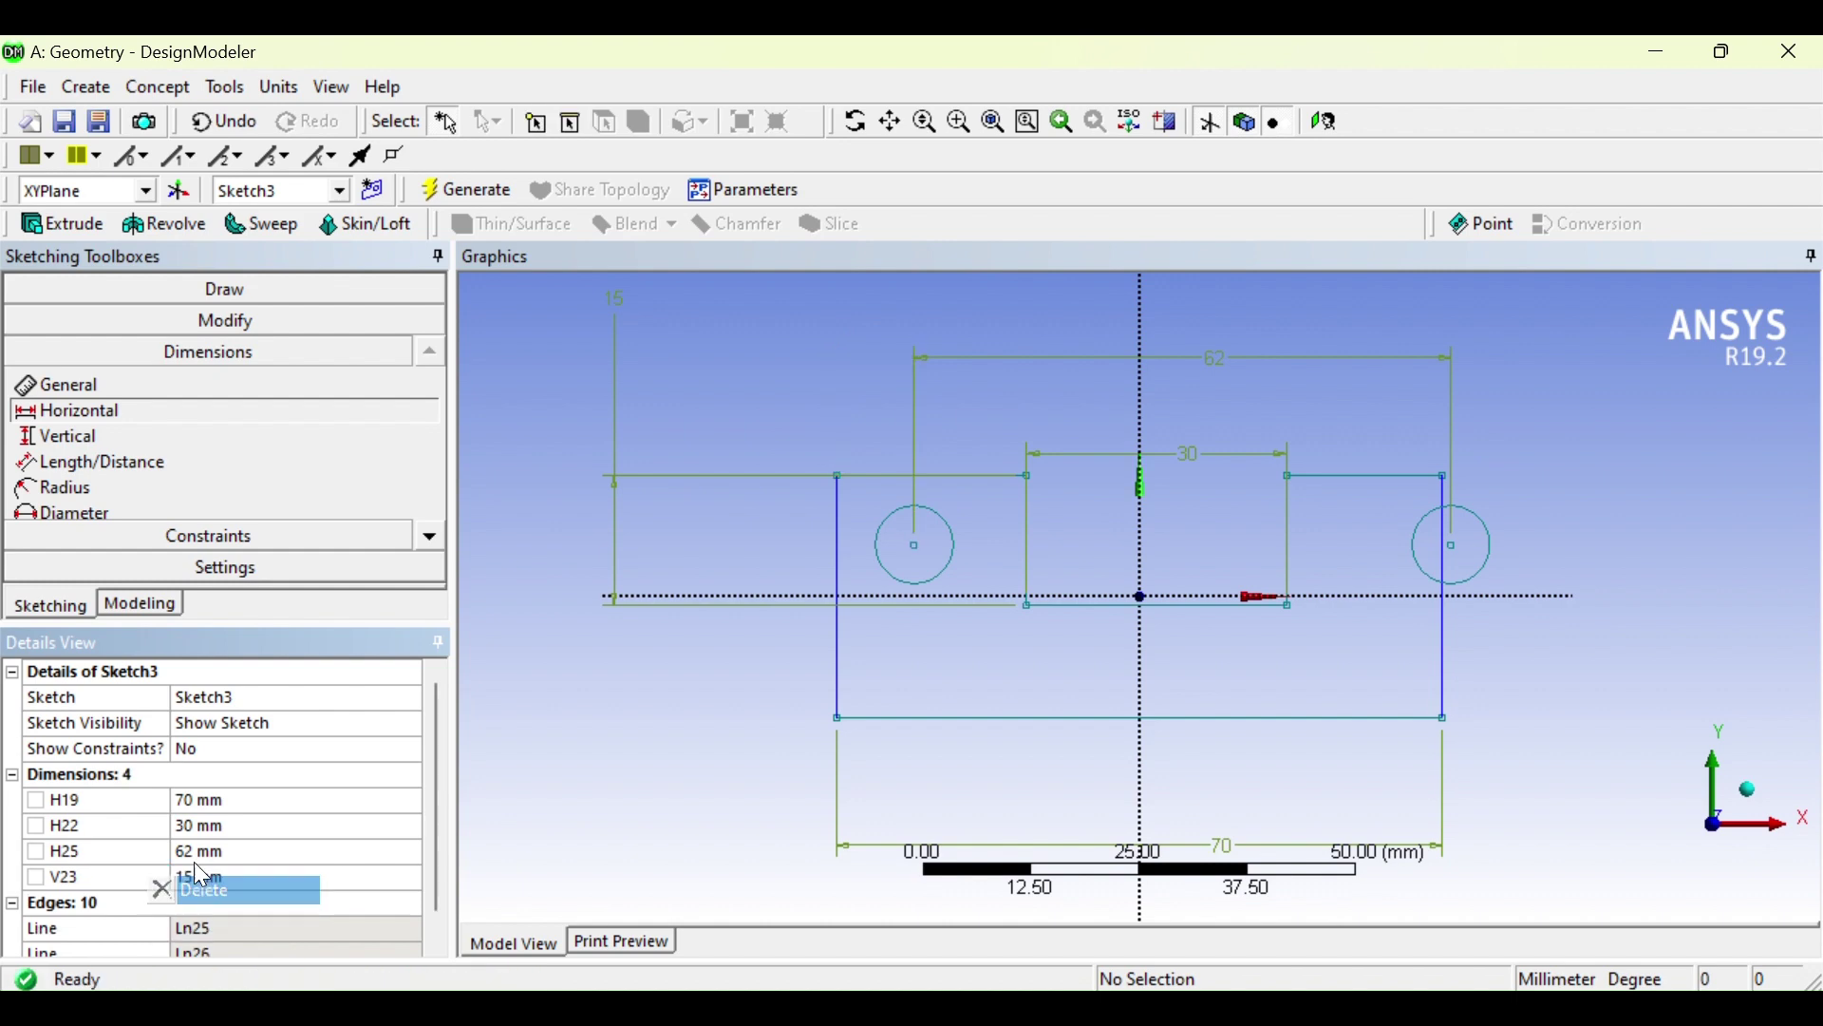
Try a Length/Distance dimension from the plate's upper-left corner to the left hole's centre, and delete it
{"action": "left_click", "coordinate": [119, 469]}
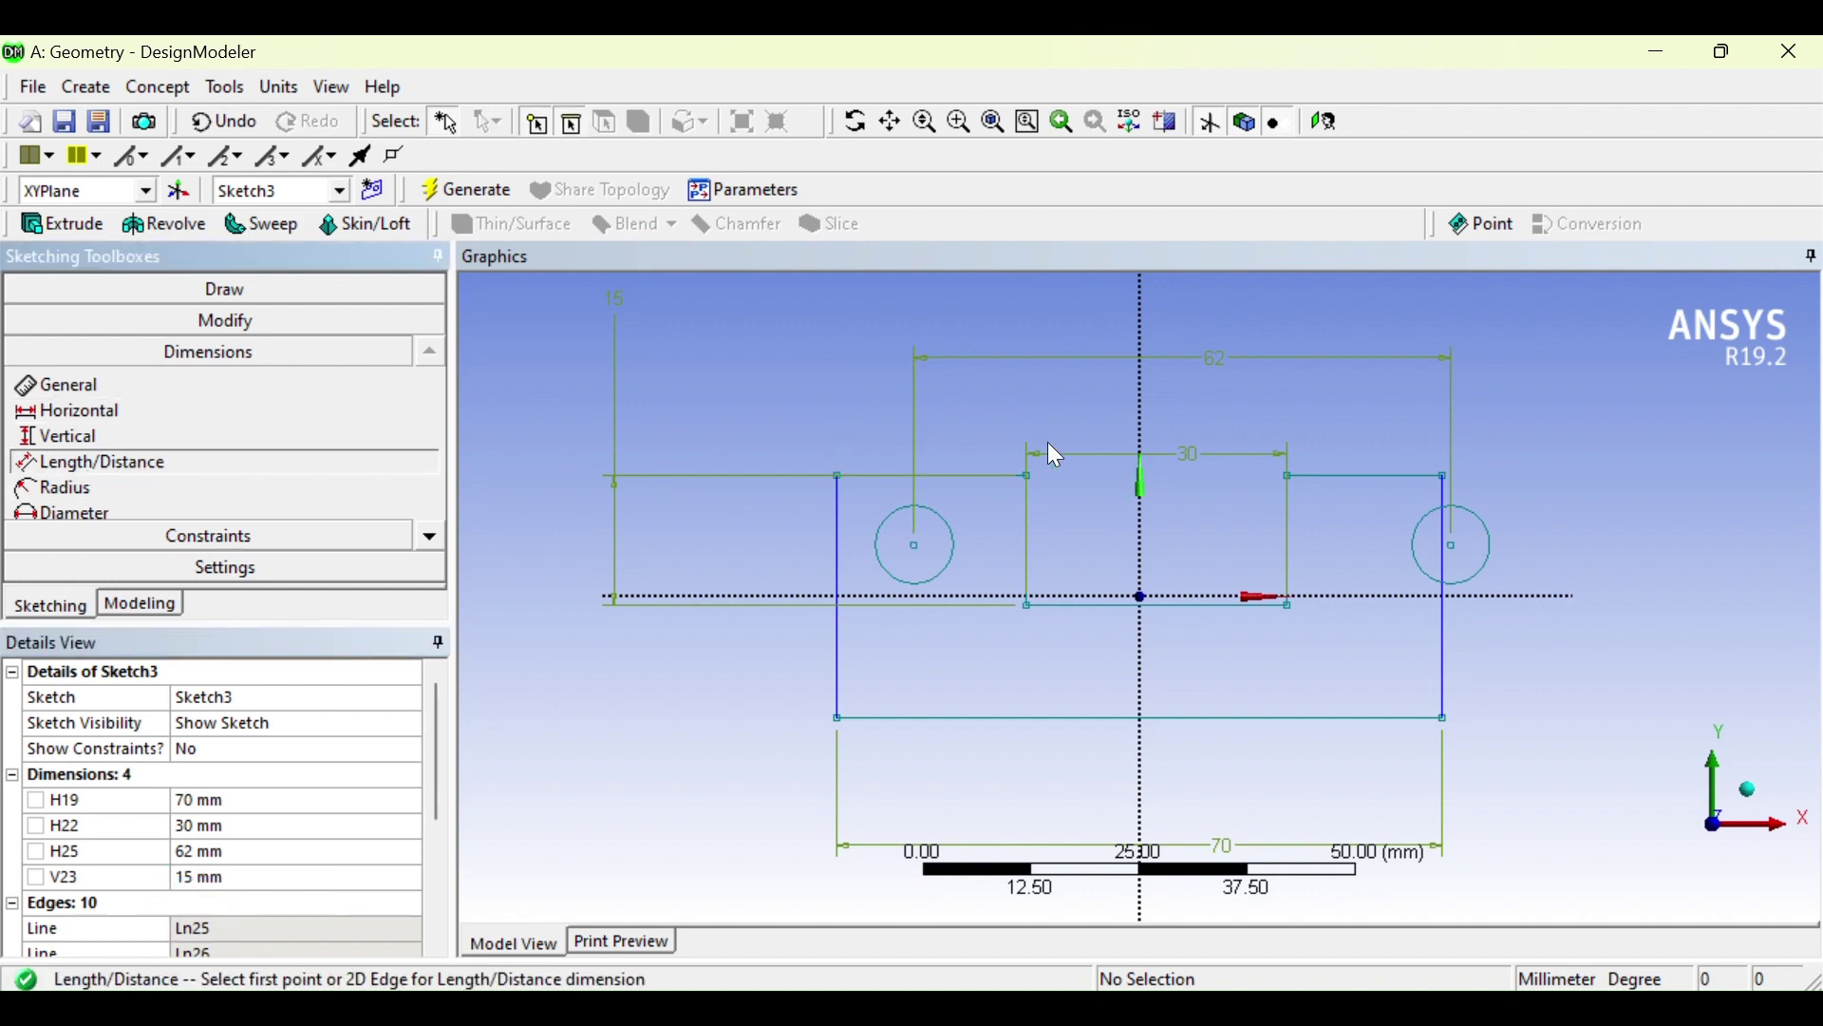
{"action": "left_click", "coordinate": [838, 476]}
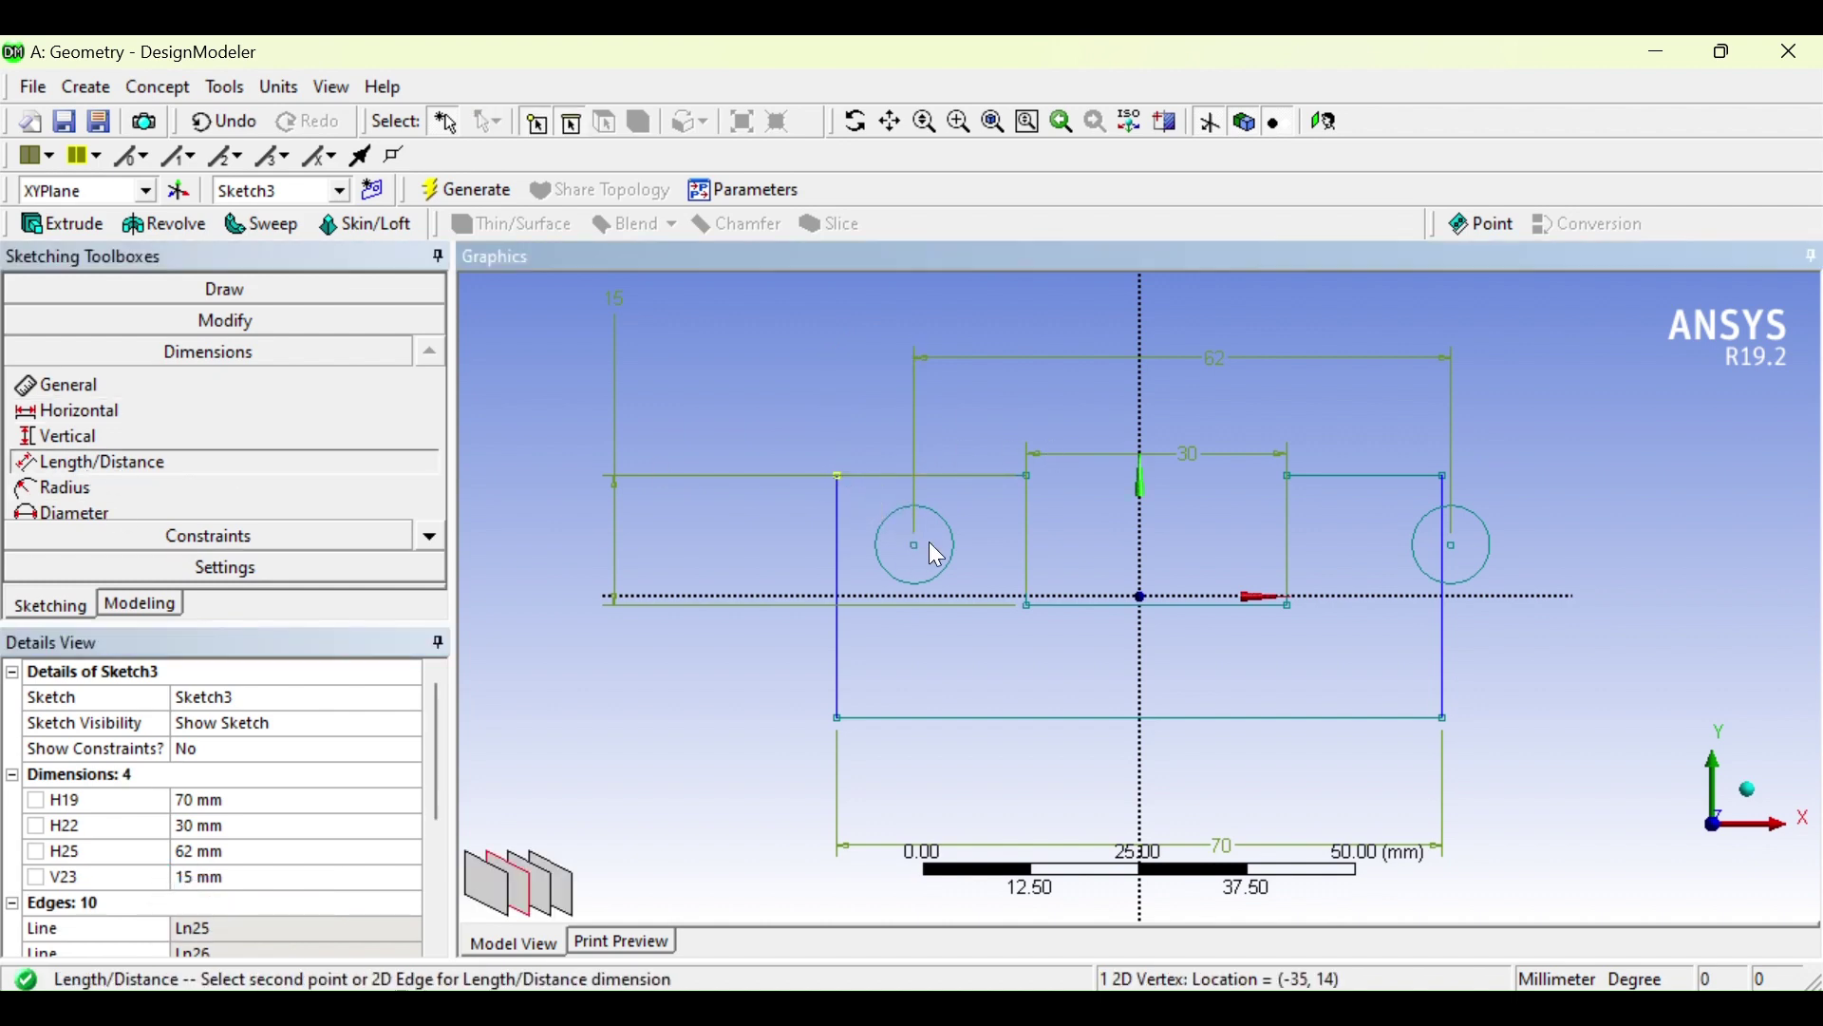
{"action": "left_click", "coordinate": [918, 547]}
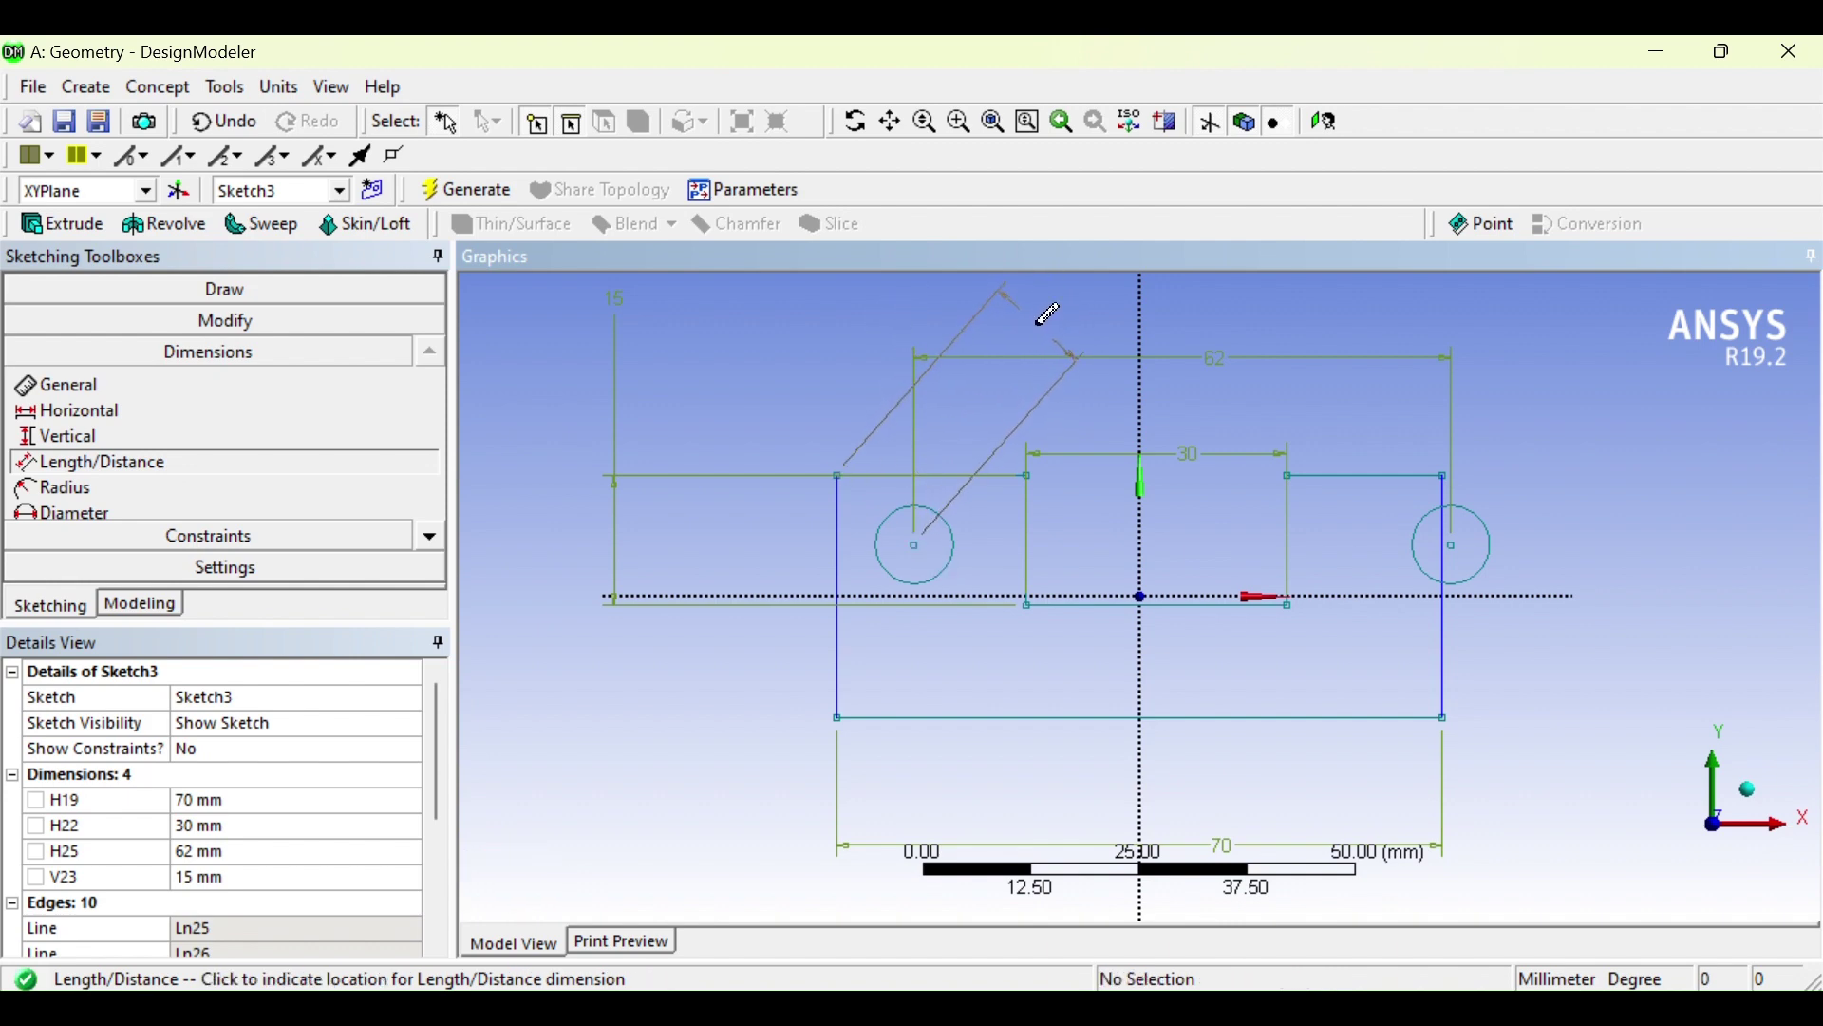
{"action": "left_click", "coordinate": [581, 792]}
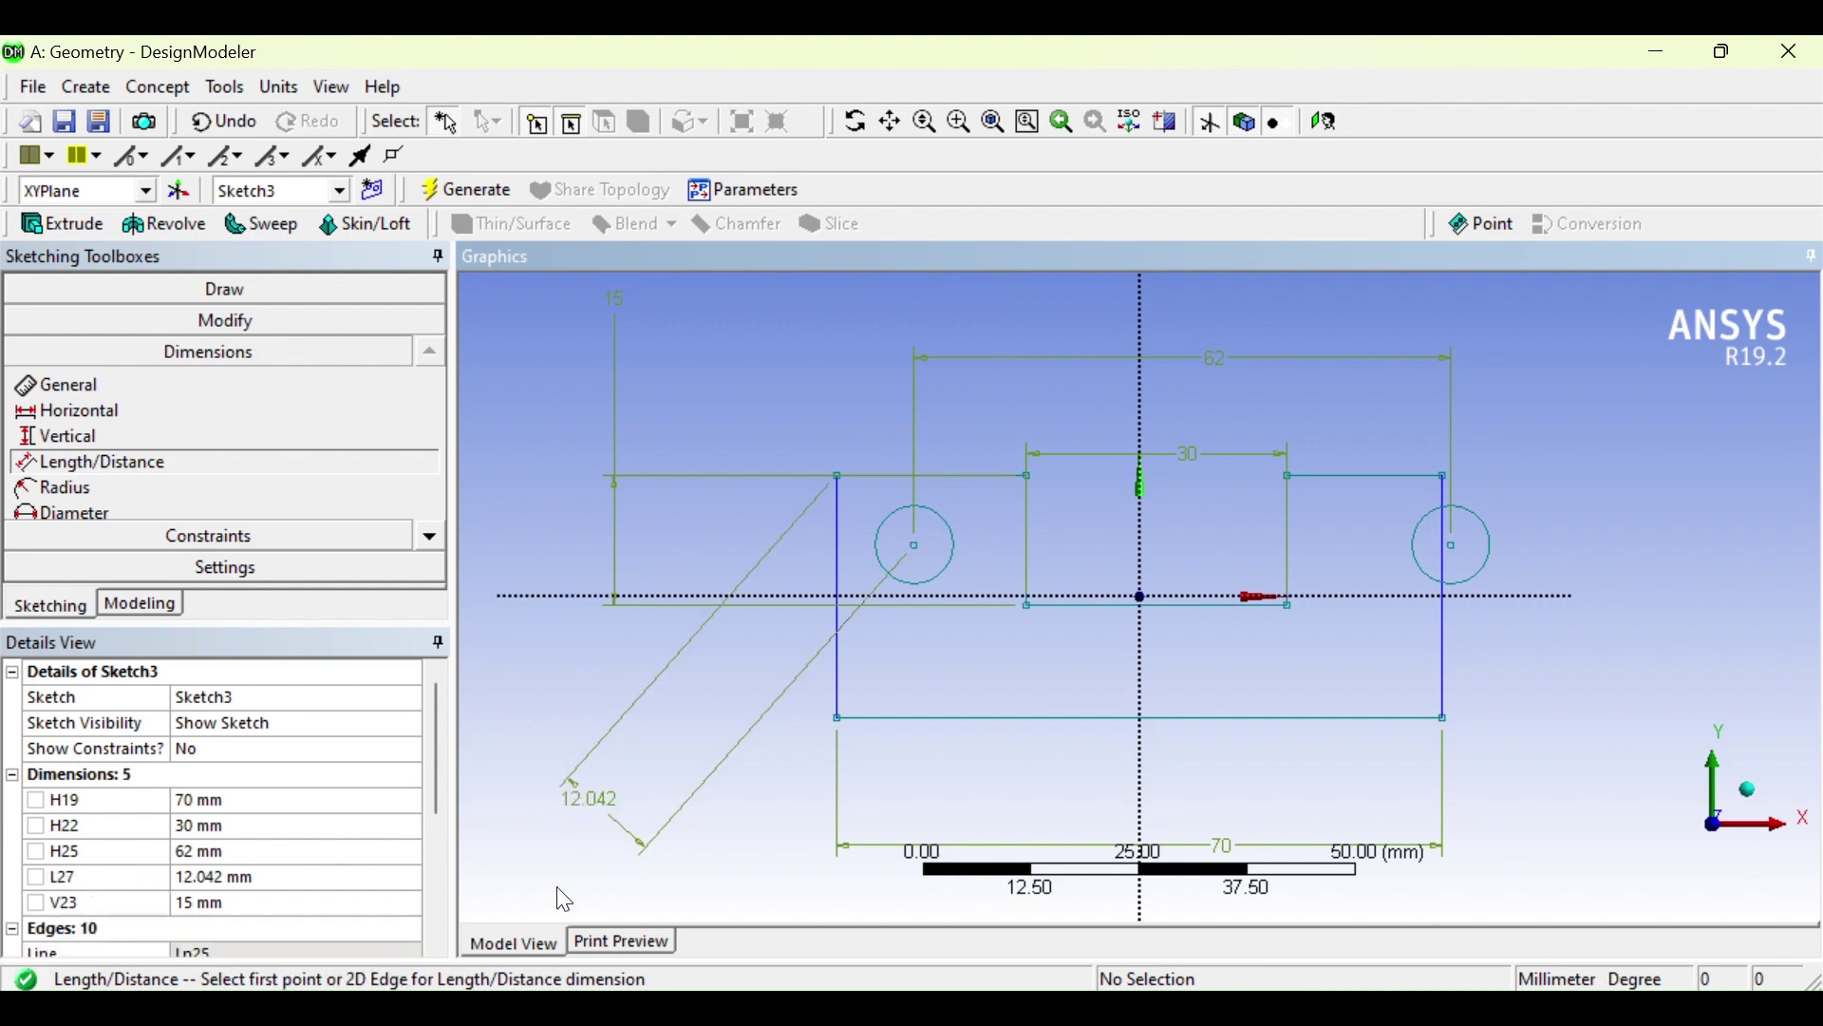
{"action": "right_click", "coordinate": [167, 878]}
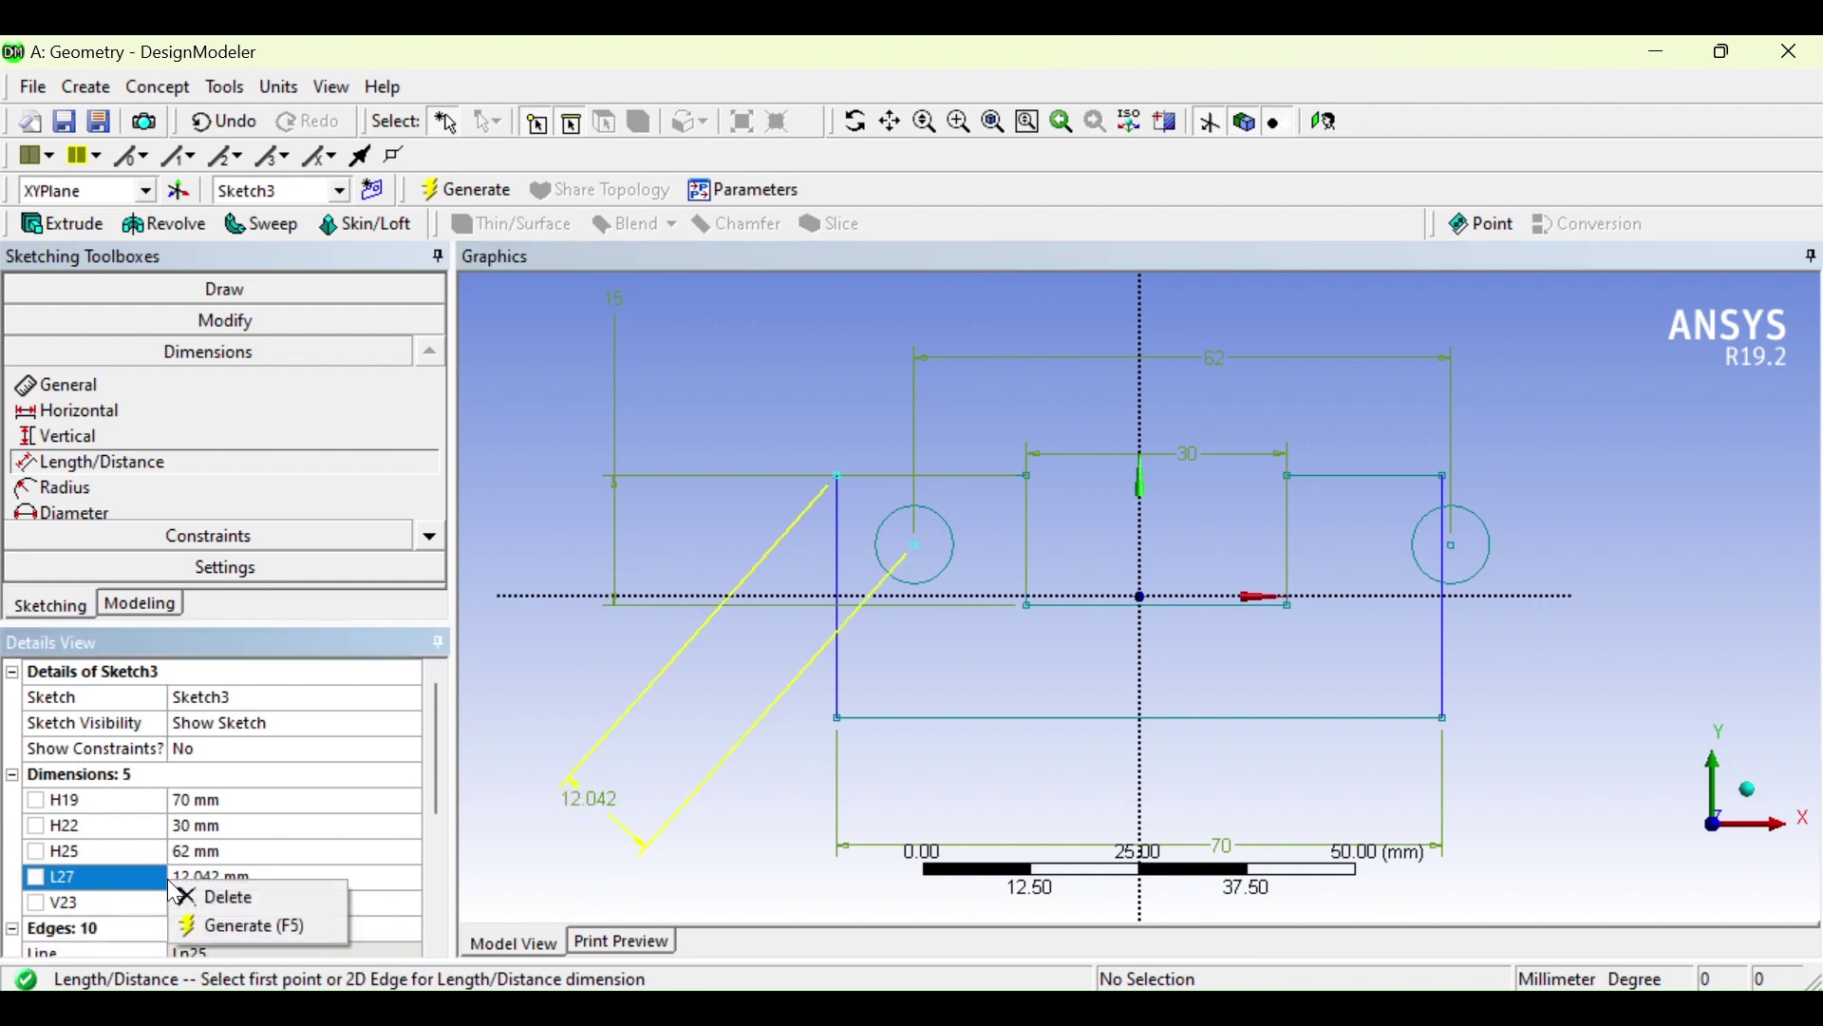
{"action": "left_click", "coordinate": [220, 900]}
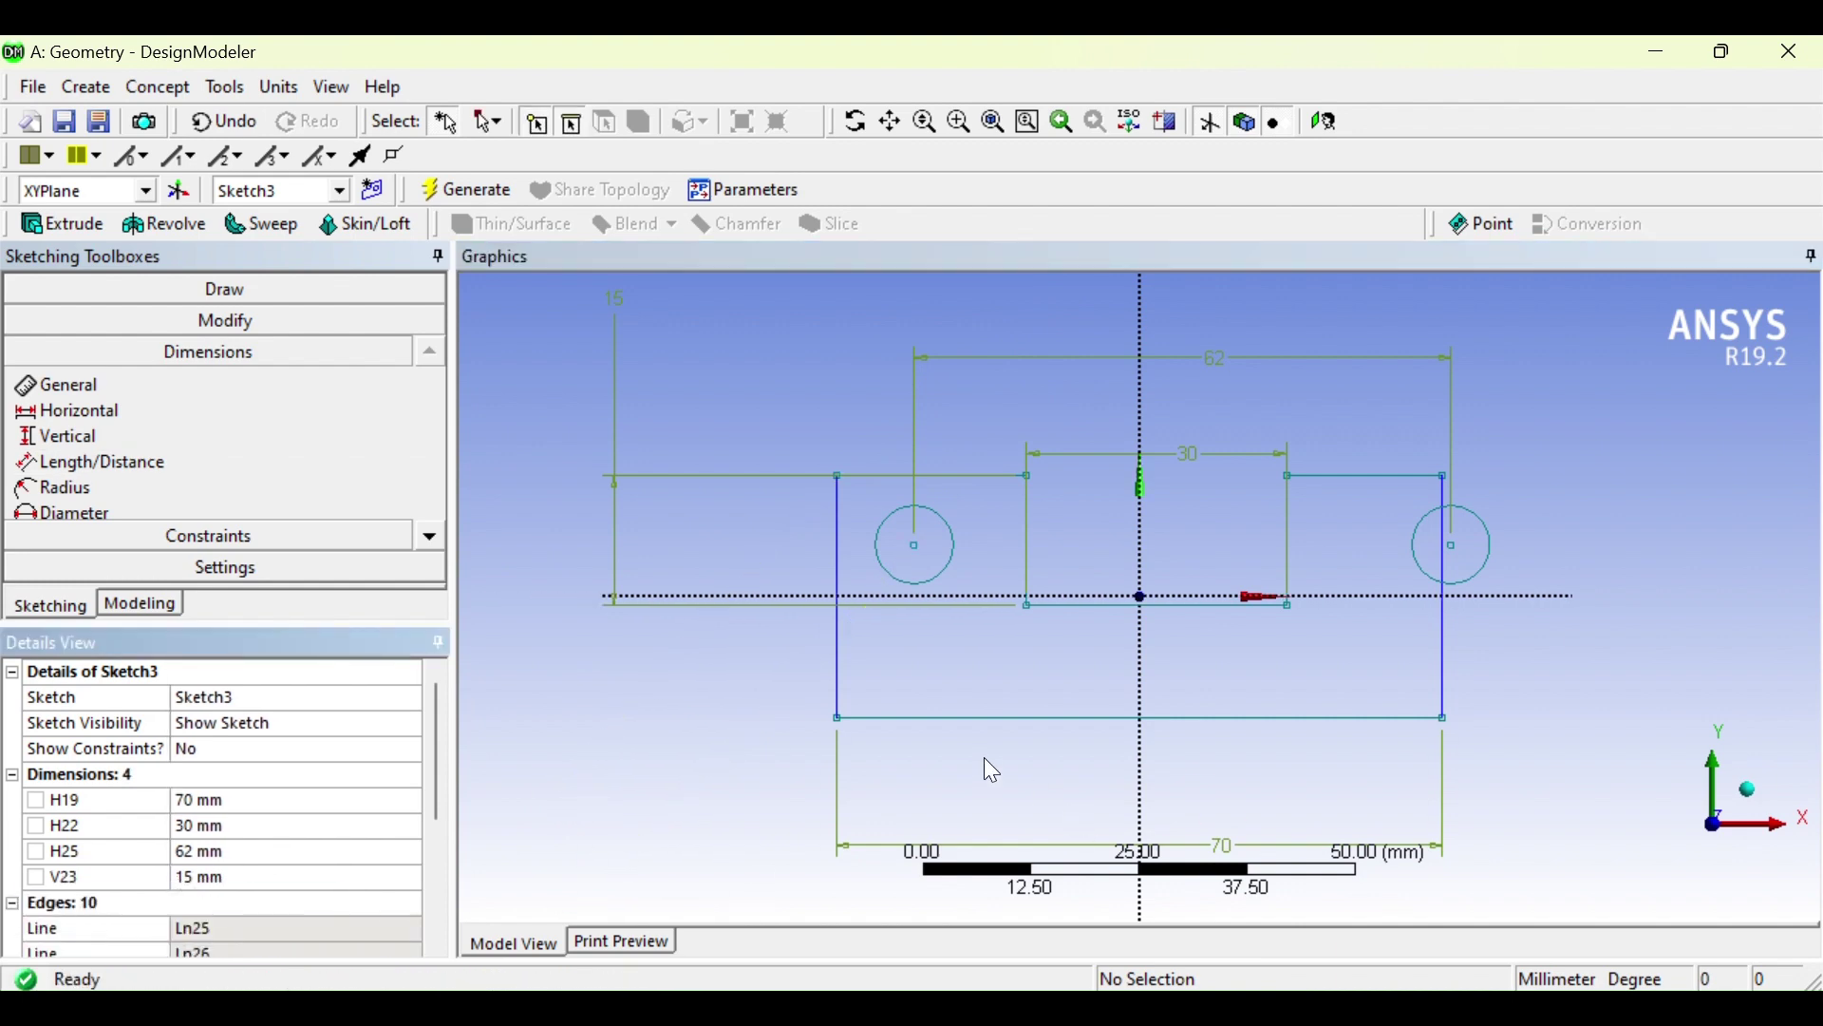
Set the horizontal distance between the two hole centres to 50 mm
{"action": "left_click", "coordinate": [118, 472]}
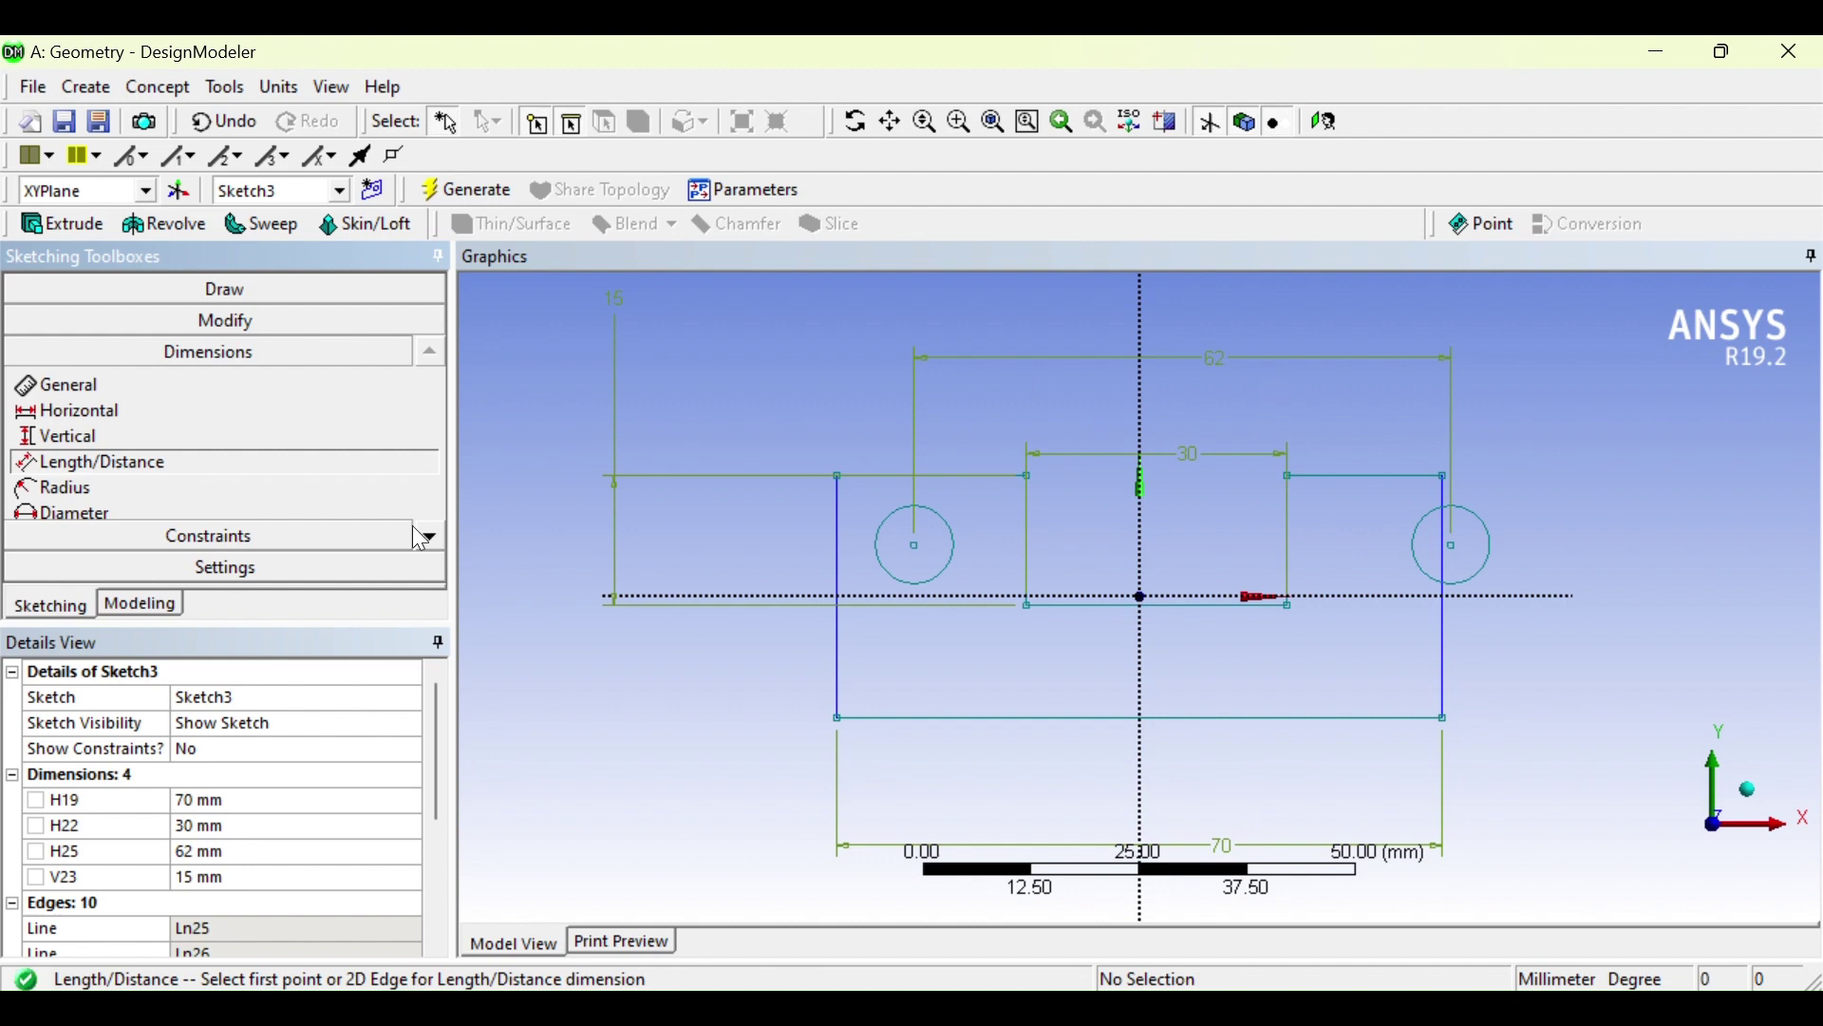
{"action": "left_click", "coordinate": [207, 850]}
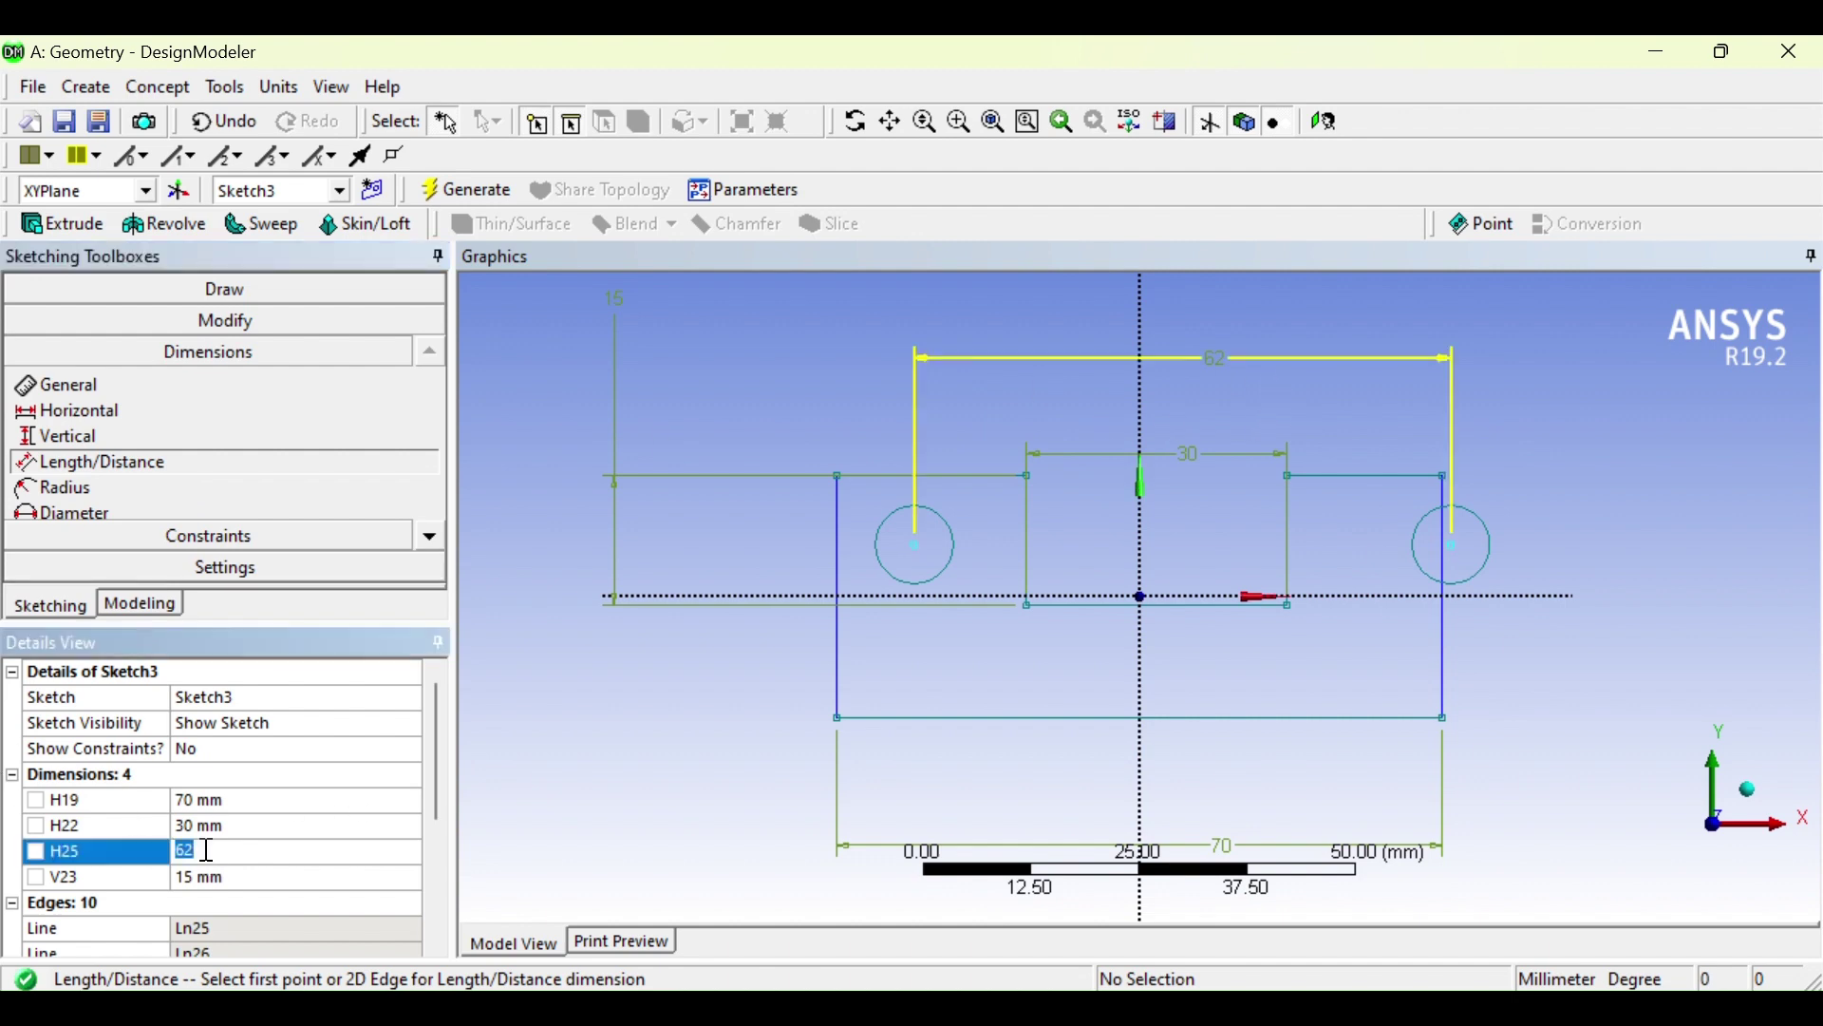
{"action": "type", "text": "50"}
{"action": "key", "text": "Return"}
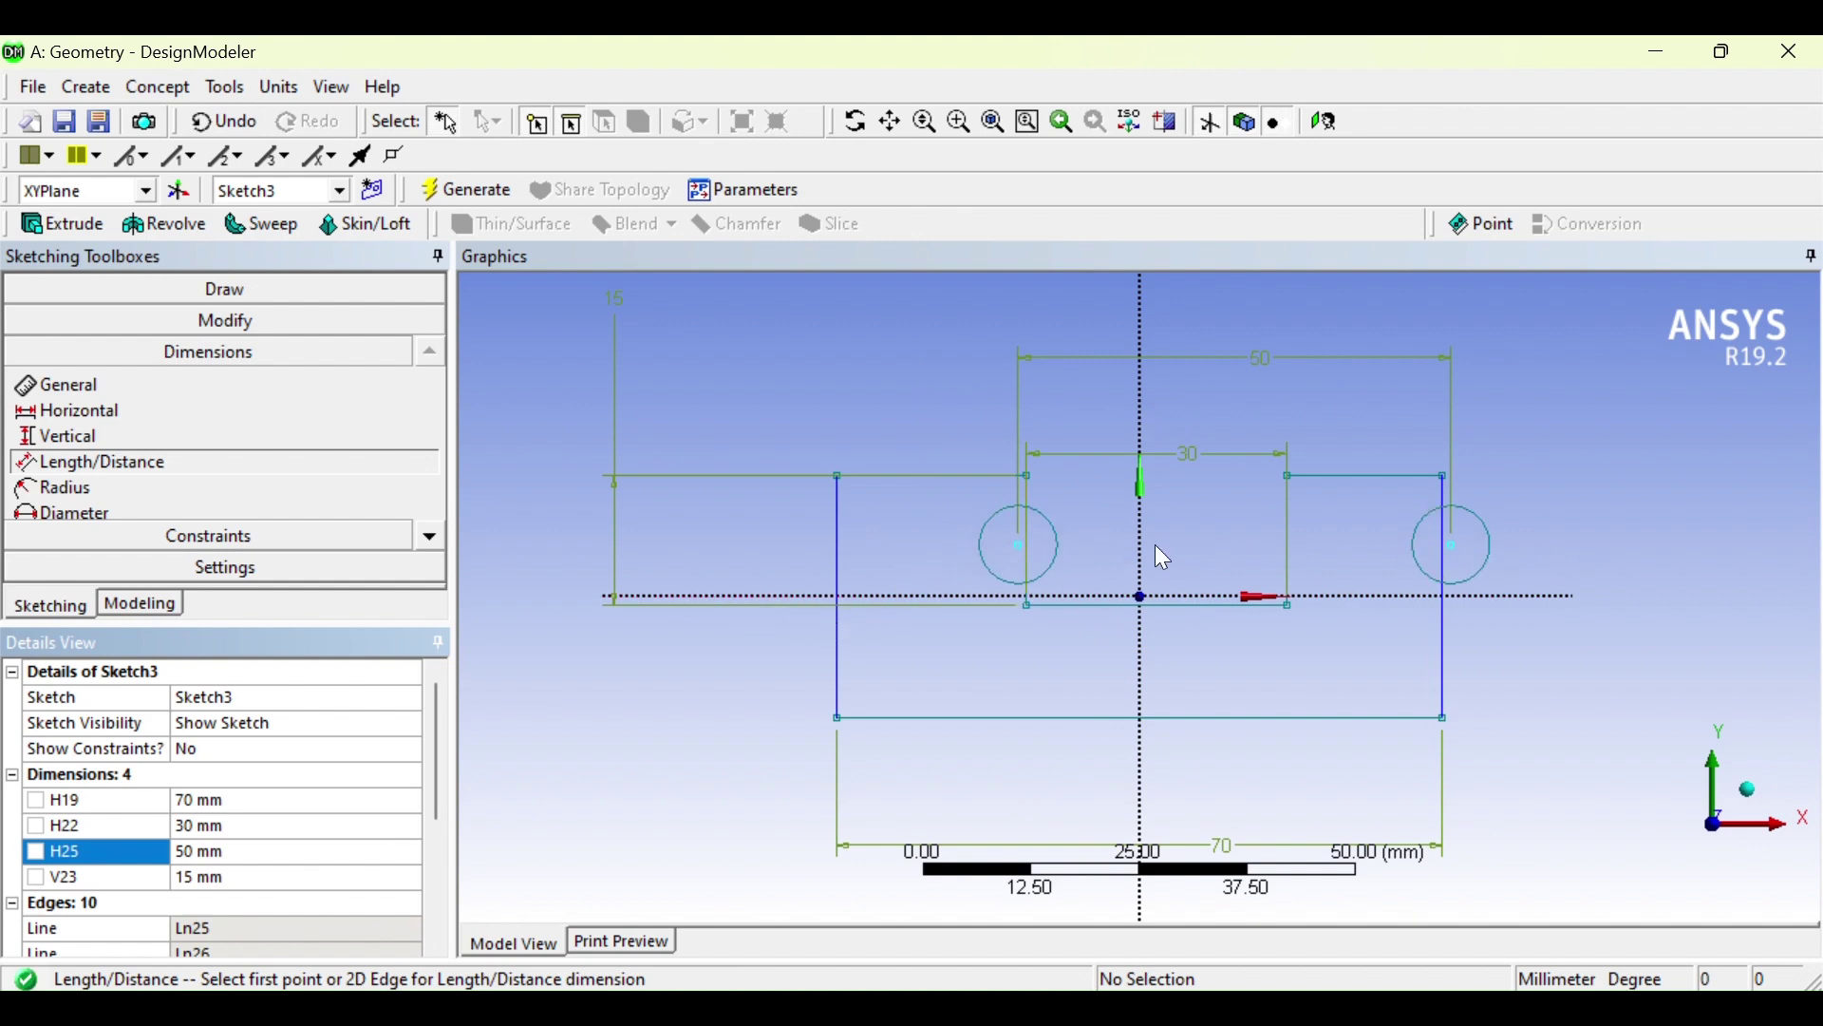
Make the two hole centres symmetric about the vertical Y axis and check the hole layout against the IGTR.pdf drawing
{"action": "left_click", "coordinate": [239, 534]}
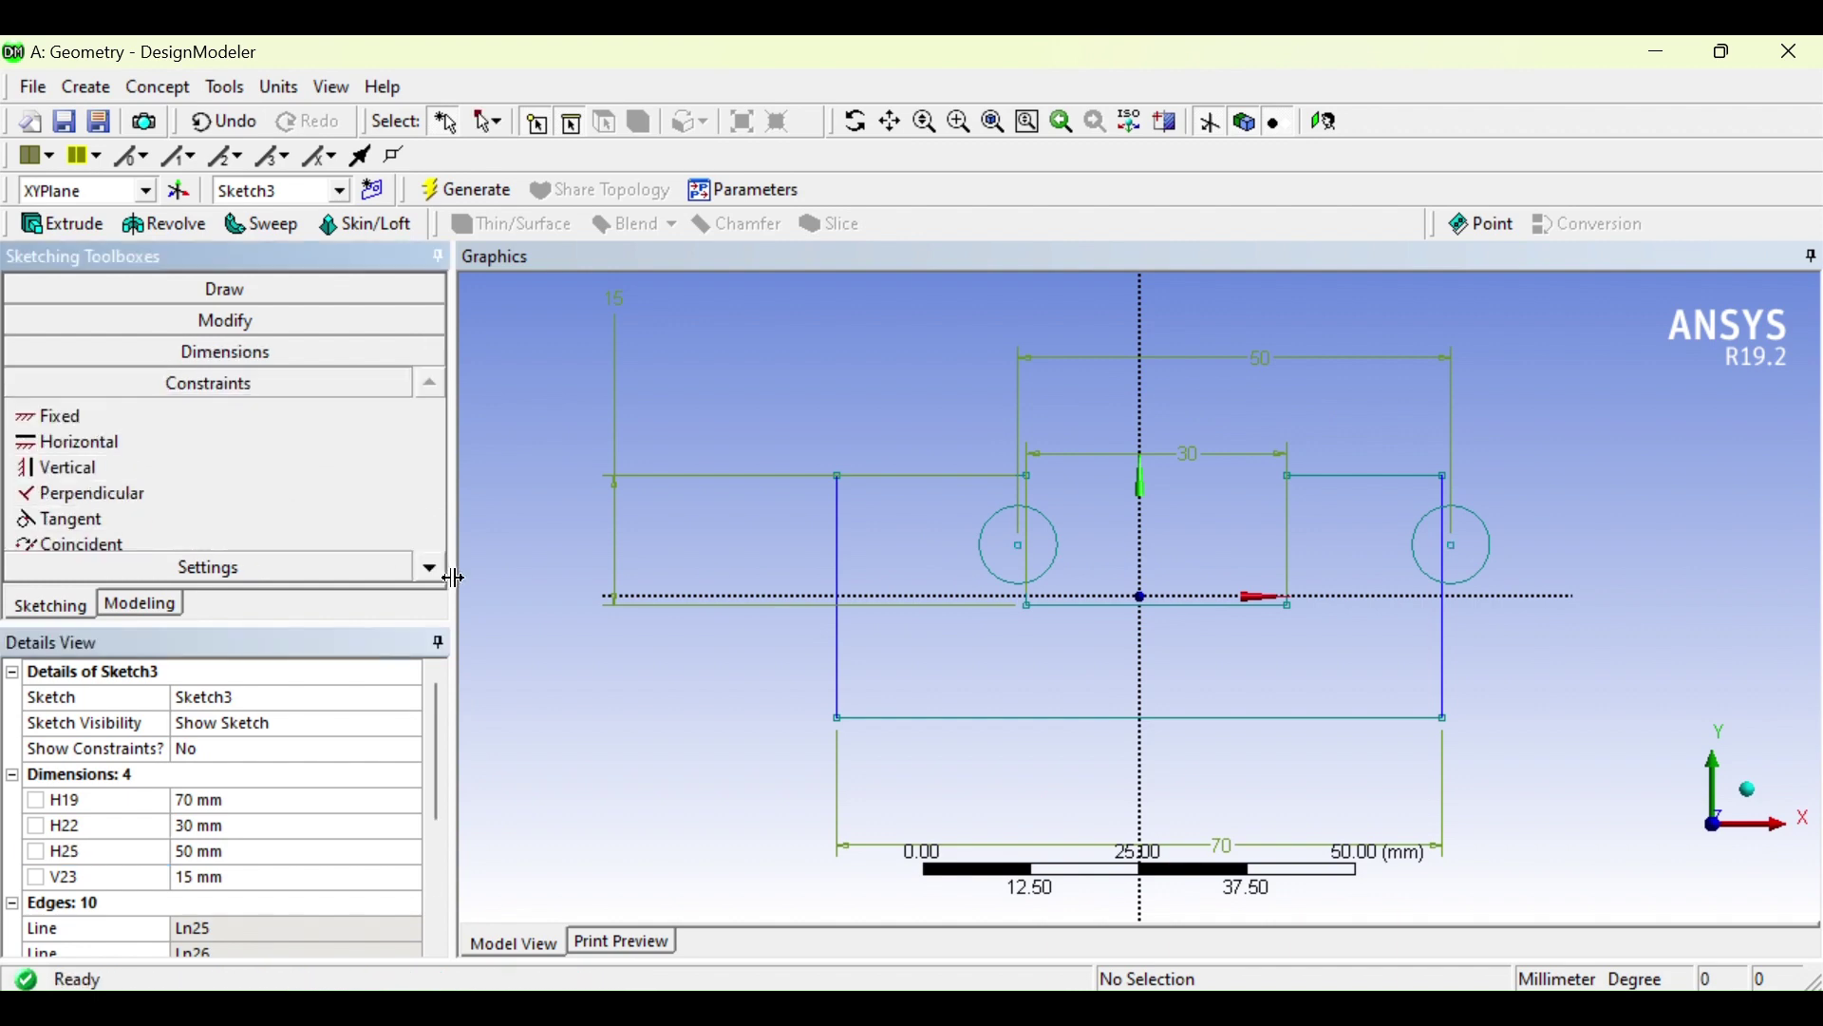
{"action": "scroll", "coordinate": [433, 565], "scroll_direction": "down", "scroll_amount": 4}
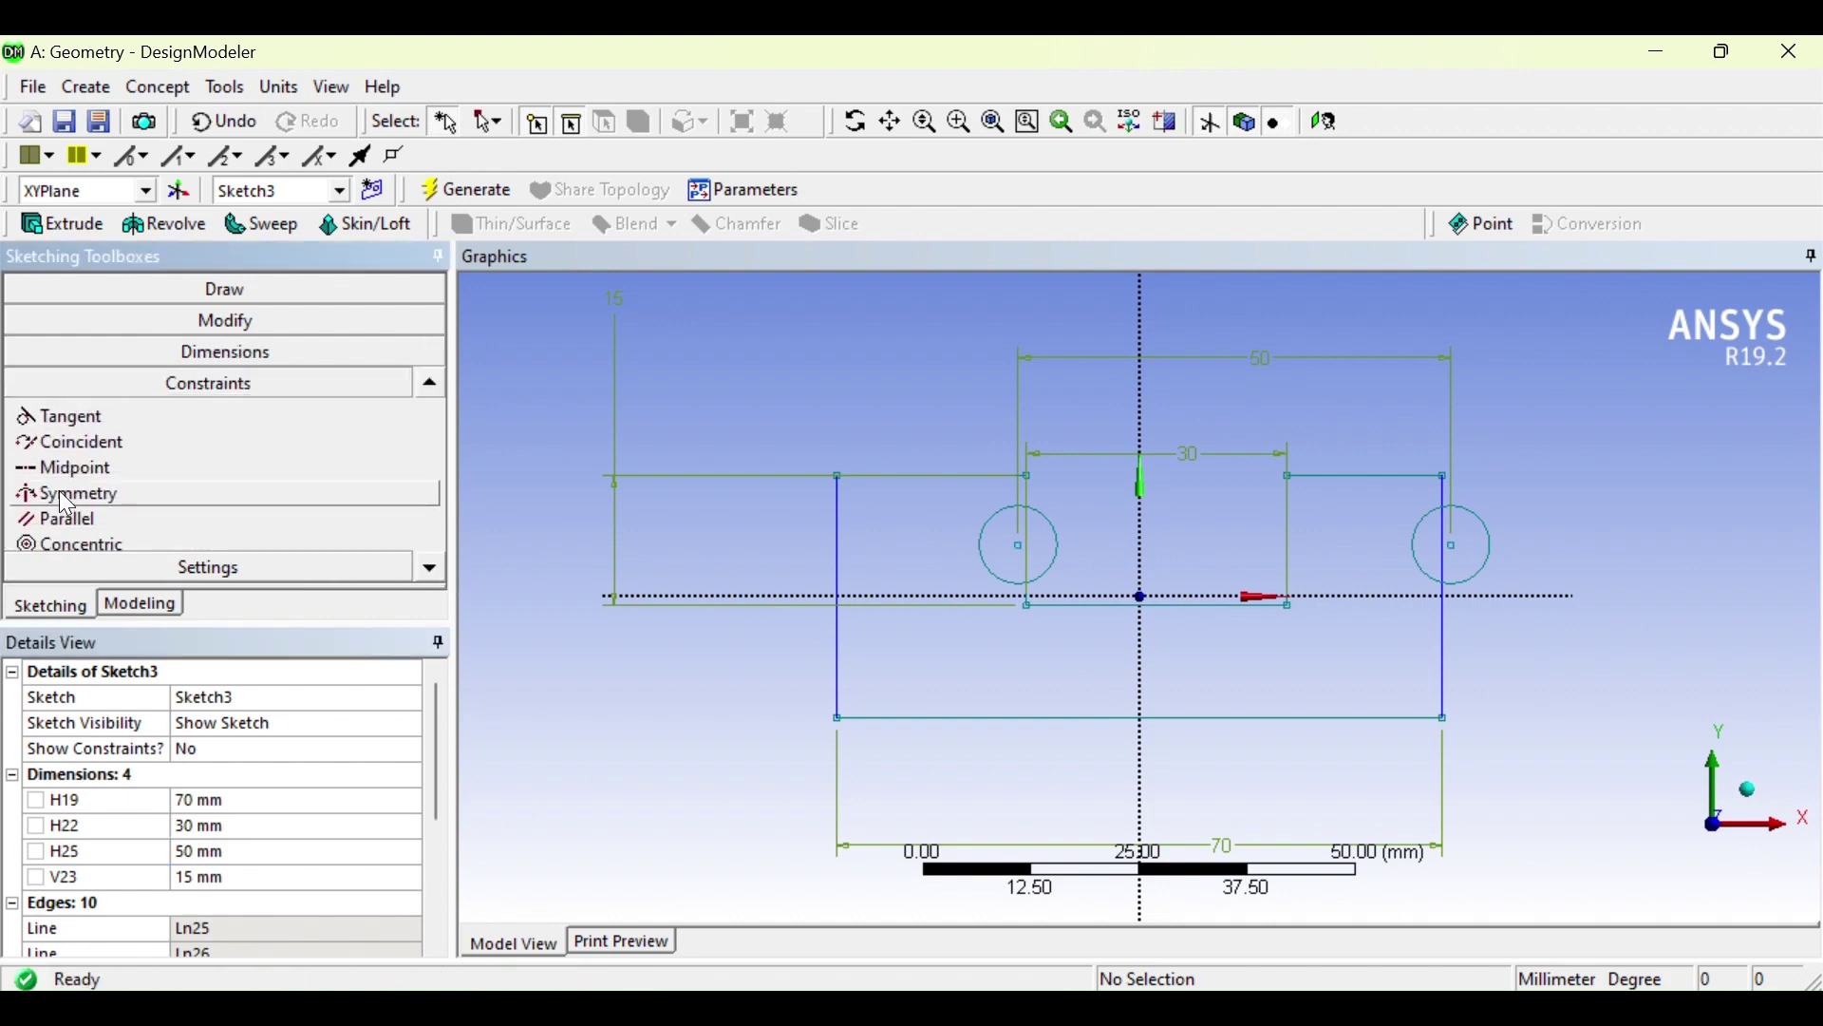
{"action": "left_click", "coordinate": [76, 494]}
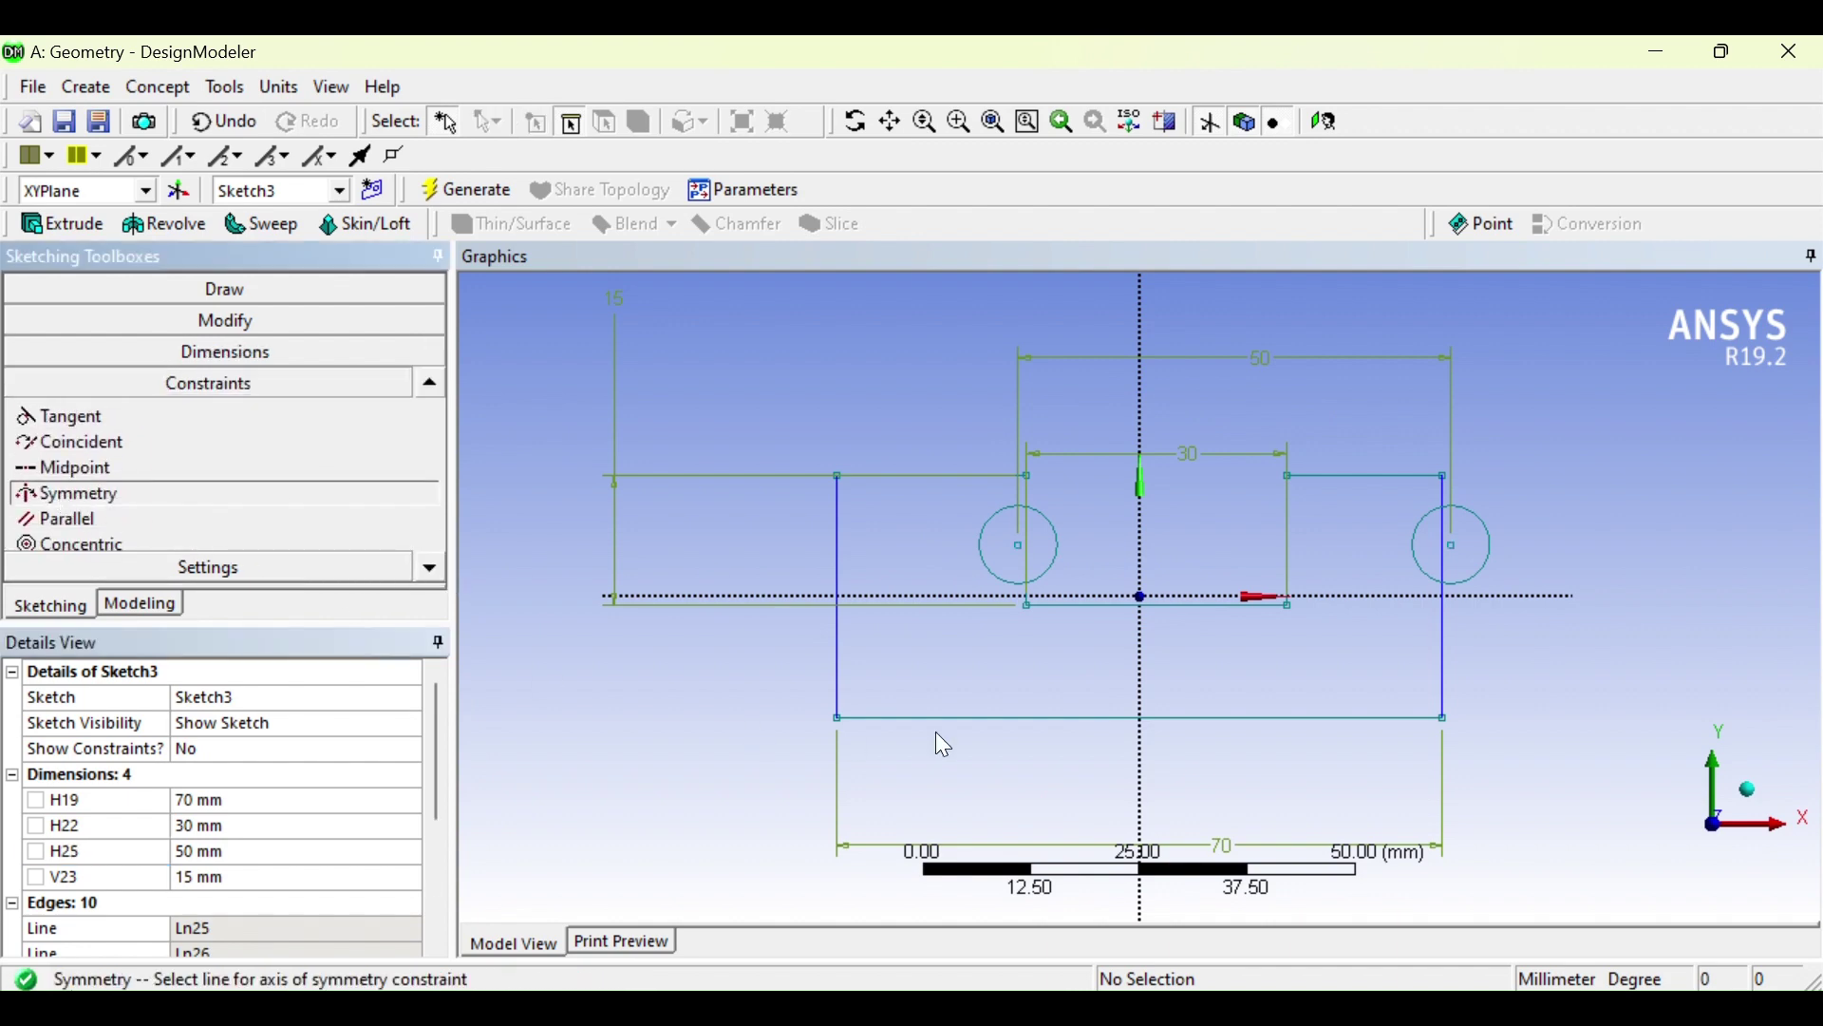
{"action": "left_click", "coordinate": [1145, 549]}
{"action": "left_click", "coordinate": [1012, 549]}
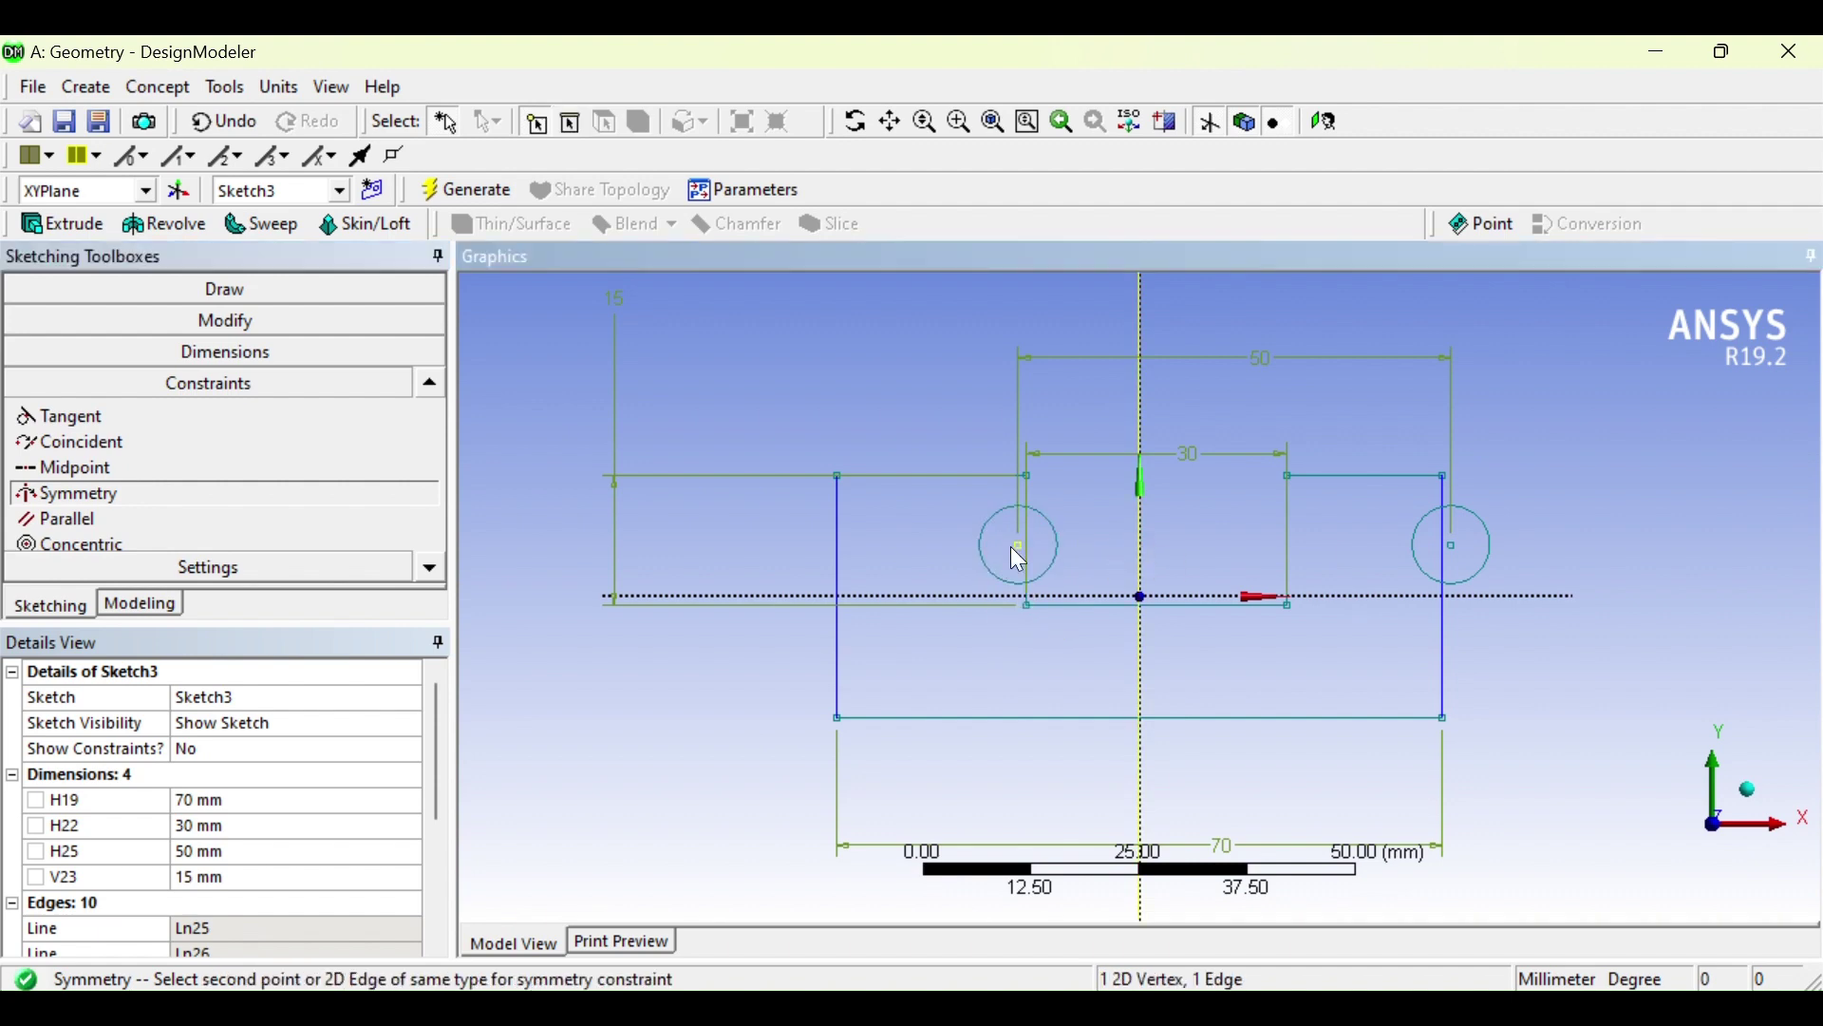
{"action": "left_click", "coordinate": [1460, 547]}
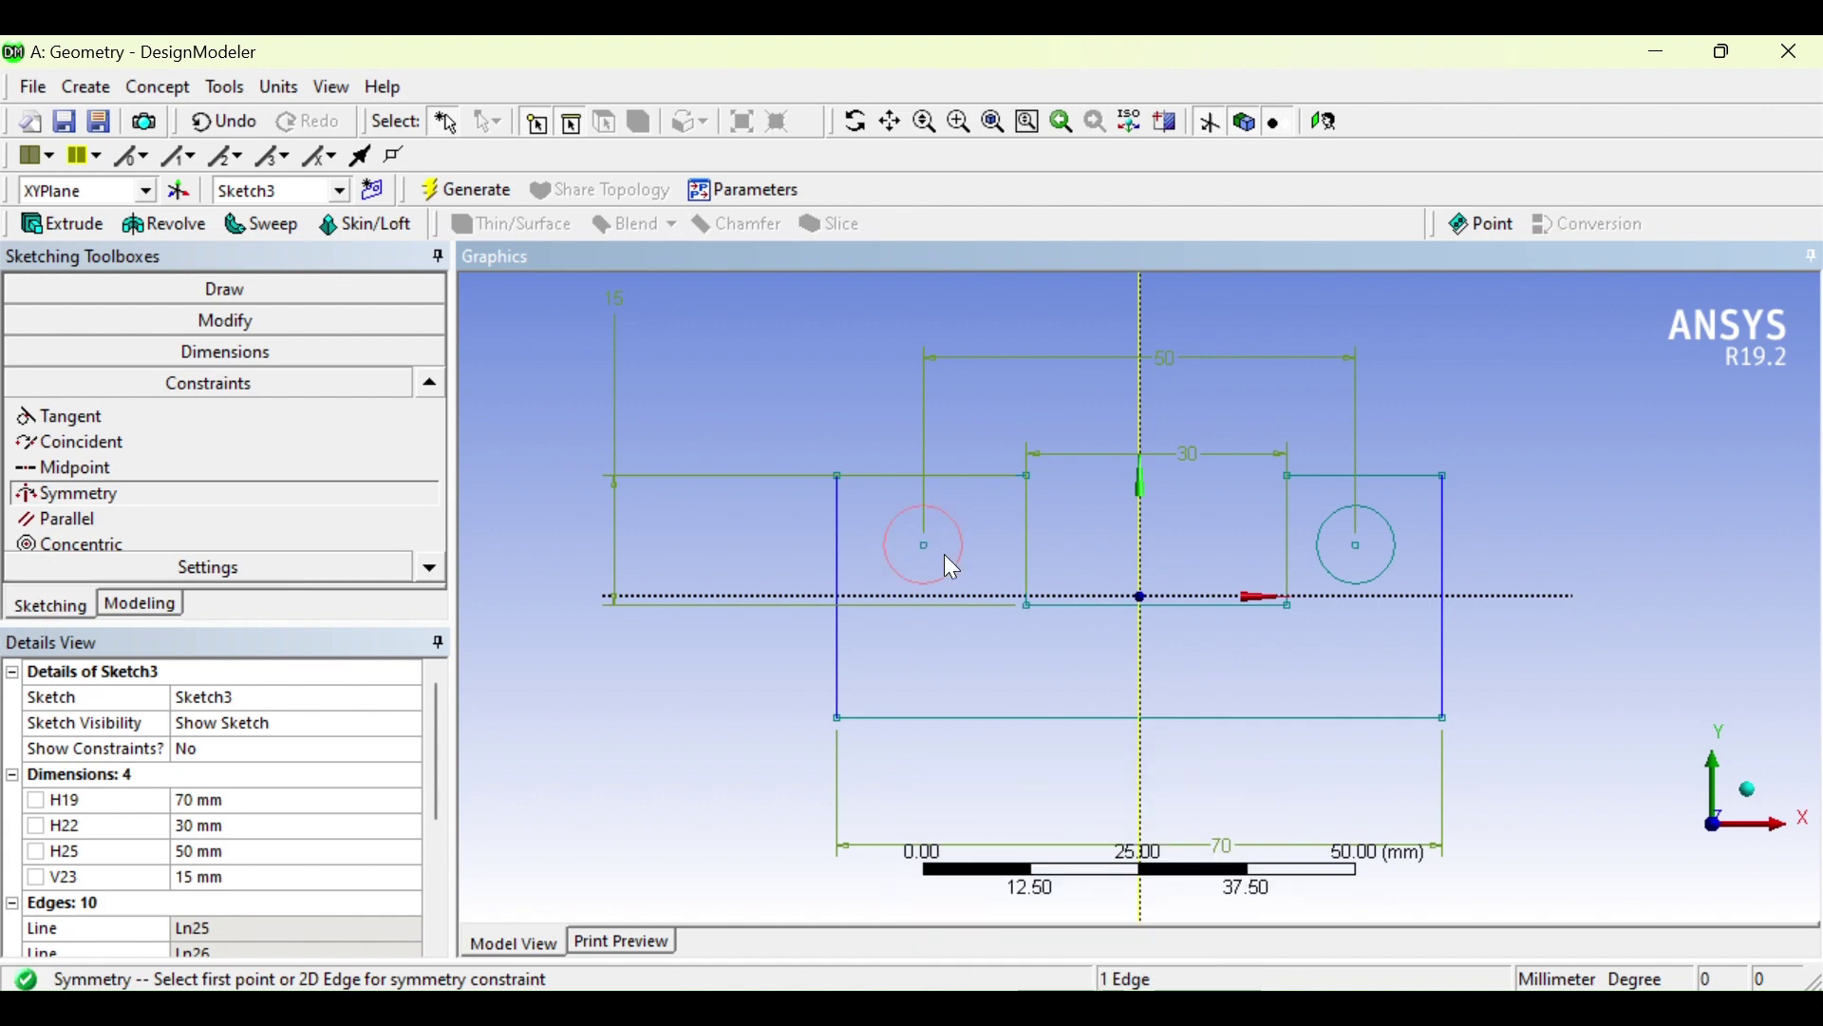
{"action": "left_click", "coordinate": [912, 836]}
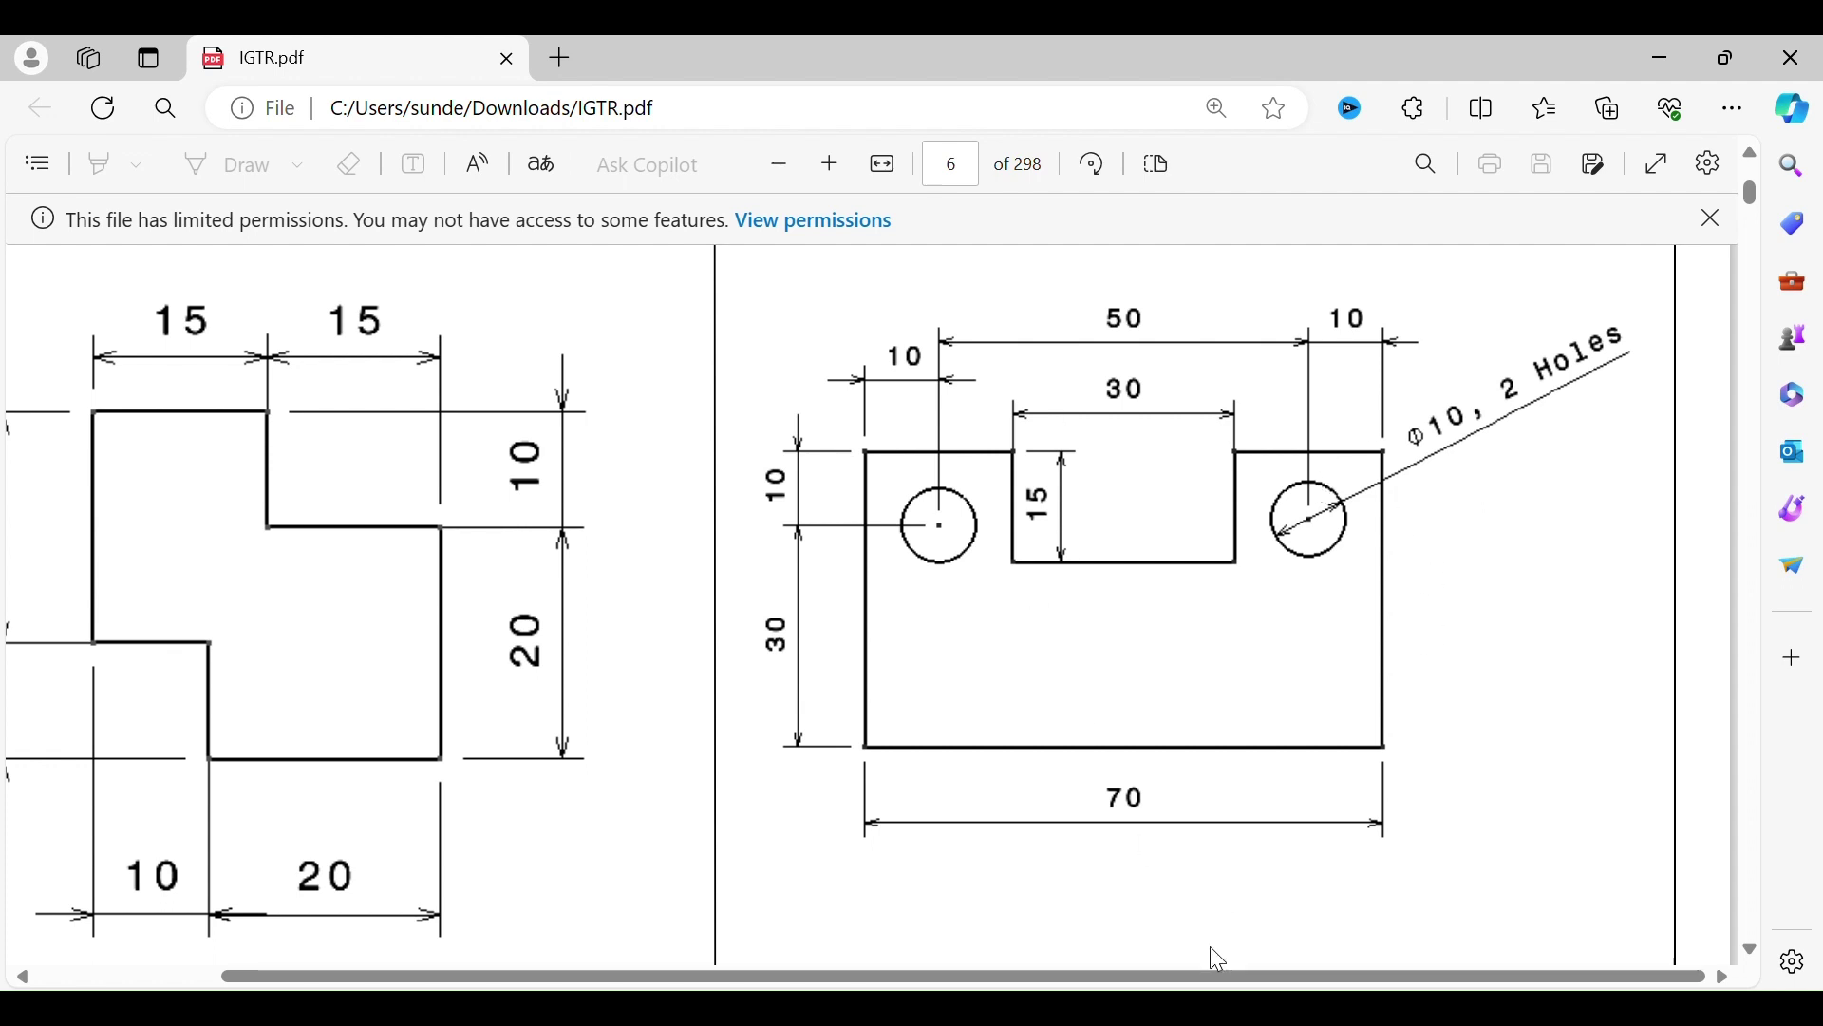
{"action": "left_click", "coordinate": [1226, 1009]}
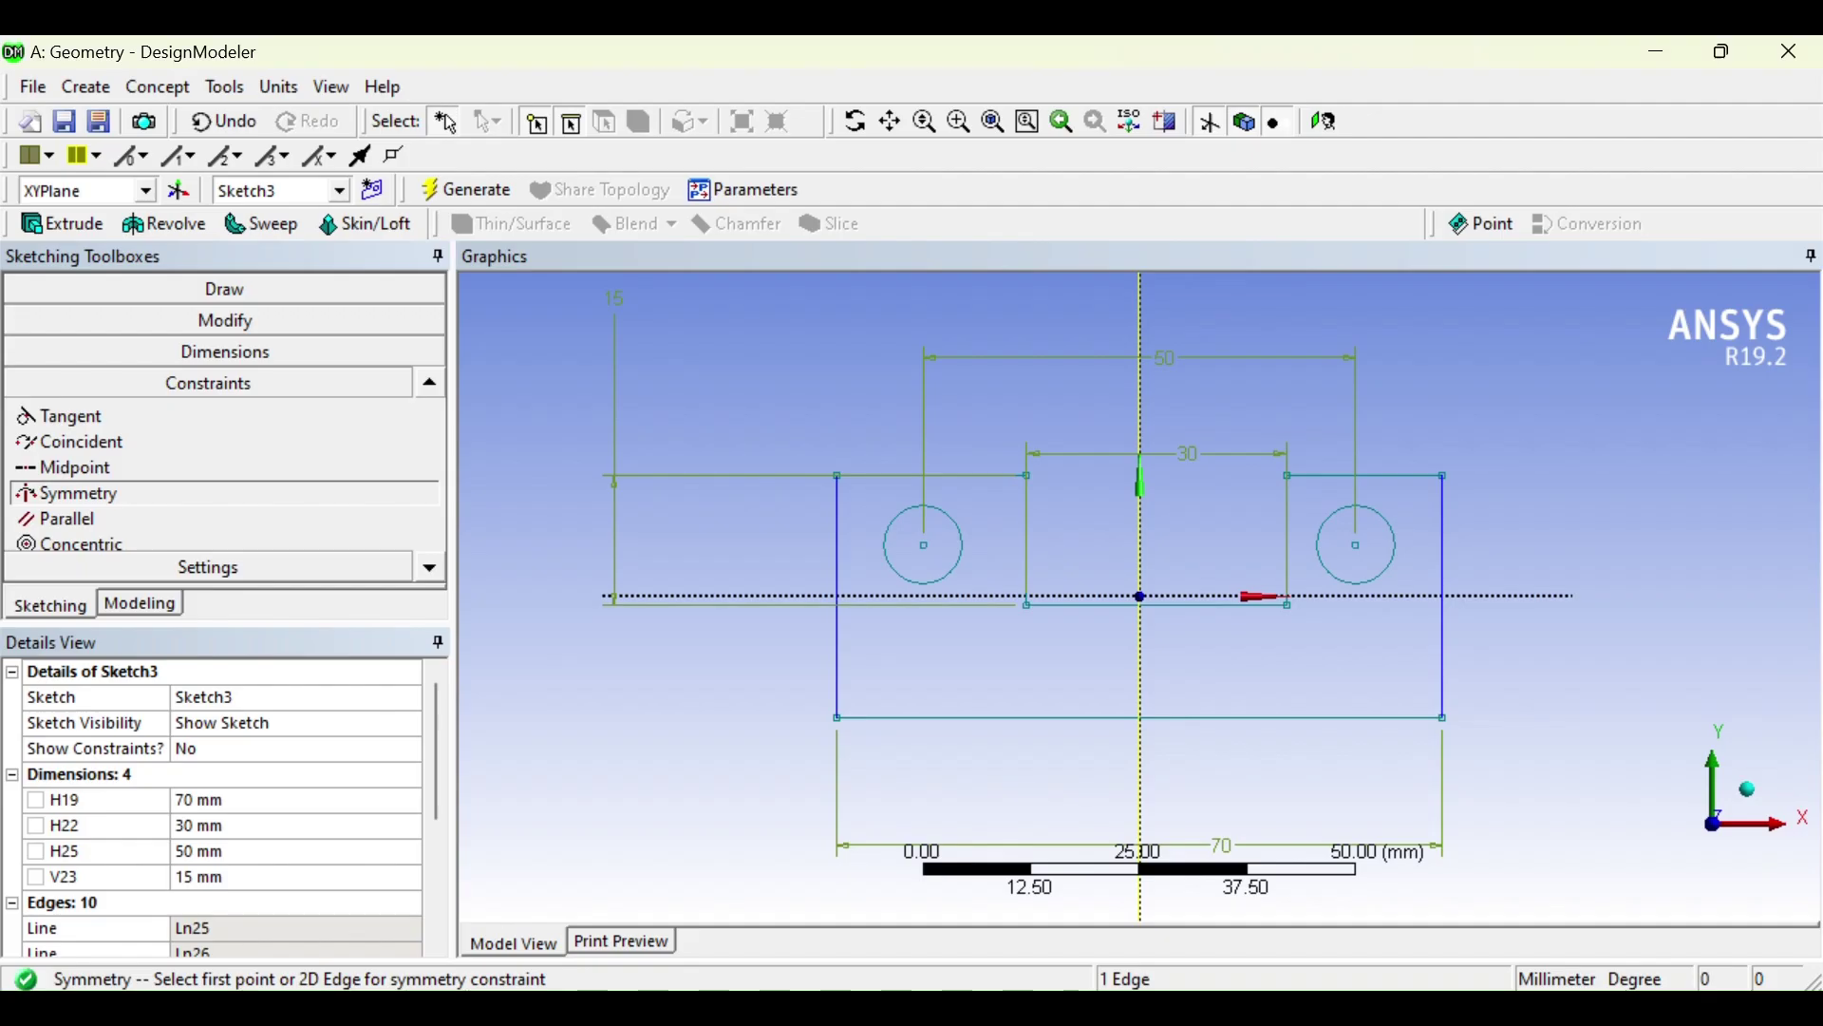
{"action": "left_click", "coordinate": [202, 296]}
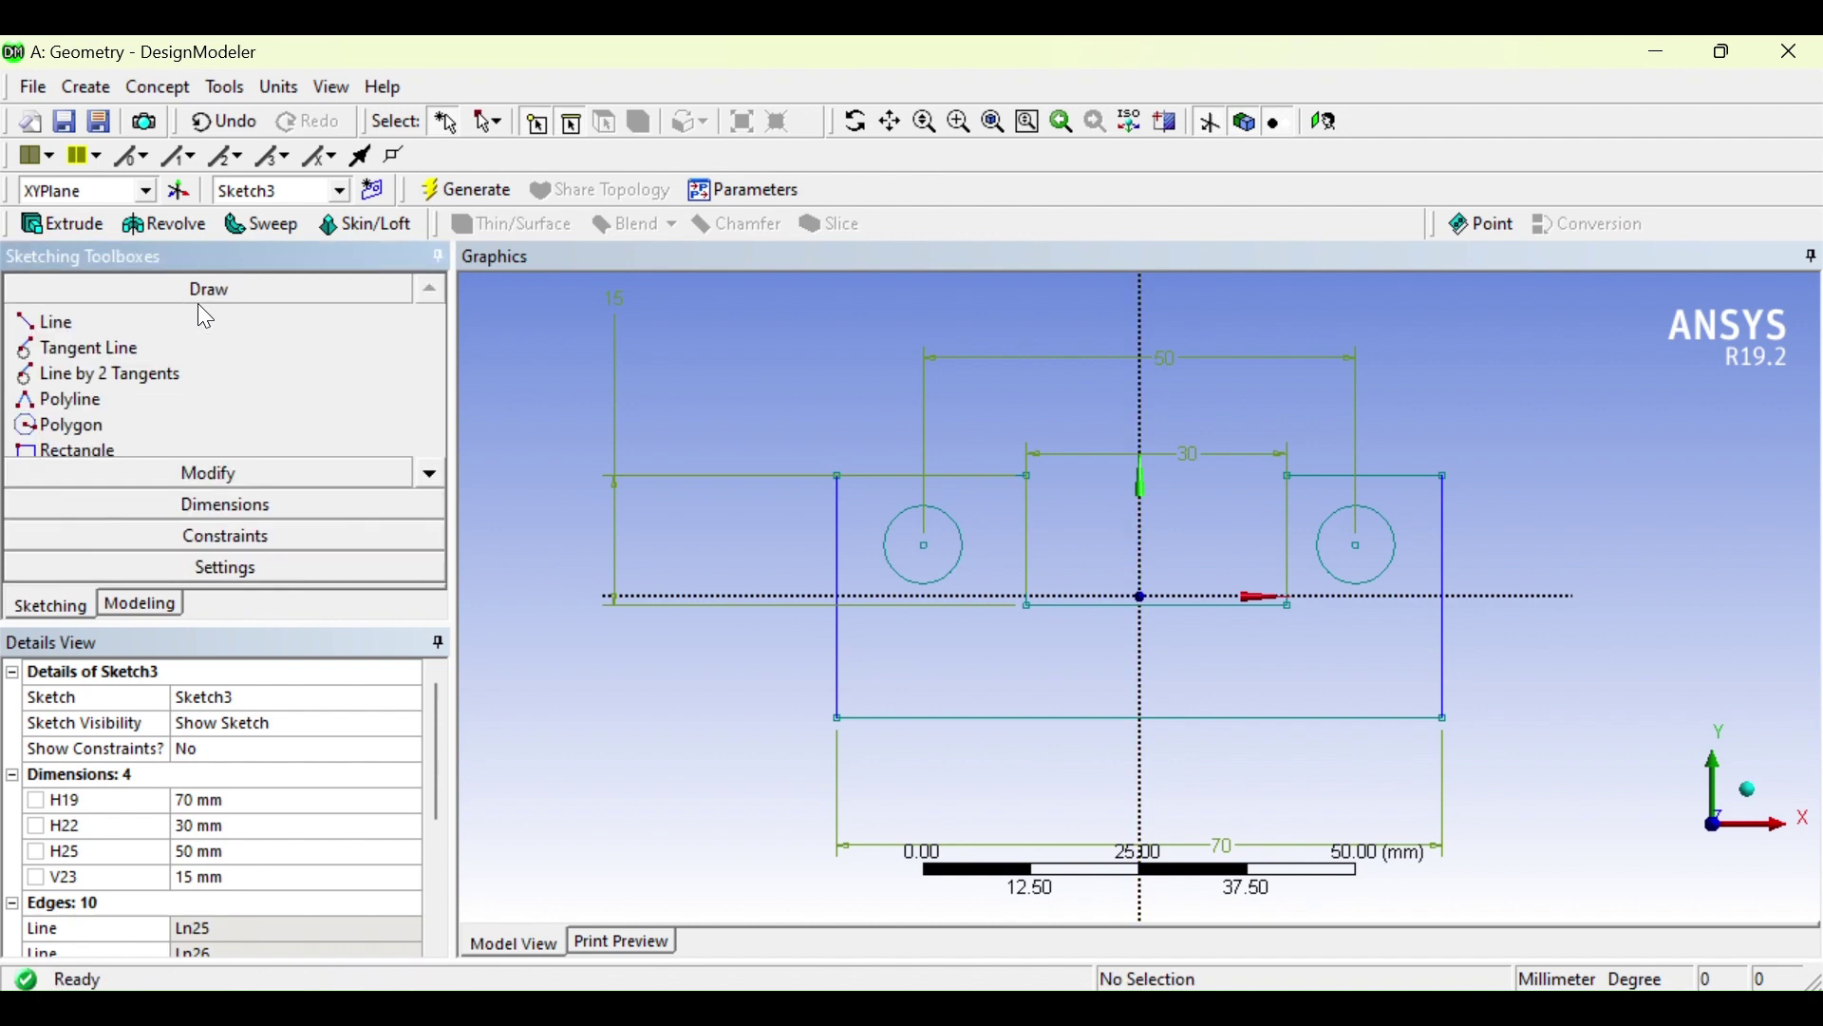
{"action": "left_click", "coordinate": [264, 502]}
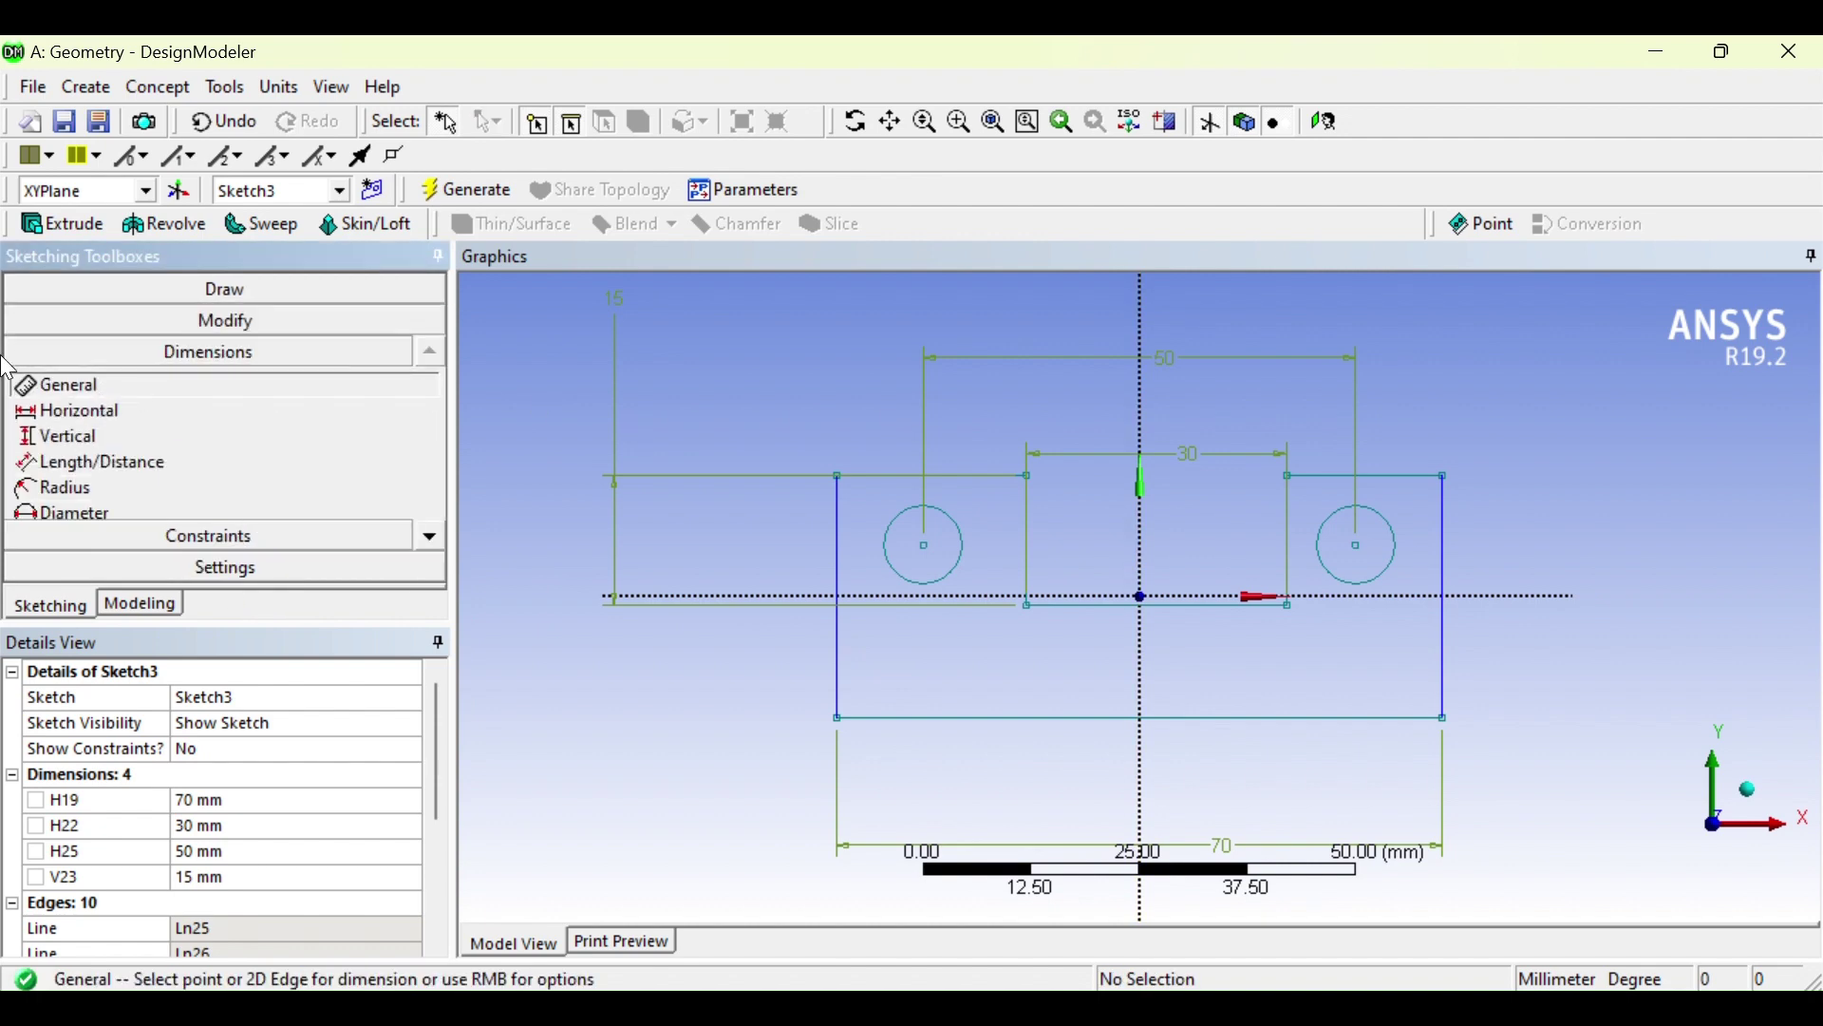
{"action": "left_click", "coordinate": [132, 466]}
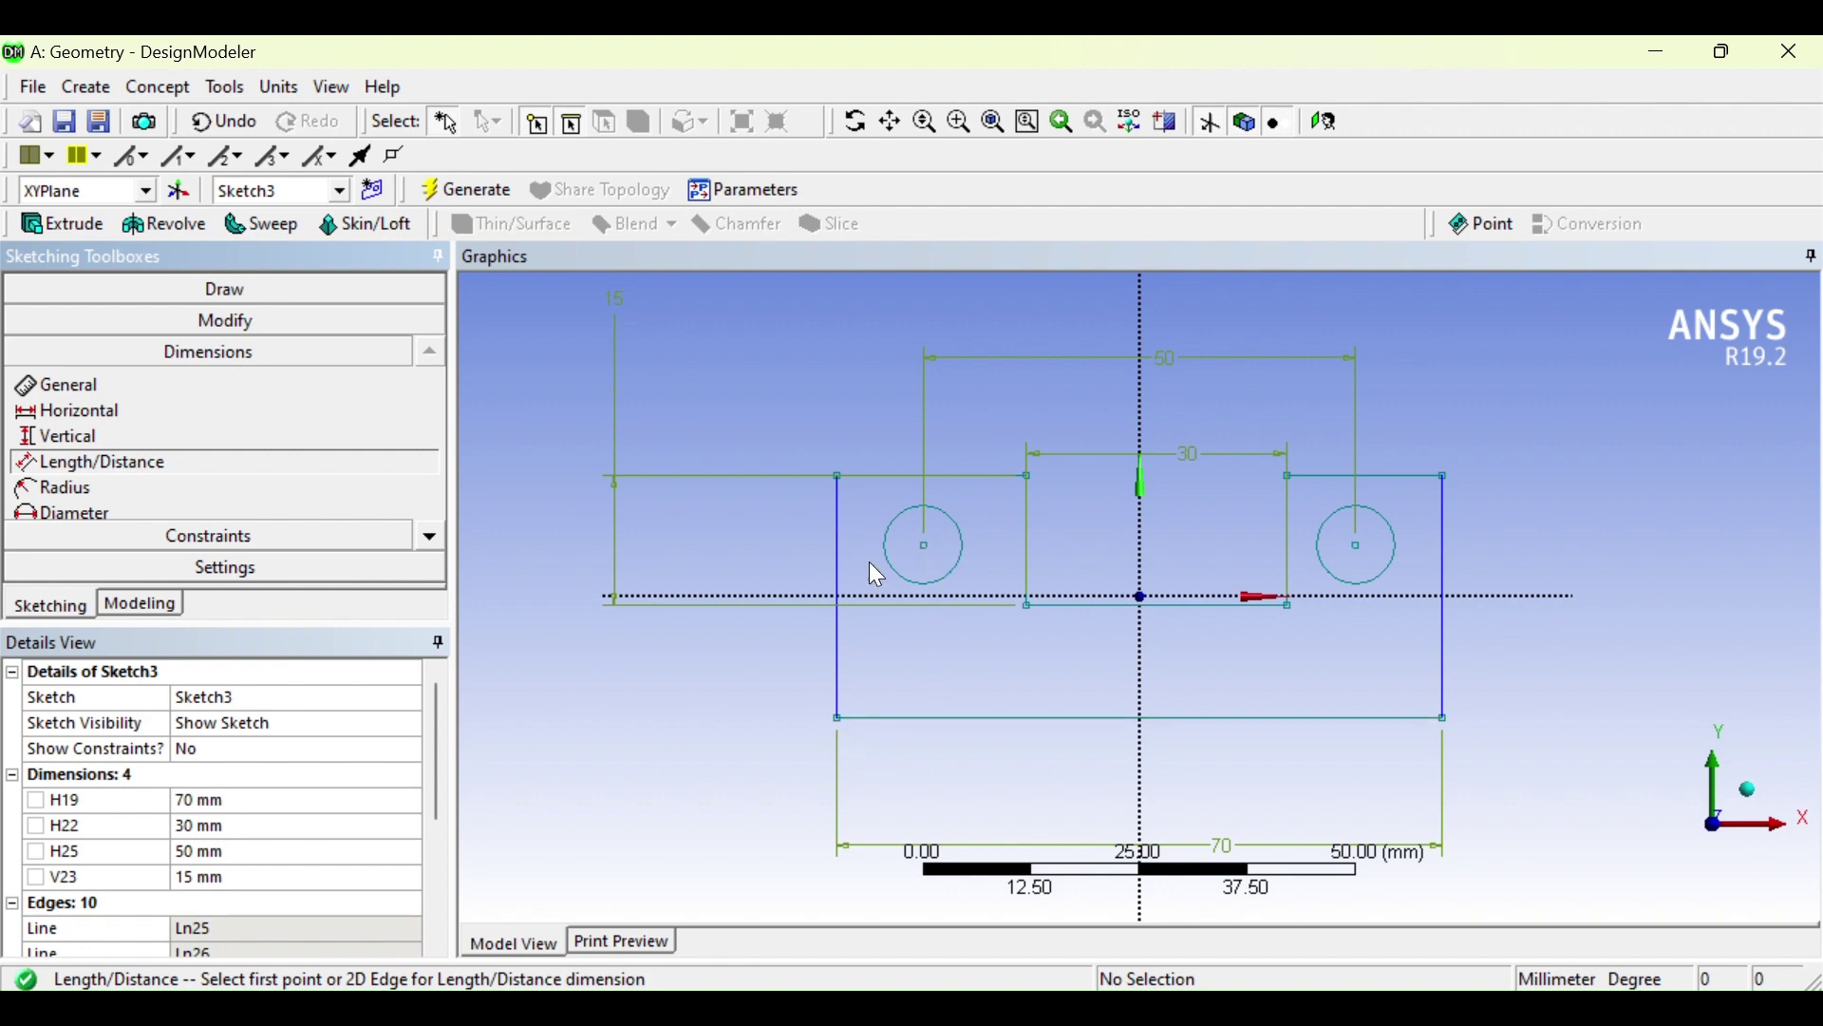
{"action": "left_click", "coordinate": [927, 548]}
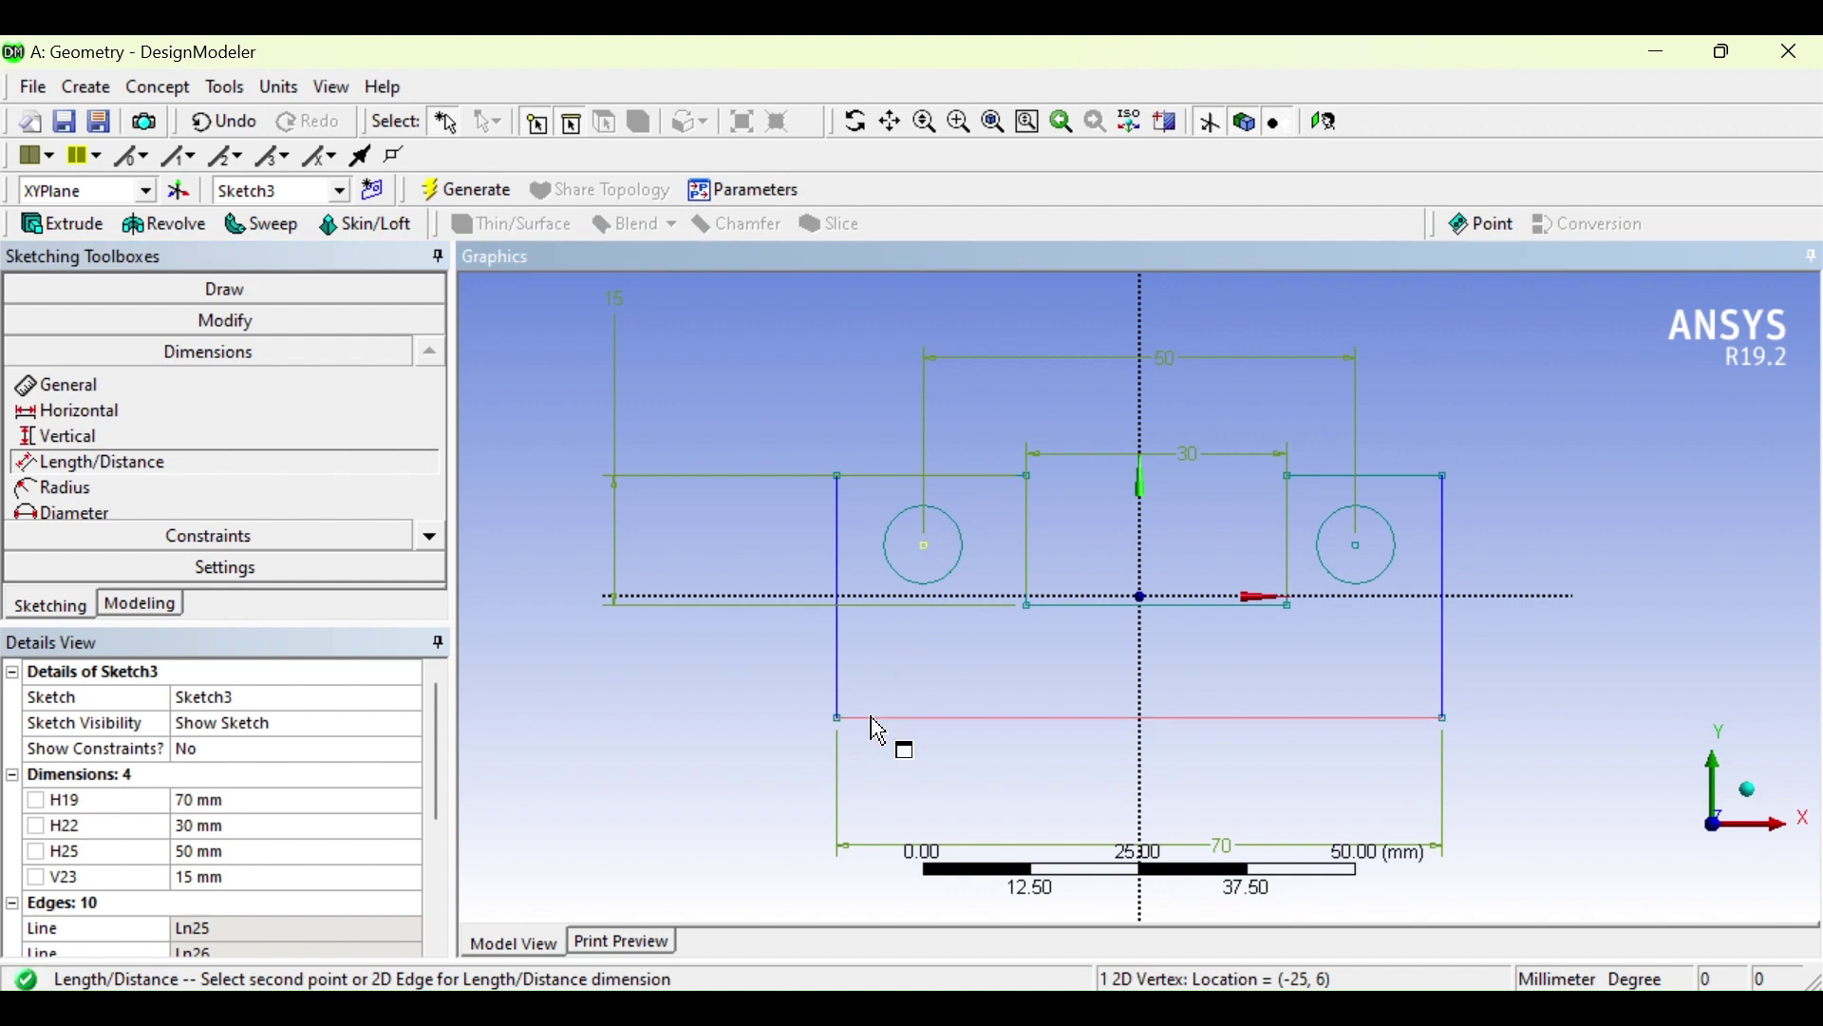
{"action": "left_click", "coordinate": [838, 718]}
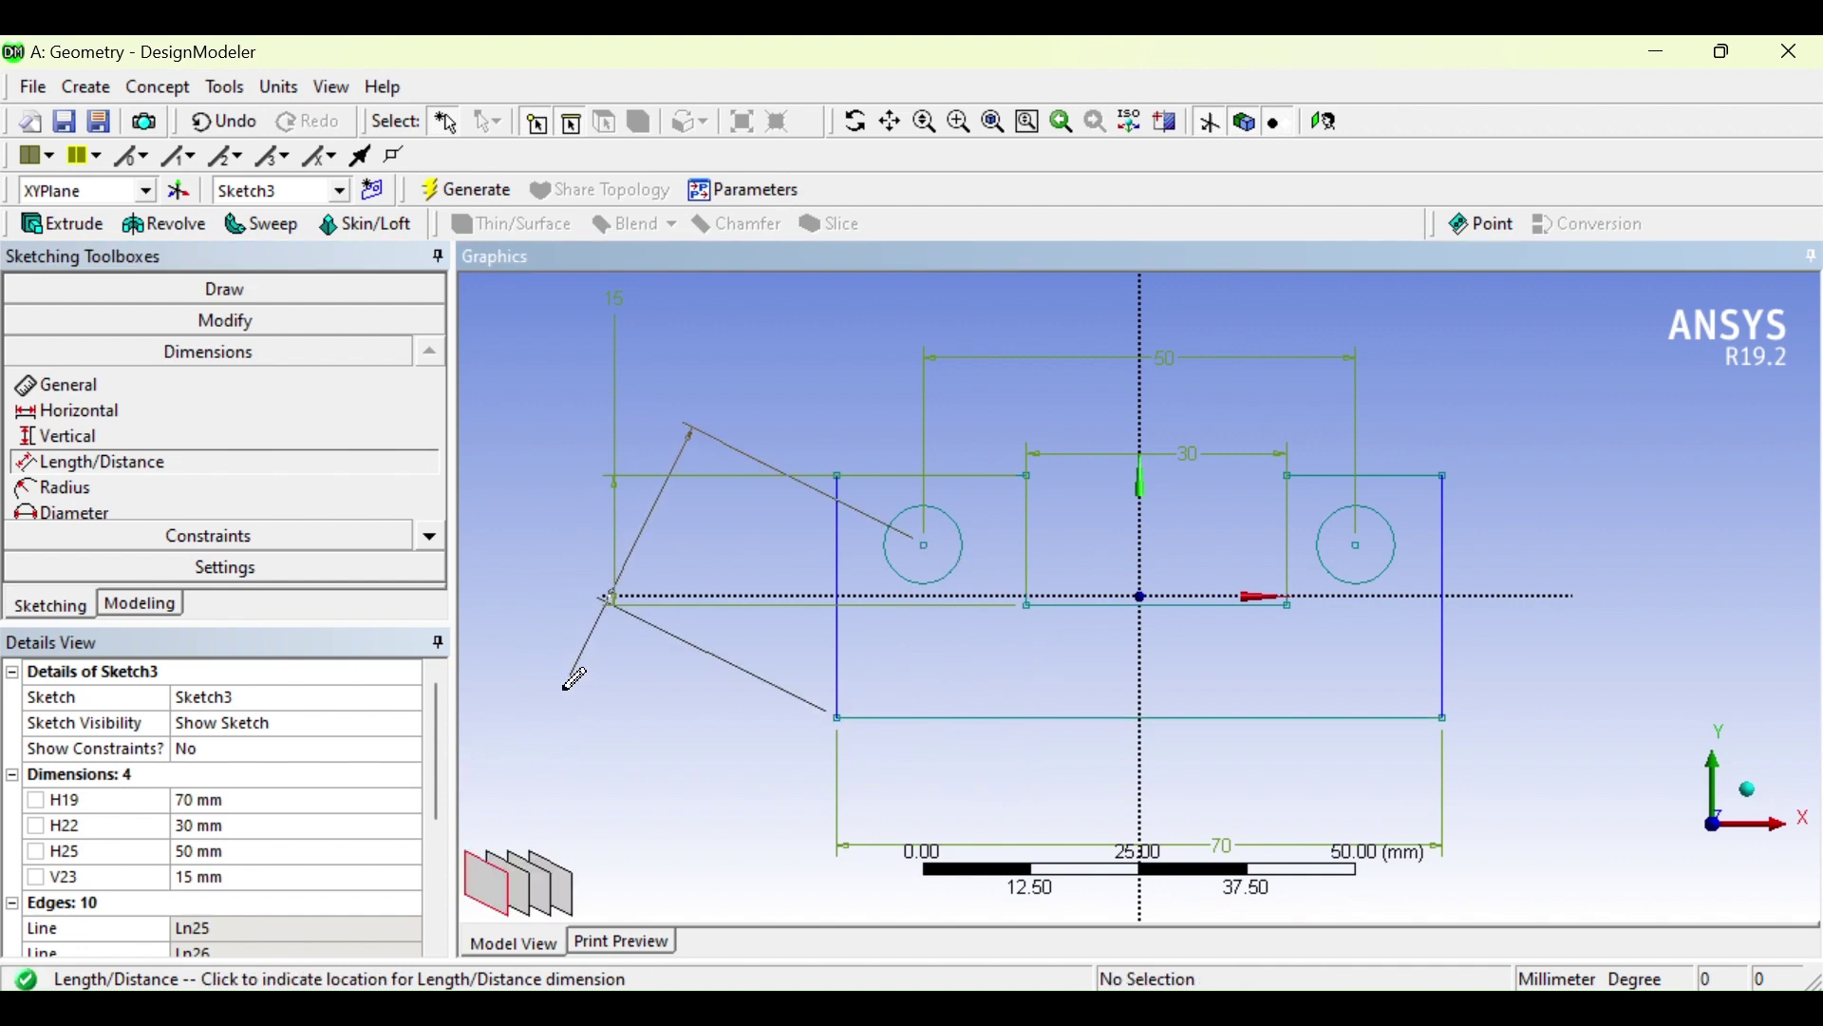
{"action": "key", "text": "Escape"}
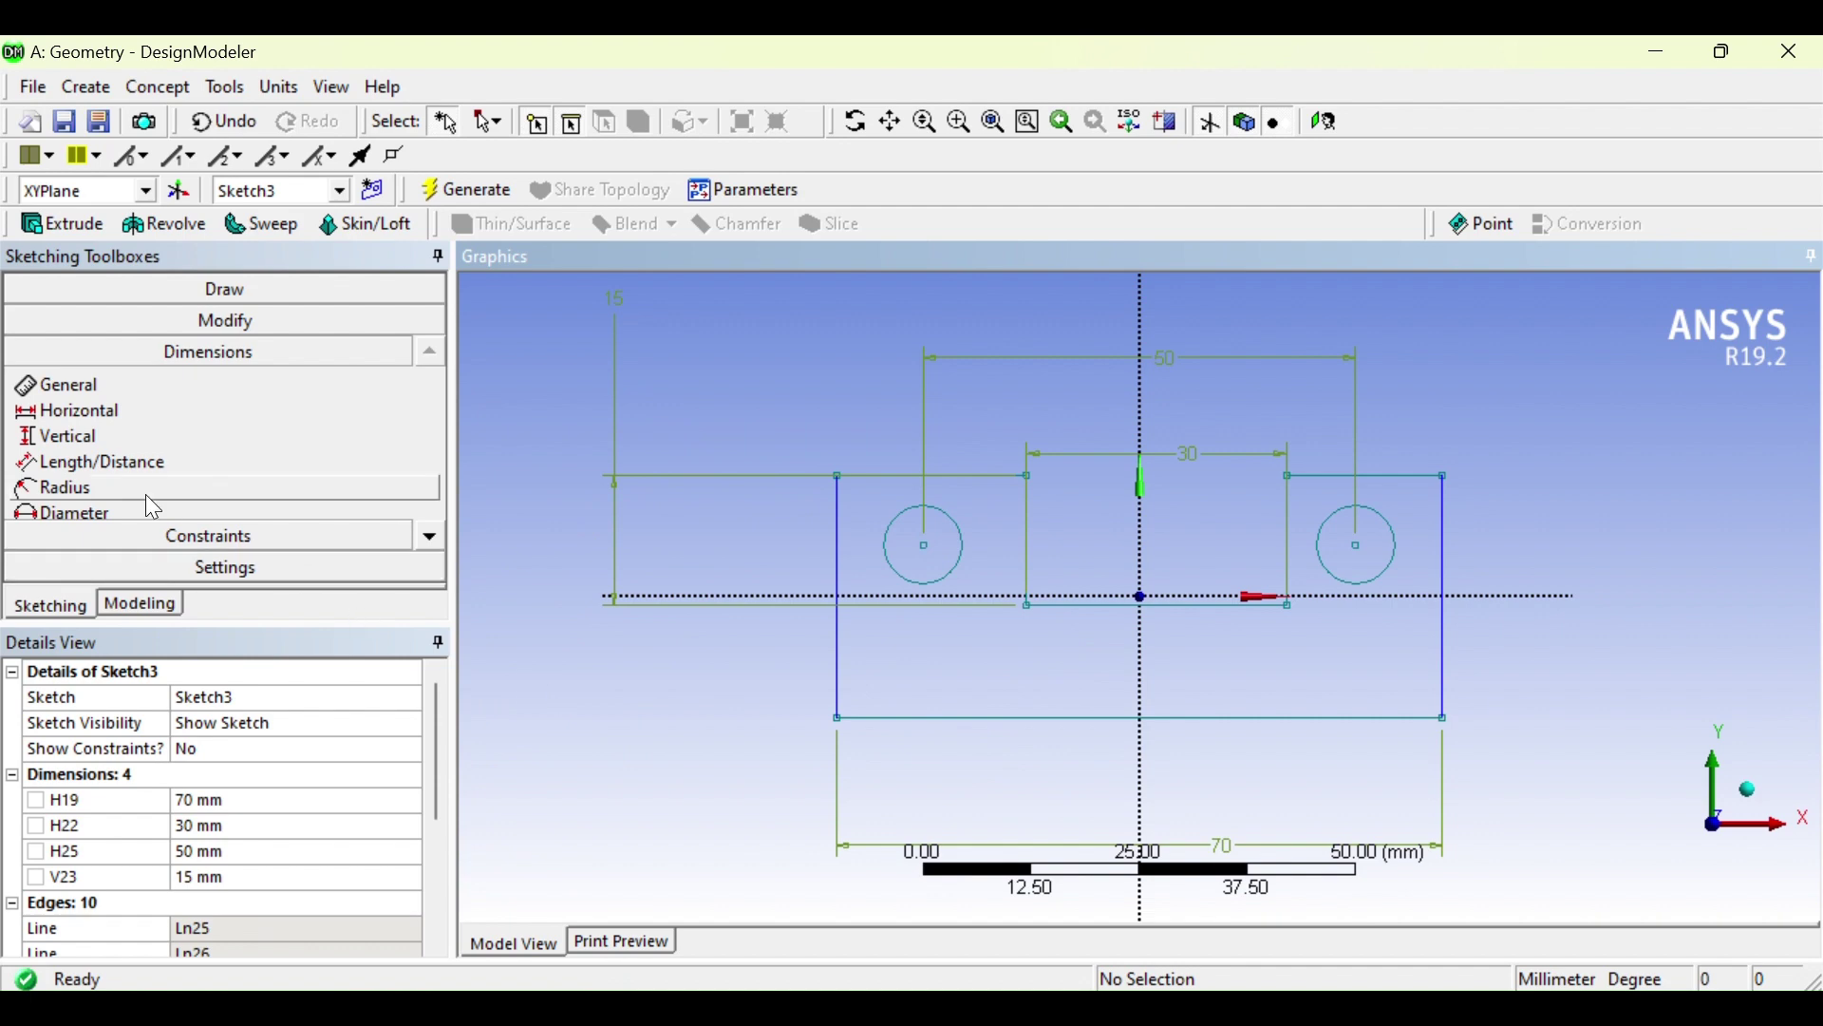
{"action": "left_click", "coordinate": [927, 548]}
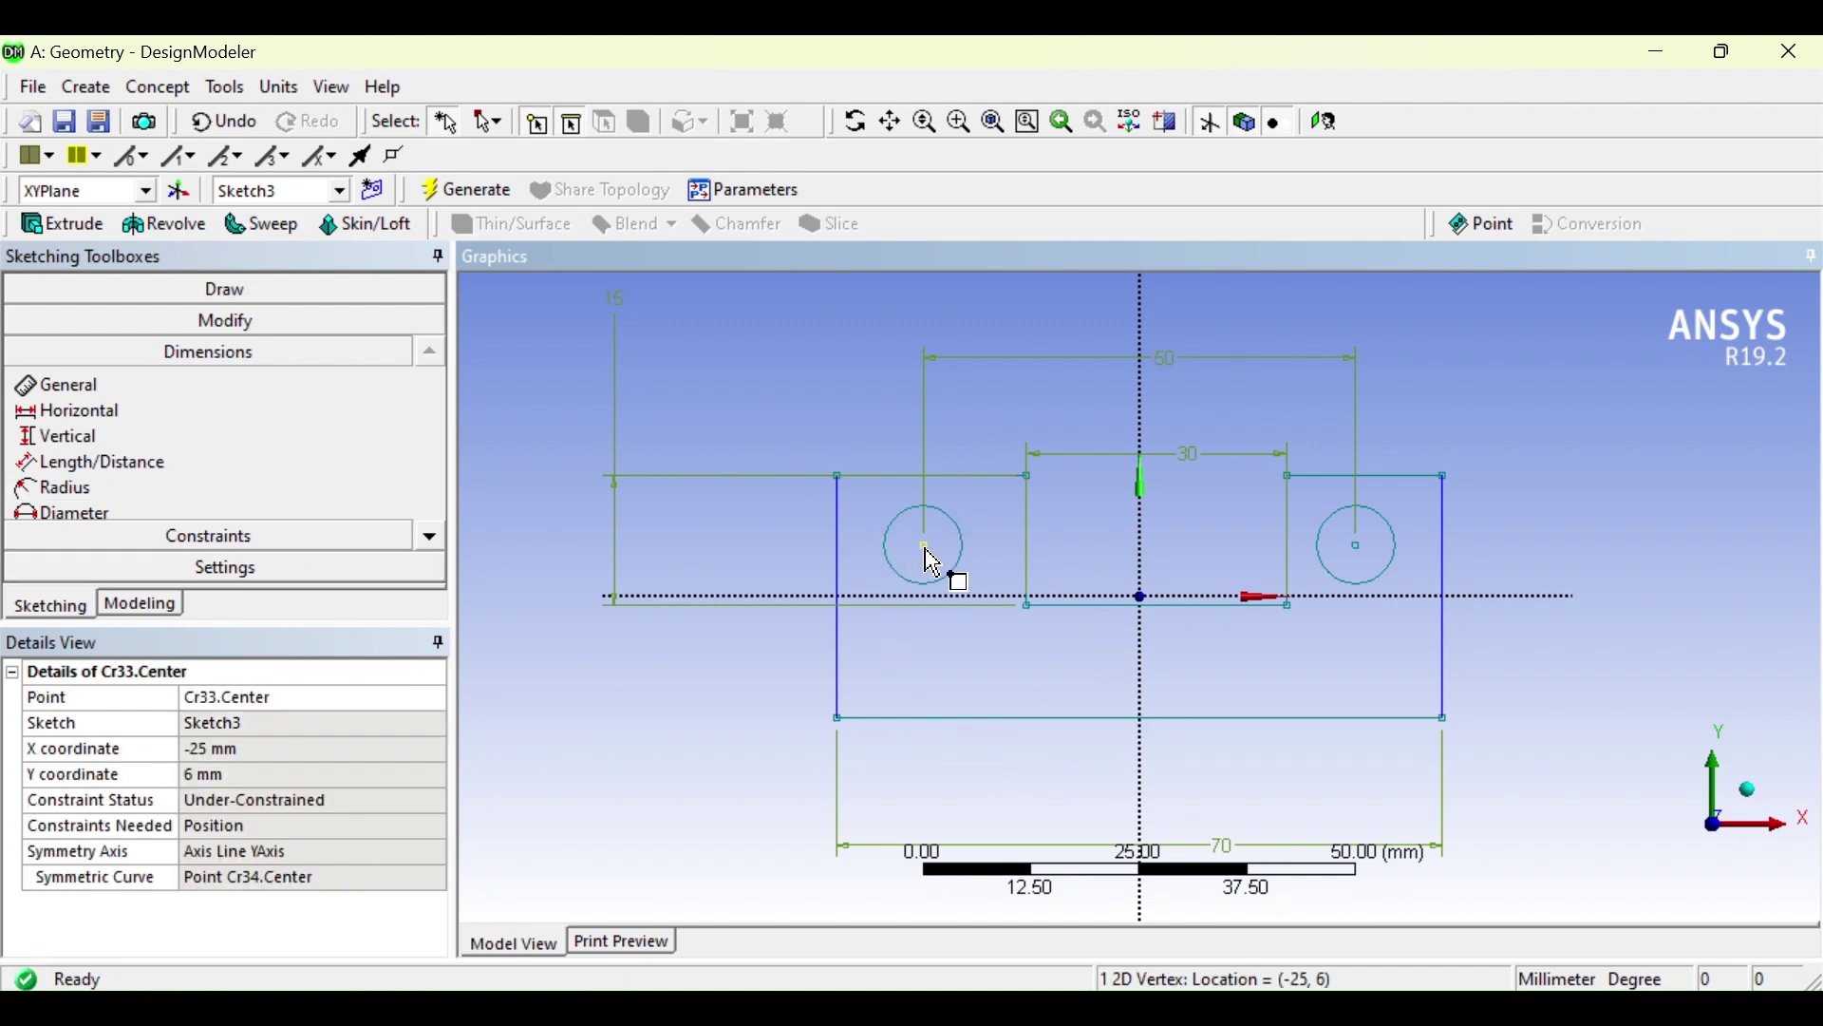
{"action": "left_click", "coordinate": [839, 720], "text": "ctrl"}
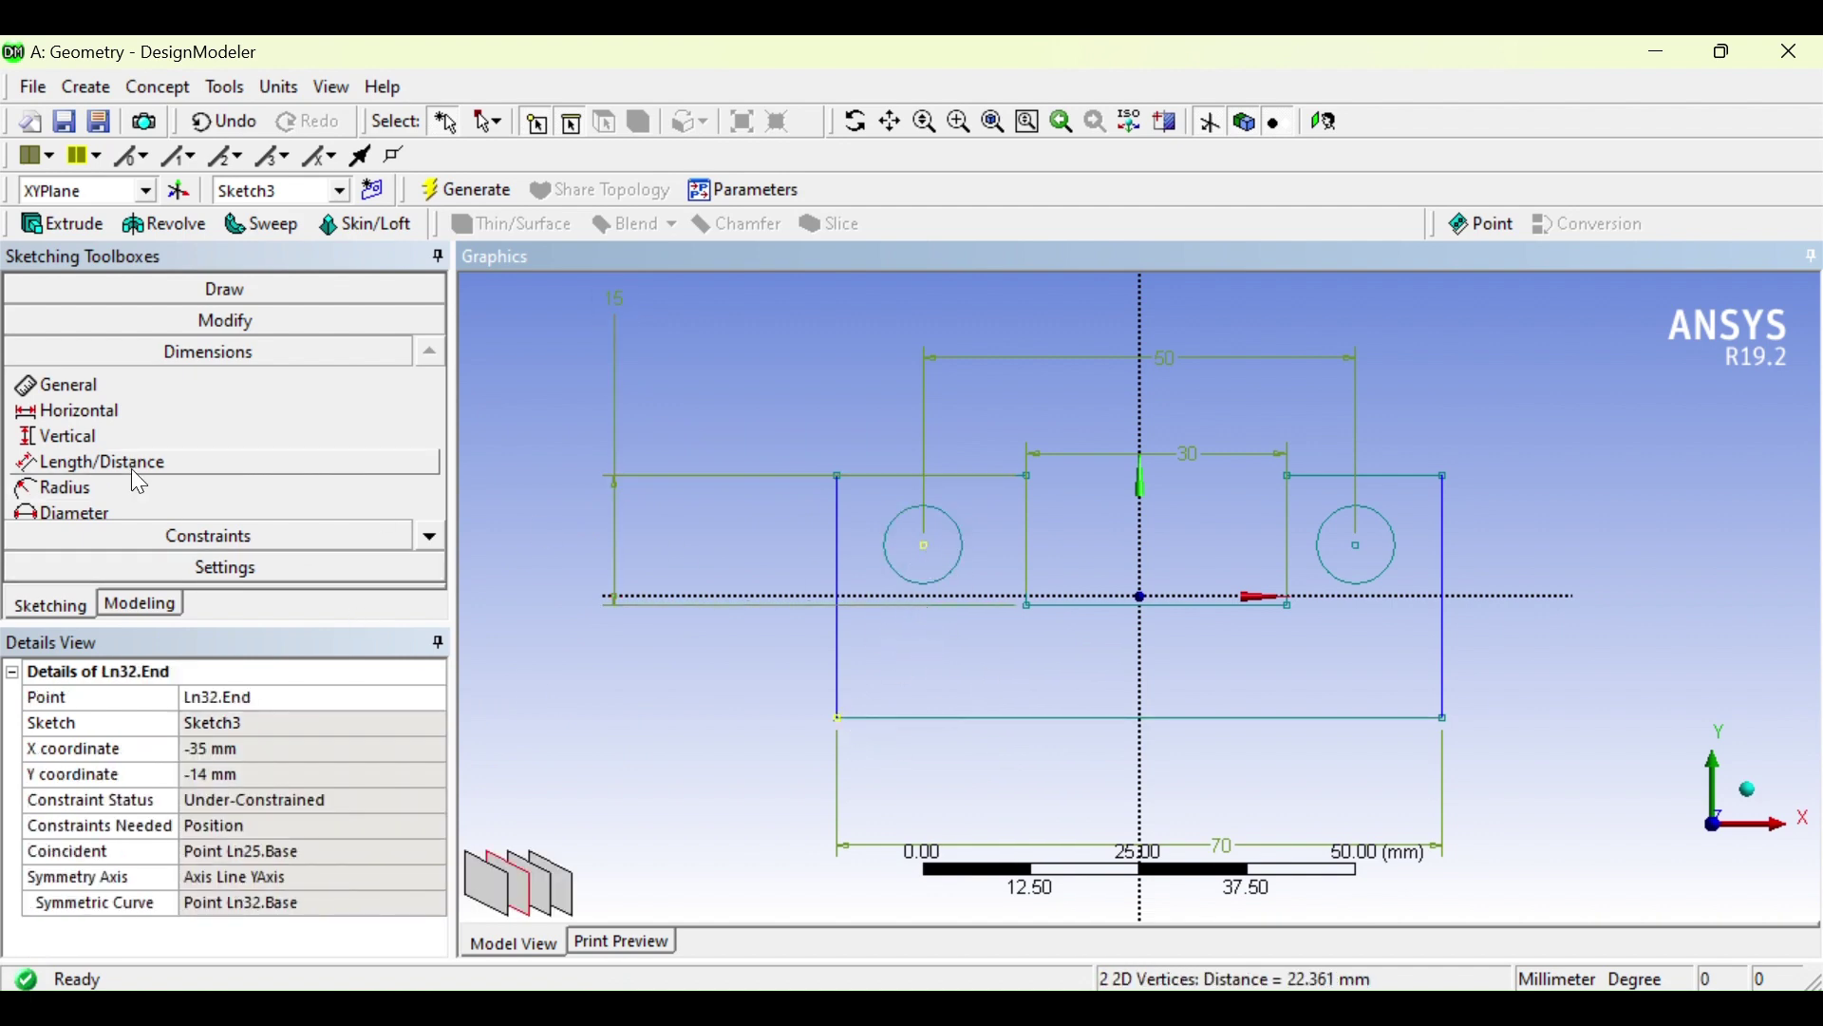
{"action": "left_click", "coordinate": [65, 468]}
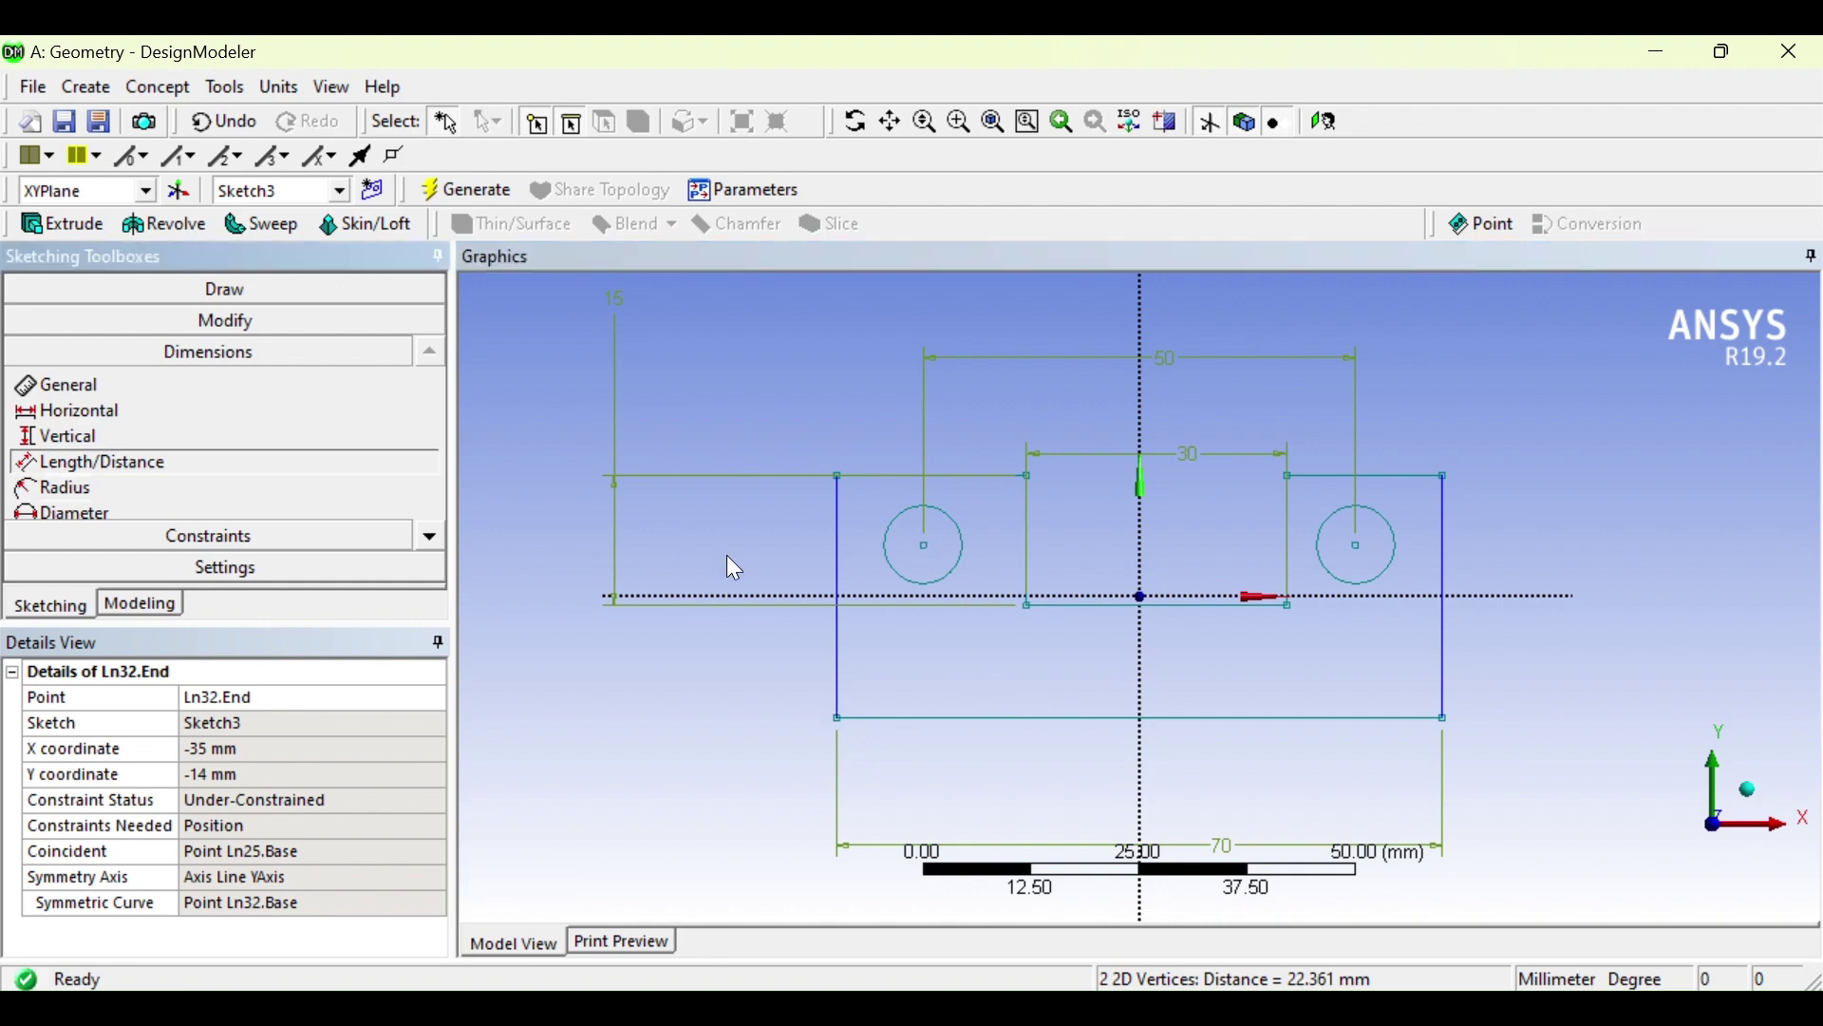
{"action": "left_click", "coordinate": [924, 548]}
{"action": "left_click", "coordinate": [839, 719]}
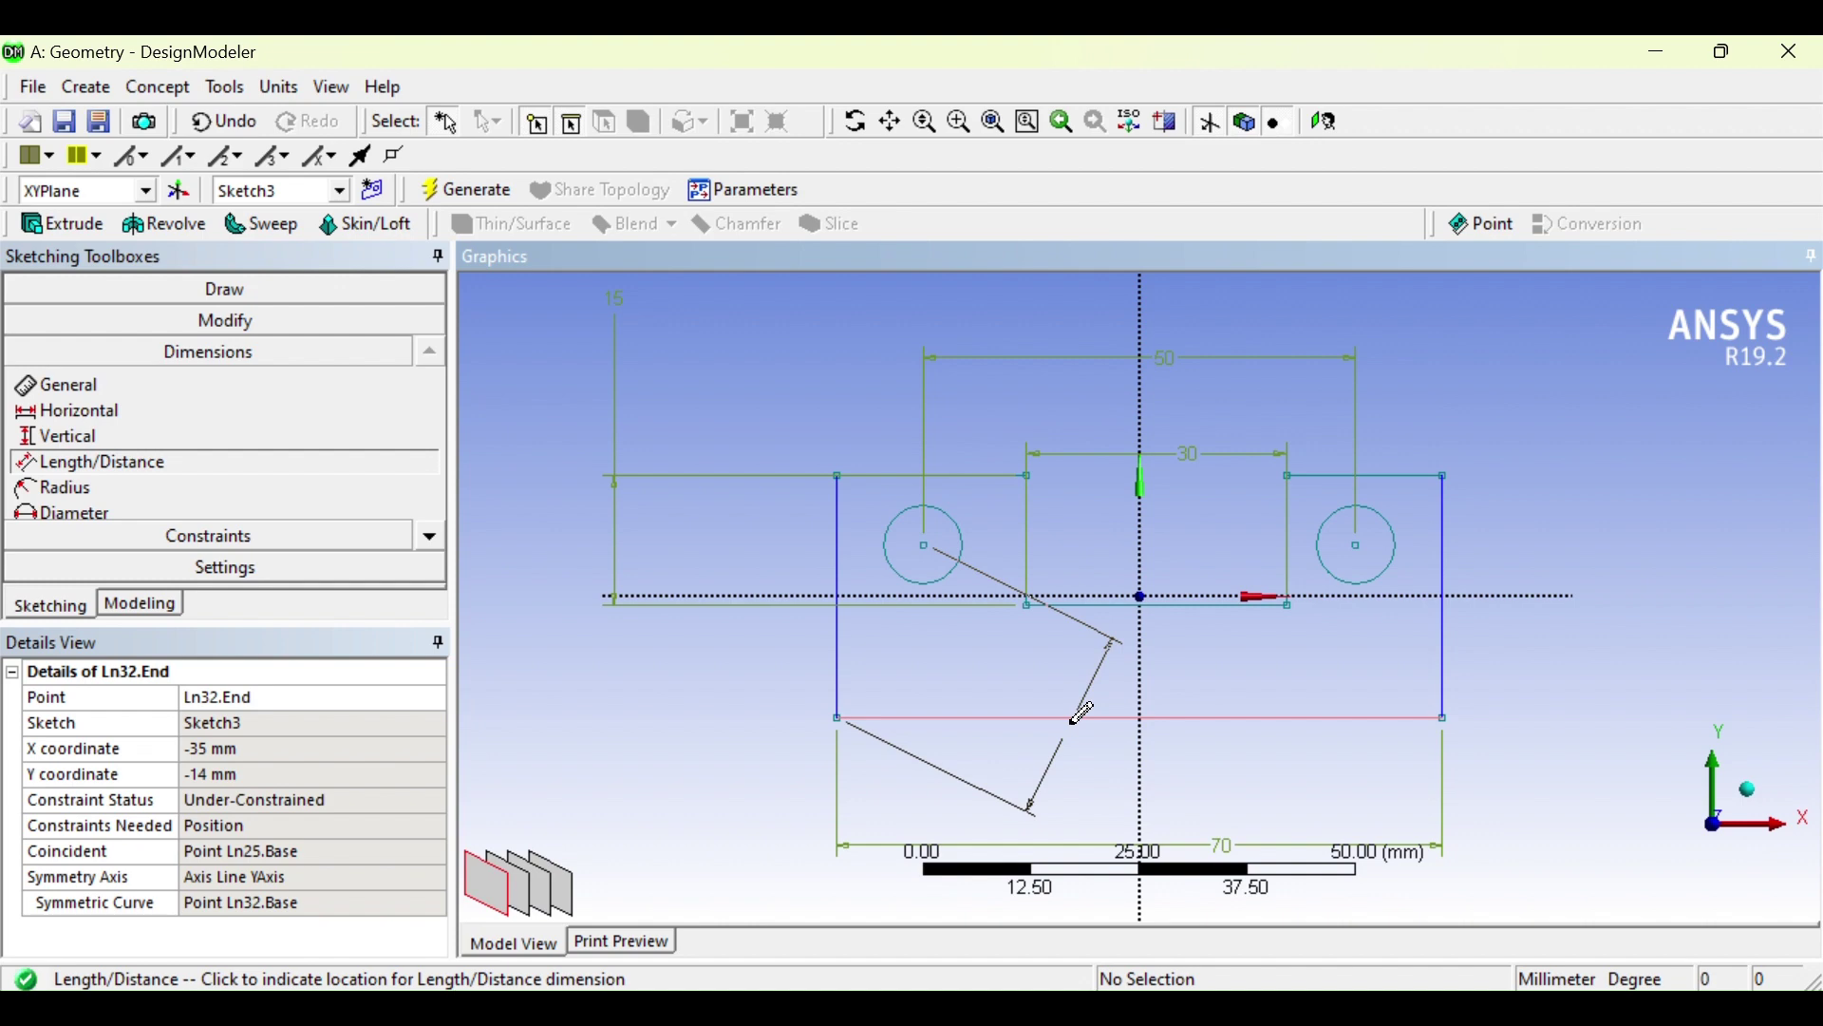
{"action": "key", "text": "Escape"}
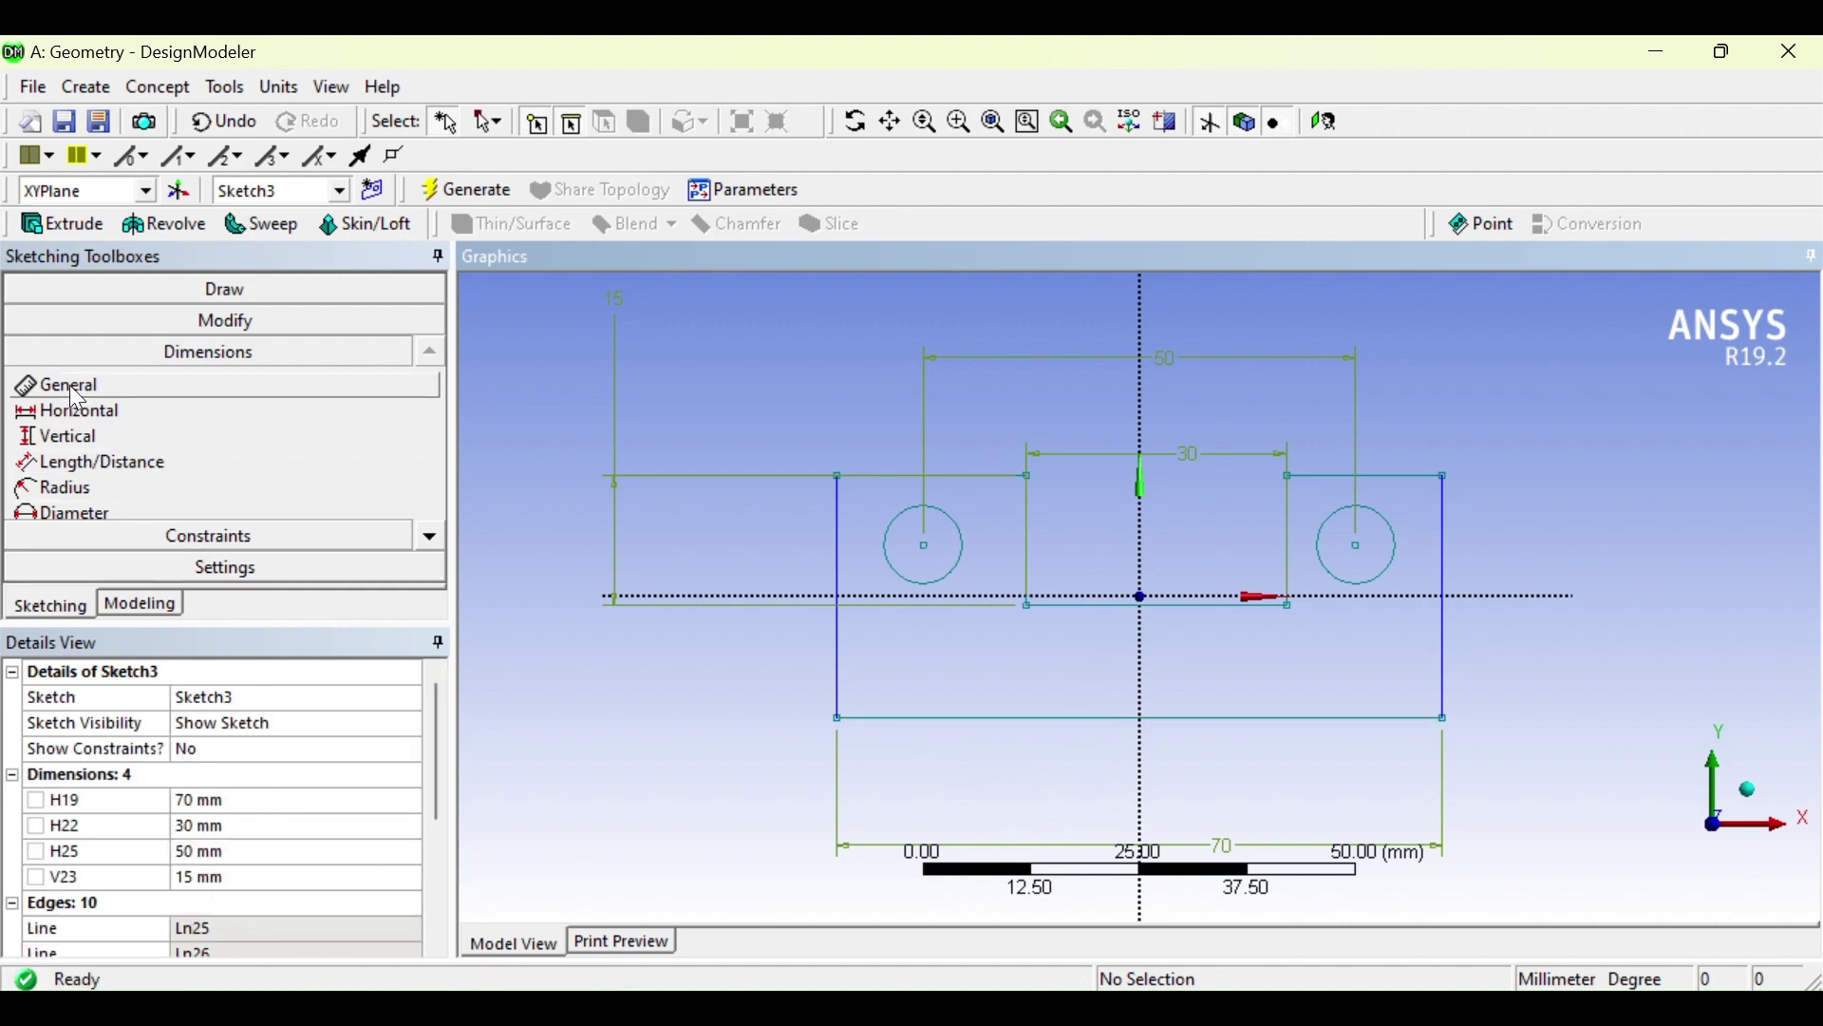
Dimension the vertical distance between the left hole's centre and the plate's lower-left corner, and set it to 30 mm
{"action": "left_click", "coordinate": [99, 437]}
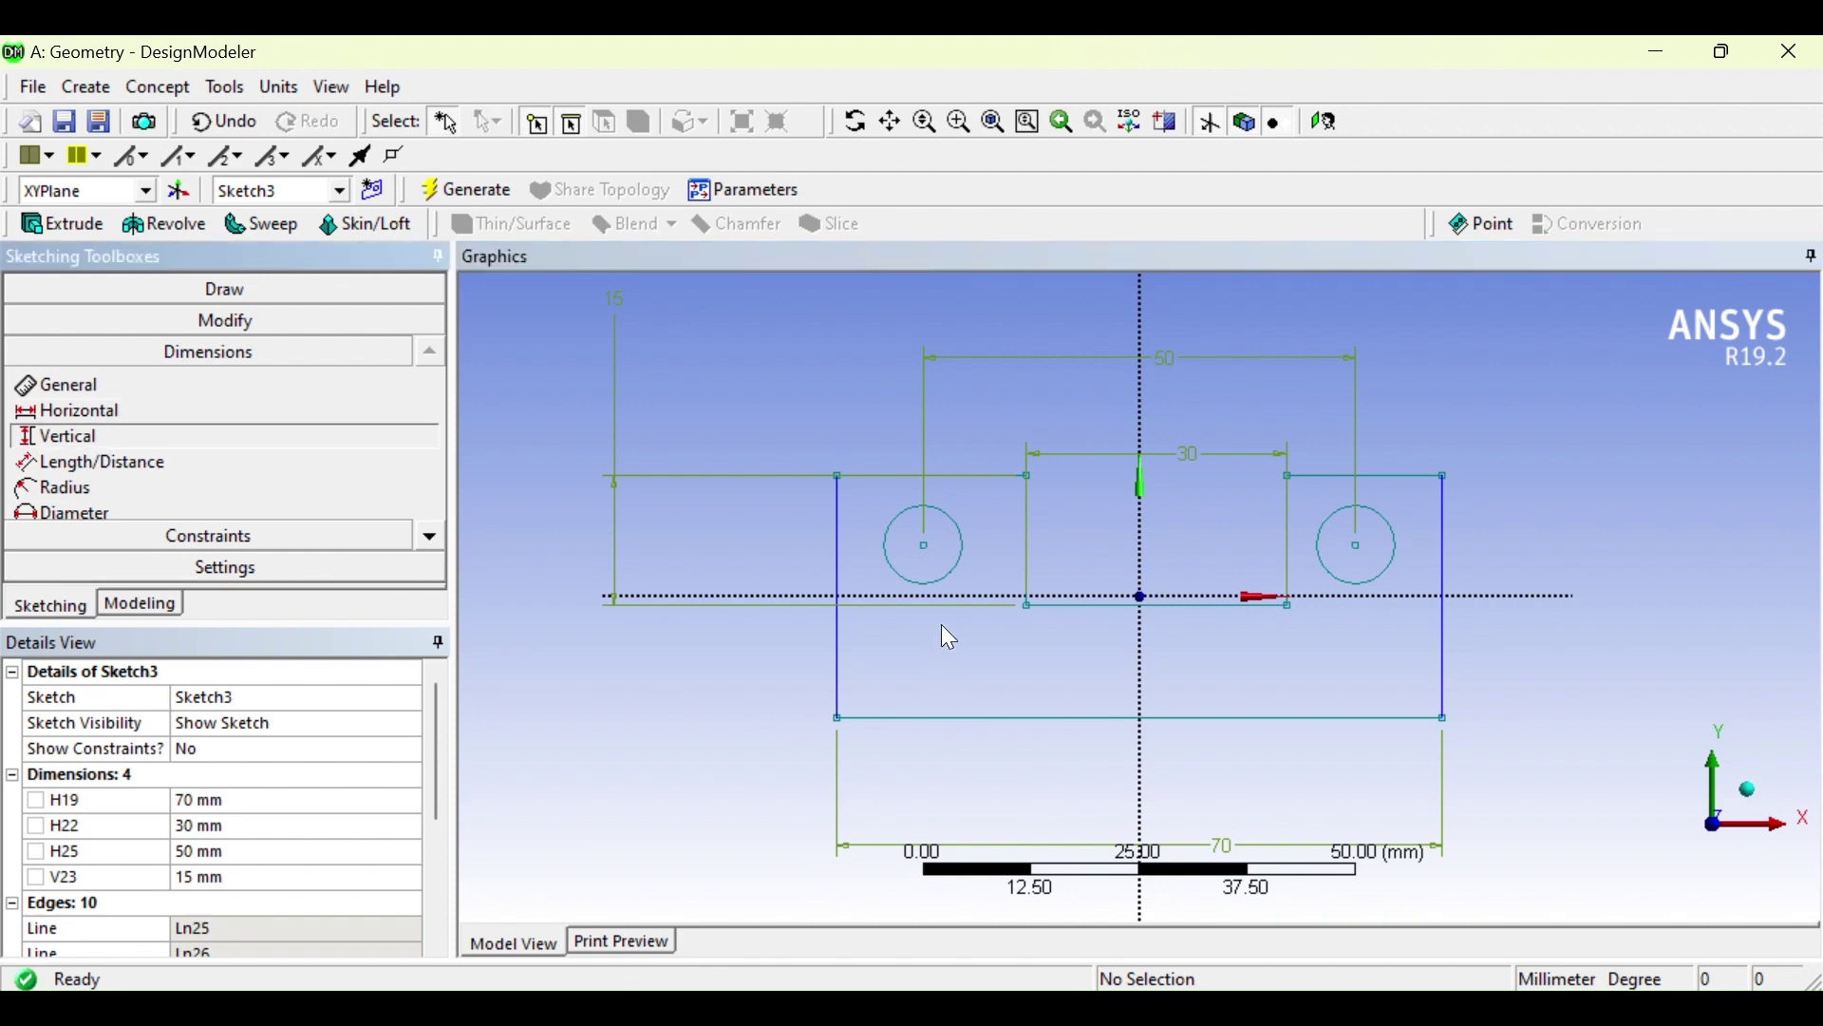
{"action": "left_click", "coordinate": [926, 547]}
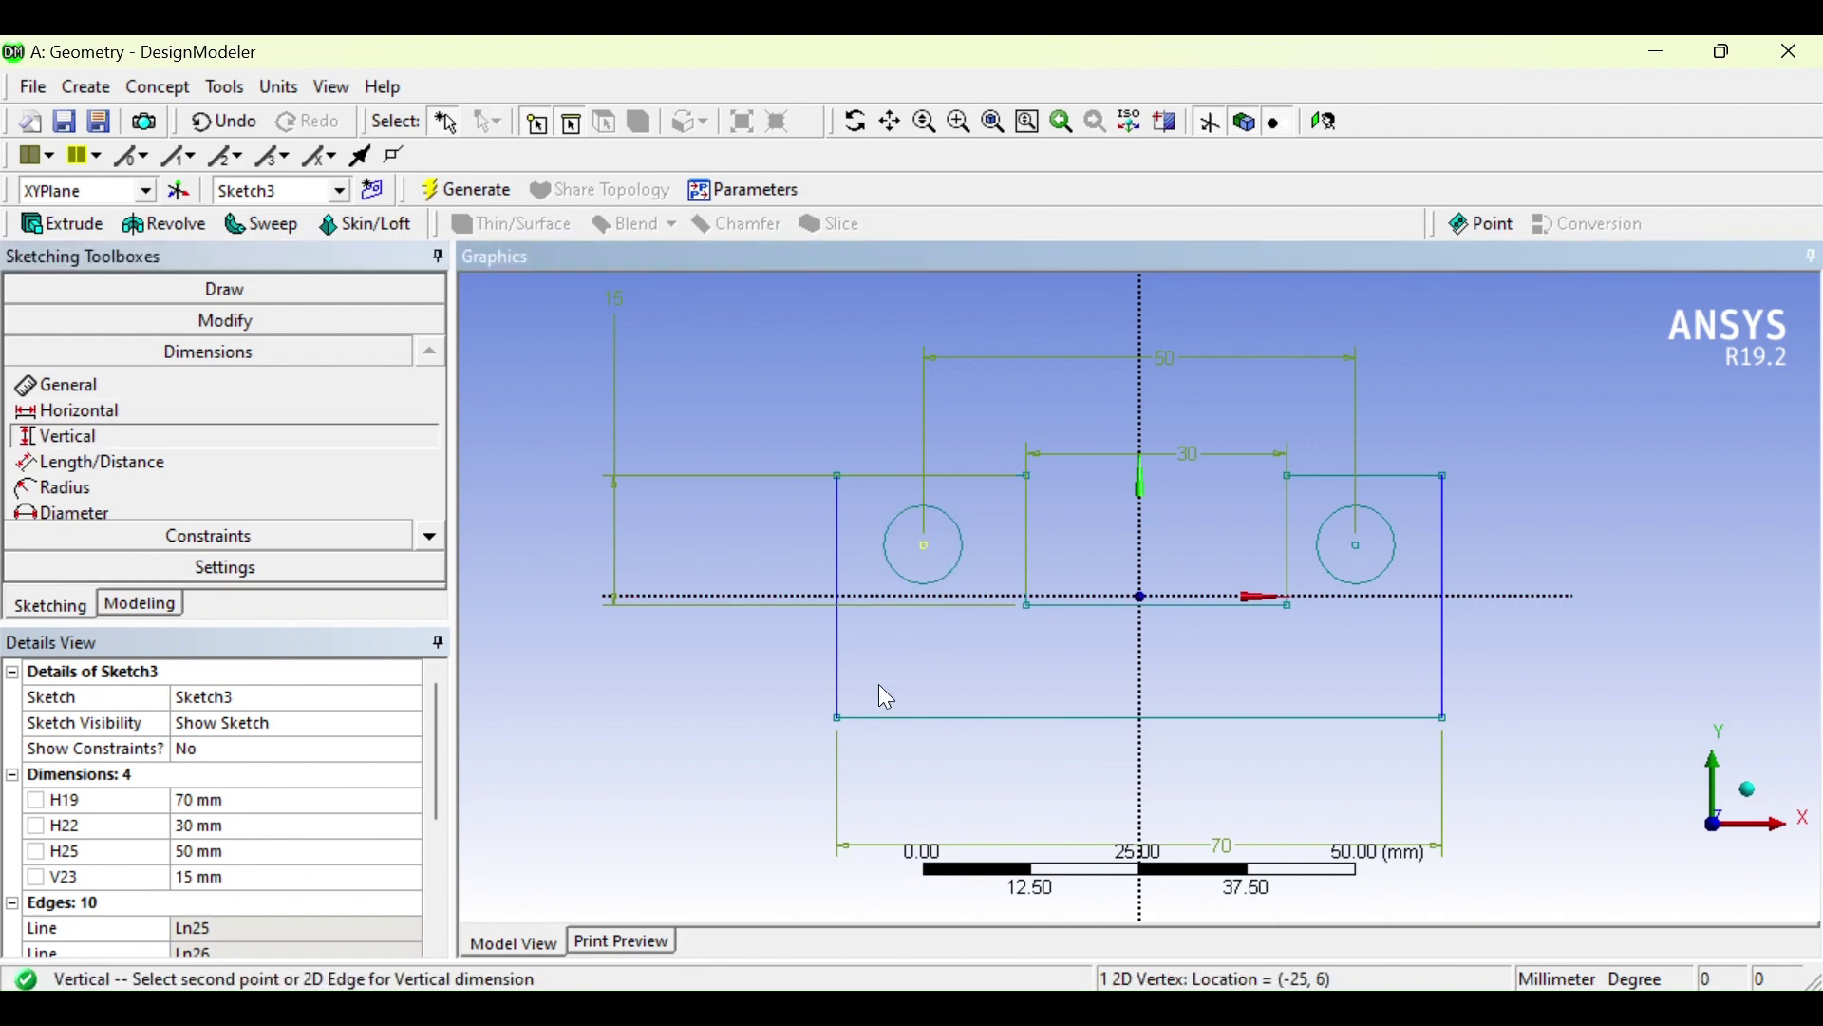
{"action": "left_click", "coordinate": [839, 720]}
{"action": "left_click", "coordinate": [577, 671]}
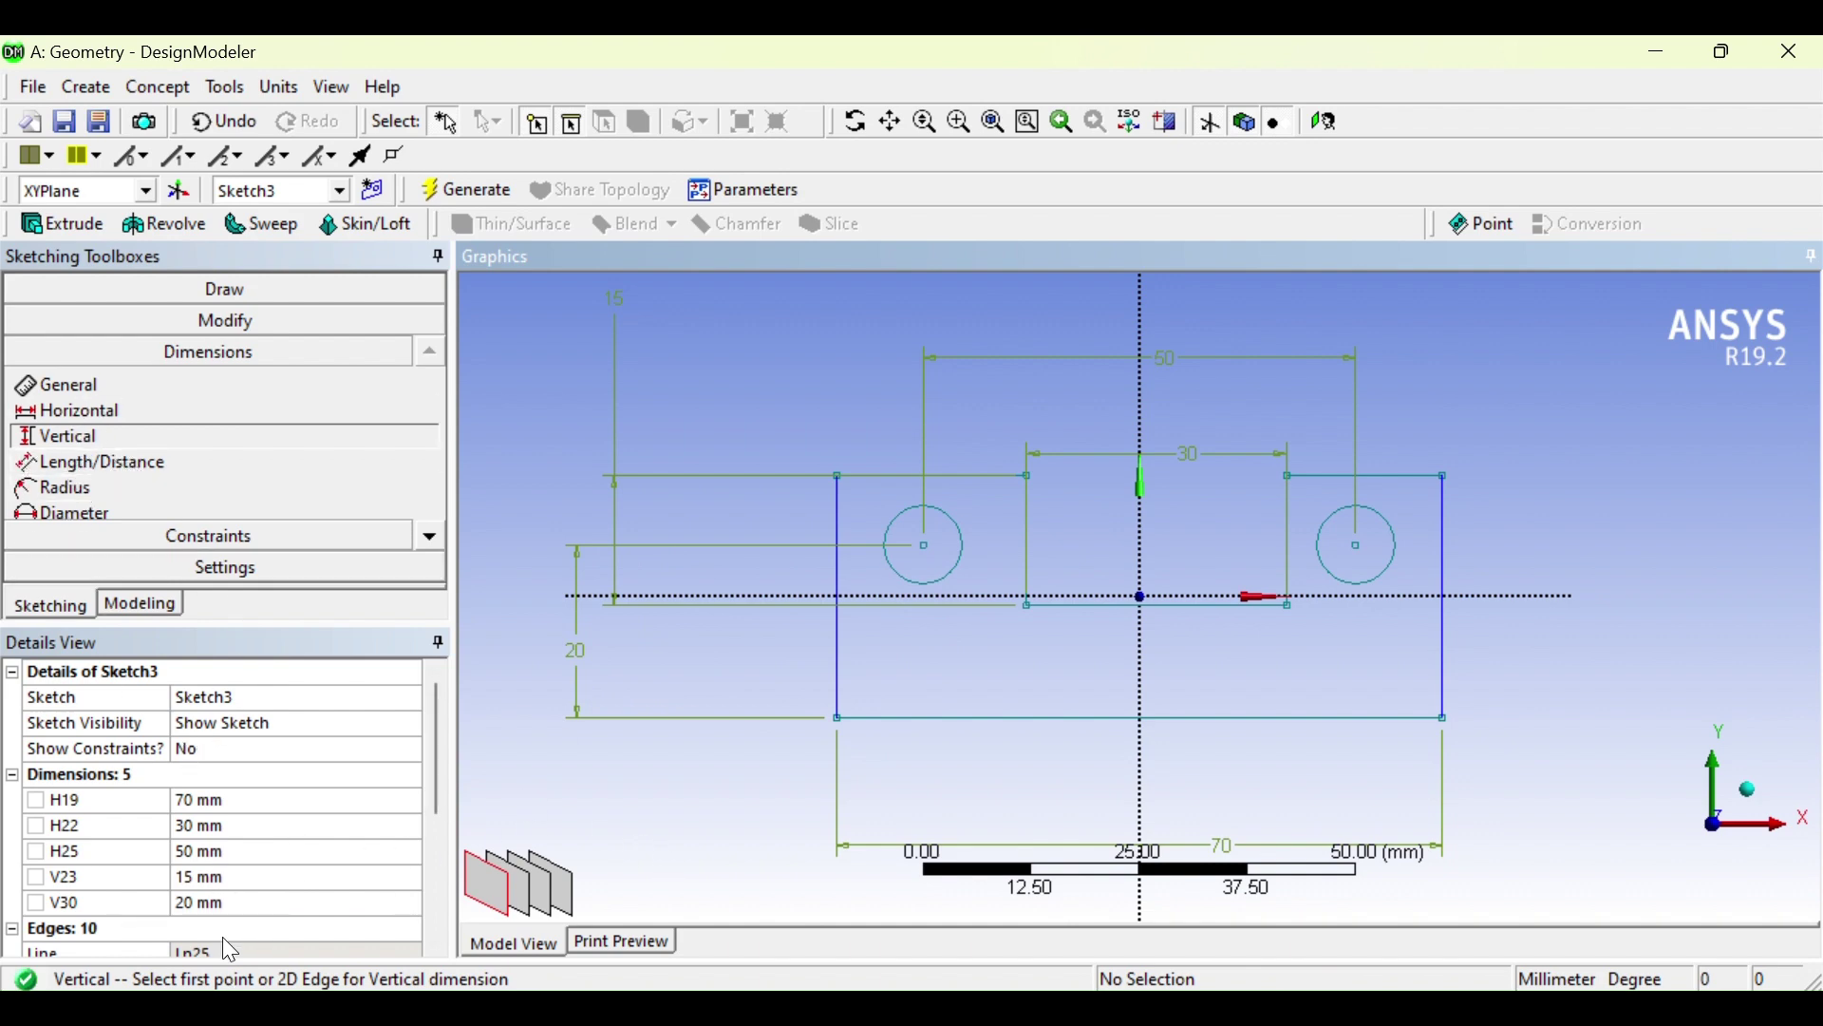
{"action": "left_click", "coordinate": [233, 903]}
{"action": "type", "text": "3"}
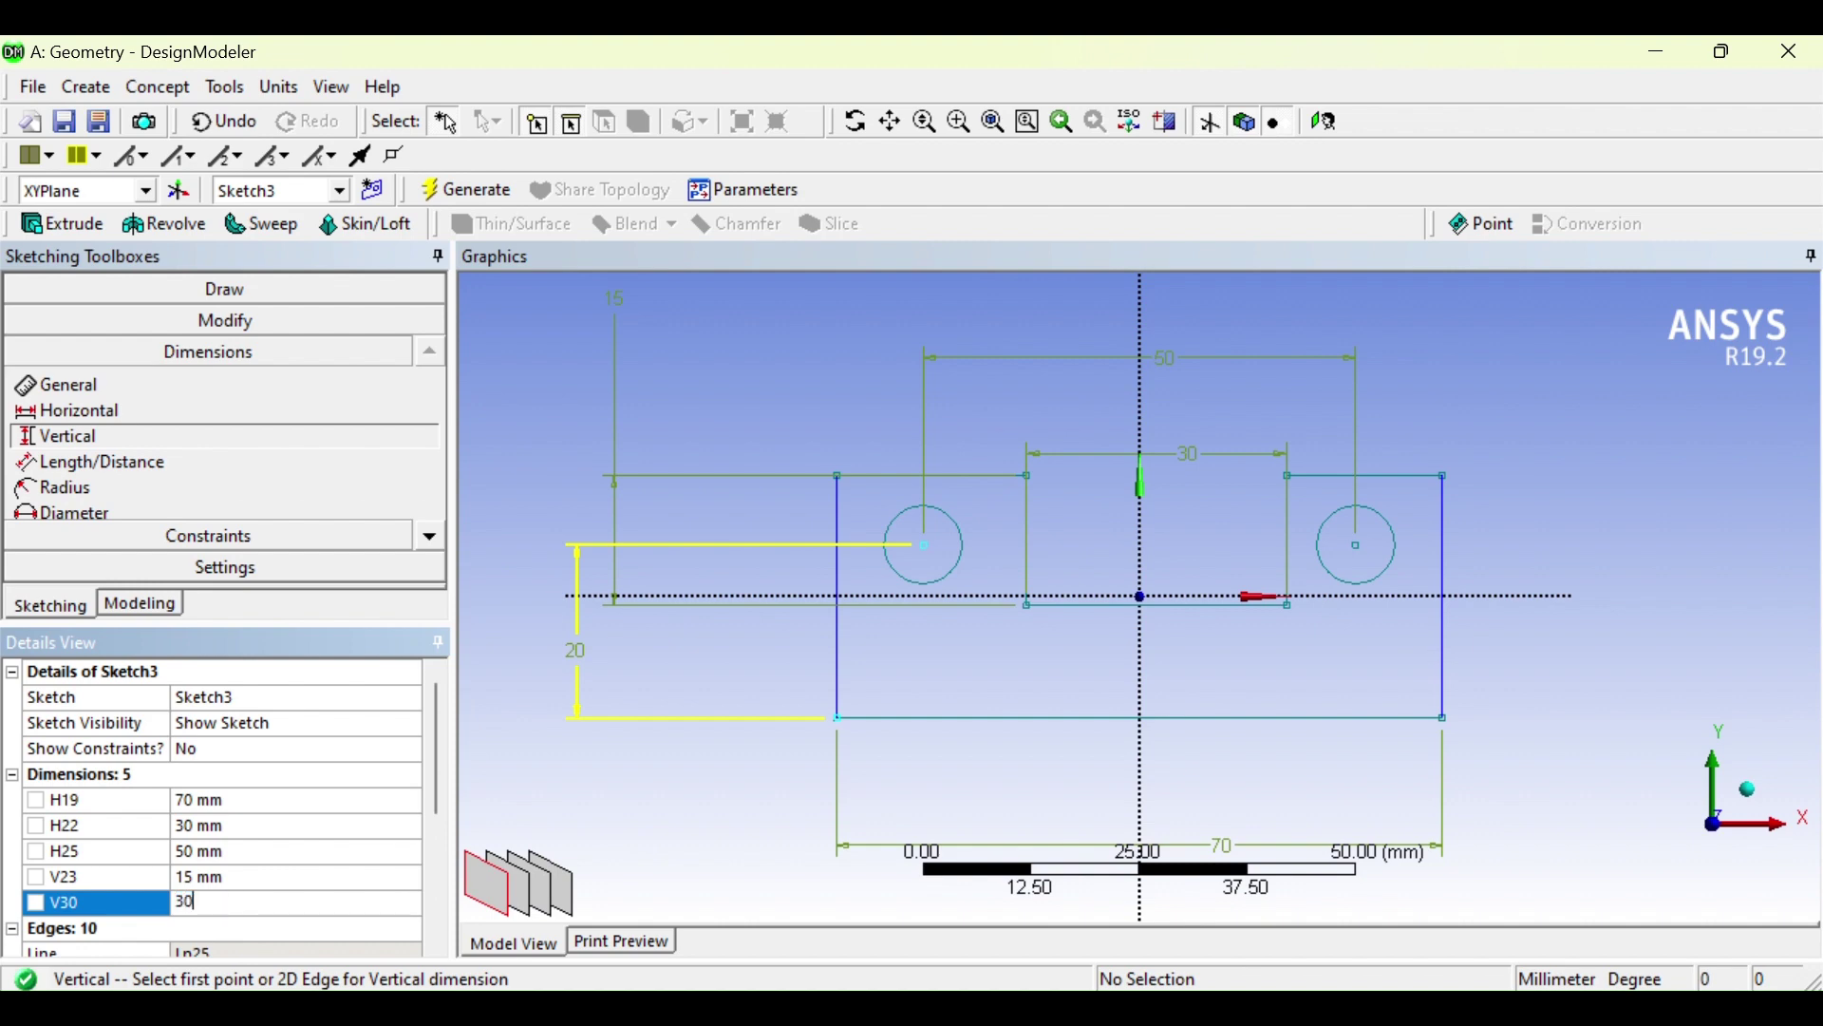
{"action": "type", "text": "0"}
{"action": "key", "text": "Return"}
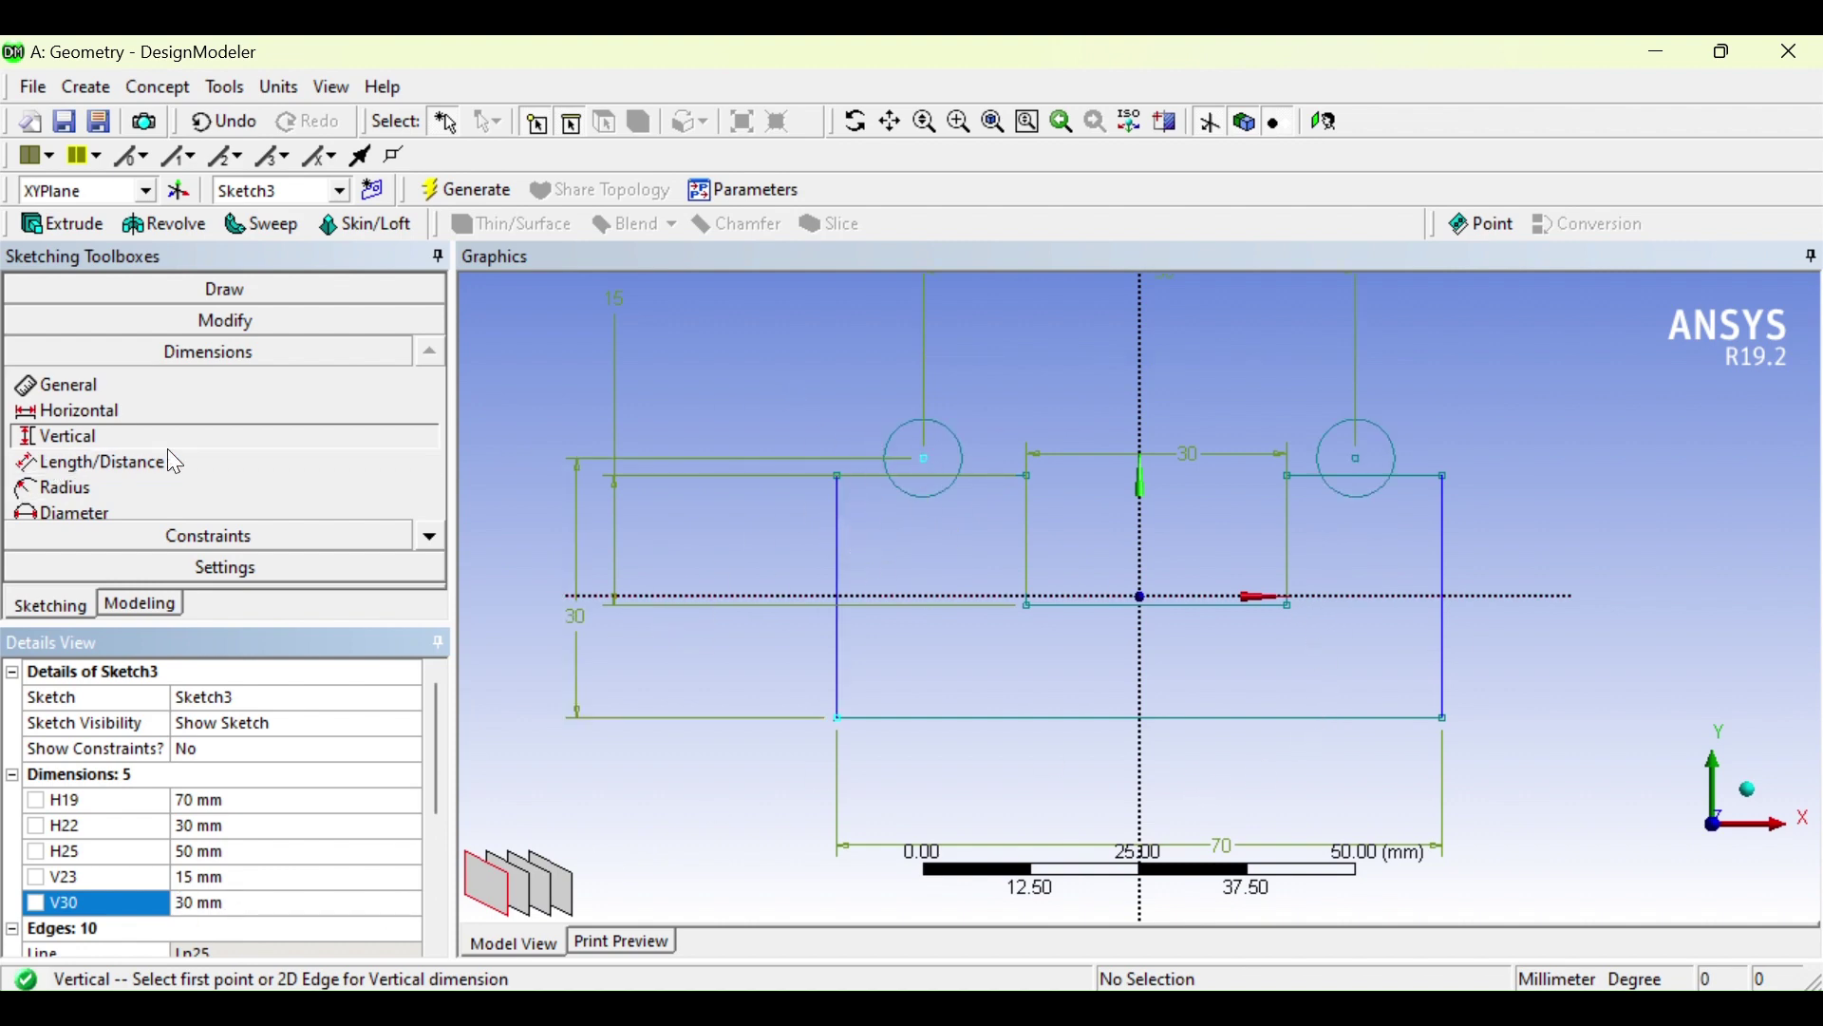
Try a 10 mm vertical dimension between the left hole's centre and the plate's upper-left corner, and delete it
{"action": "left_click", "coordinate": [924, 458]}
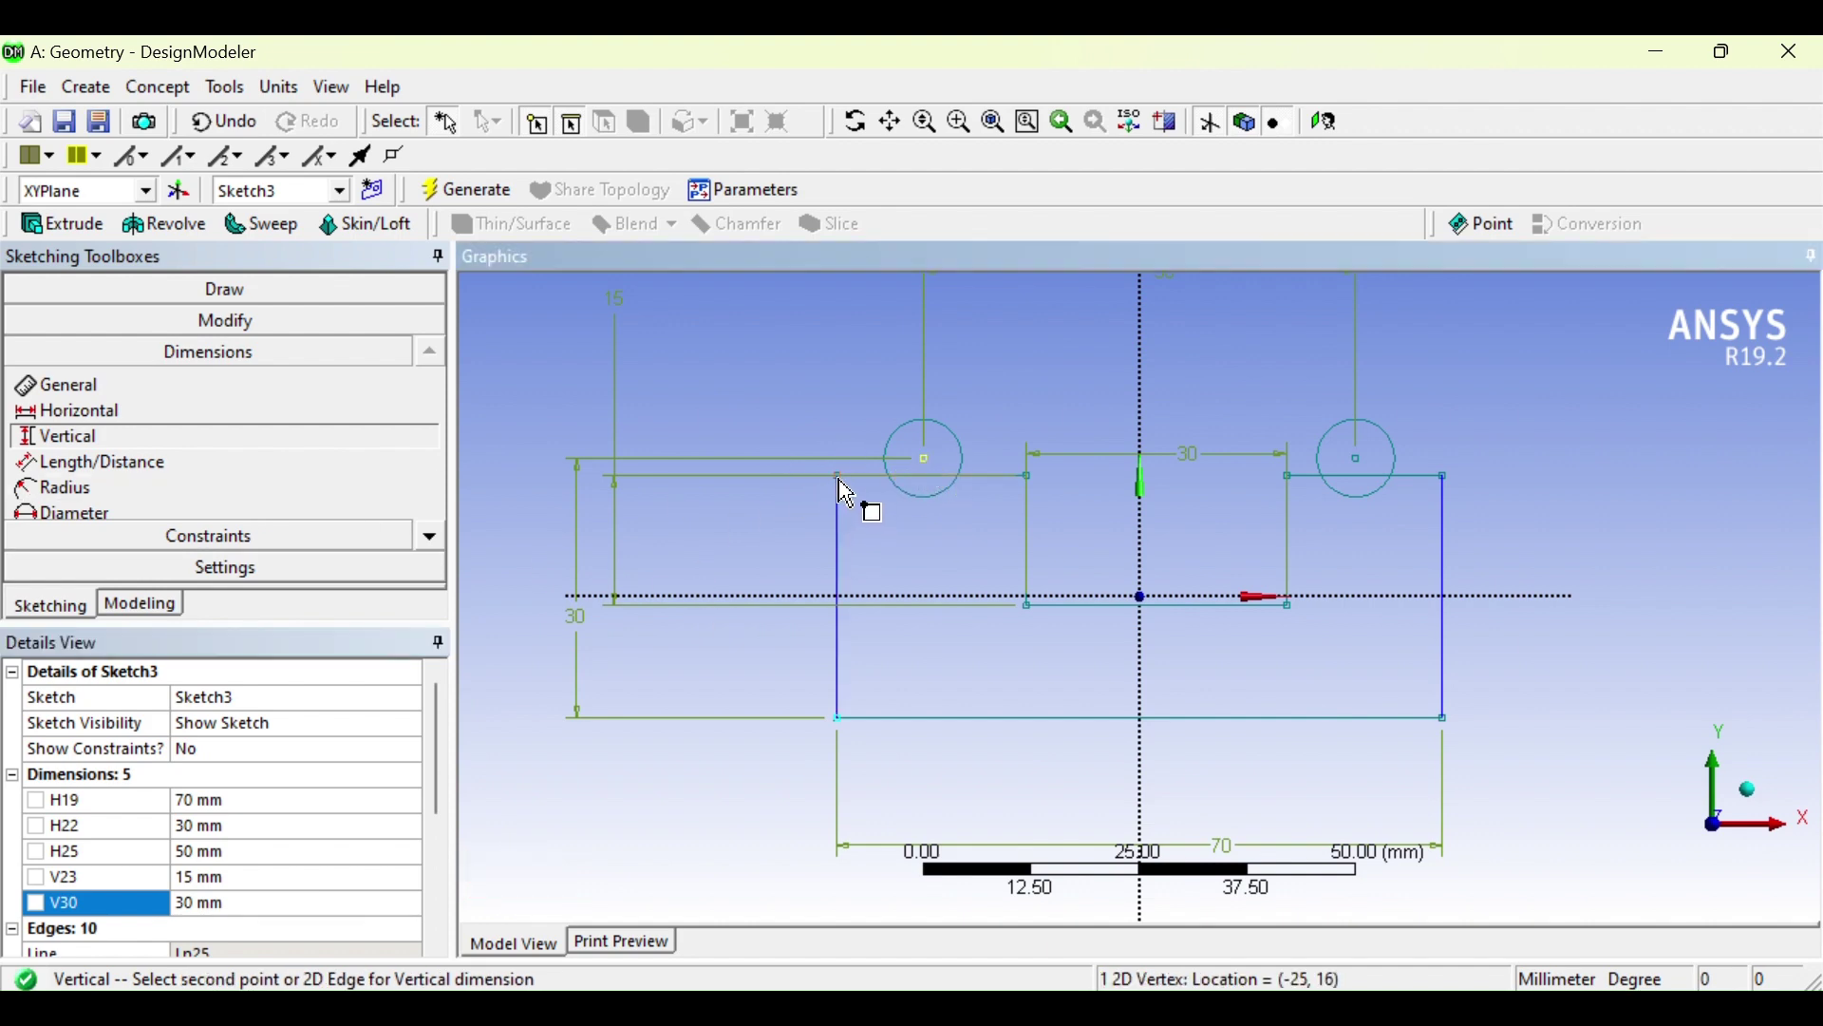
{"action": "left_click", "coordinate": [840, 480]}
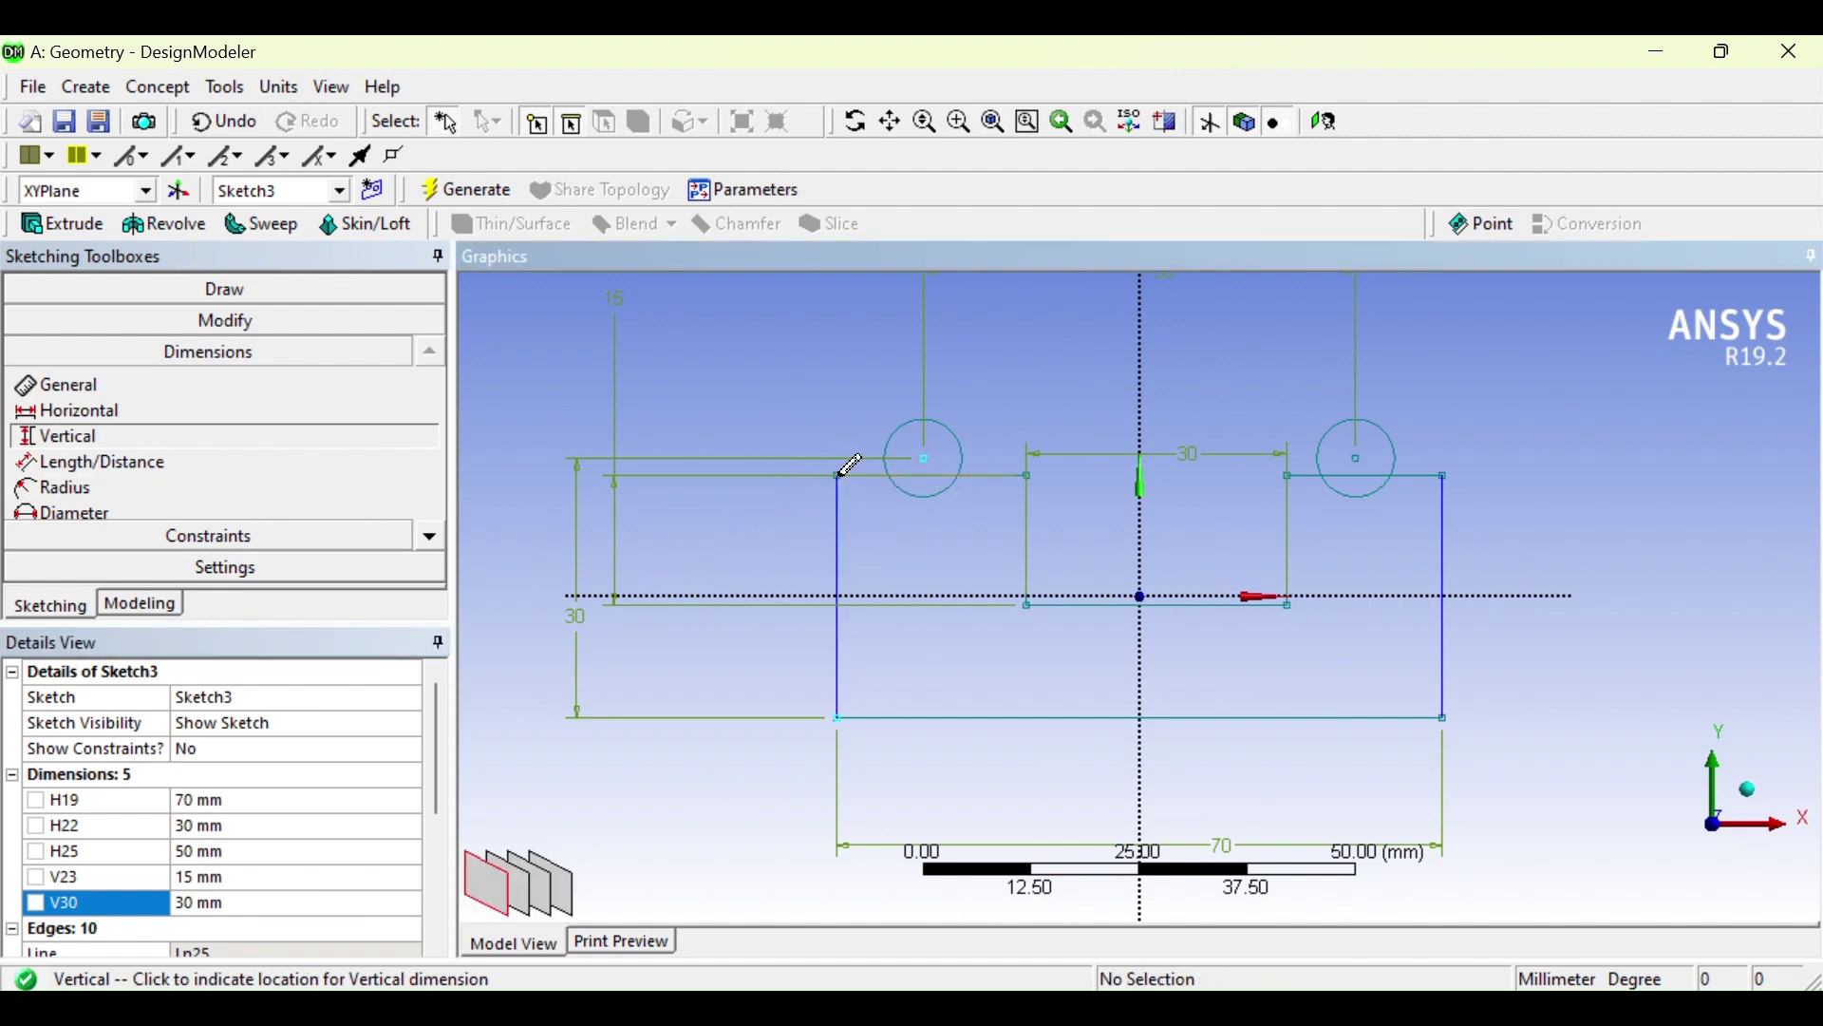
{"action": "left_click", "coordinate": [547, 319]}
{"action": "left_click", "coordinate": [217, 927]}
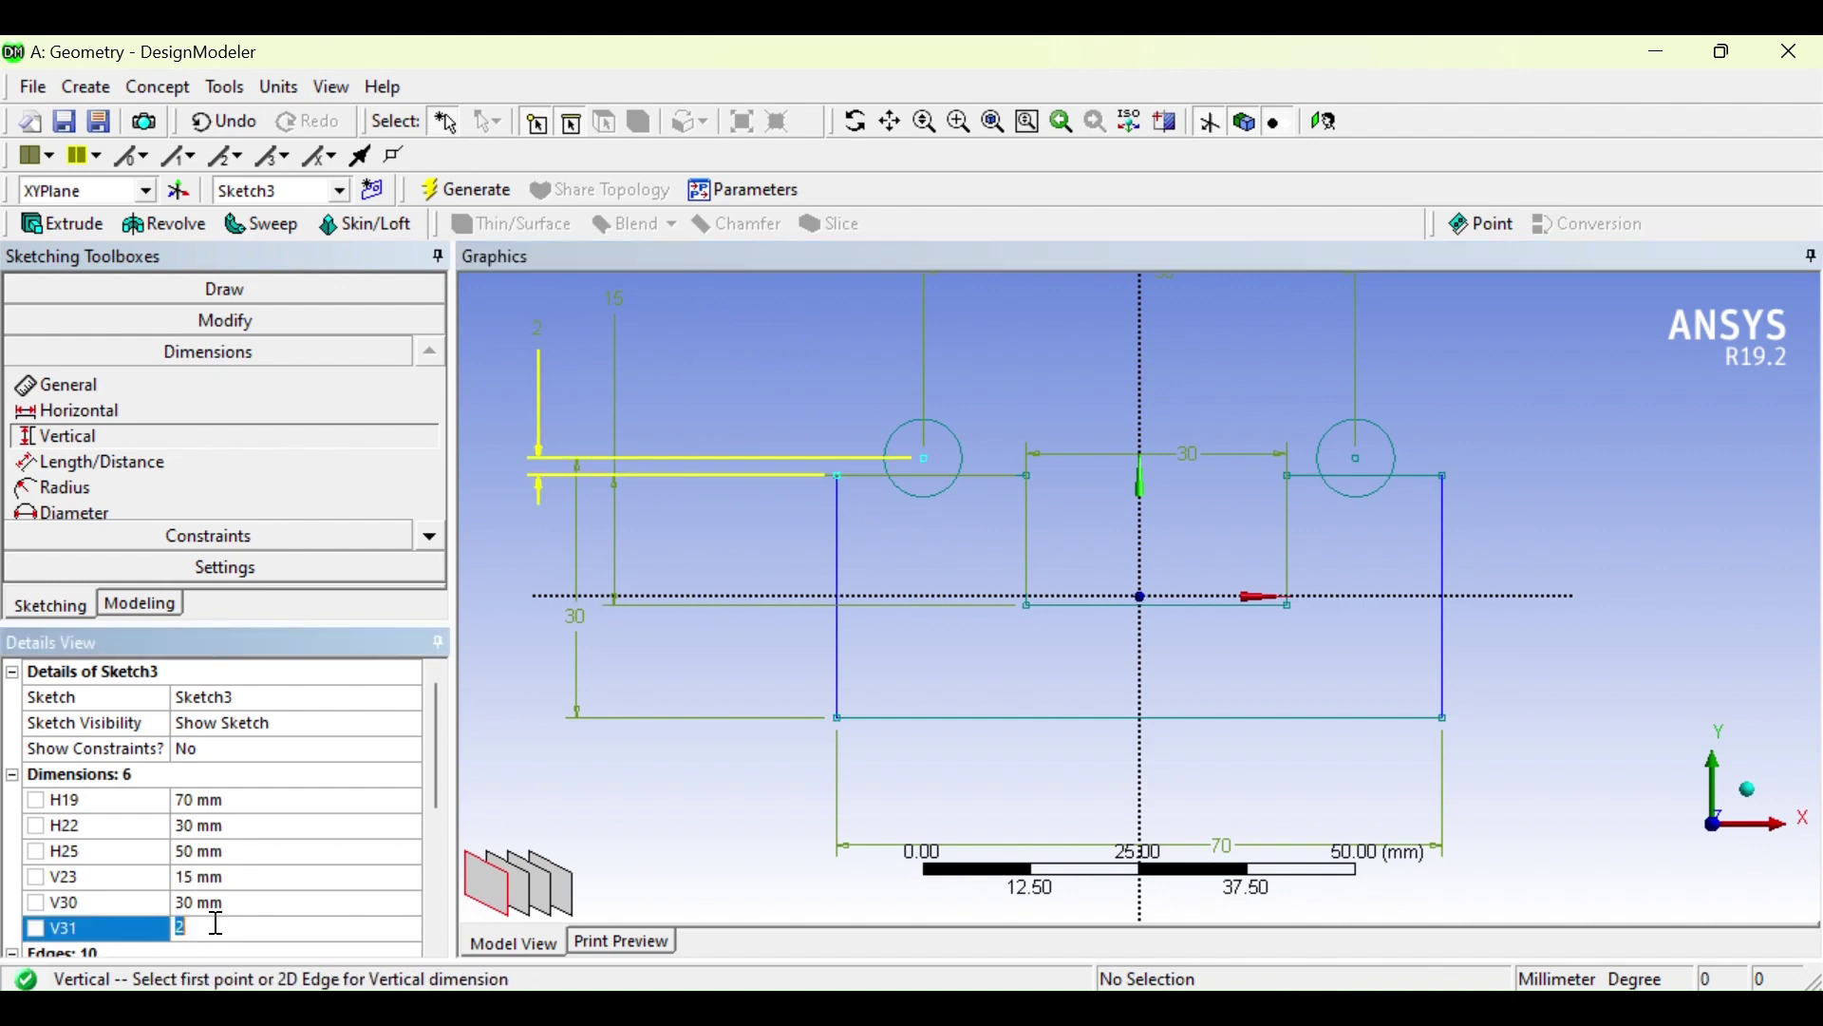
{"action": "type", "text": "10"}
{"action": "key", "text": "Return"}
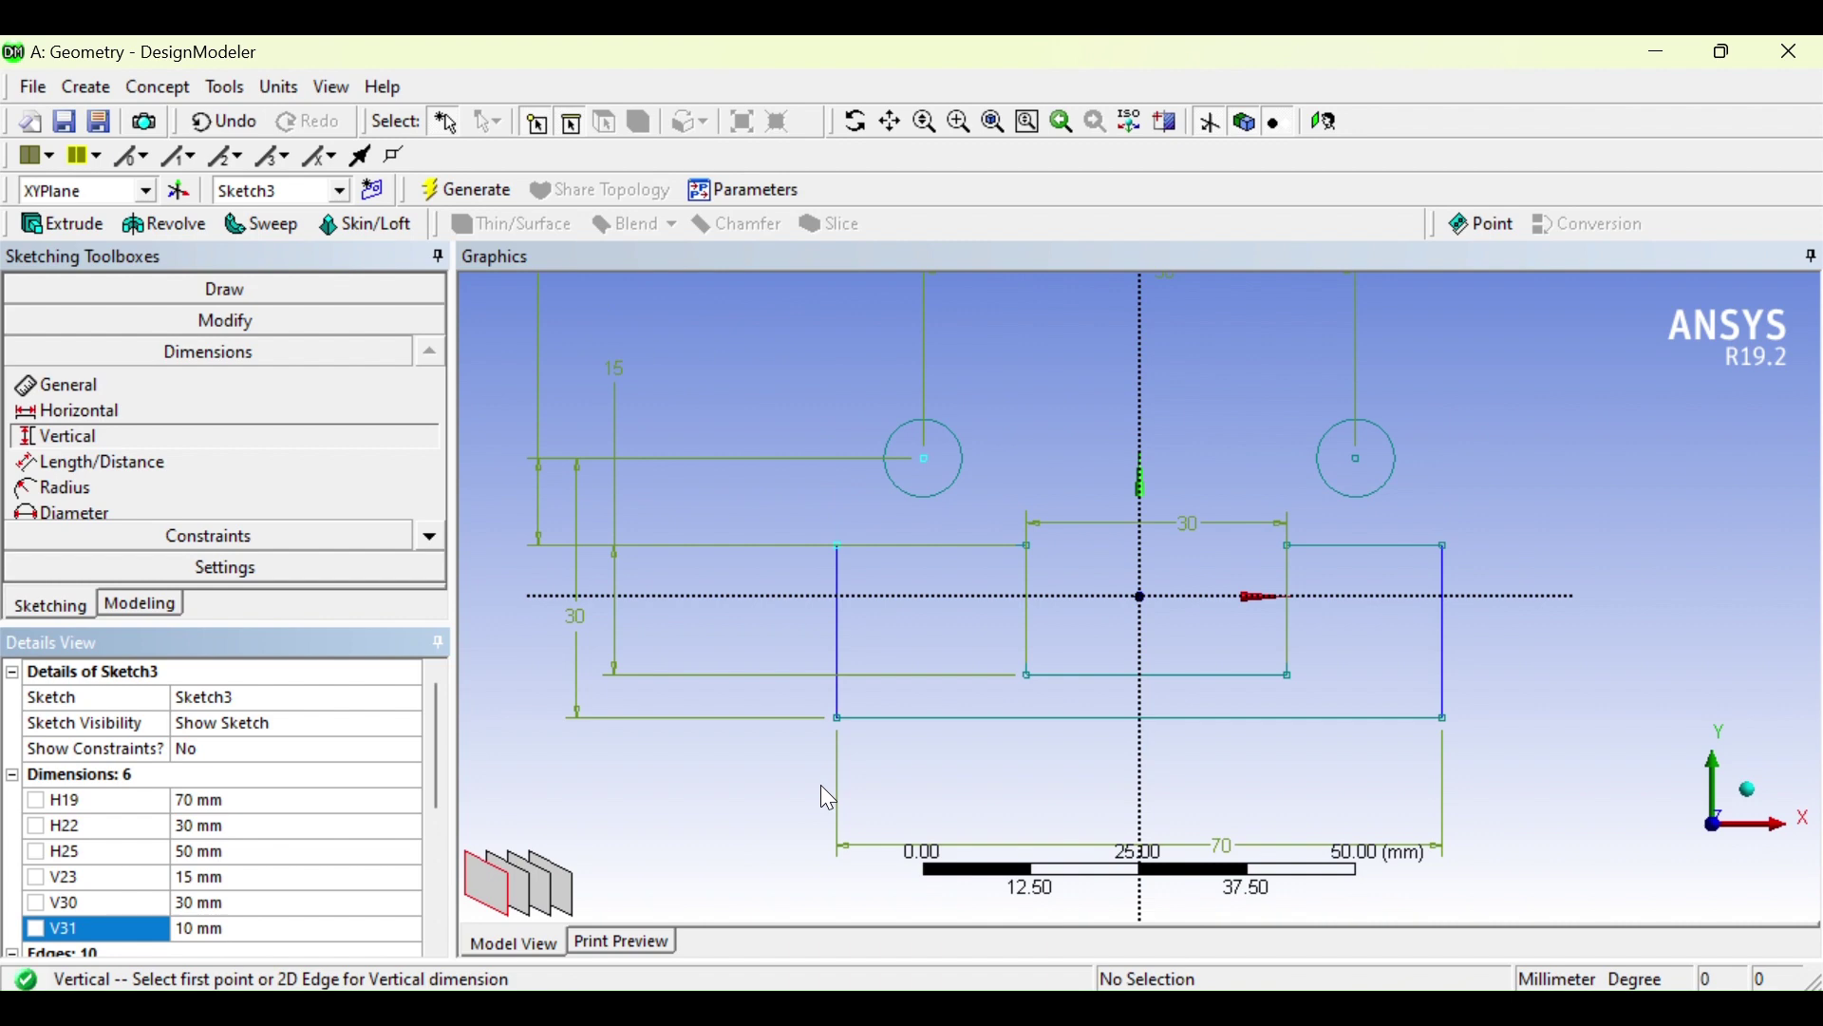
{"action": "left_click", "coordinate": [265, 929]}
{"action": "key", "text": "Delete"}
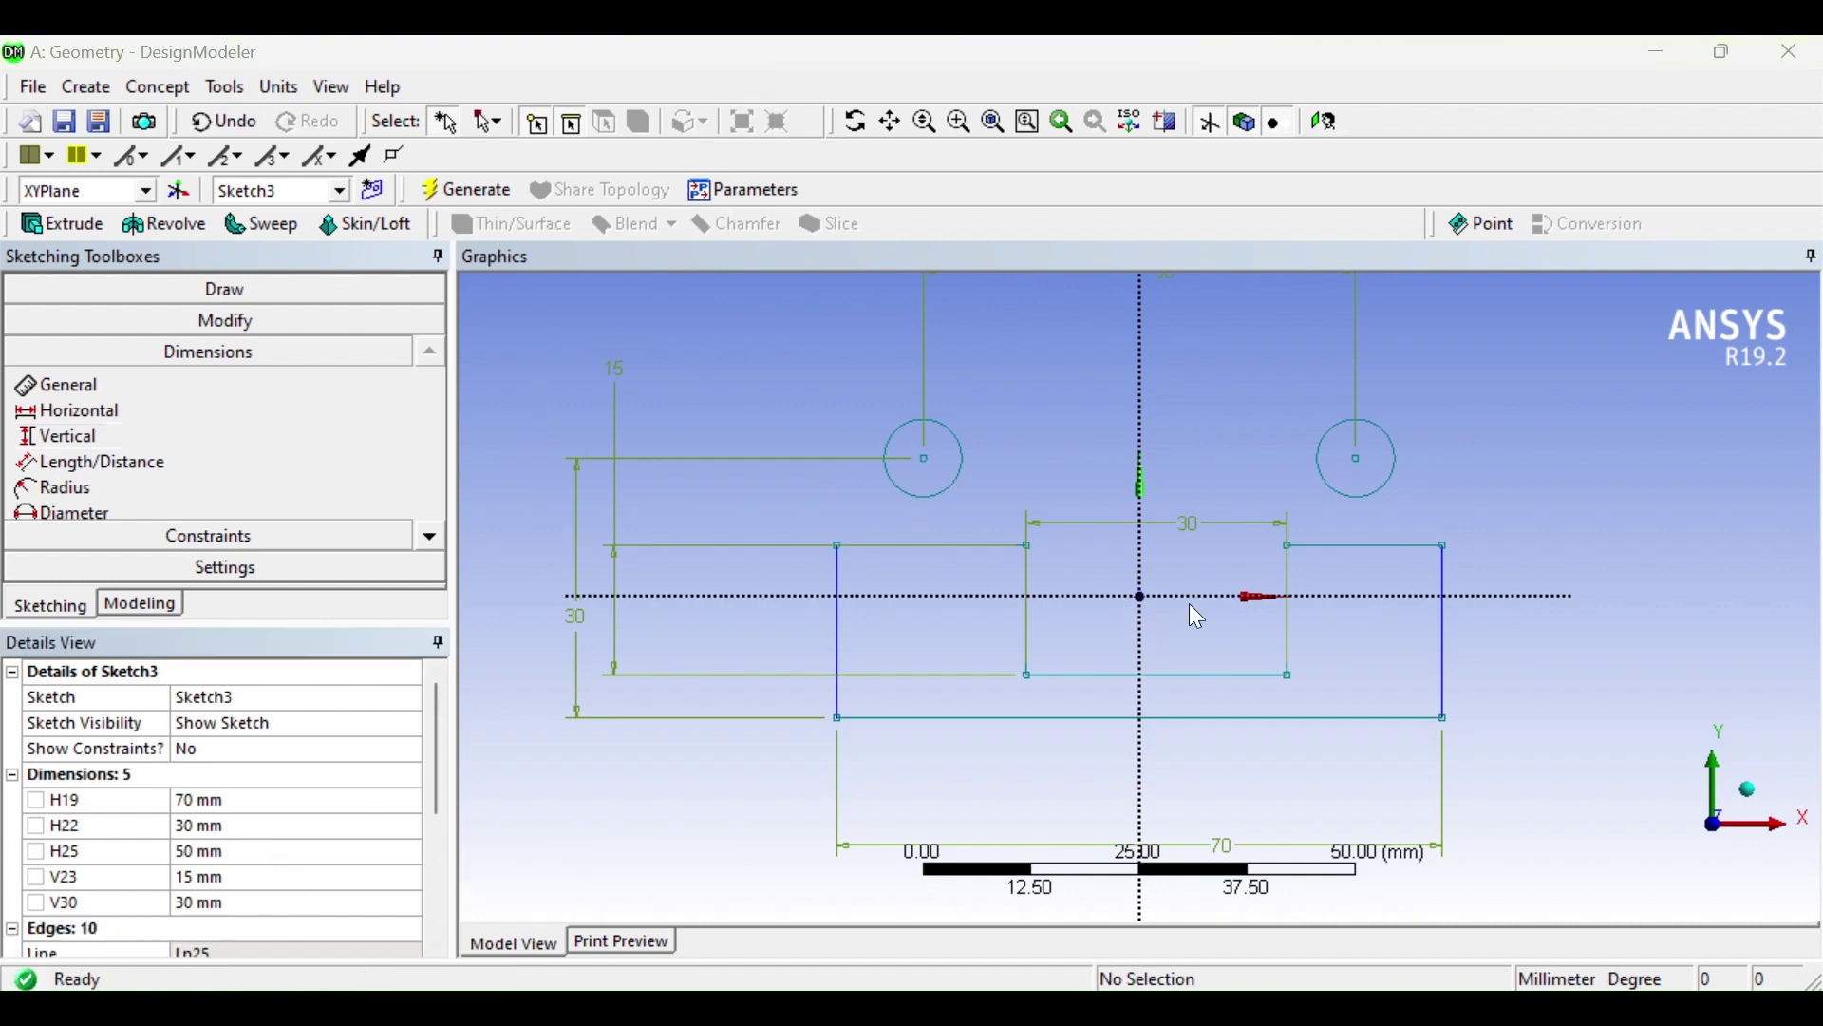
Dimension the plate's right vertical edge and set the overall plate height to 40 mm
{"action": "left_click", "coordinate": [1450, 634]}
{"action": "left_click", "coordinate": [127, 389]}
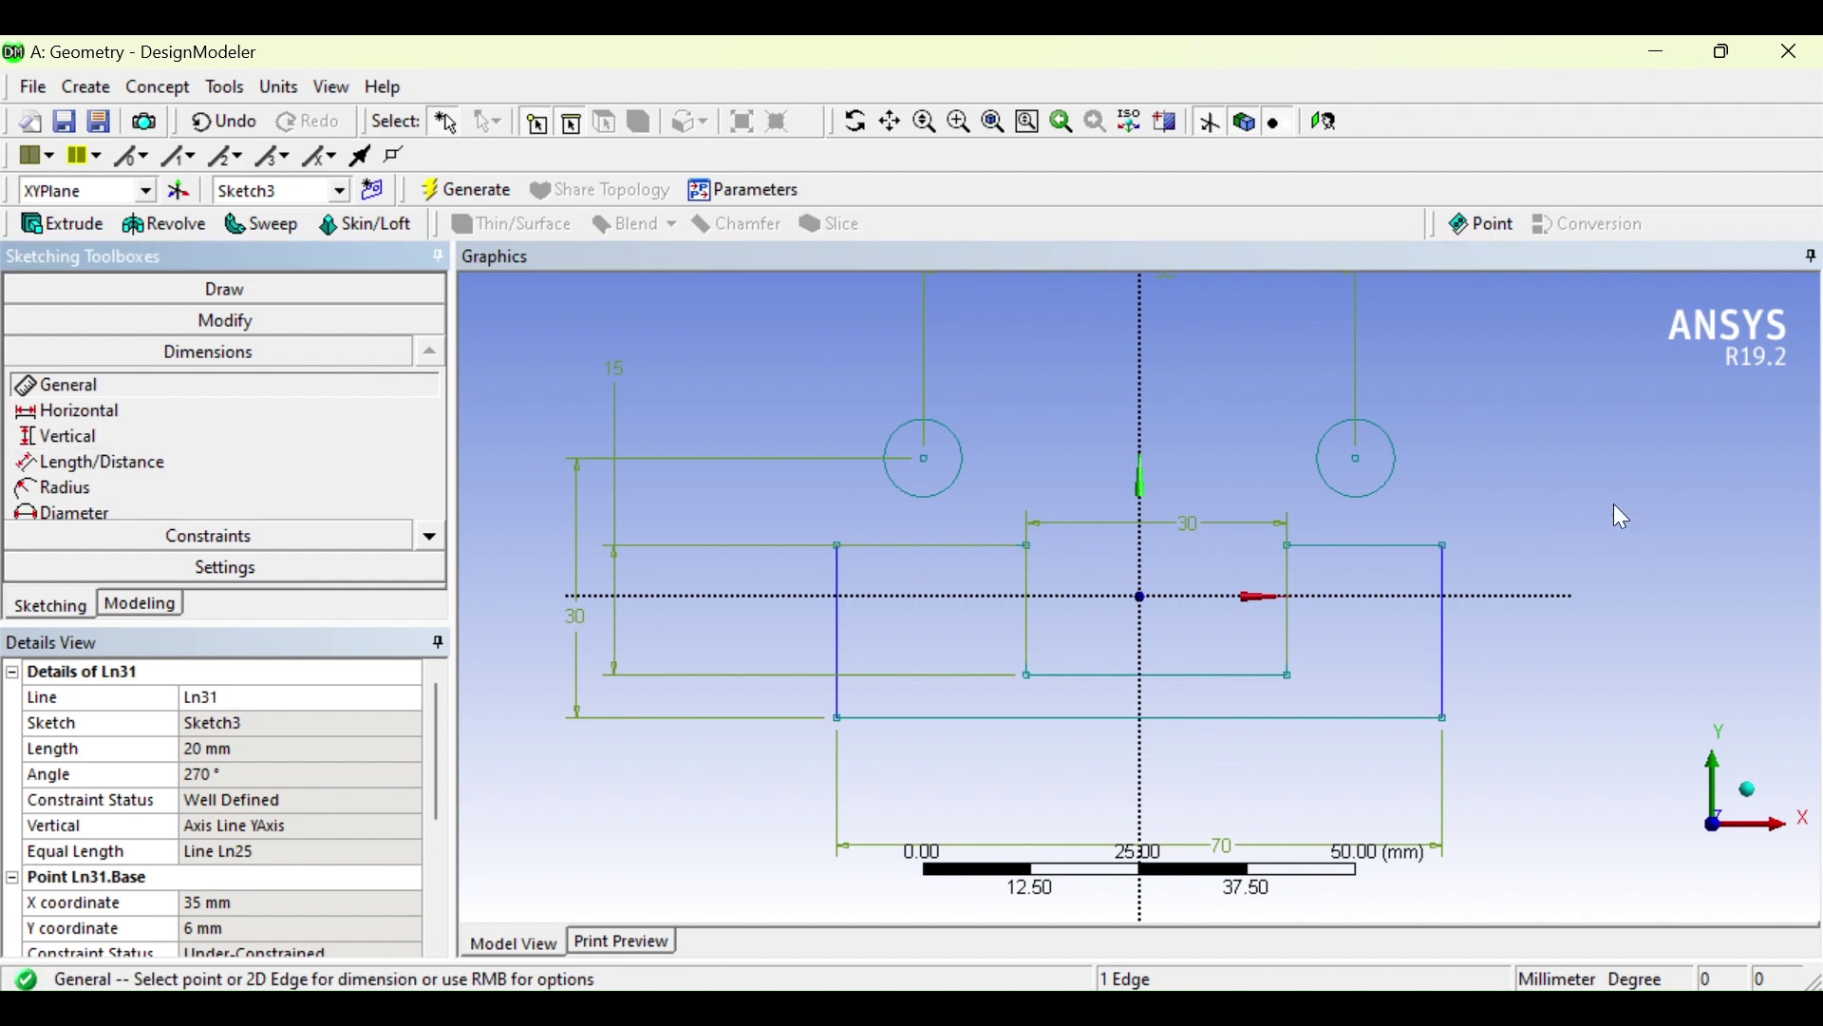
{"action": "left_click", "coordinate": [1450, 635]}
{"action": "left_click", "coordinate": [1614, 608]}
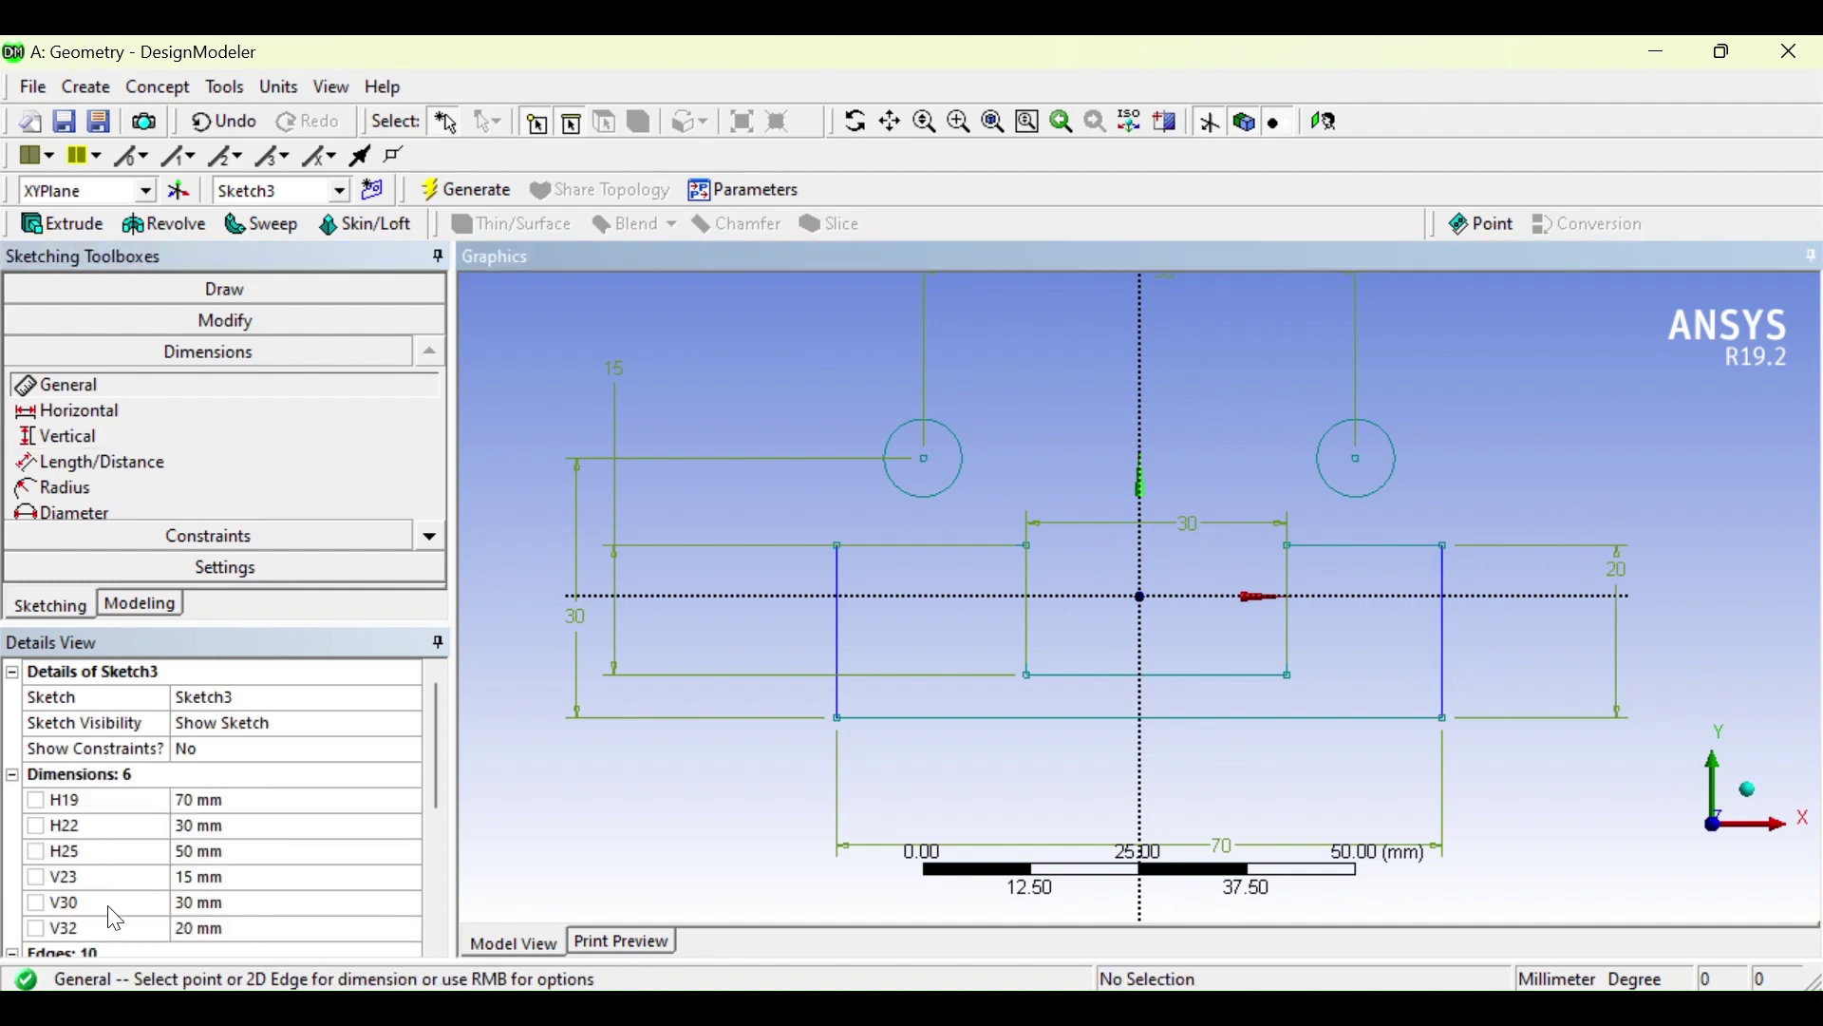
{"action": "left_click", "coordinate": [213, 928]}
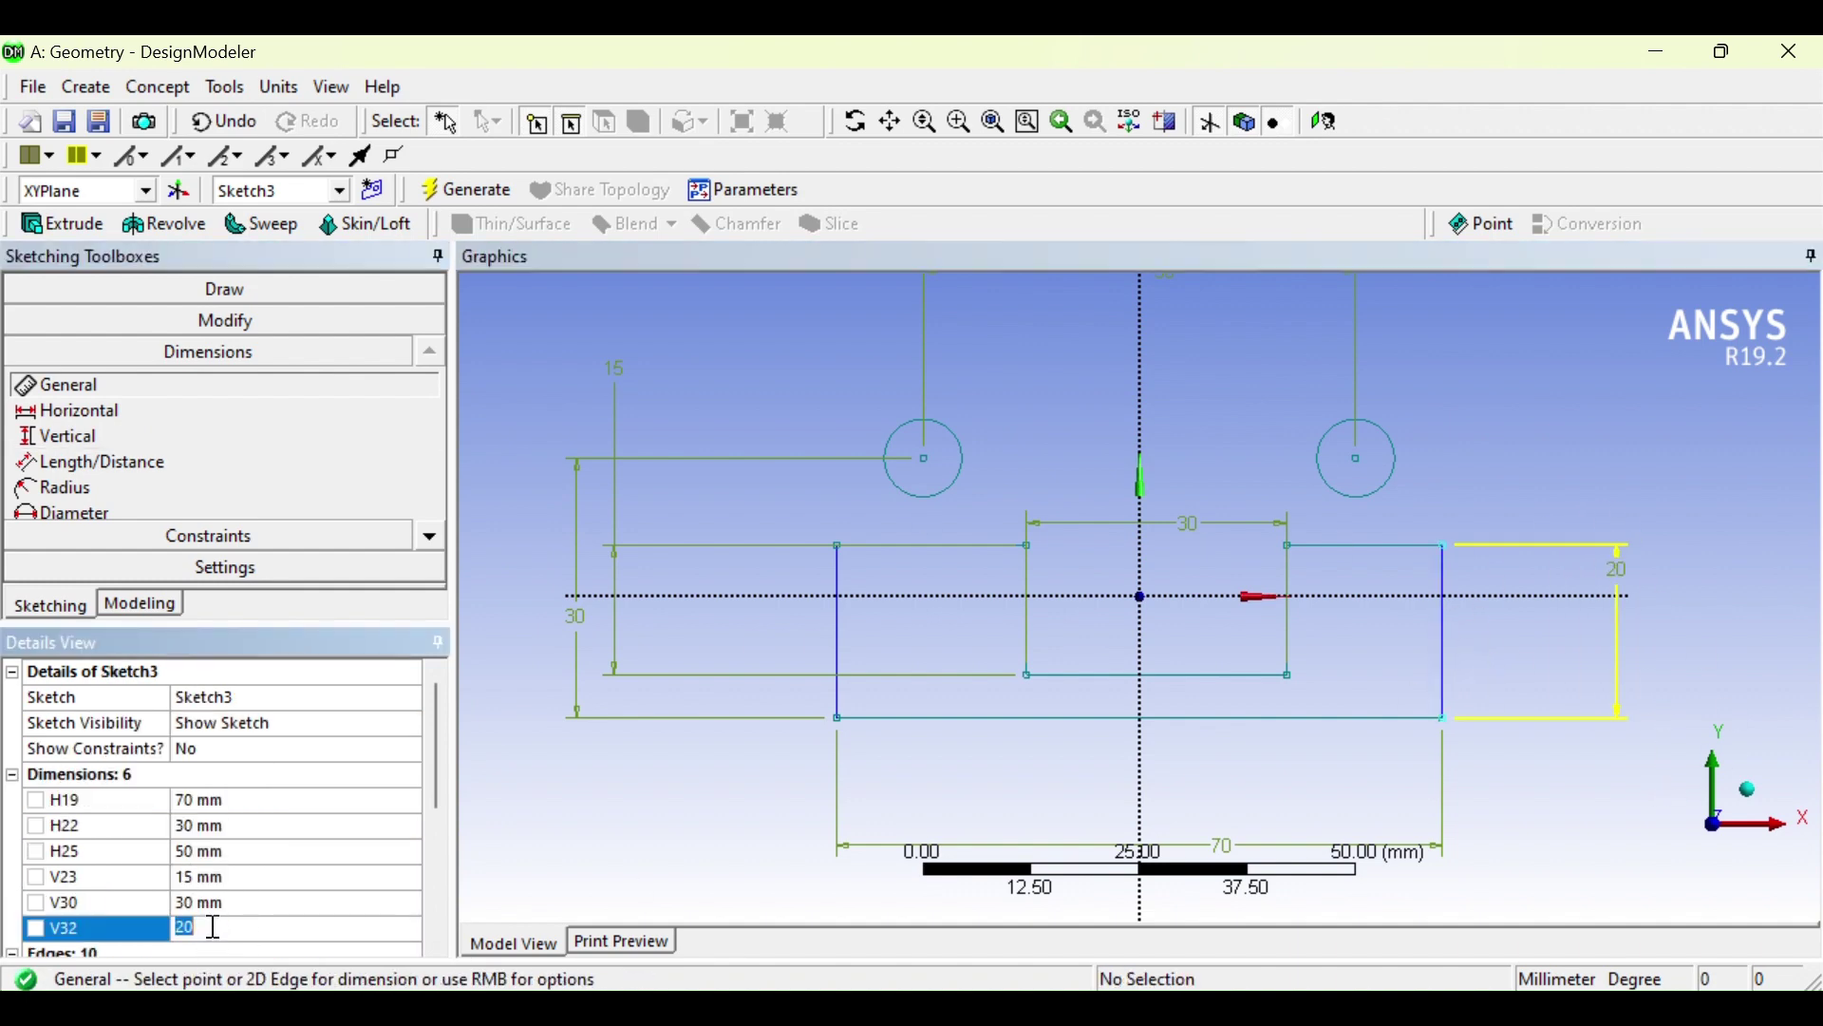
{"action": "type", "text": "40"}
{"action": "key", "text": "Return"}
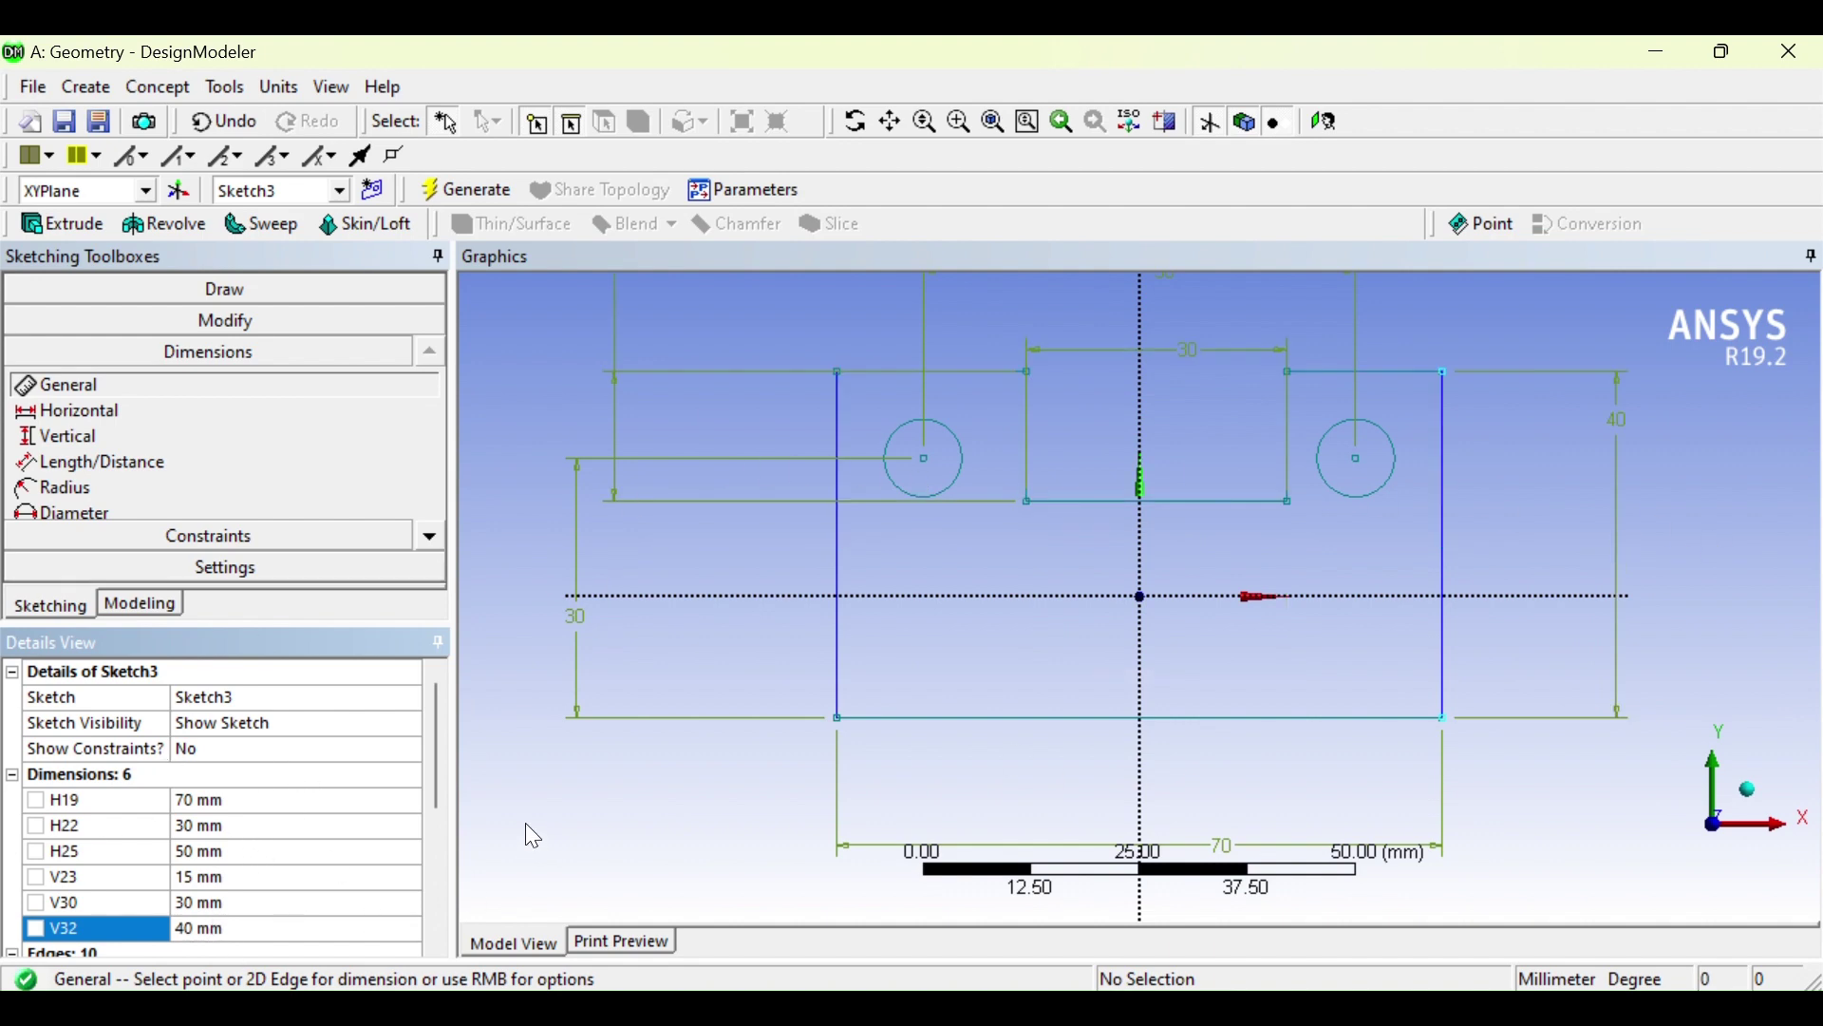
Try another vertical dimension from the left hole's centre to the plate's upper-left corner, and delete it
{"action": "left_click", "coordinate": [86, 445]}
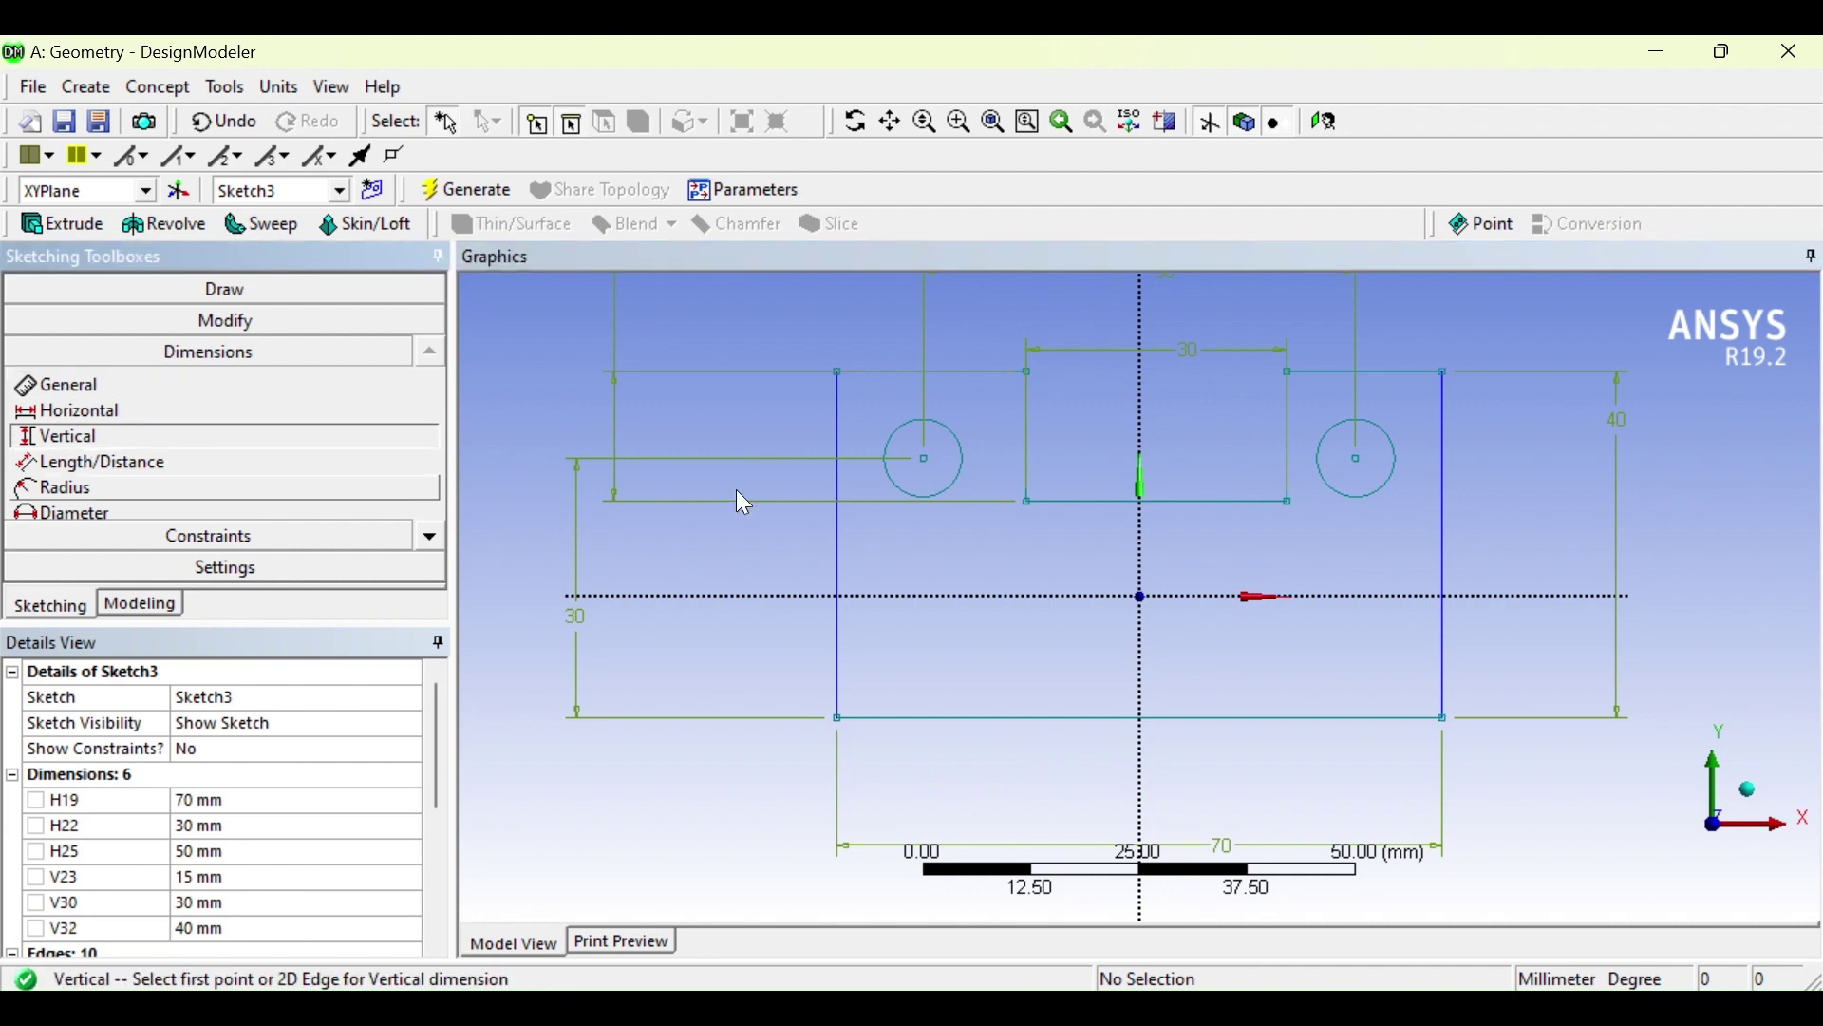
{"action": "left_click", "coordinate": [923, 457]}
{"action": "left_click", "coordinate": [838, 384]}
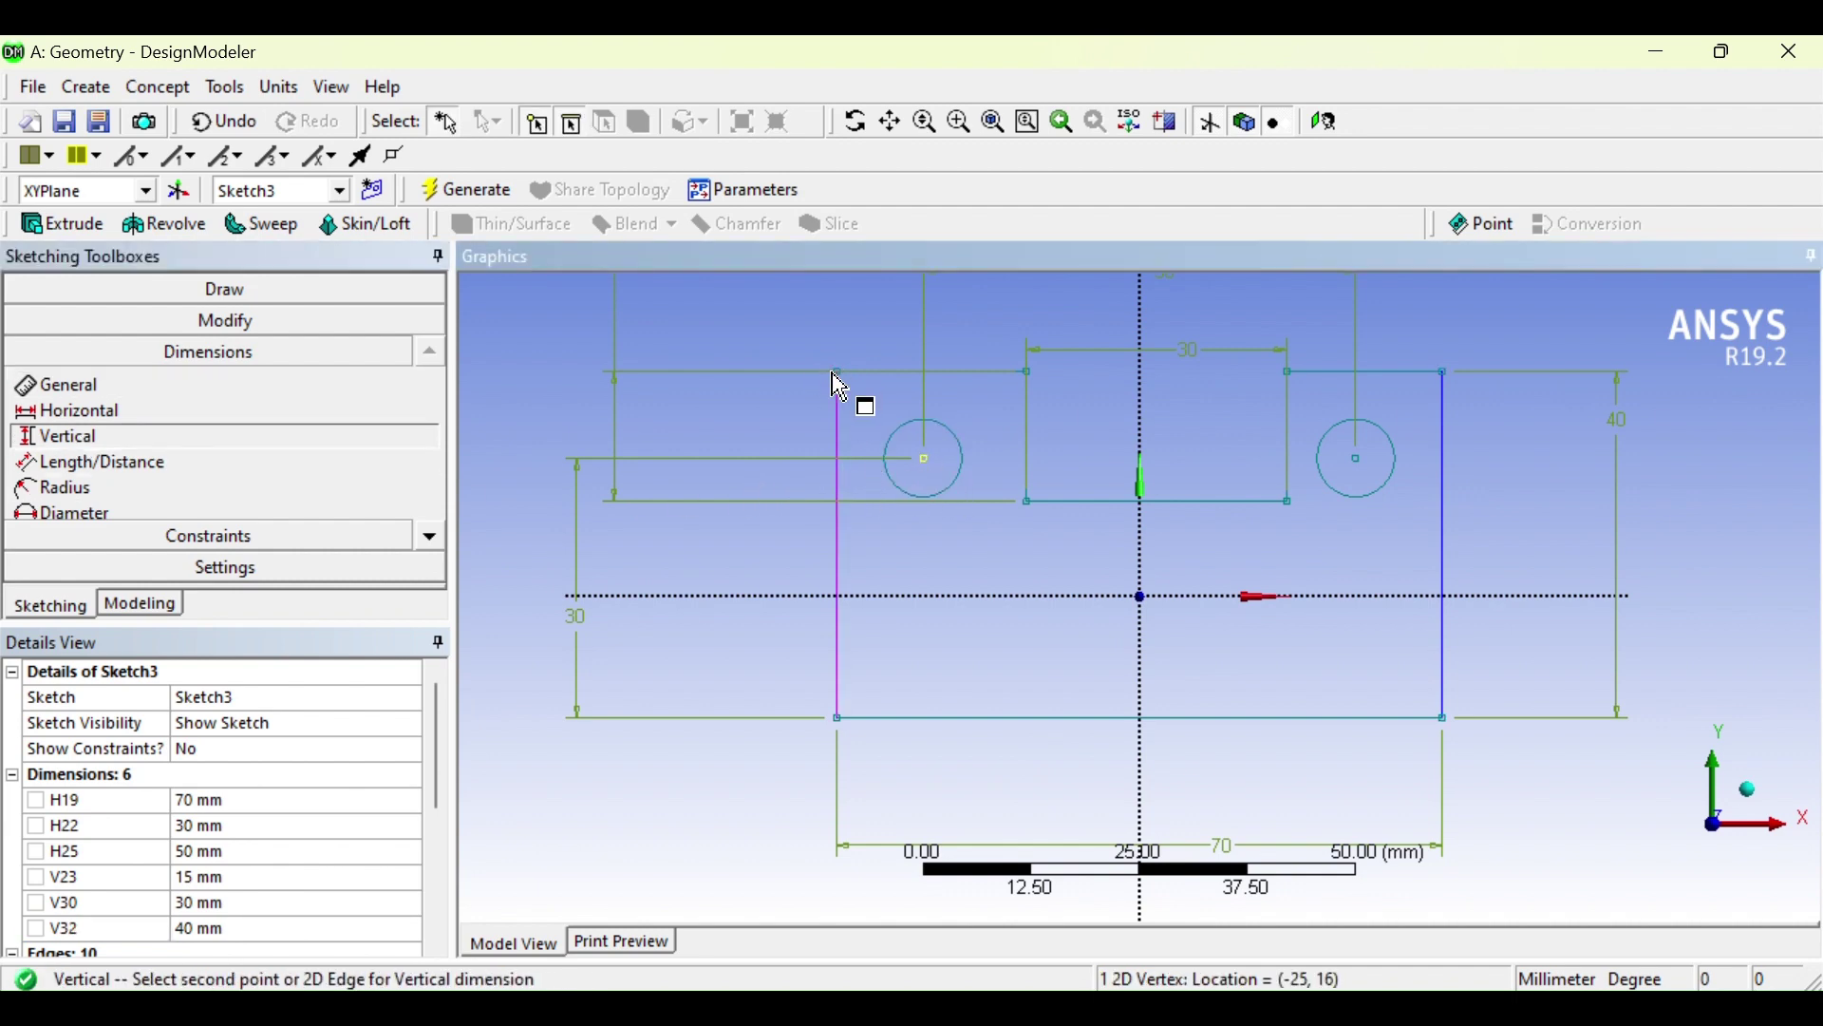
{"action": "left_click", "coordinate": [655, 378]}
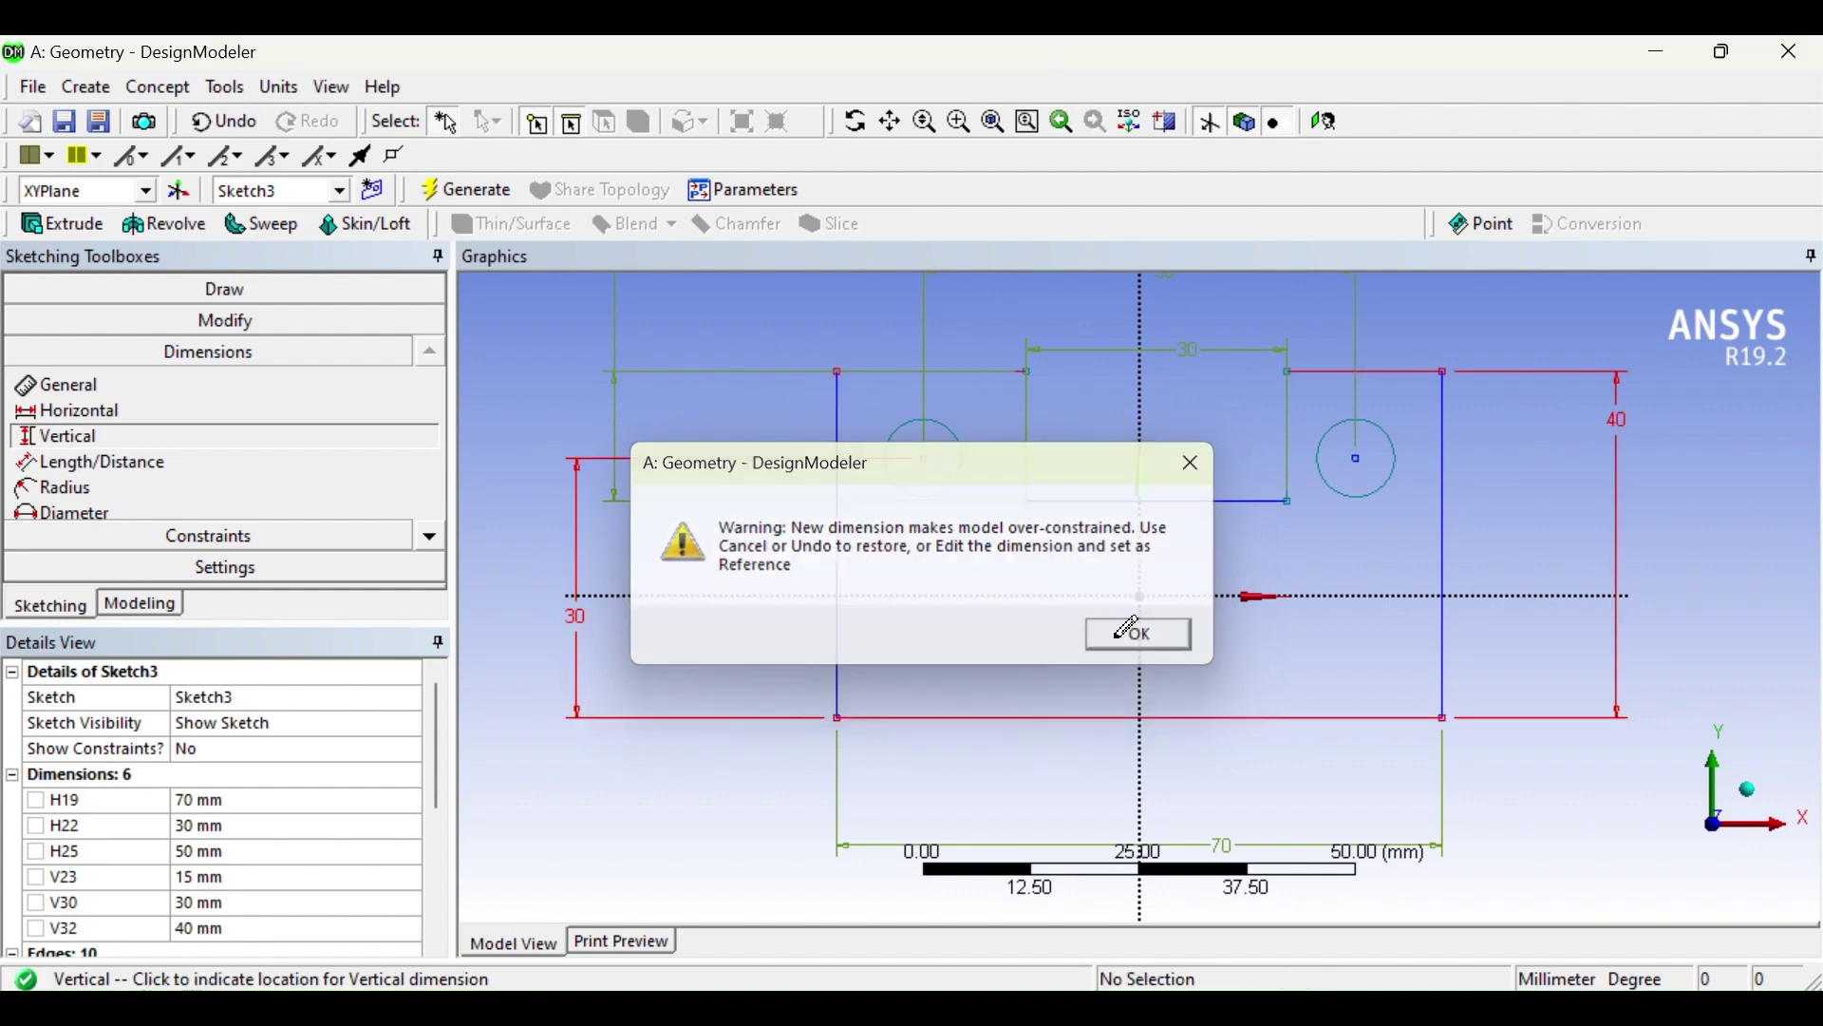
{"action": "left_click", "coordinate": [1139, 632]}
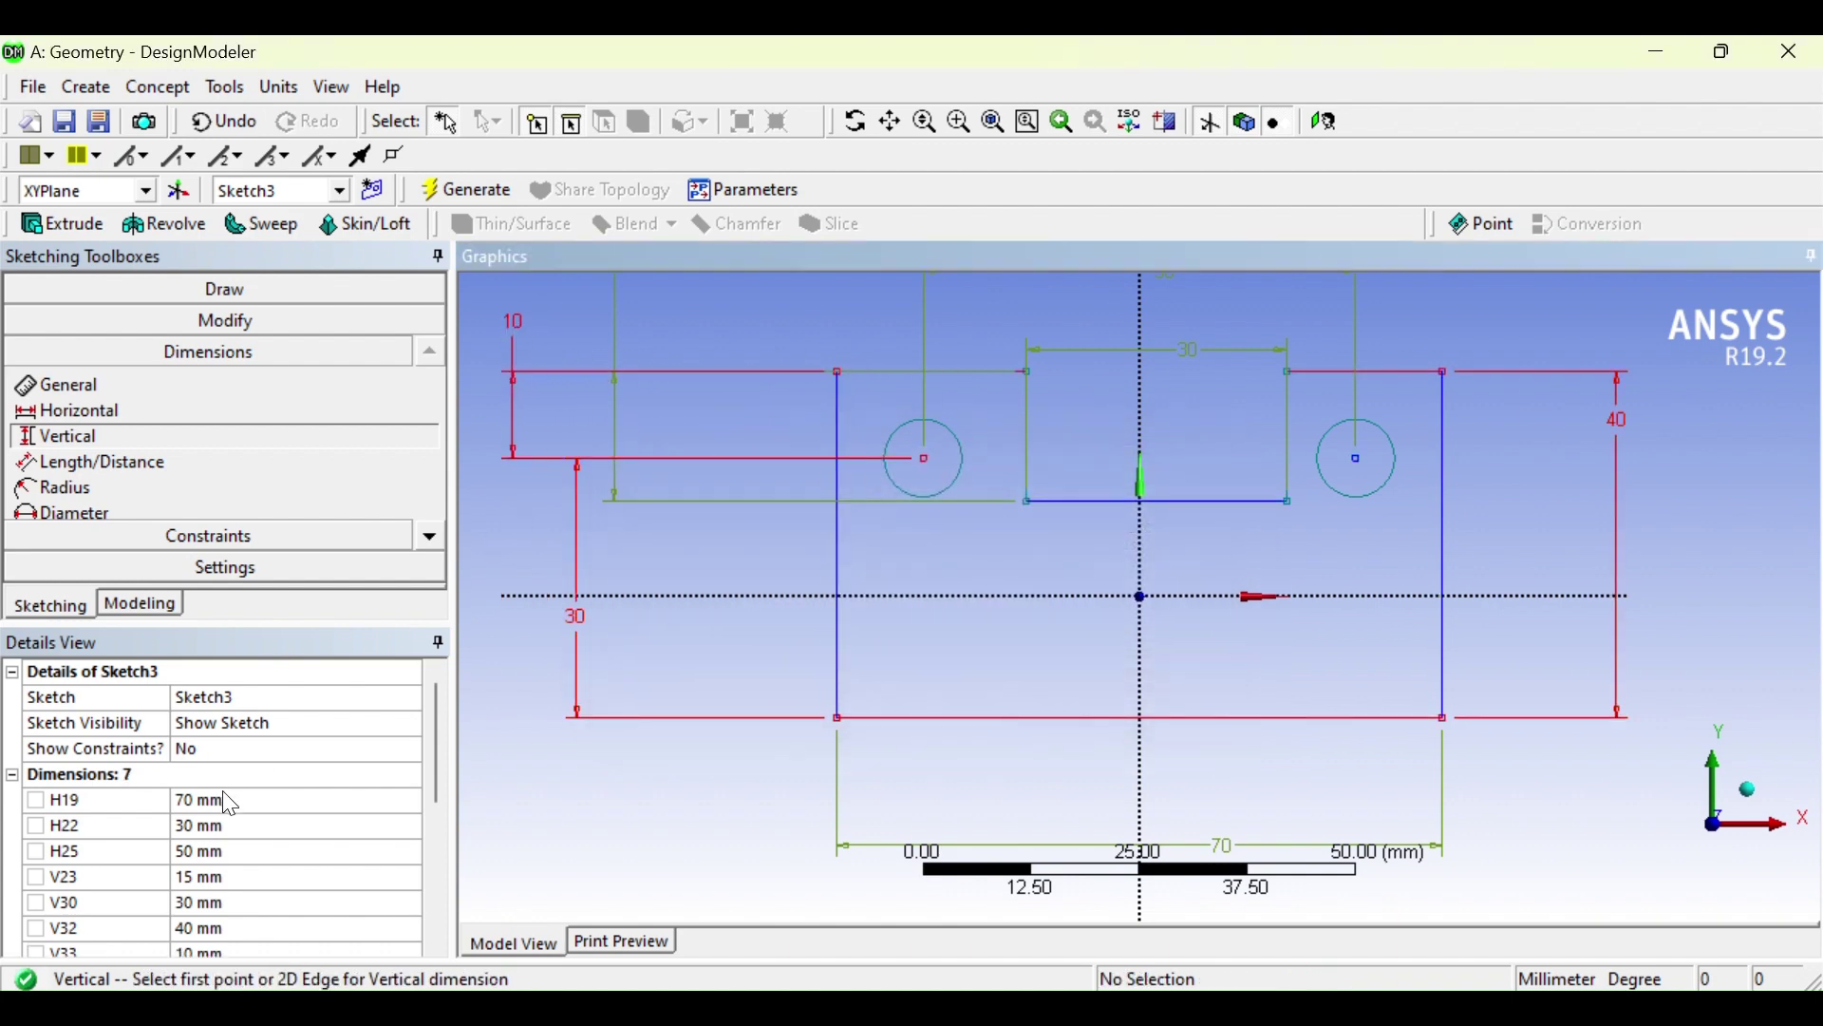
{"action": "mouse_move", "coordinate": [434, 759]}
{"action": "left_mouse_down"}
{"action": "mouse_move", "coordinate": [455, 862]}
{"action": "mouse_move", "coordinate": [445, 770]}
{"action": "left_mouse_up"}
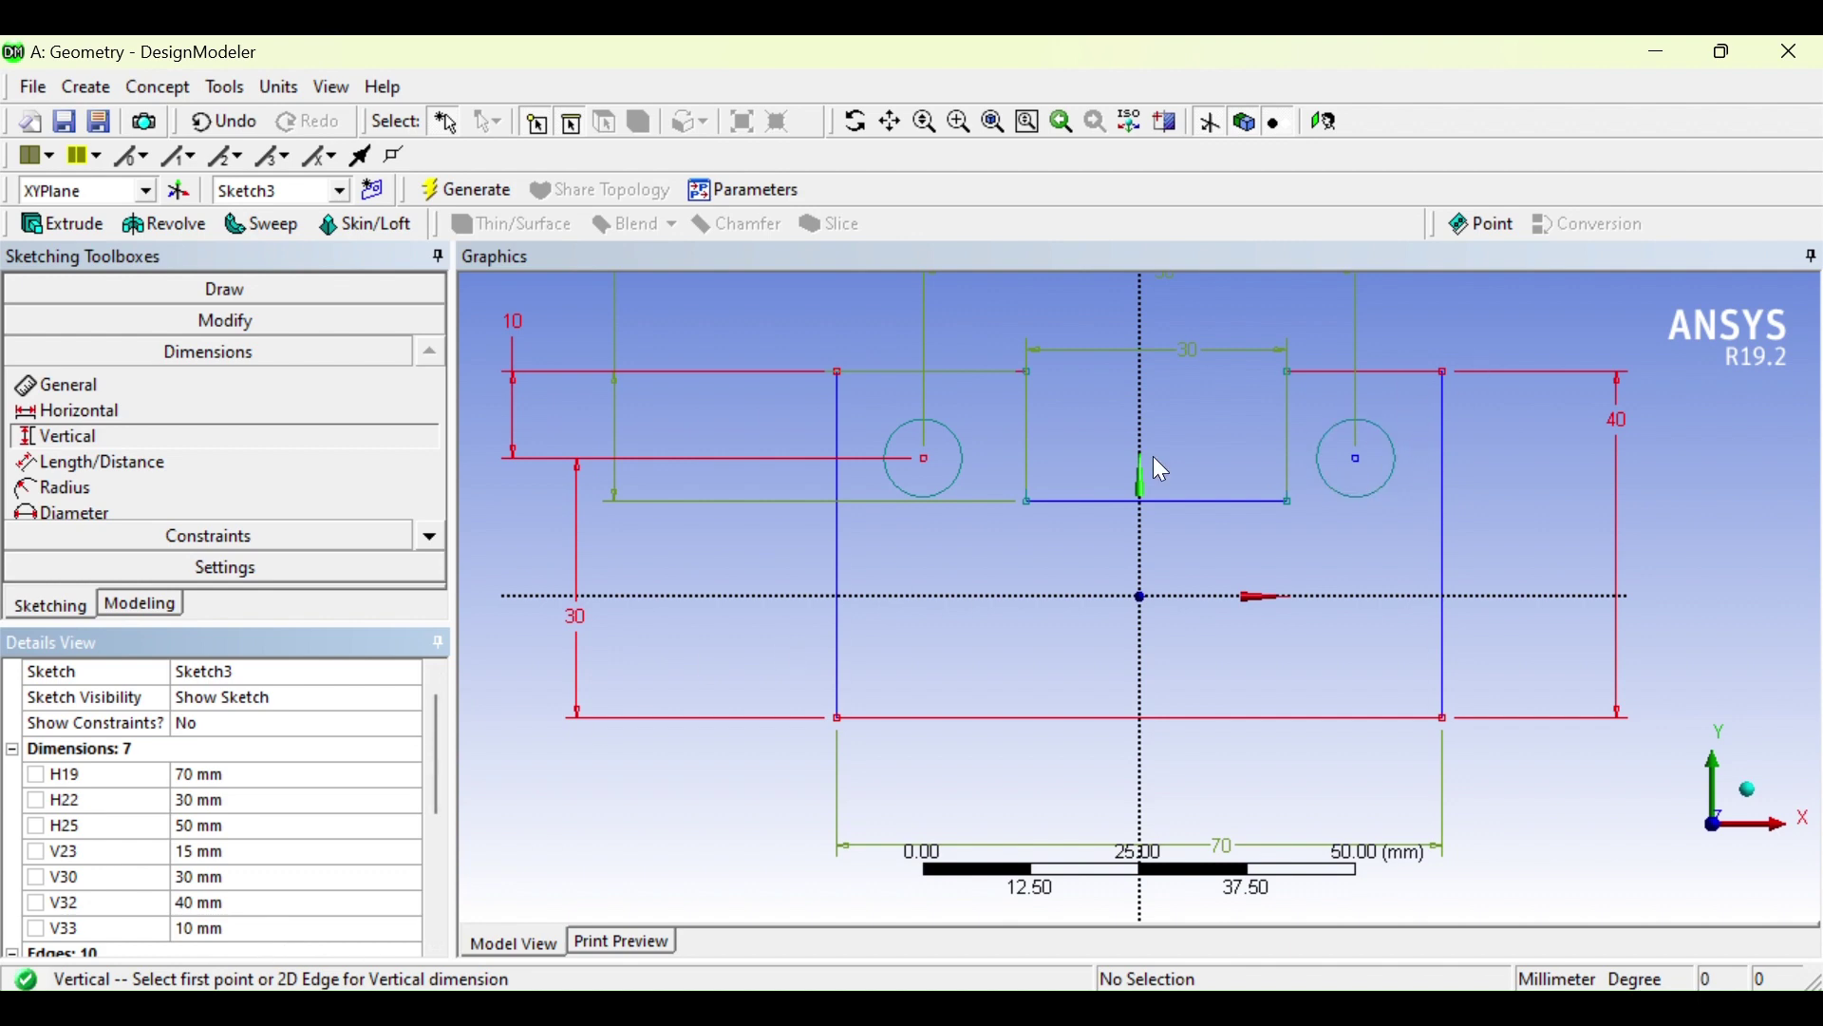
{"action": "left_click", "coordinate": [47, 926]}
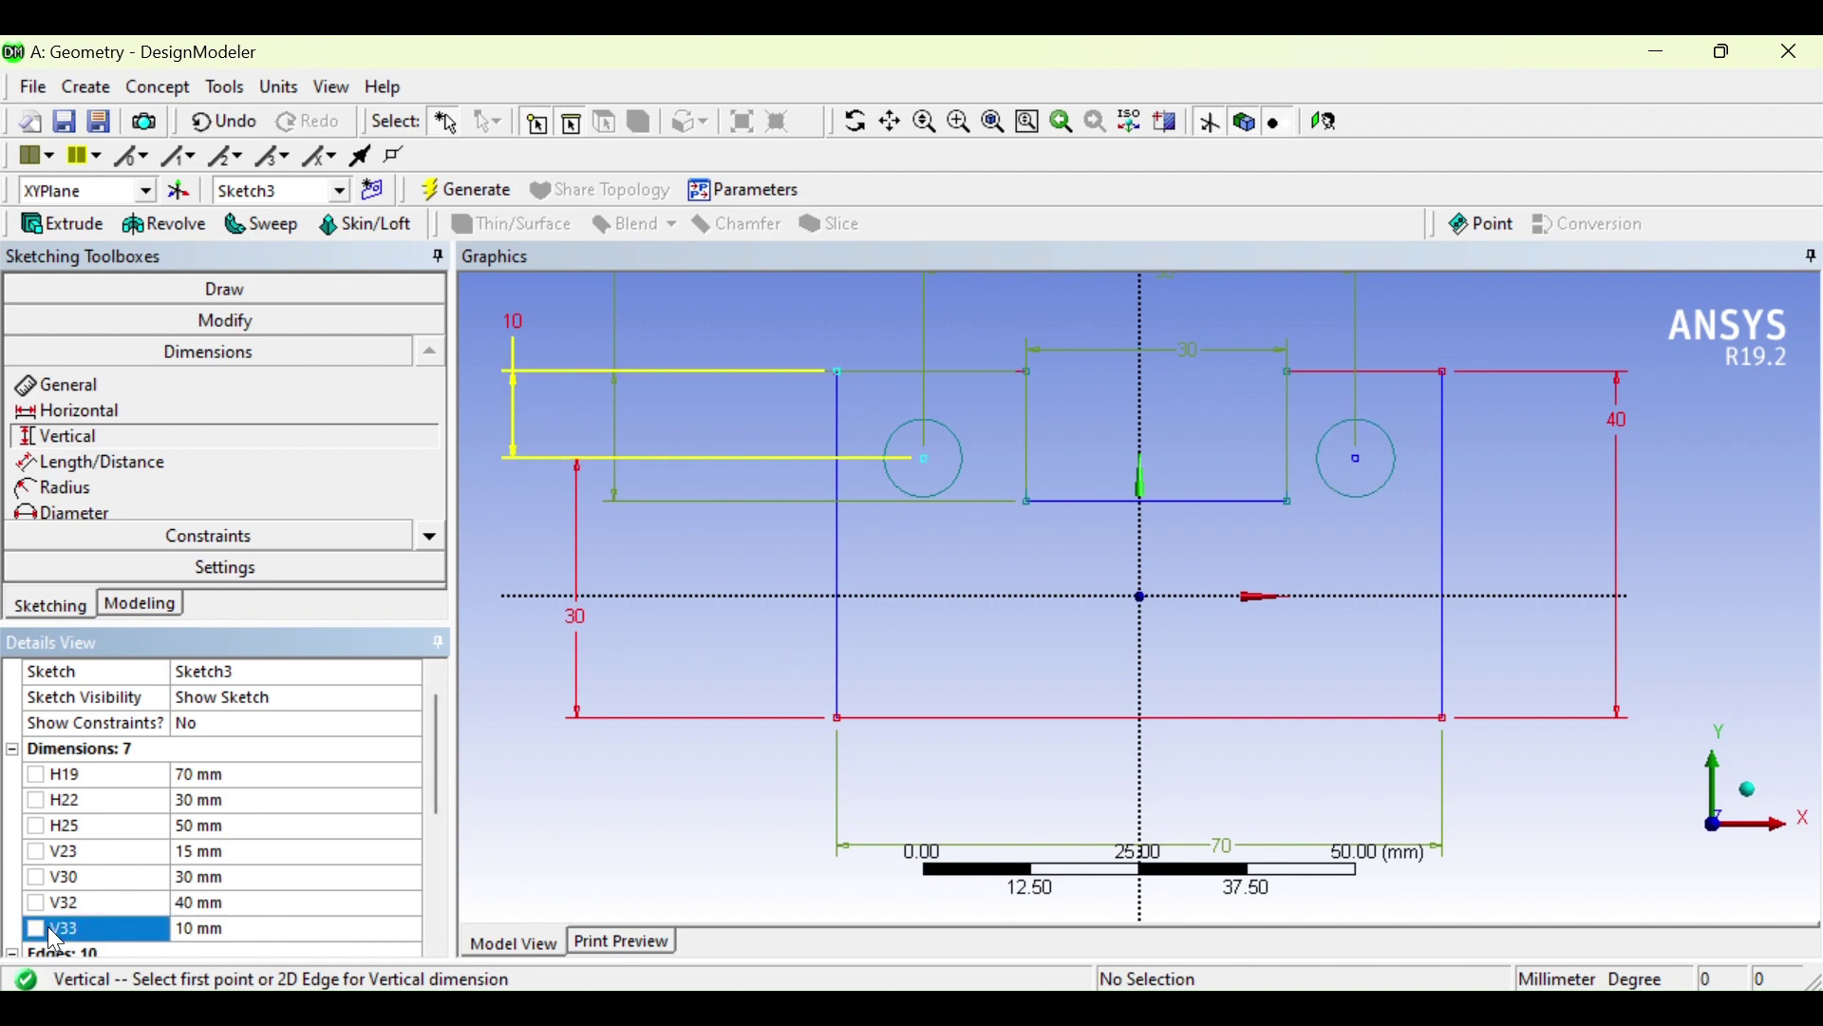
{"action": "right_click", "coordinate": [48, 926]}
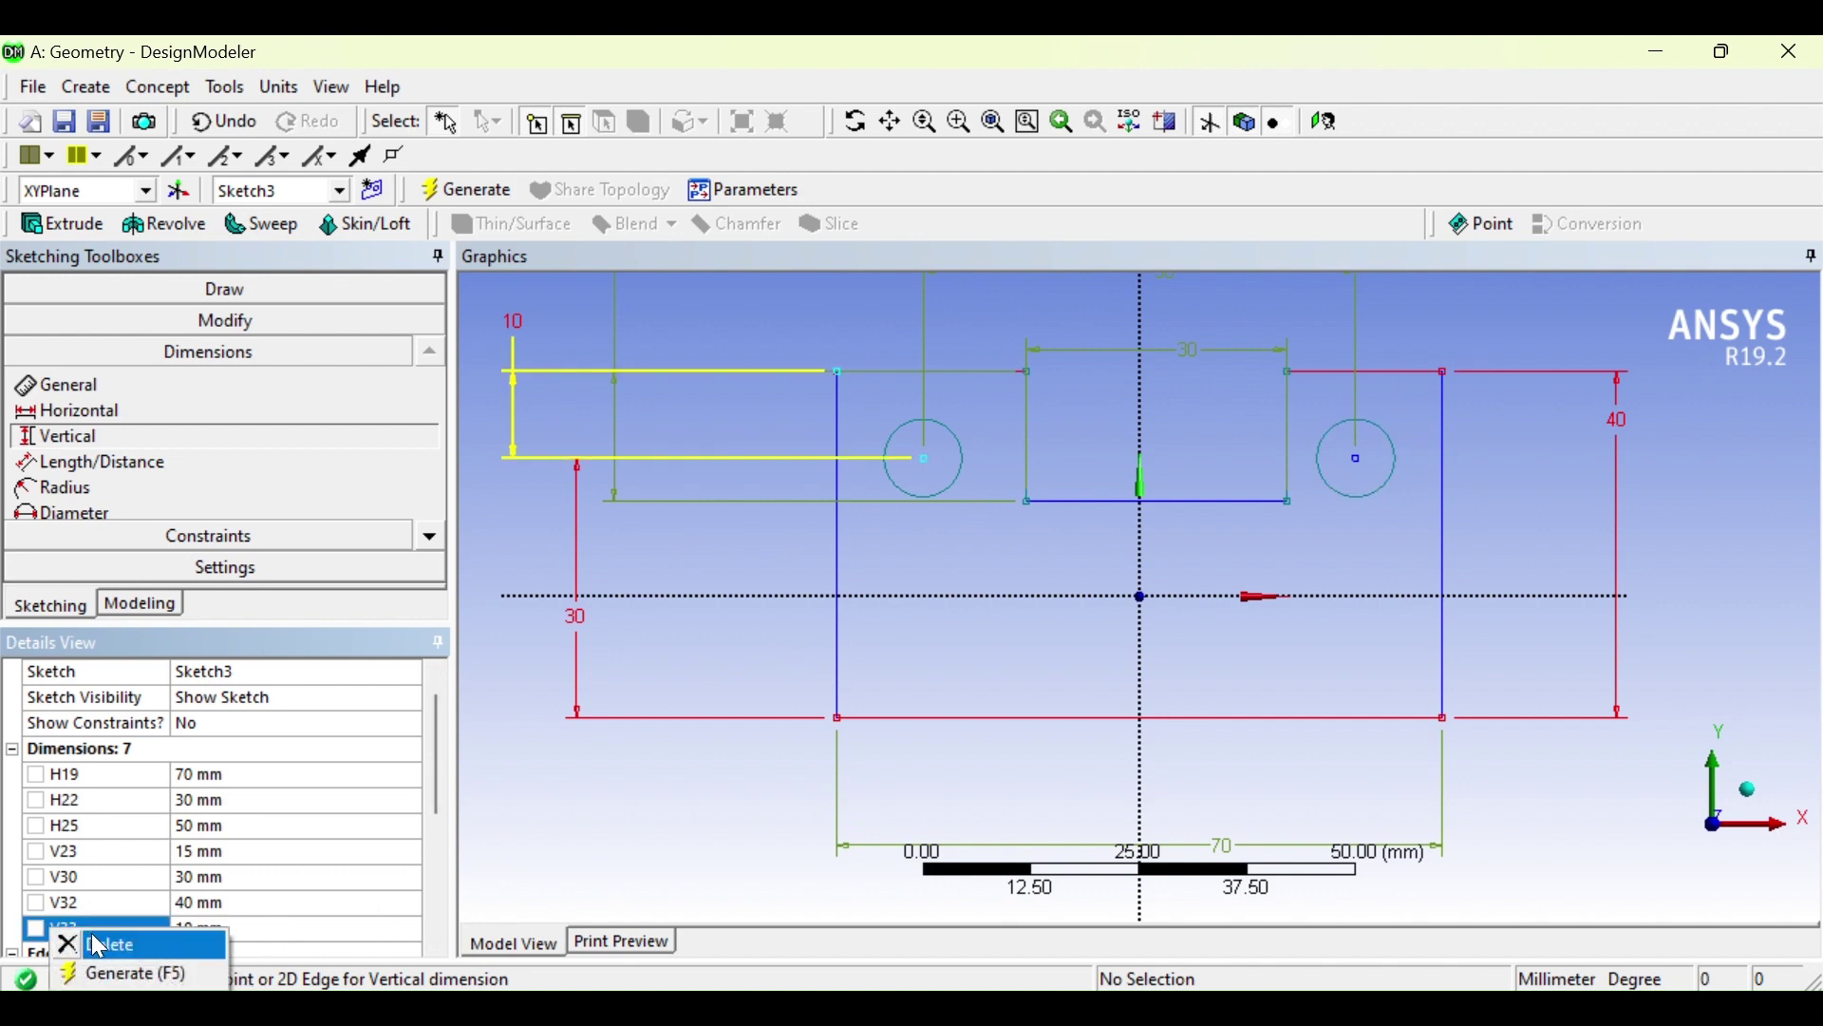
{"action": "left_click", "coordinate": [99, 944]}
Compare the sketch's dimensions with the notched plate in the IGTR.pdf drawing, and return to DesignModeler
{"action": "scroll", "coordinate": [937, 669], "scroll_direction": "down", "scroll_amount": 2}
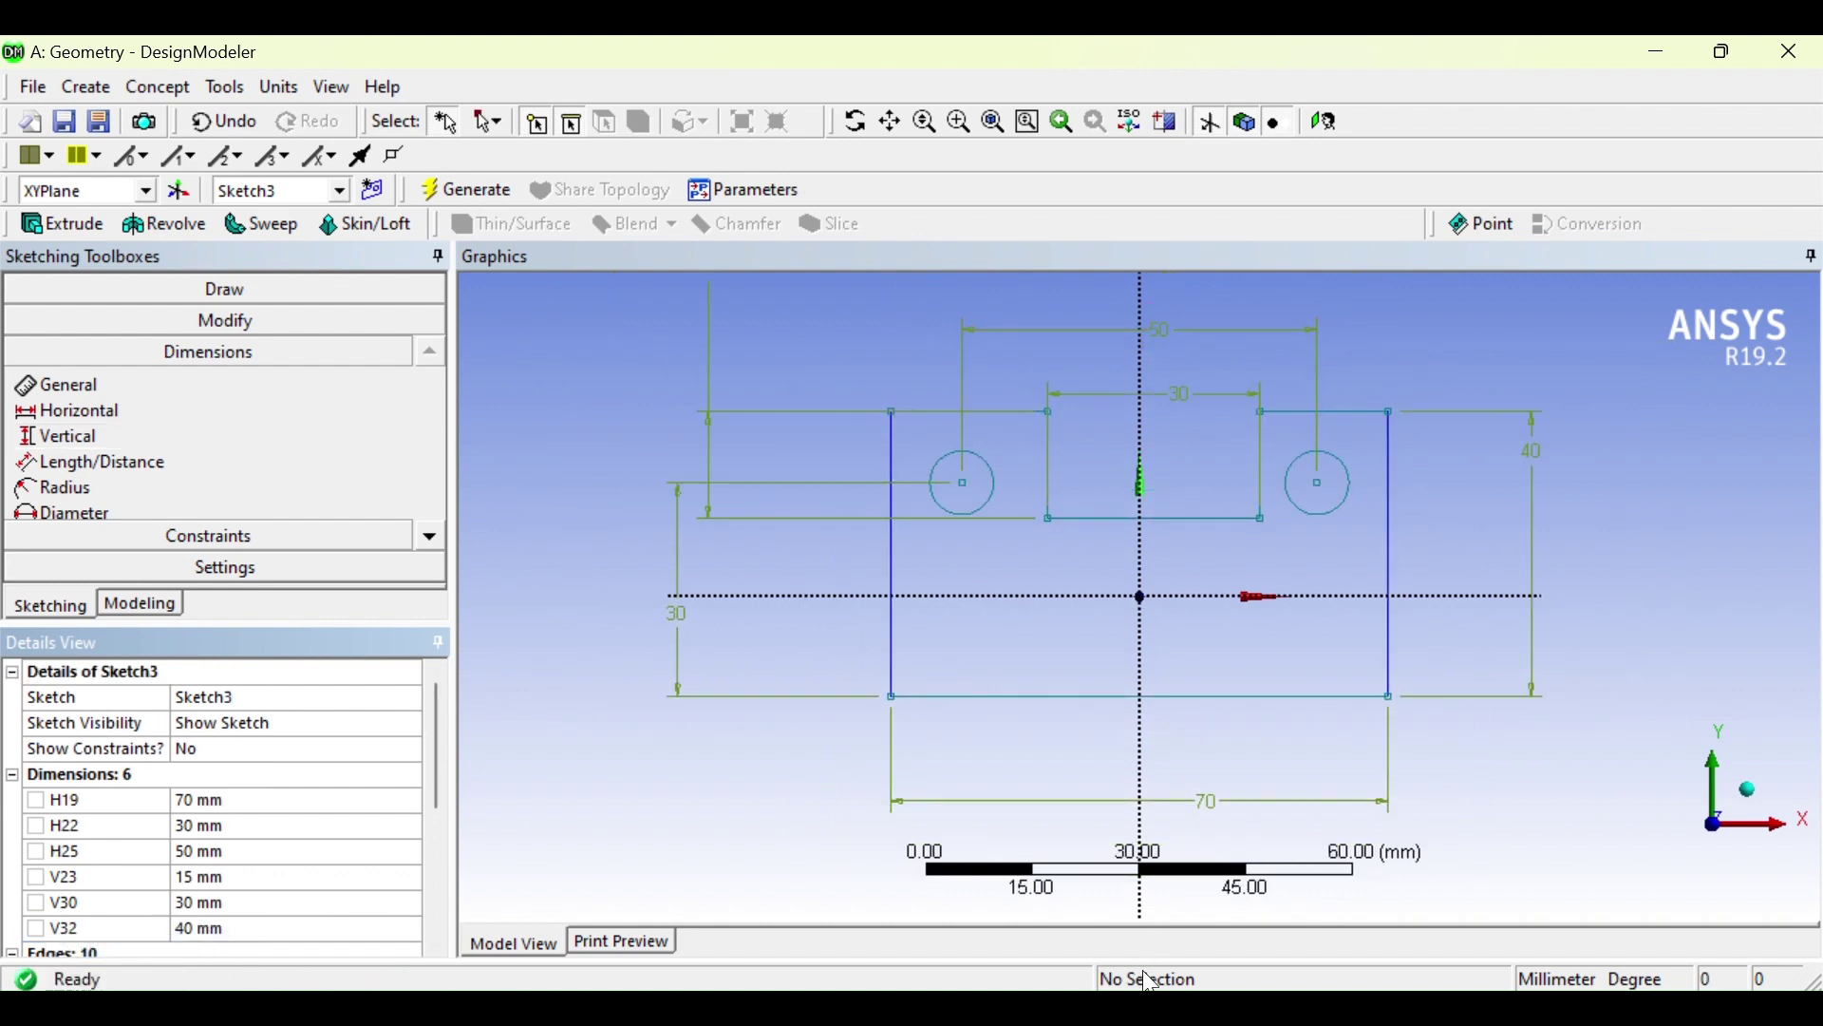
{"action": "key", "text": "alt+Tab"}
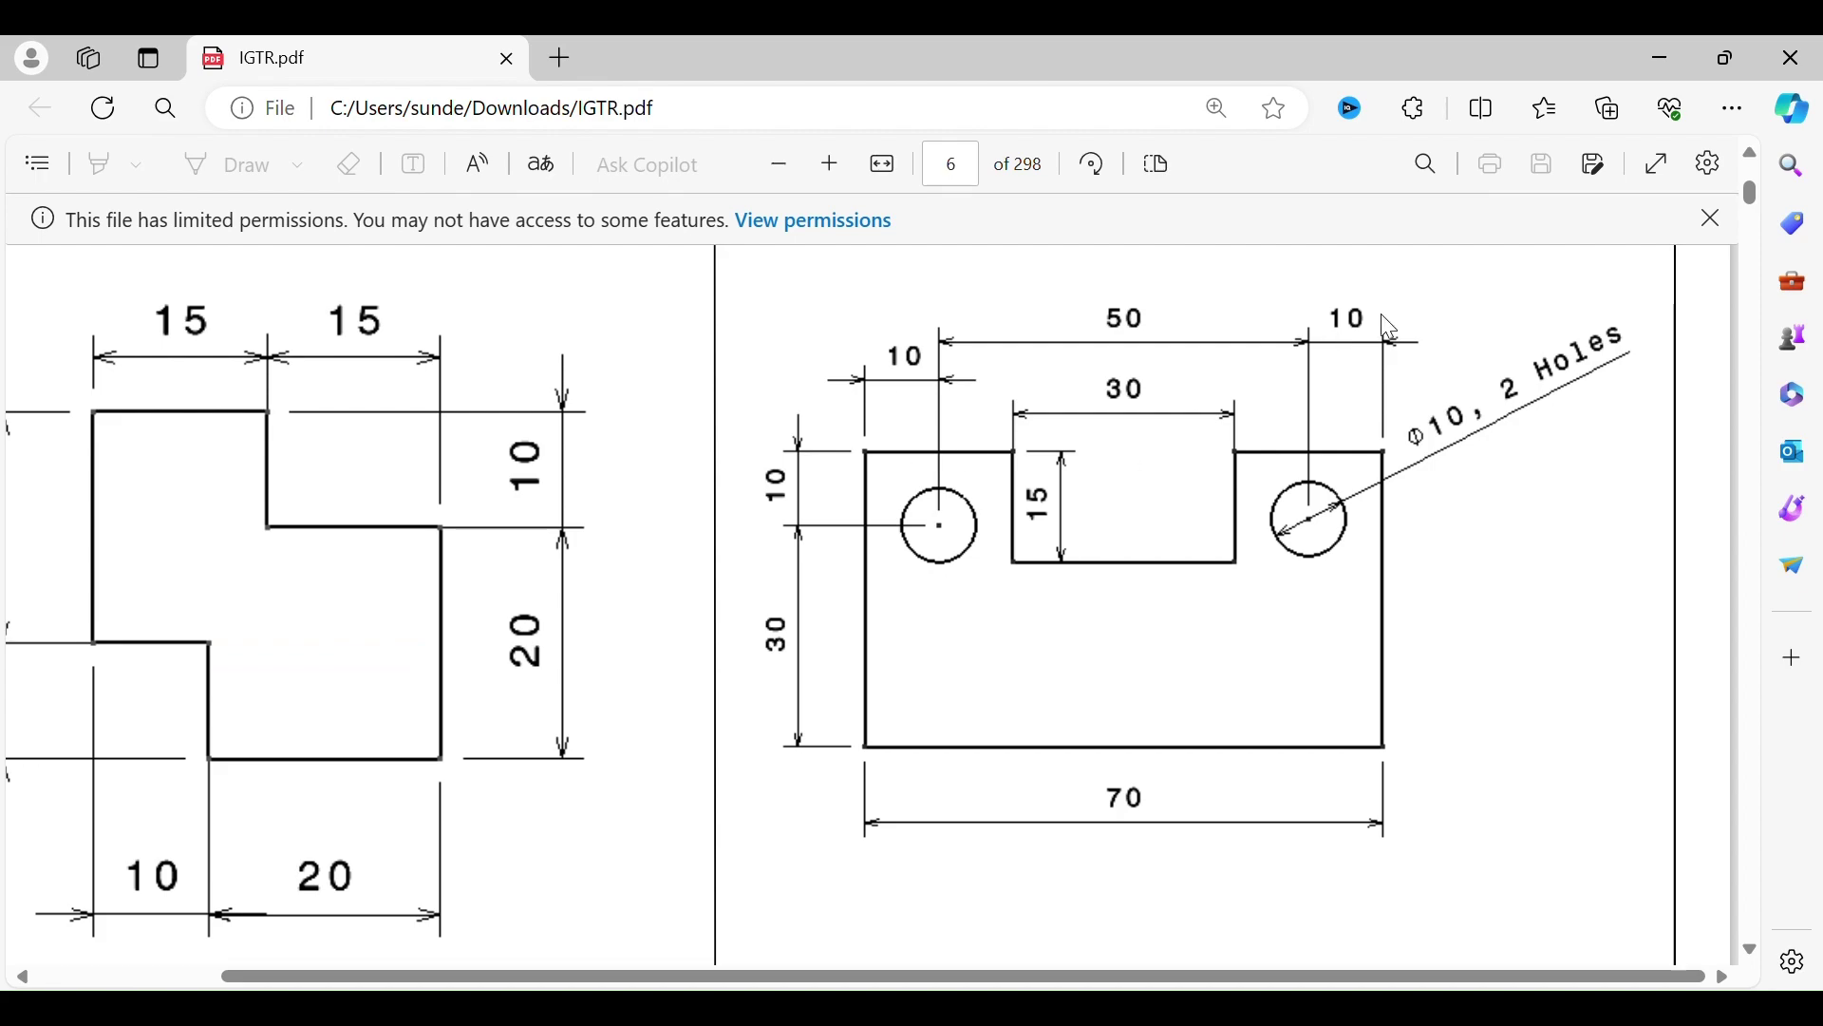
{"action": "key", "text": "alt+Tab"}
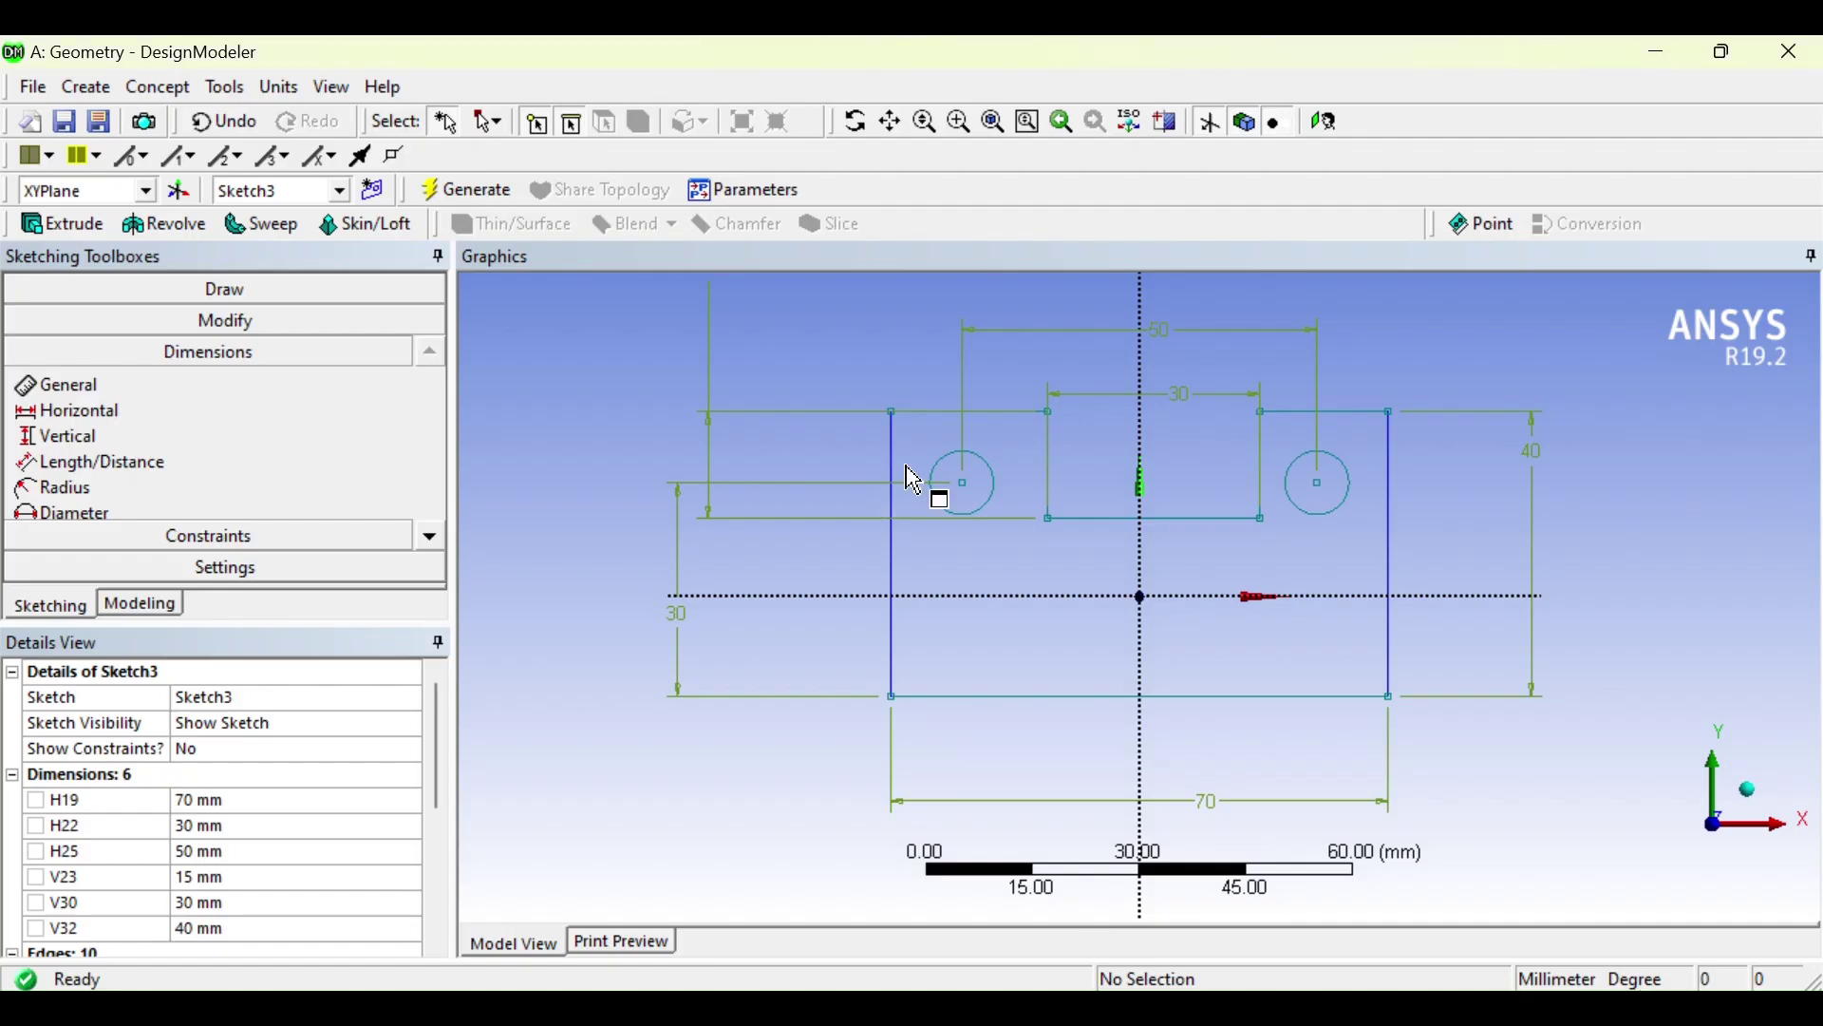
Try a horizontal dimension between the left hole's centre and the plate's upper-left corner, placed above the plate
{"action": "left_click", "coordinate": [118, 387]}
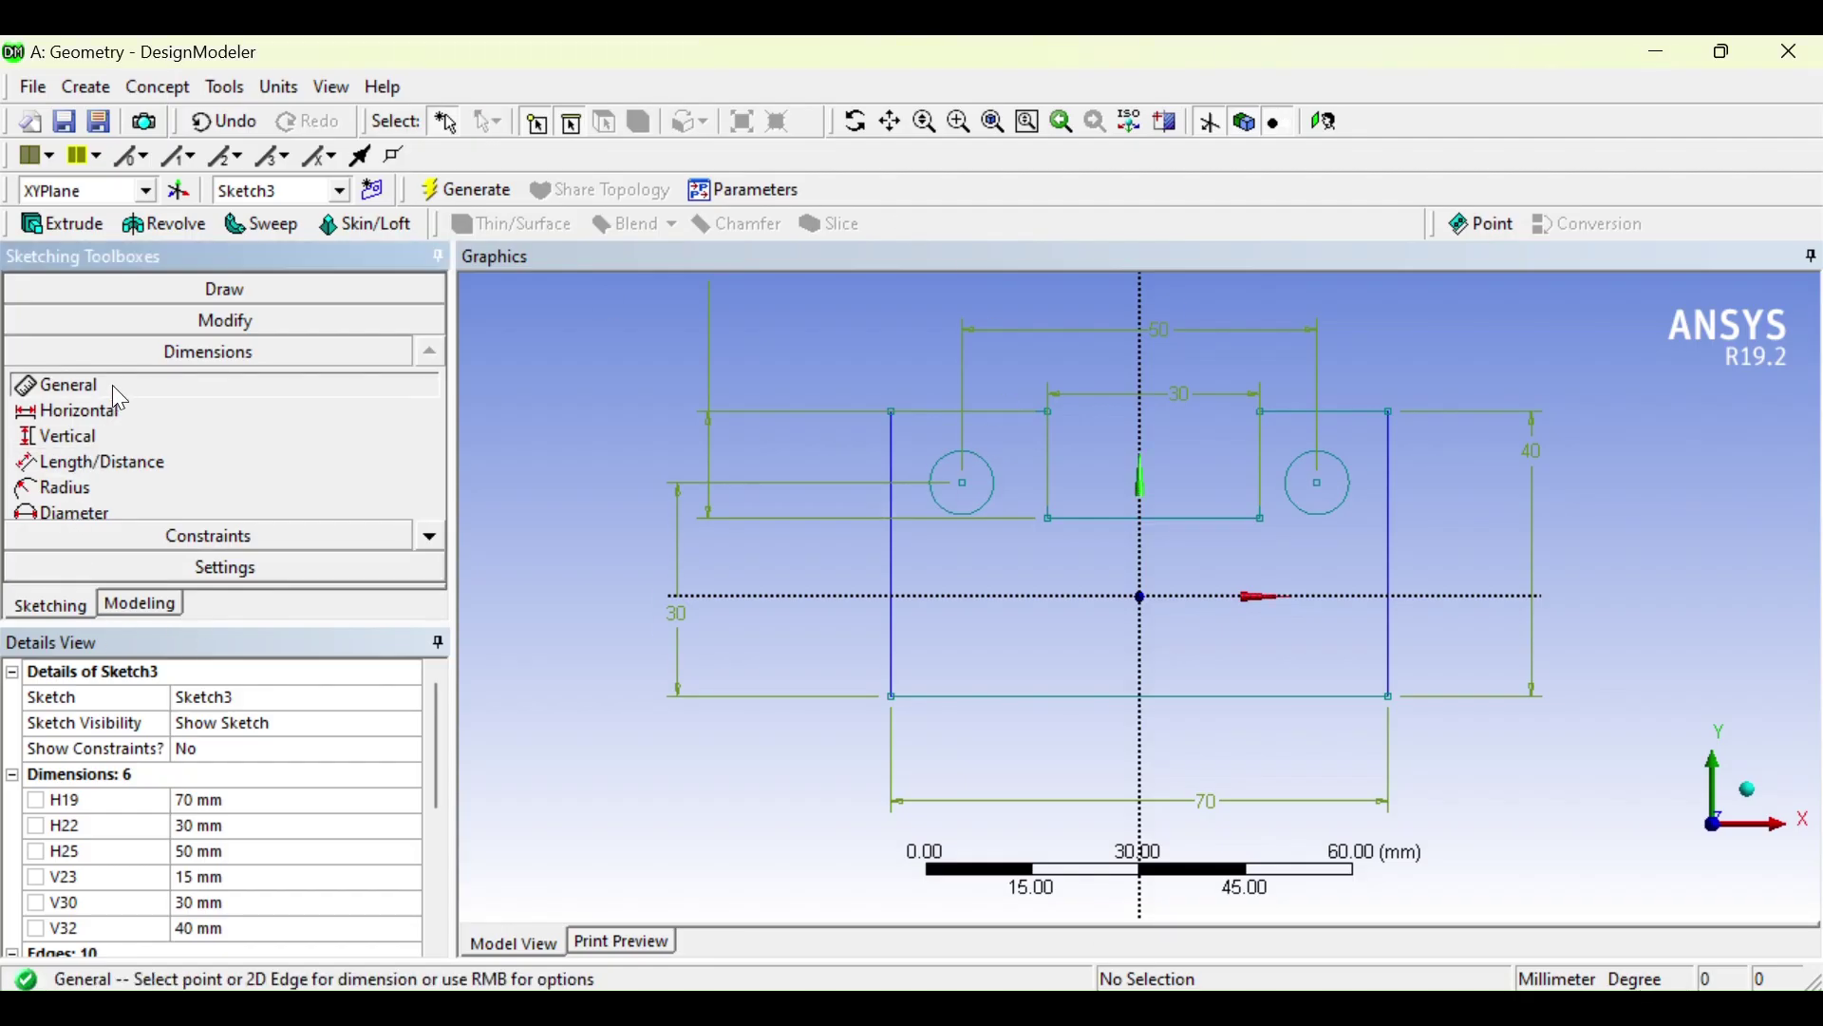
{"action": "left_click", "coordinate": [98, 466]}
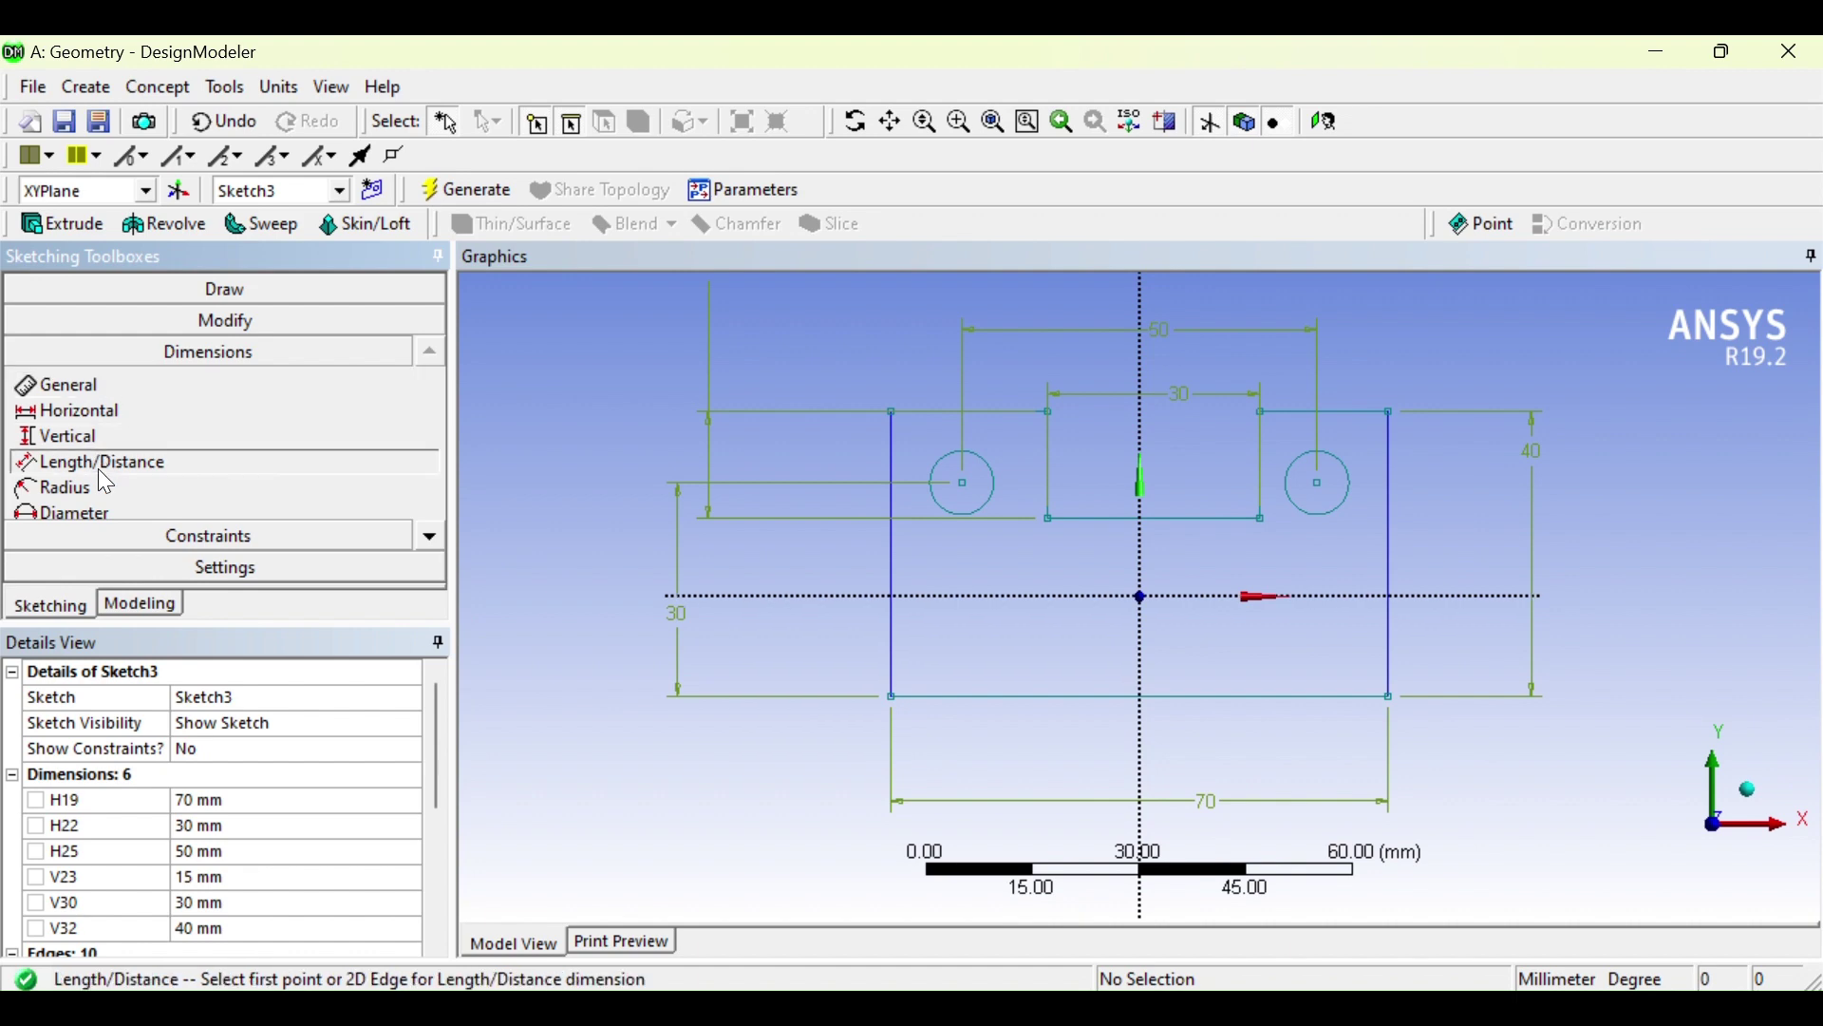
{"action": "left_click", "coordinate": [72, 414]}
{"action": "left_click", "coordinate": [964, 483]}
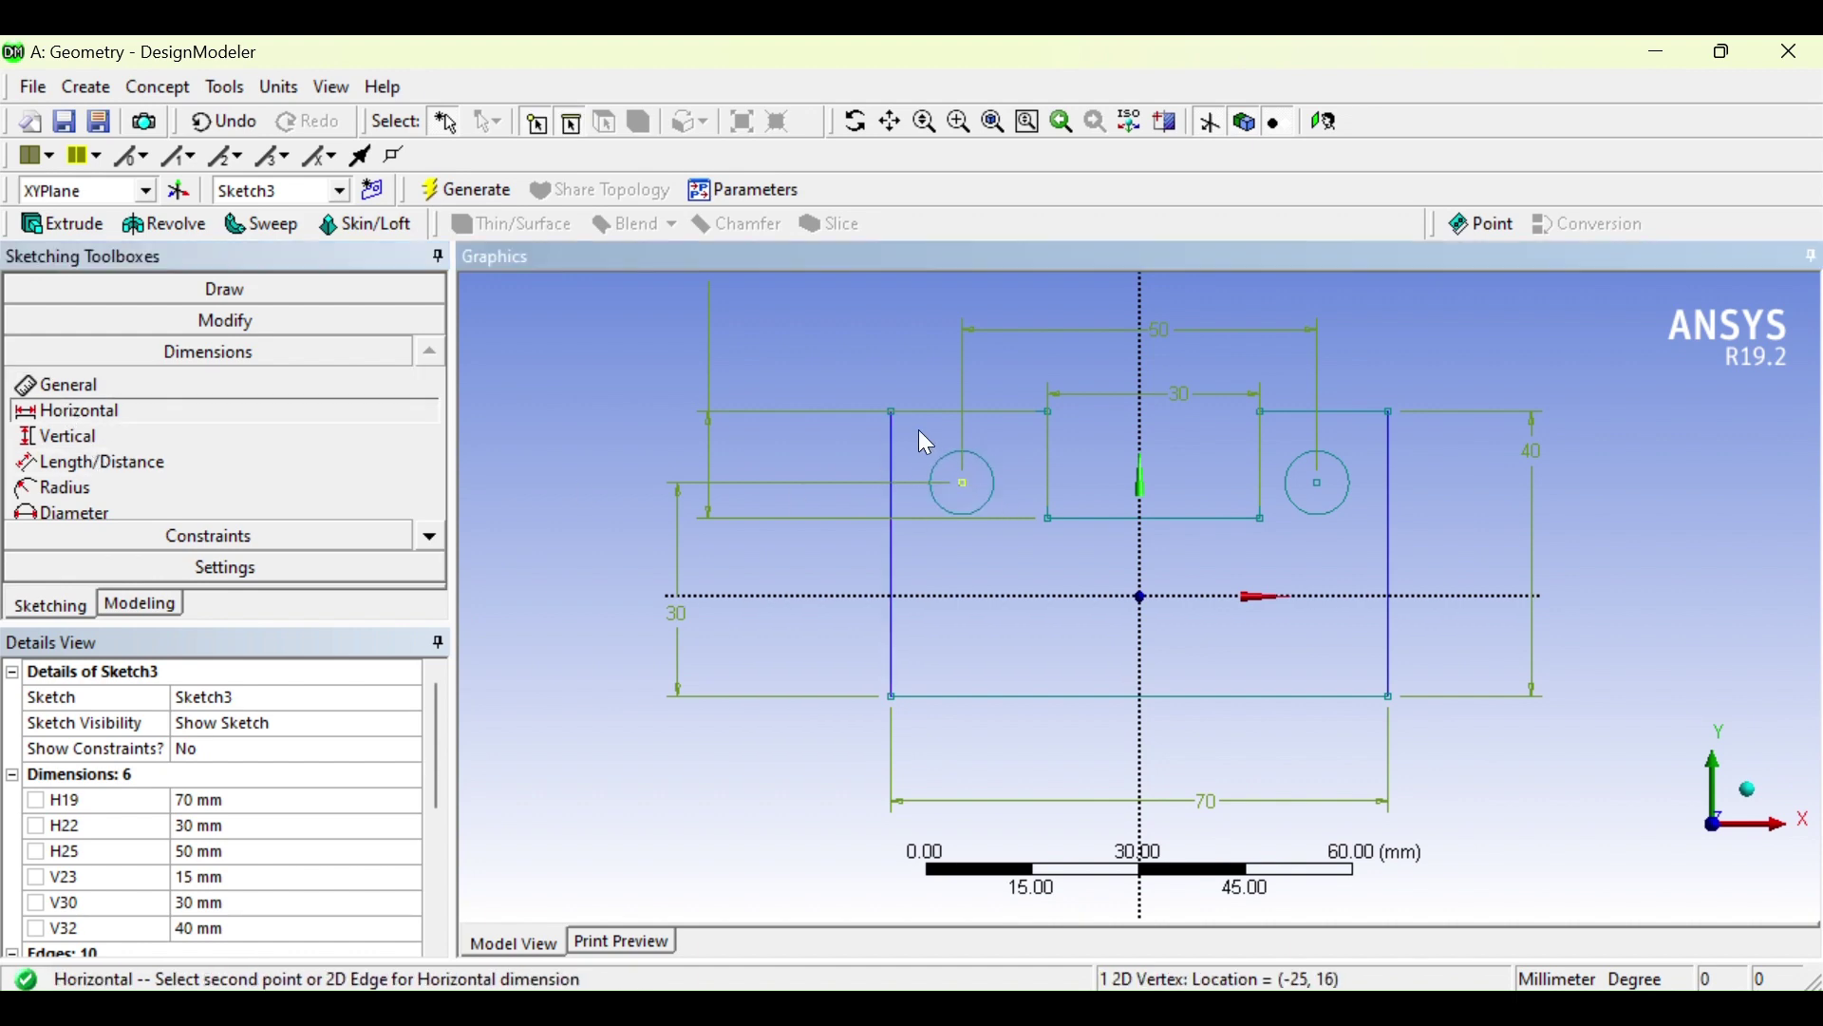
{"action": "left_click", "coordinate": [892, 414]}
{"action": "left_click", "coordinate": [1151, 633]}
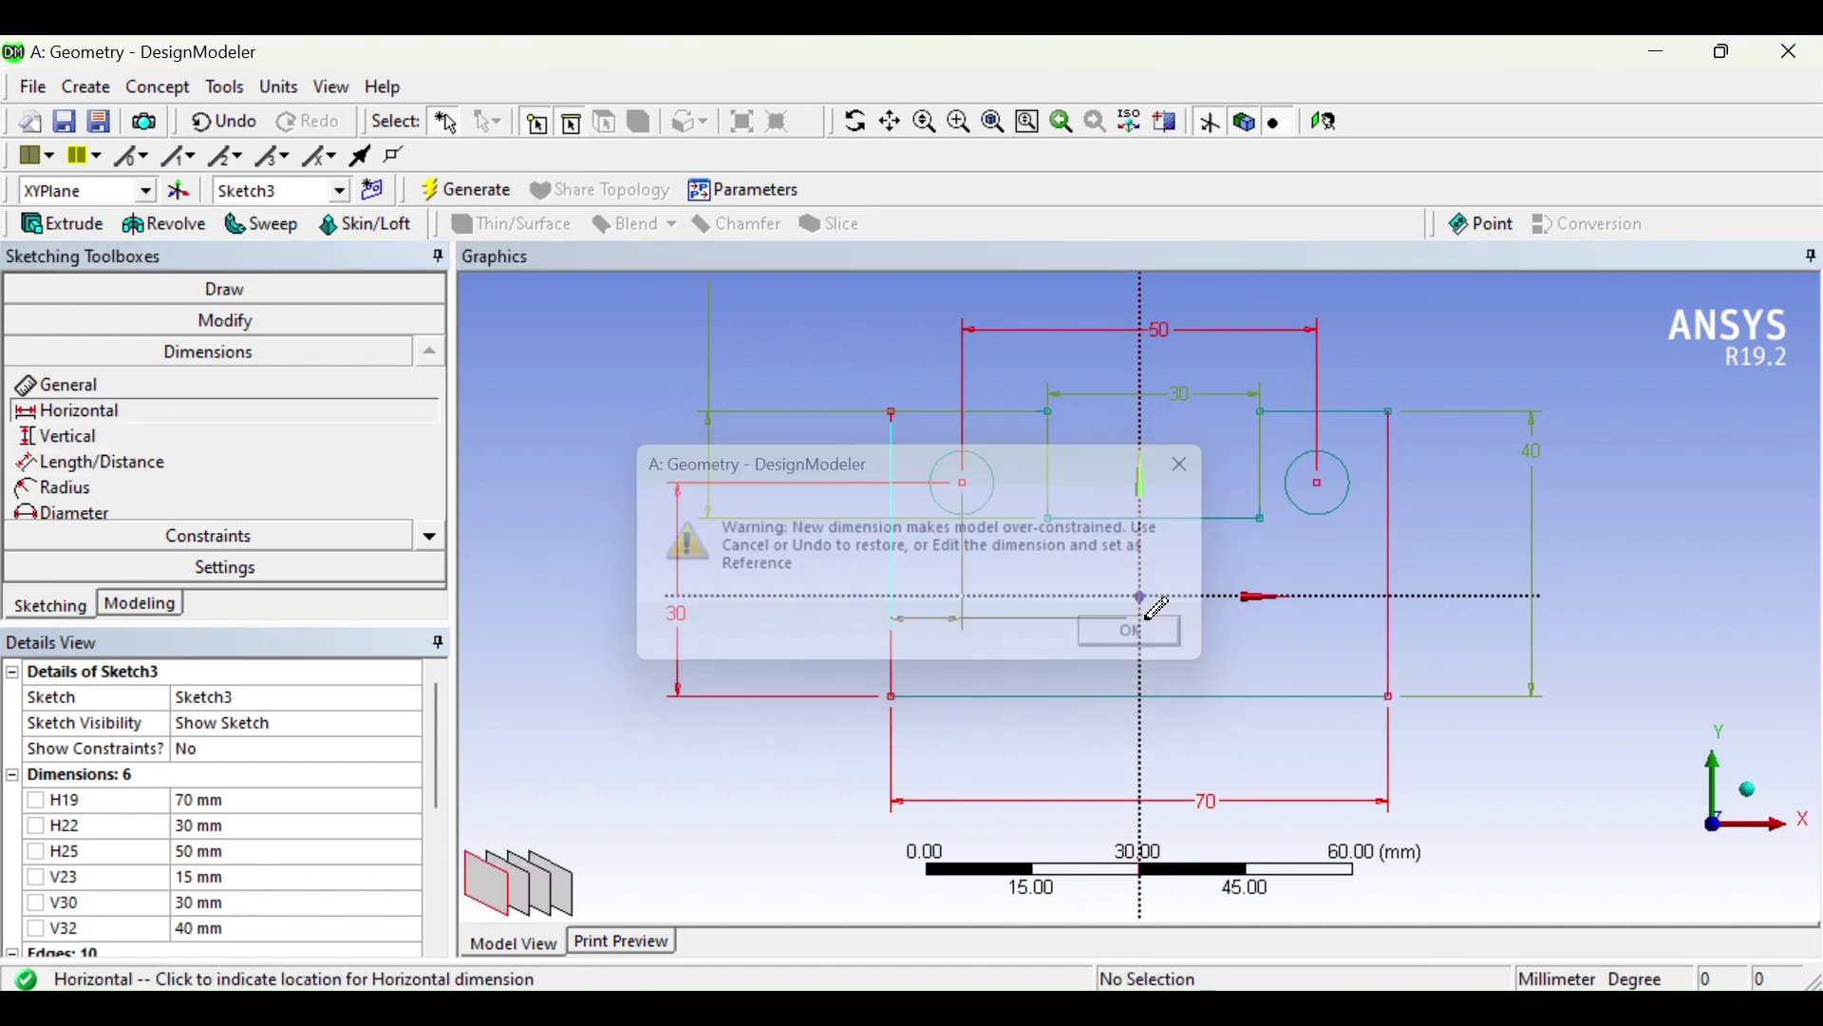
{"action": "left_click", "coordinate": [795, 345]}
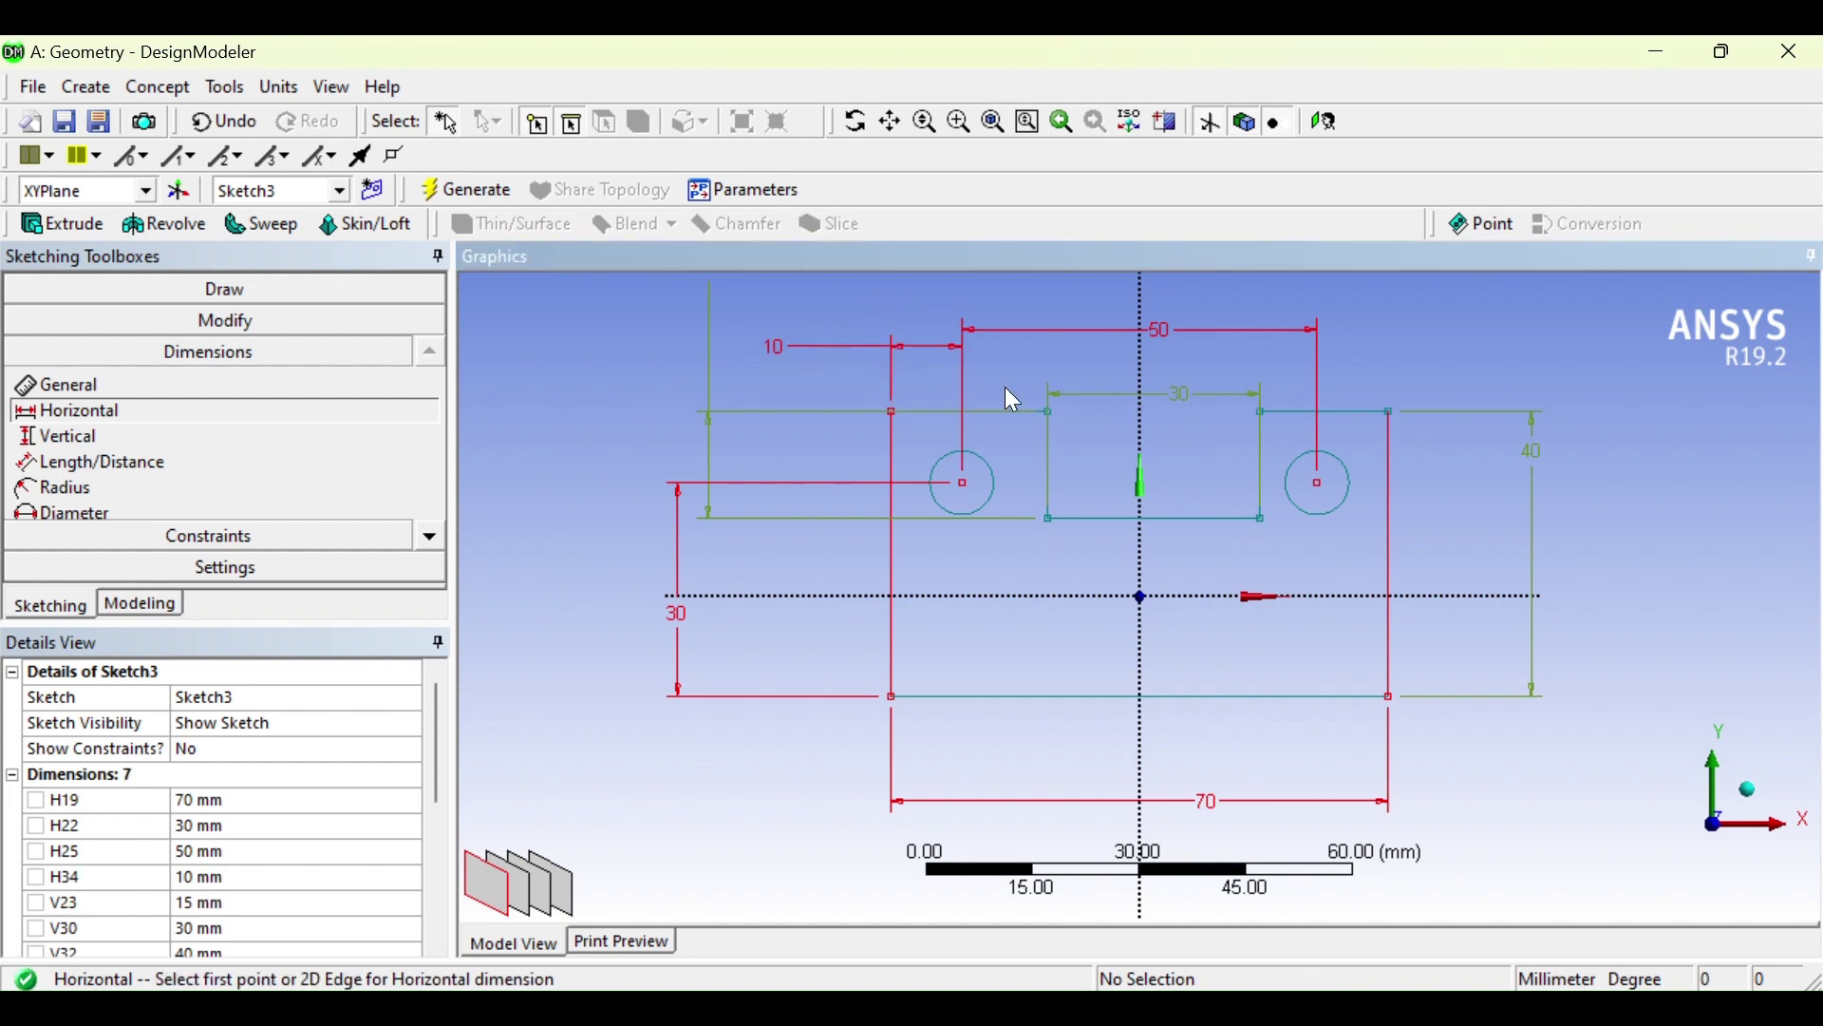
Try a matching horizontal dimension between the right hole's centre and the plate's upper-right corner
{"action": "left_click", "coordinate": [1320, 484]}
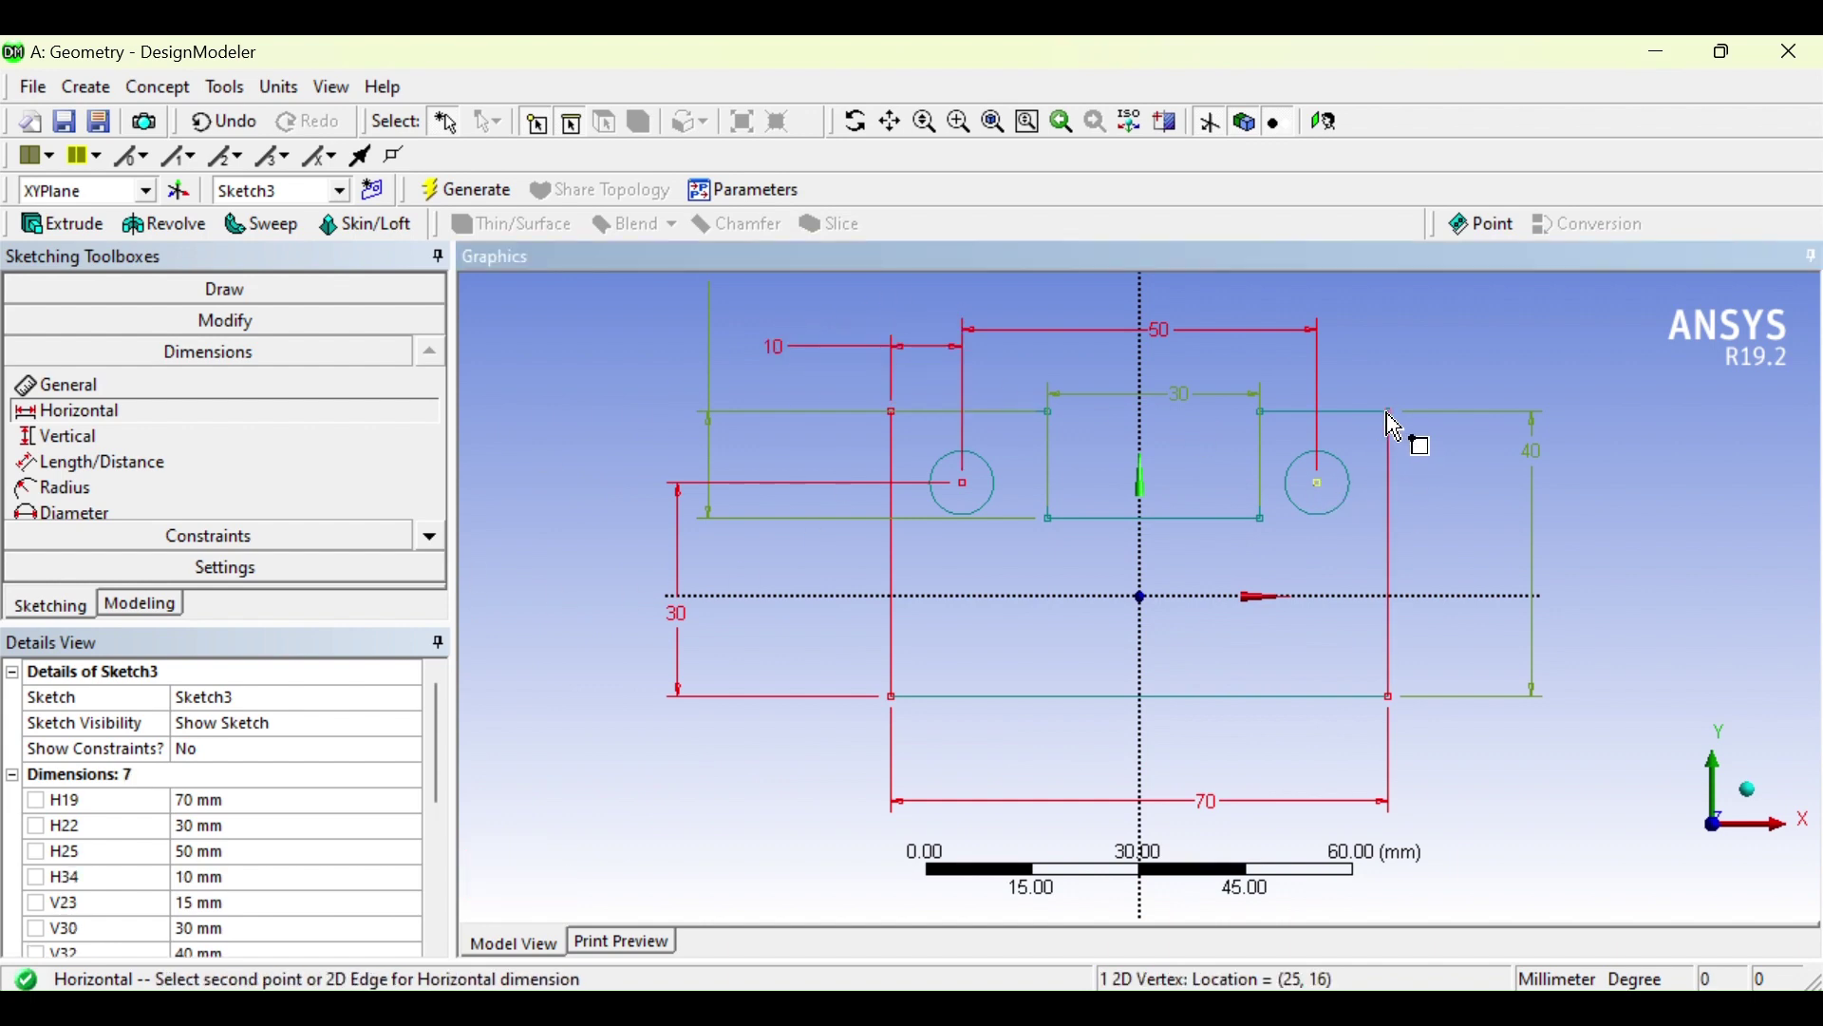
{"action": "left_click", "coordinate": [1391, 414]}
{"action": "left_click", "coordinate": [1150, 632]}
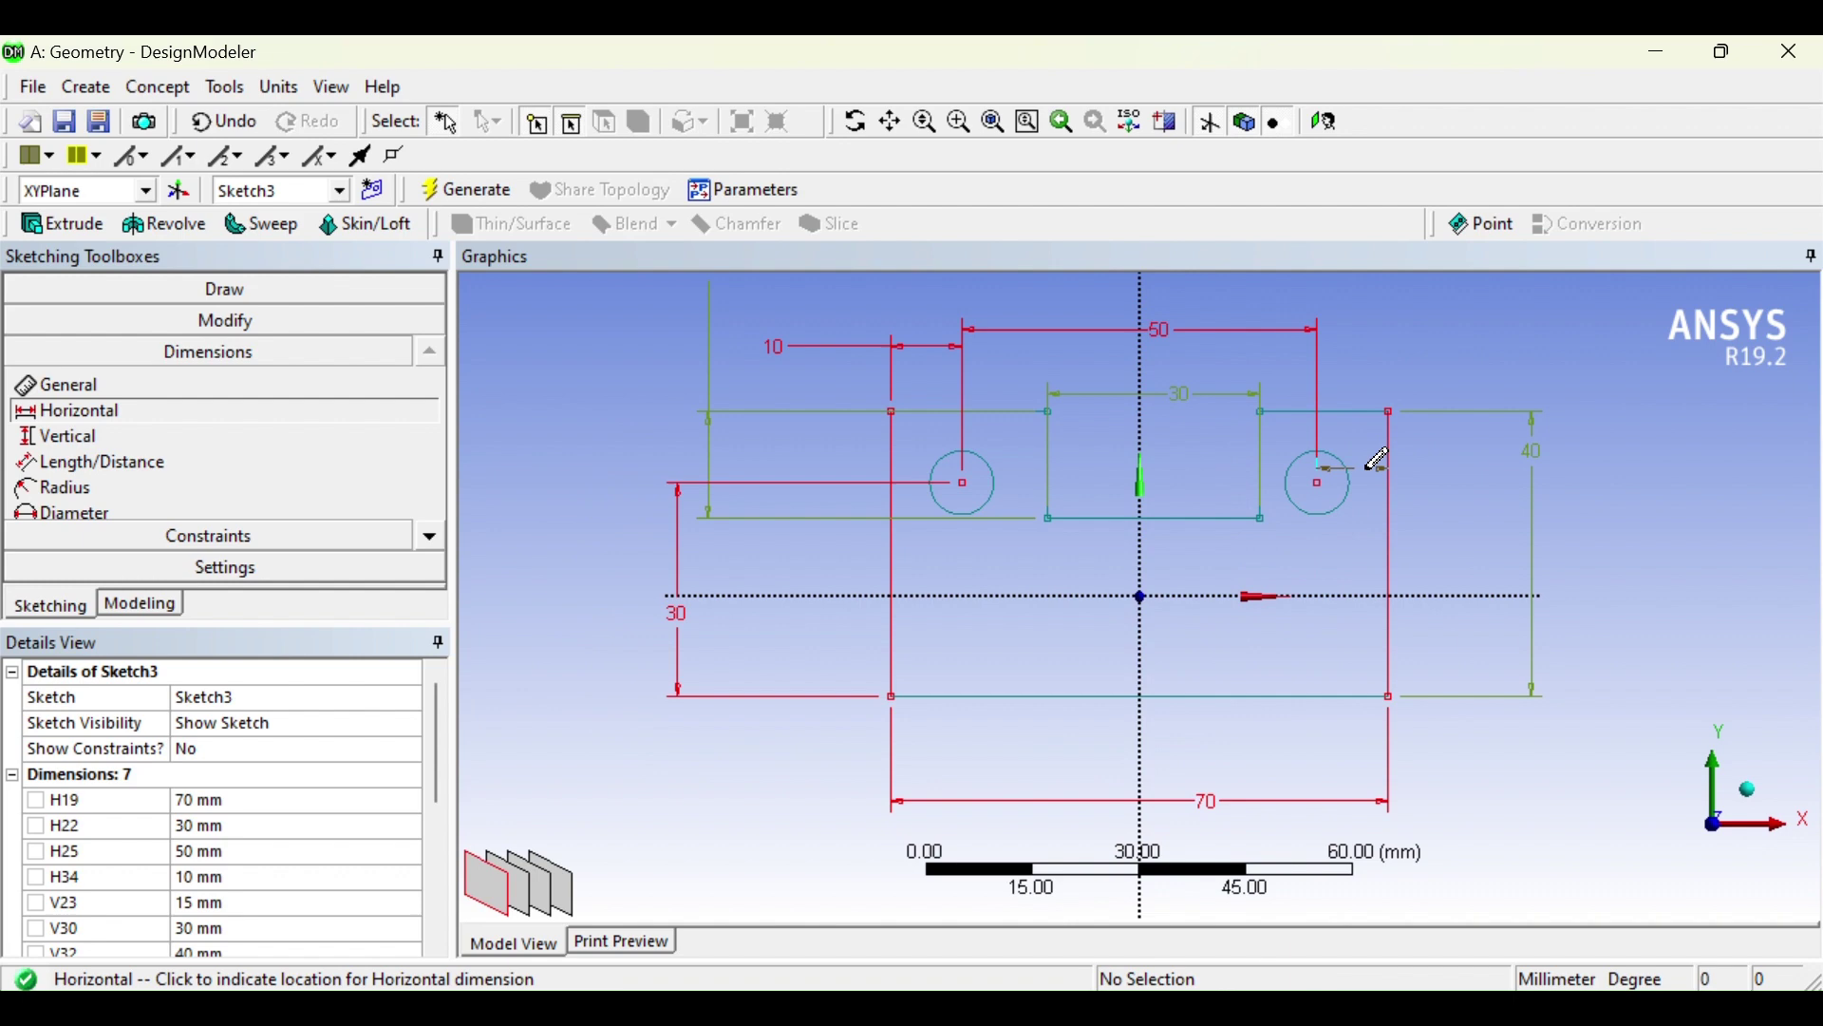
{"action": "left_click", "coordinate": [1495, 325]}
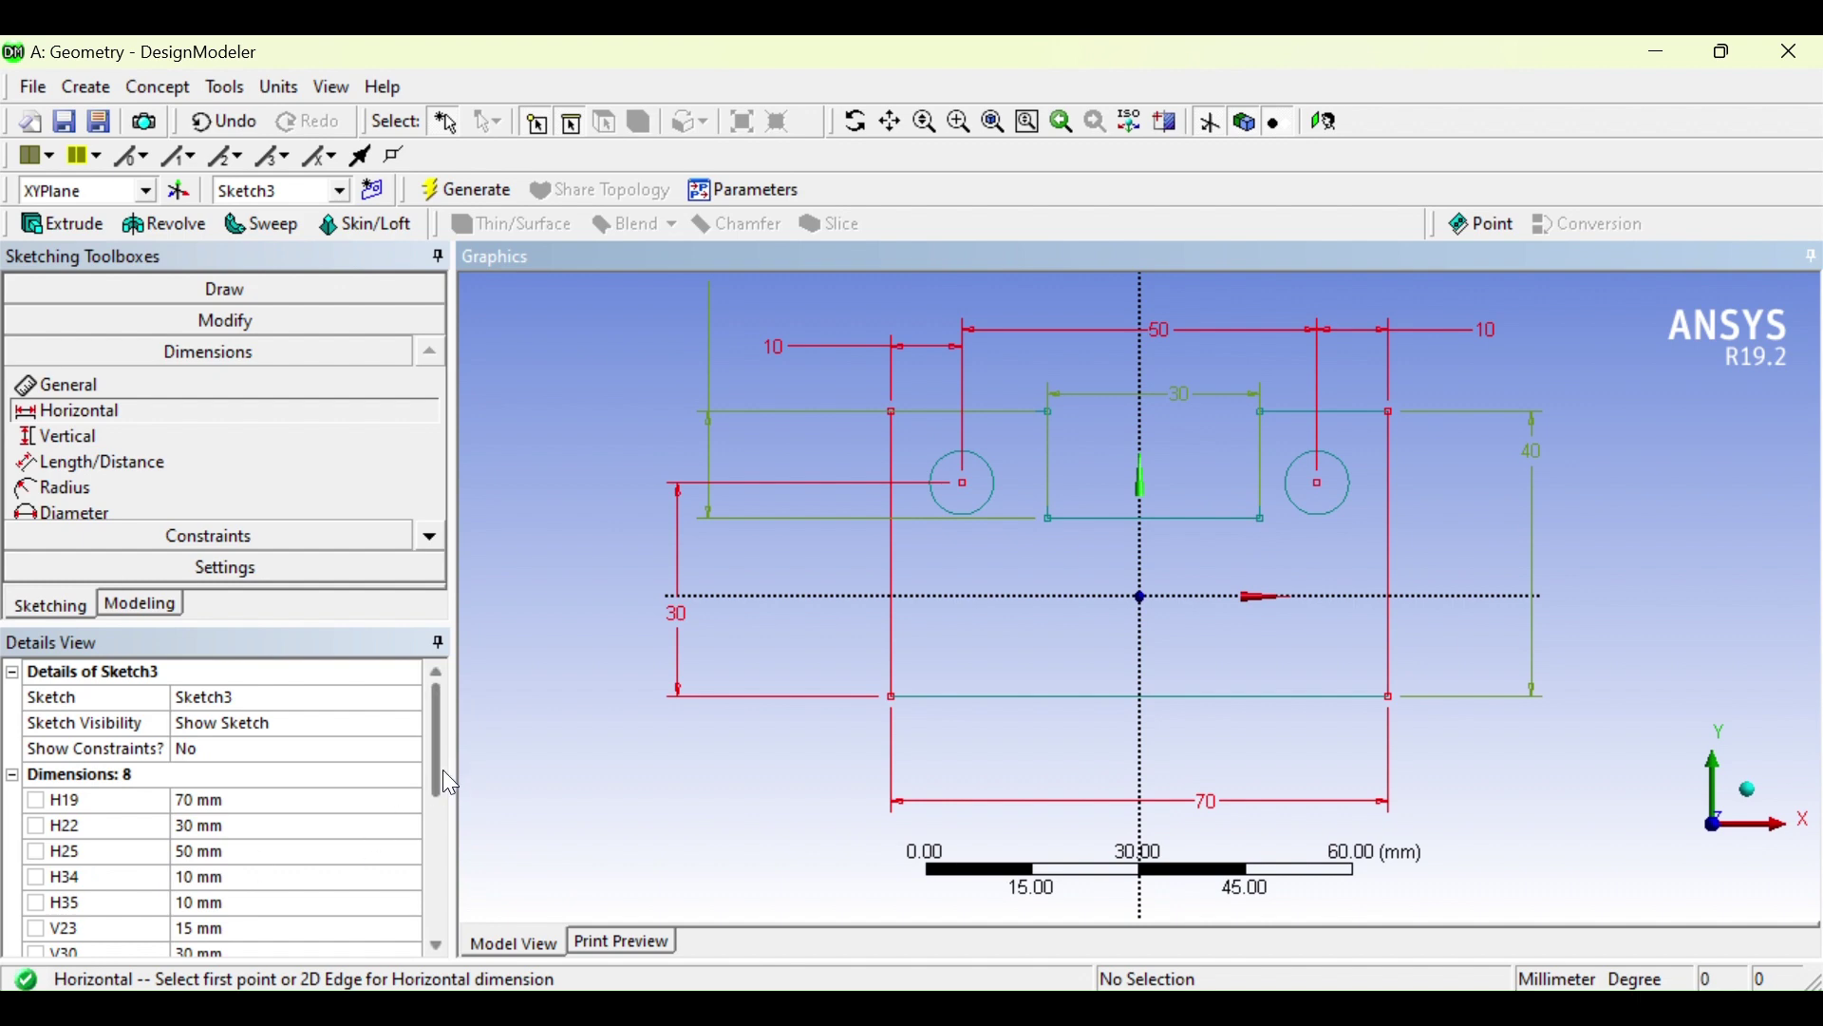
Try deleting the plate's 40 mm overall height dimension, and undo the deletion
{"action": "left_click_drag", "start_coordinate": [442, 772], "coordinate": [447, 804]}
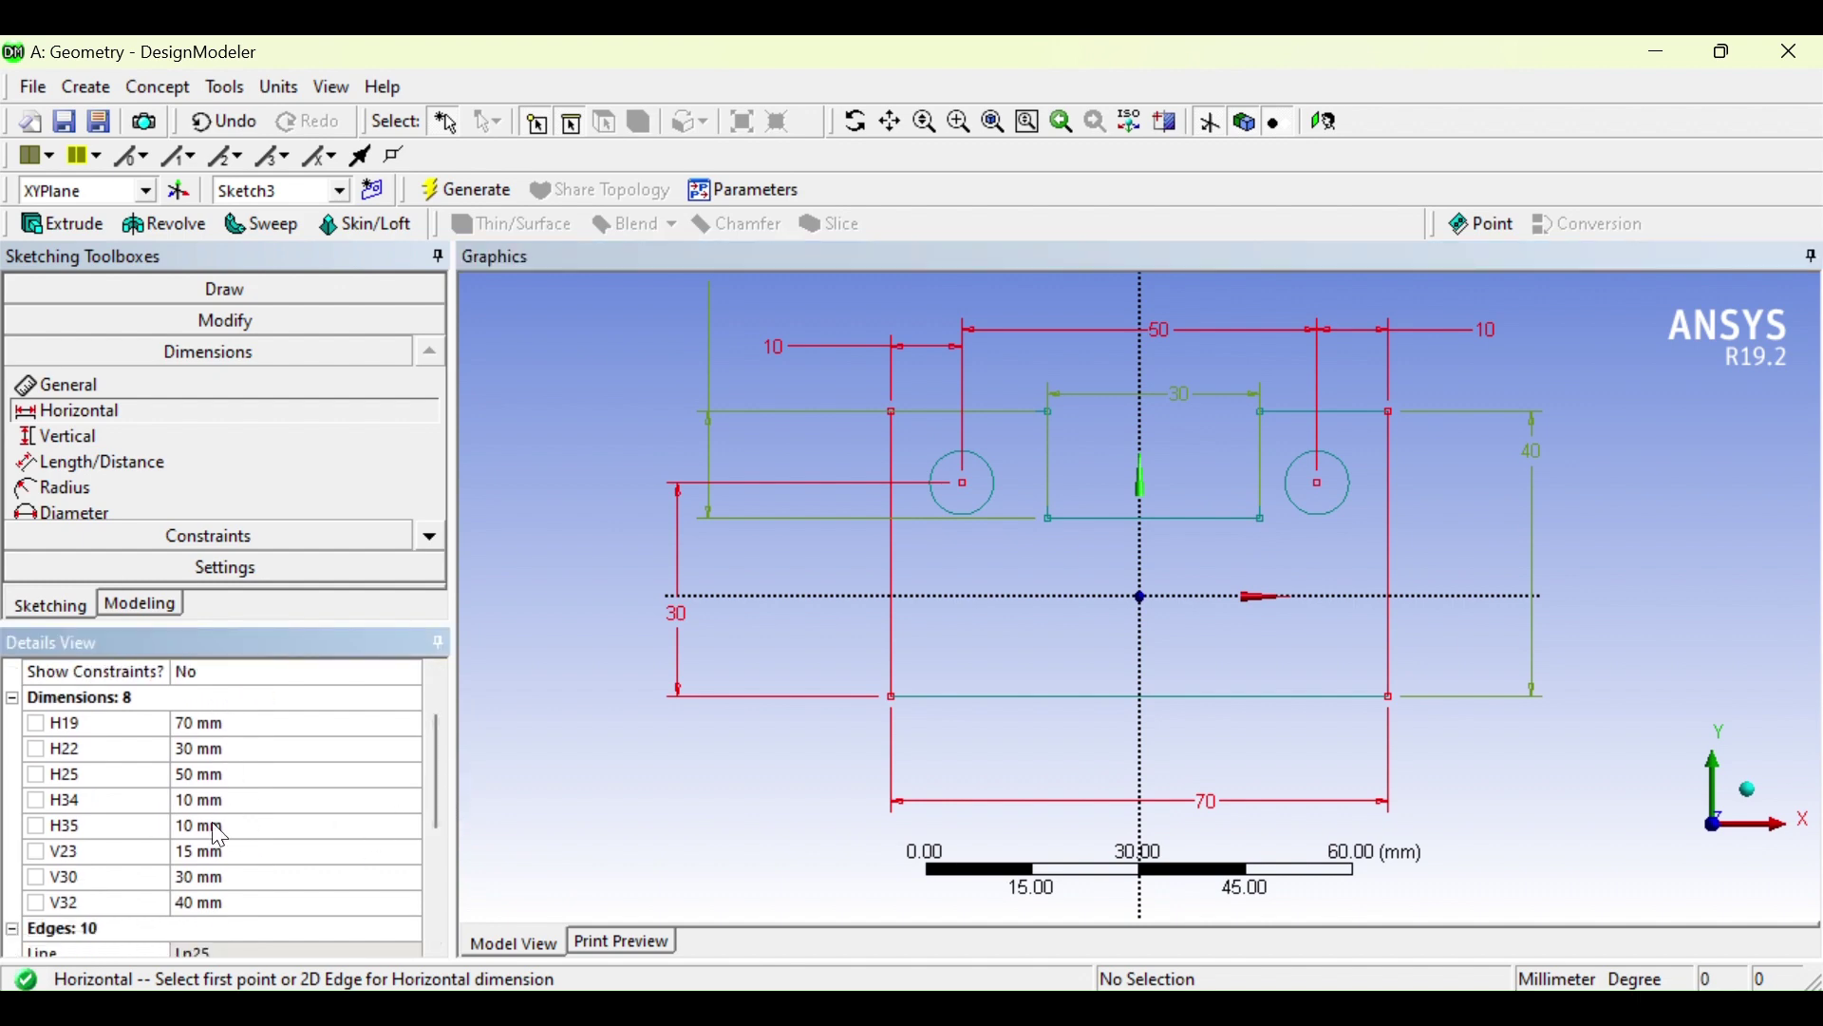
{"action": "left_click", "coordinate": [46, 905]}
{"action": "right_click", "coordinate": [45, 906]}
{"action": "left_click", "coordinate": [104, 922]}
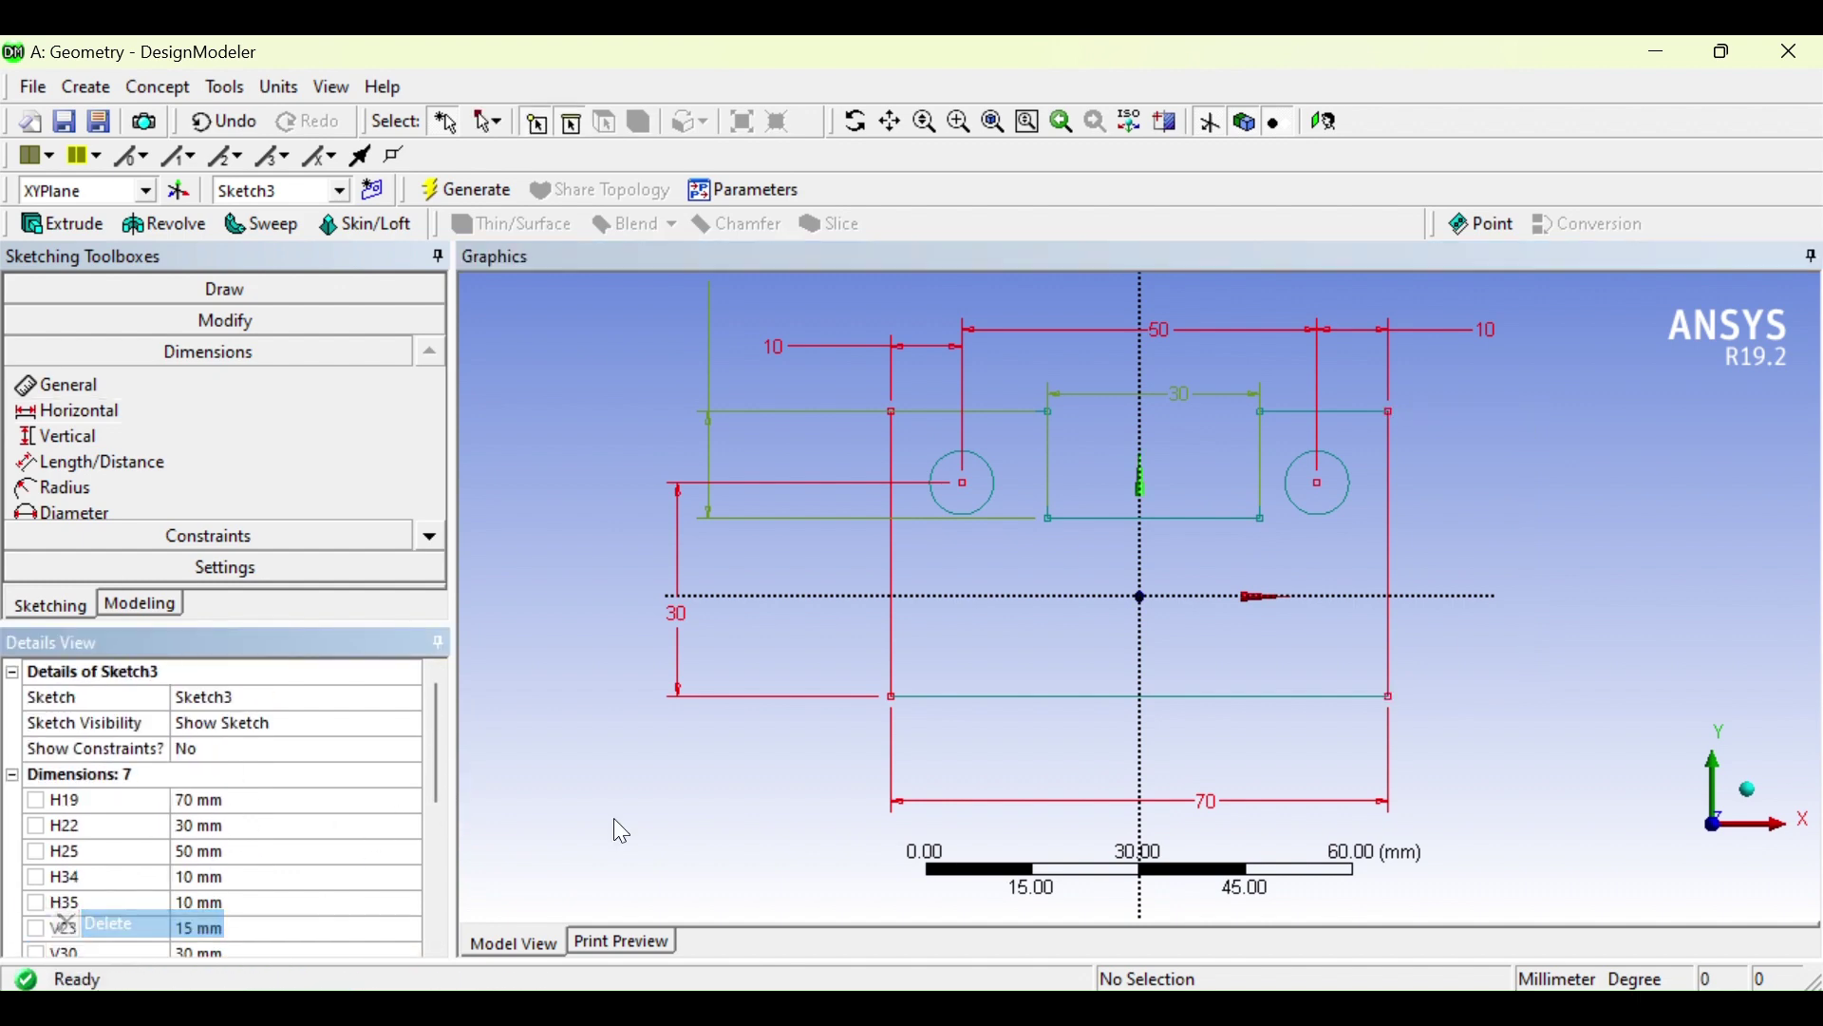
{"action": "left_click", "coordinate": [1616, 693]}
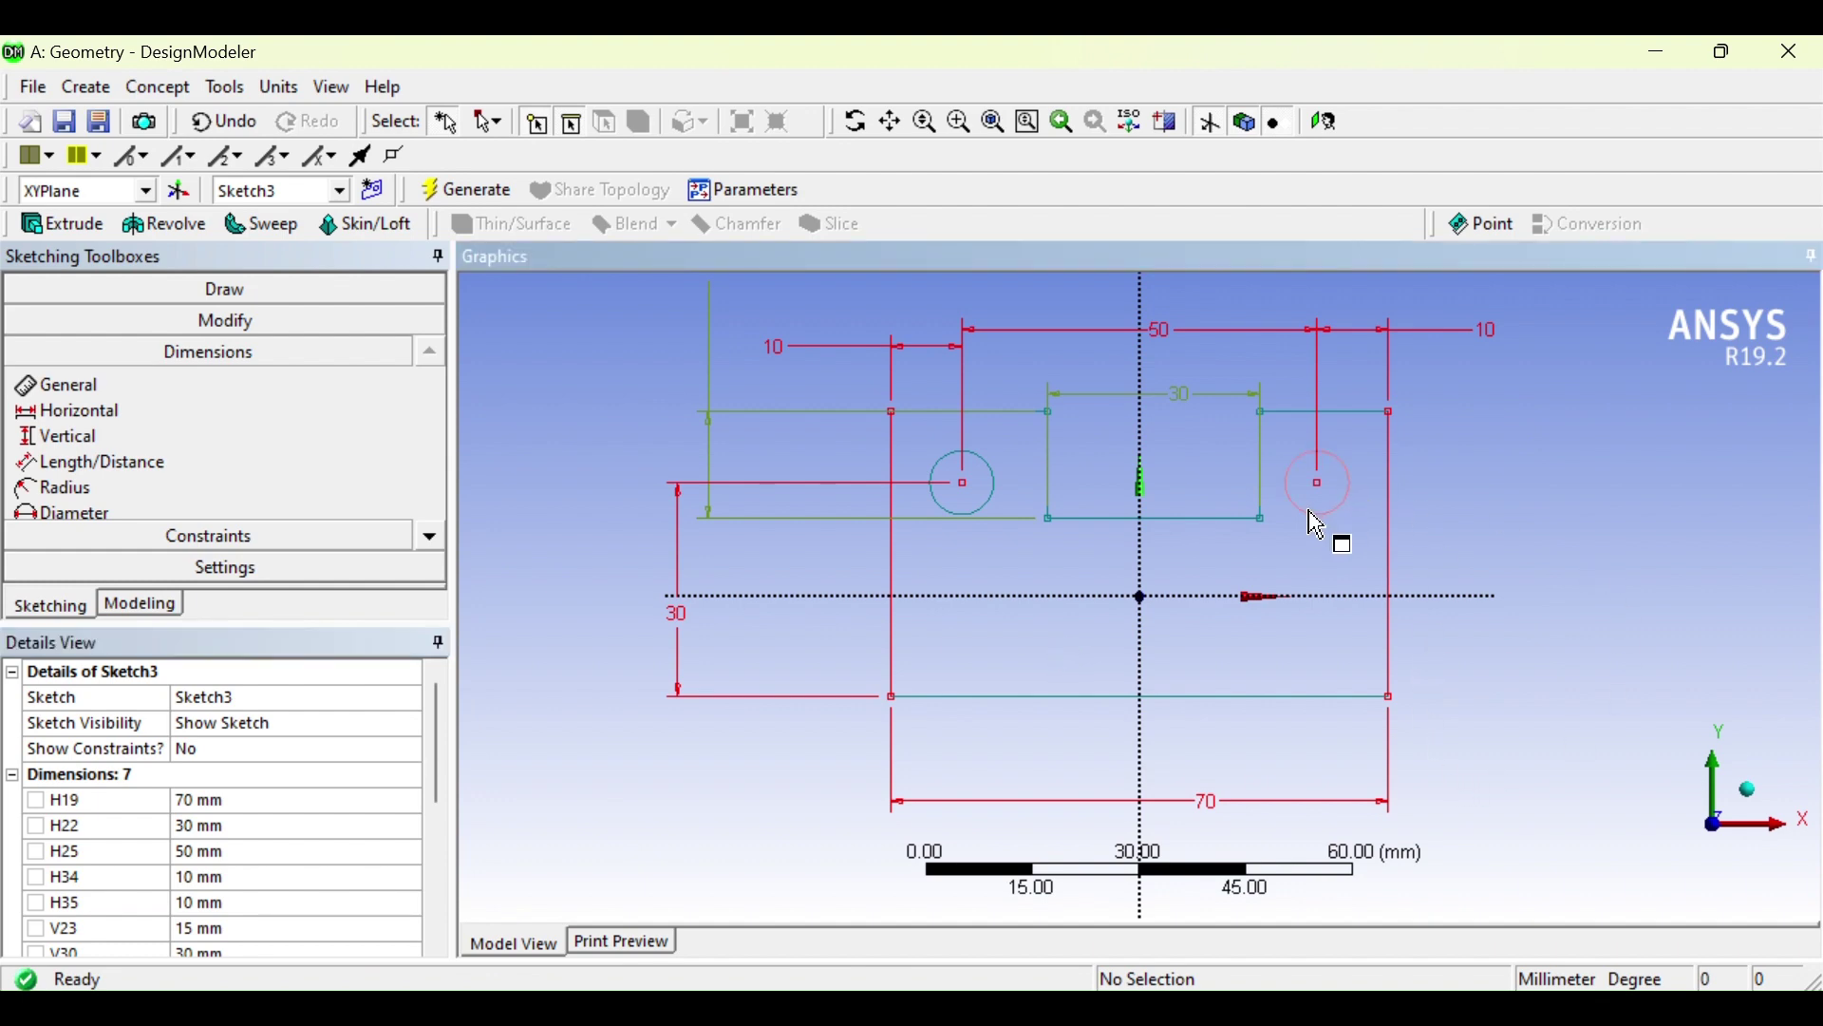
{"action": "scroll", "coordinate": [1305, 529], "scroll_direction": "down", "scroll_amount": 1}
{"action": "mouse_move", "coordinate": [436, 771]}
{"action": "left_mouse_down"}
{"action": "mouse_move", "coordinate": [441, 802]}
{"action": "mouse_move", "coordinate": [452, 781]}
{"action": "left_mouse_up"}
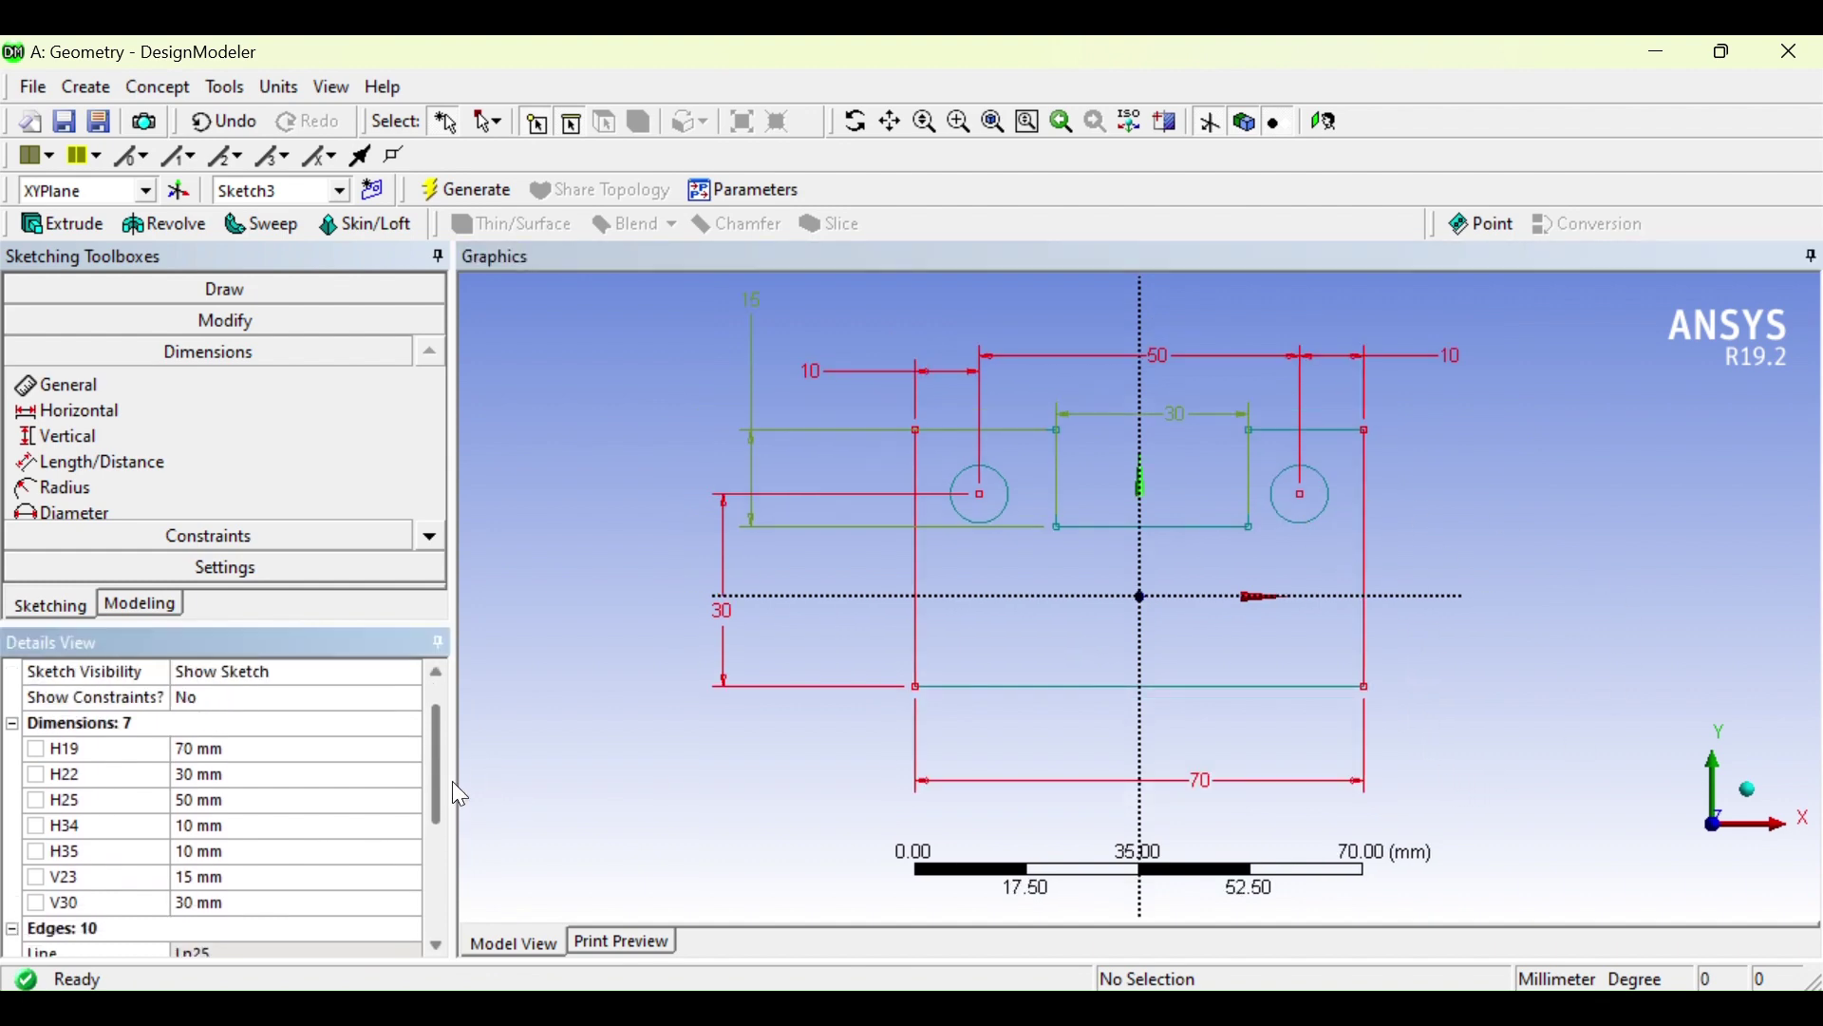
{"action": "left_click", "coordinate": [827, 365]}
{"action": "right_click", "coordinate": [827, 366]}
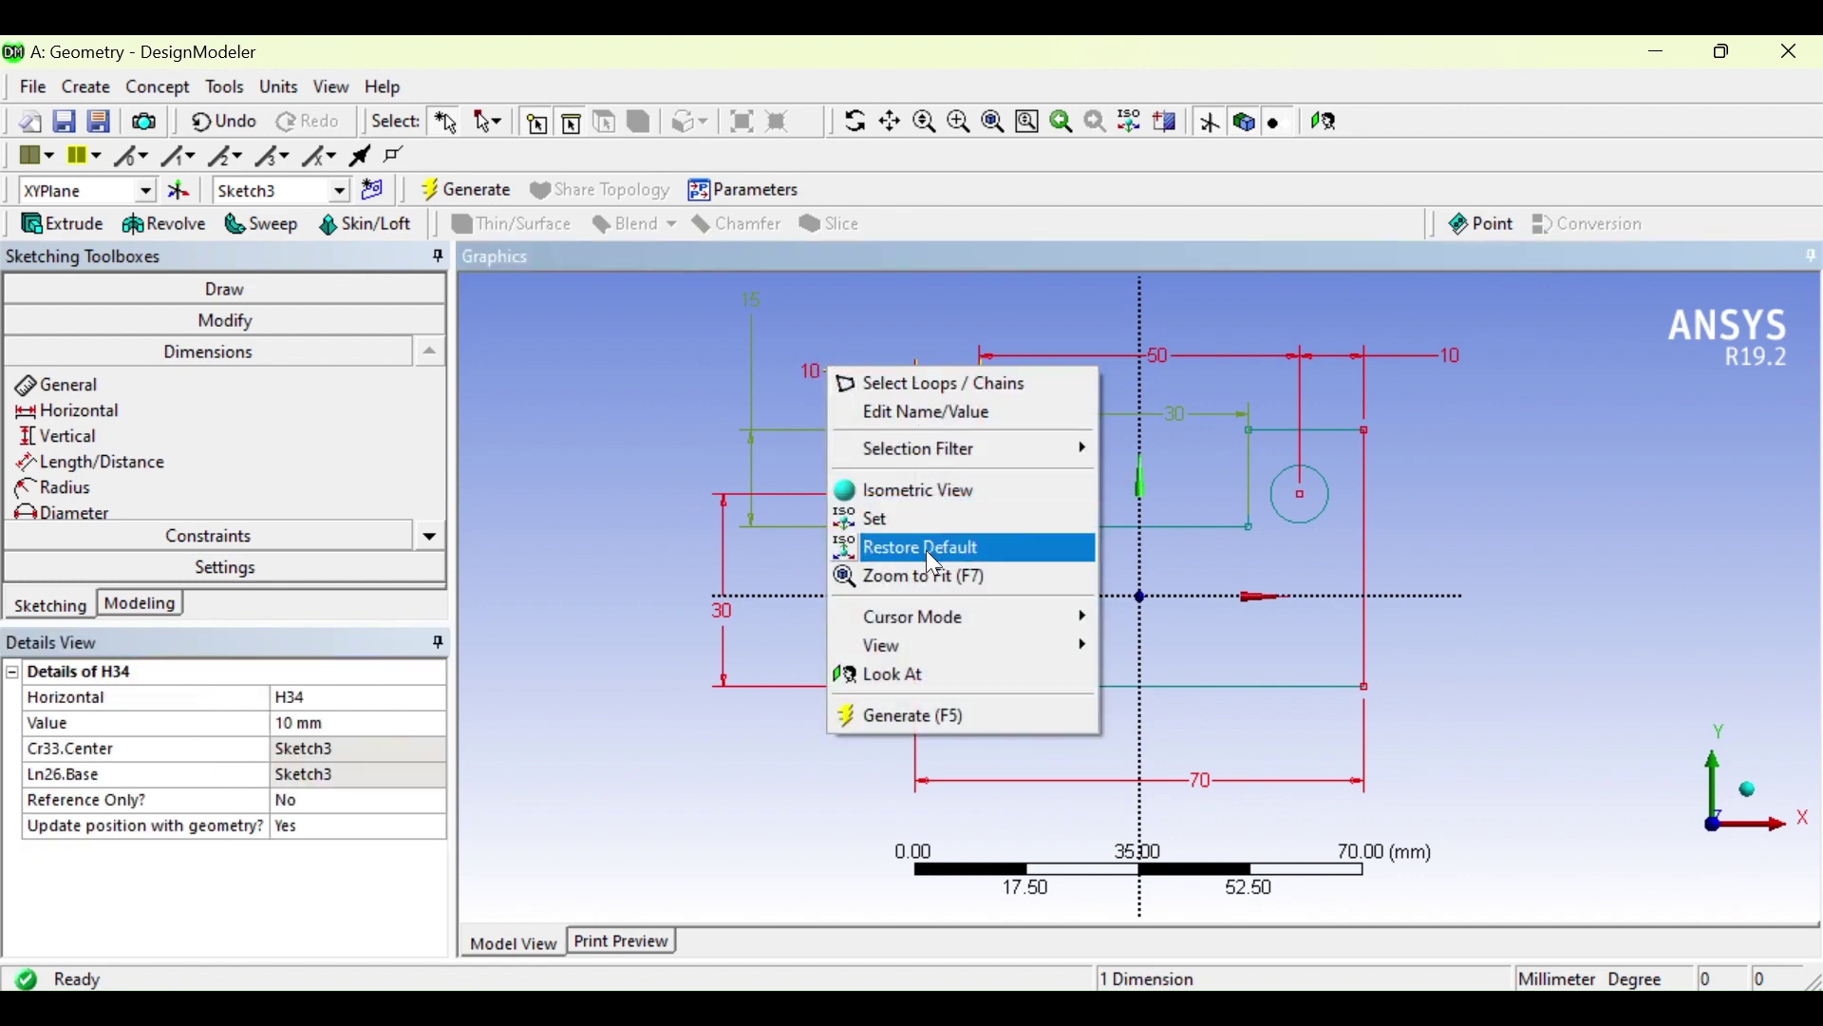
{"action": "left_click", "coordinate": [587, 590]}
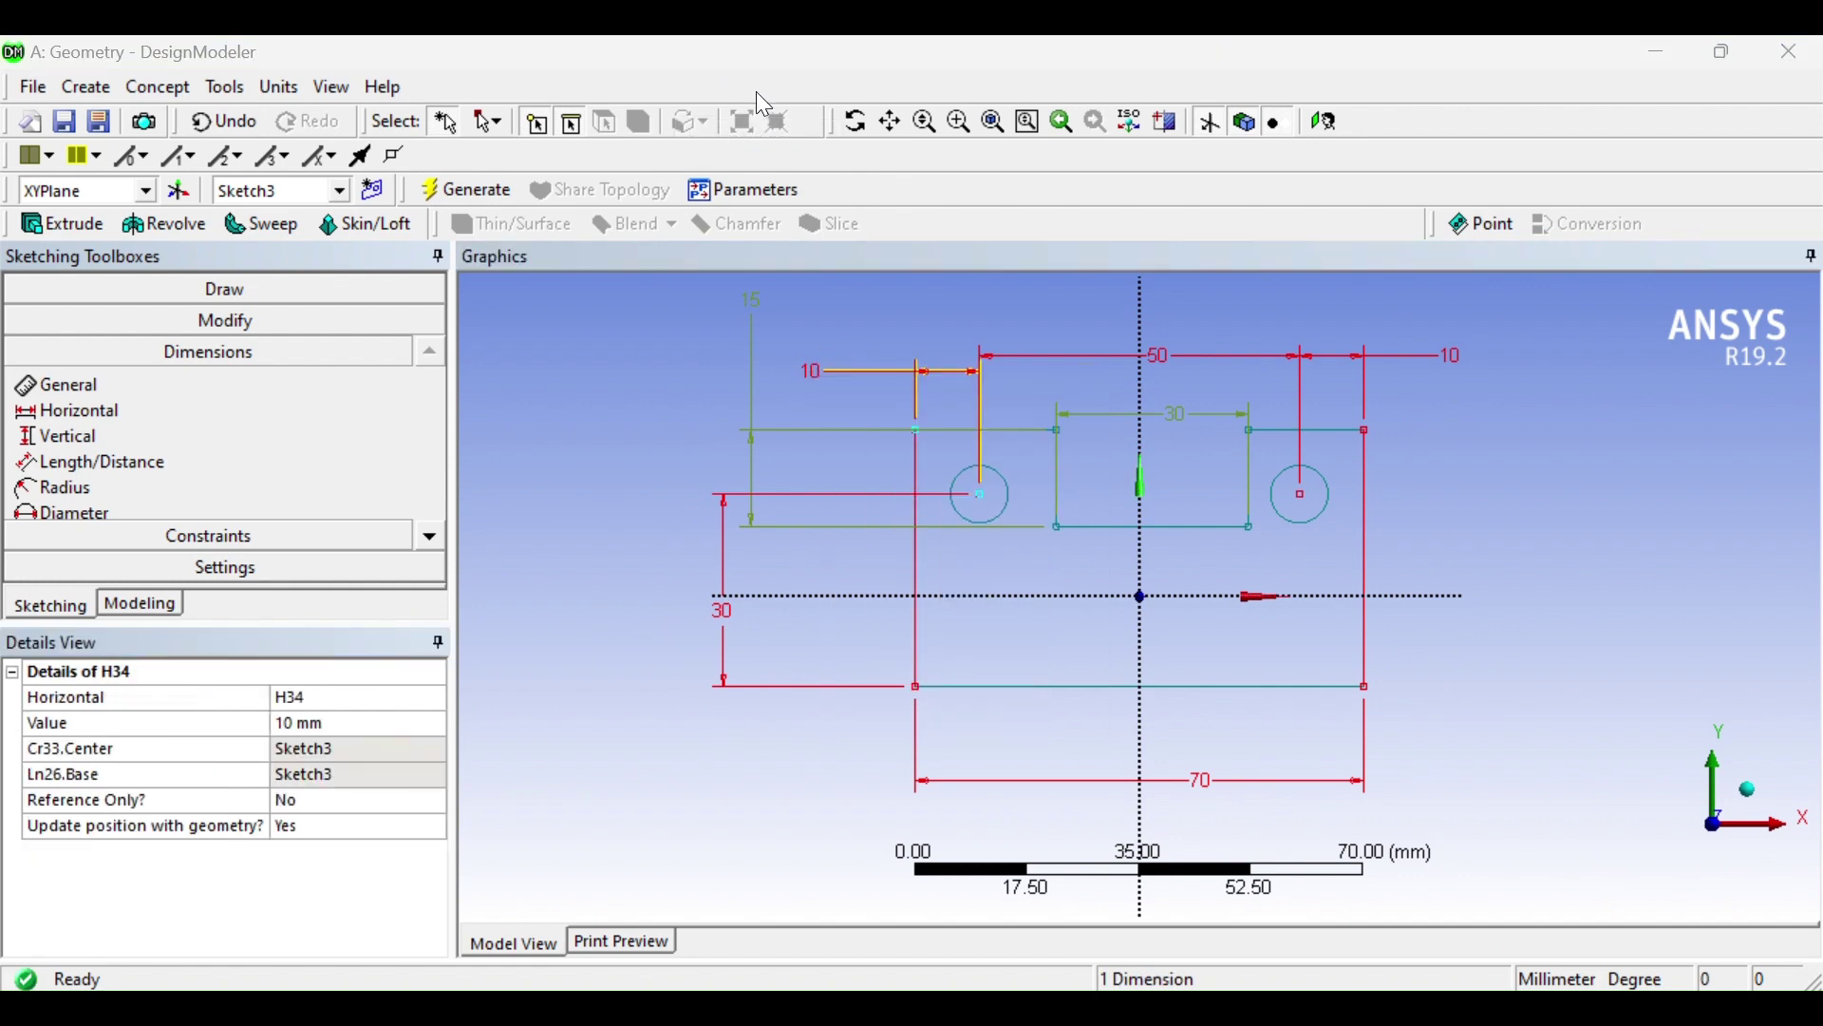
{"action": "left_click", "coordinate": [224, 122]}
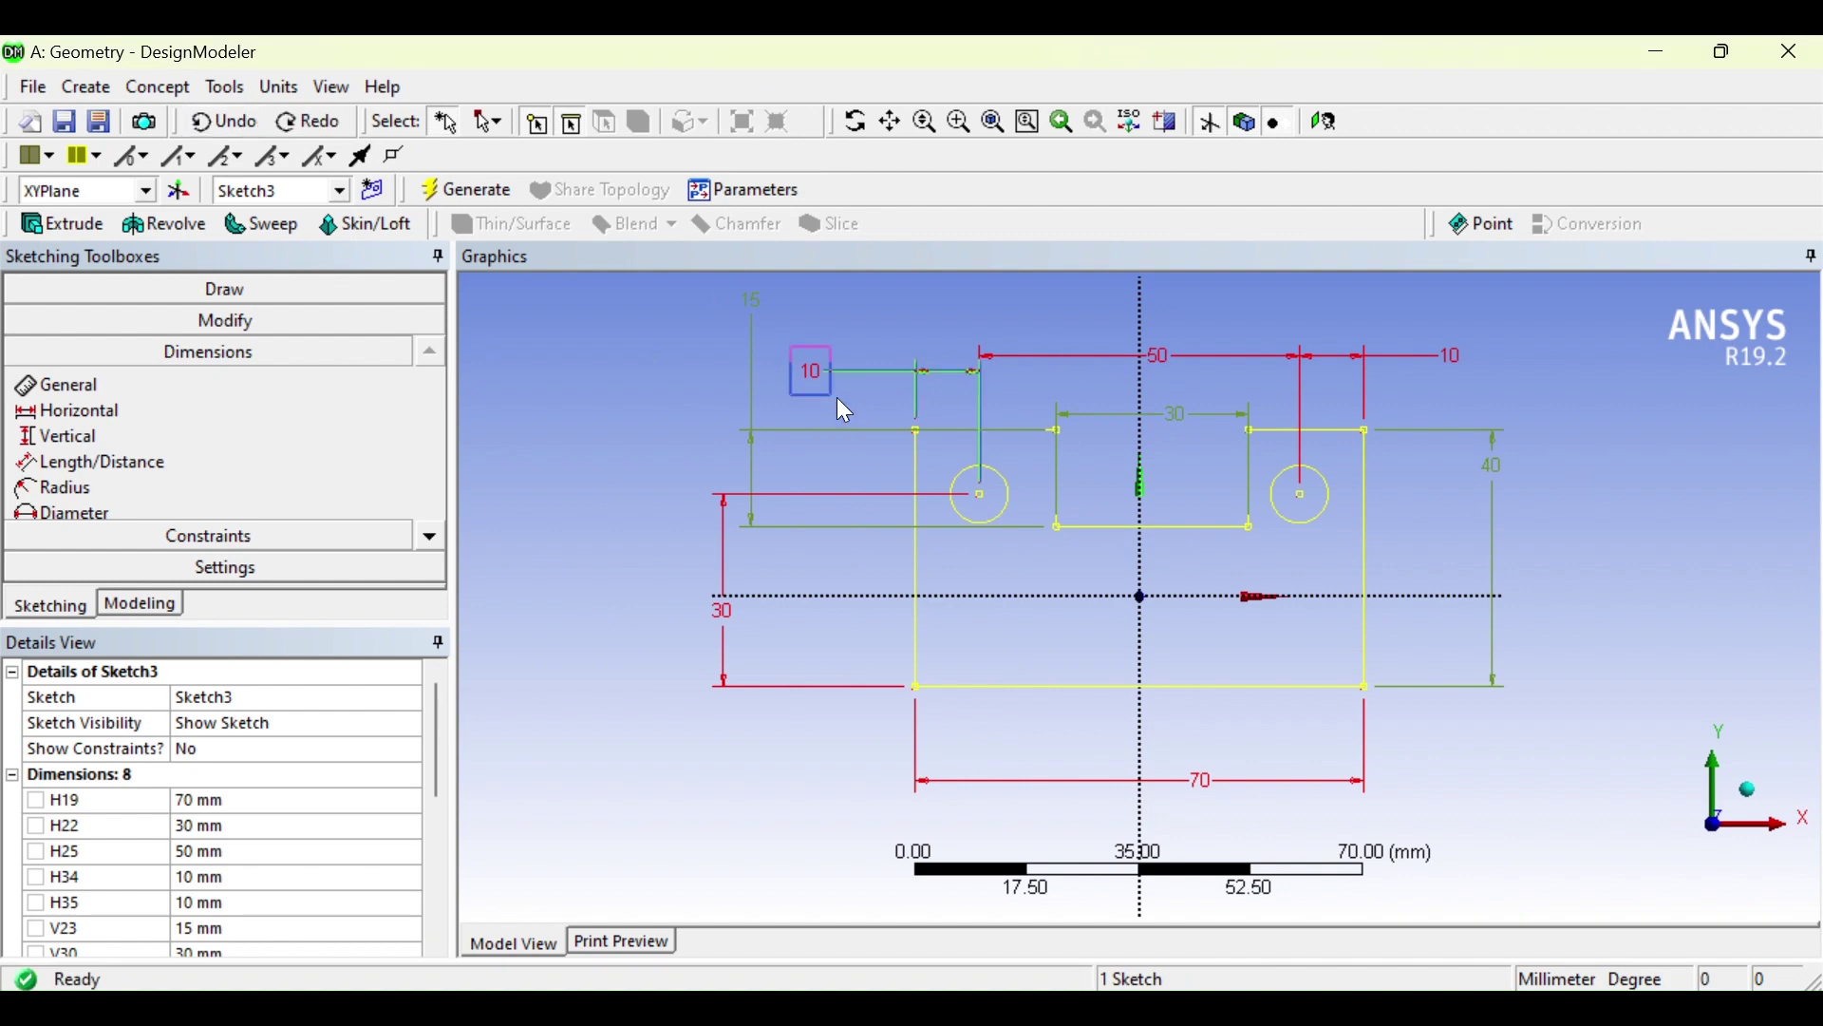
Delete both horizontal dimensions between the hole centres and the plate's upper corners
{"action": "left_click", "coordinate": [67, 883]}
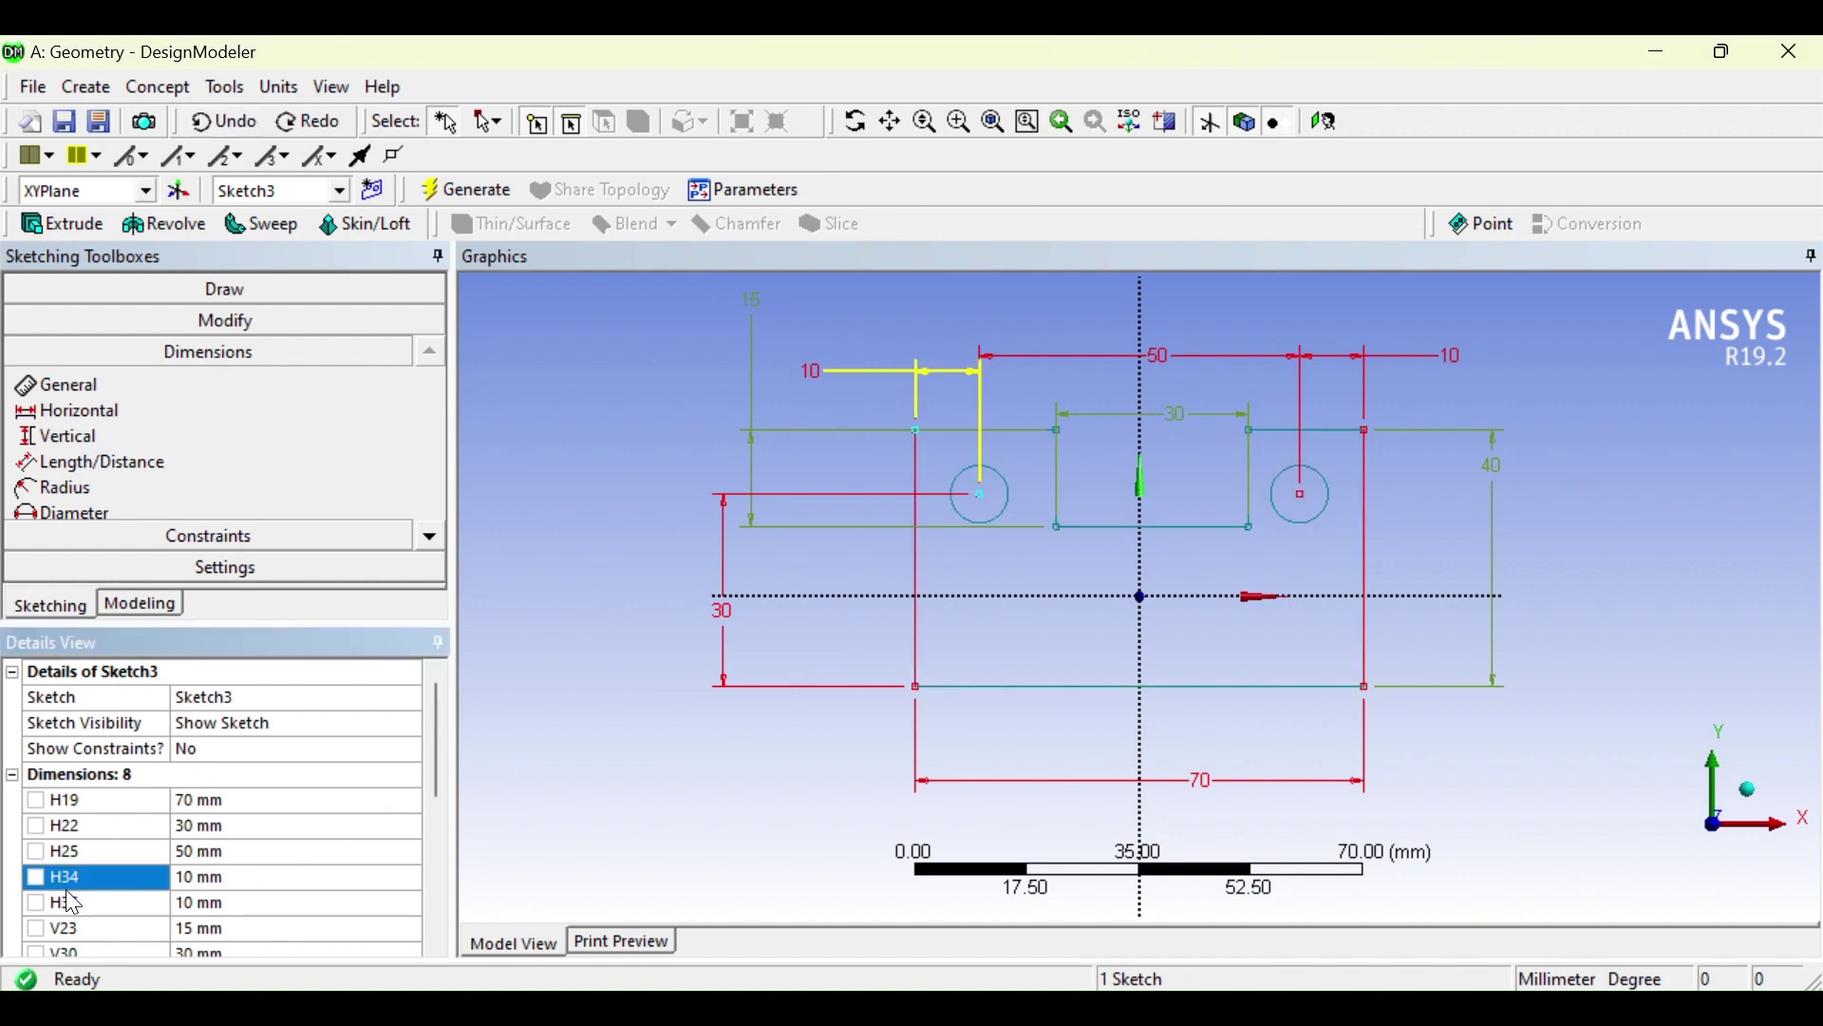
{"action": "right_click", "coordinate": [61, 906]}
{"action": "left_click", "coordinate": [99, 921]}
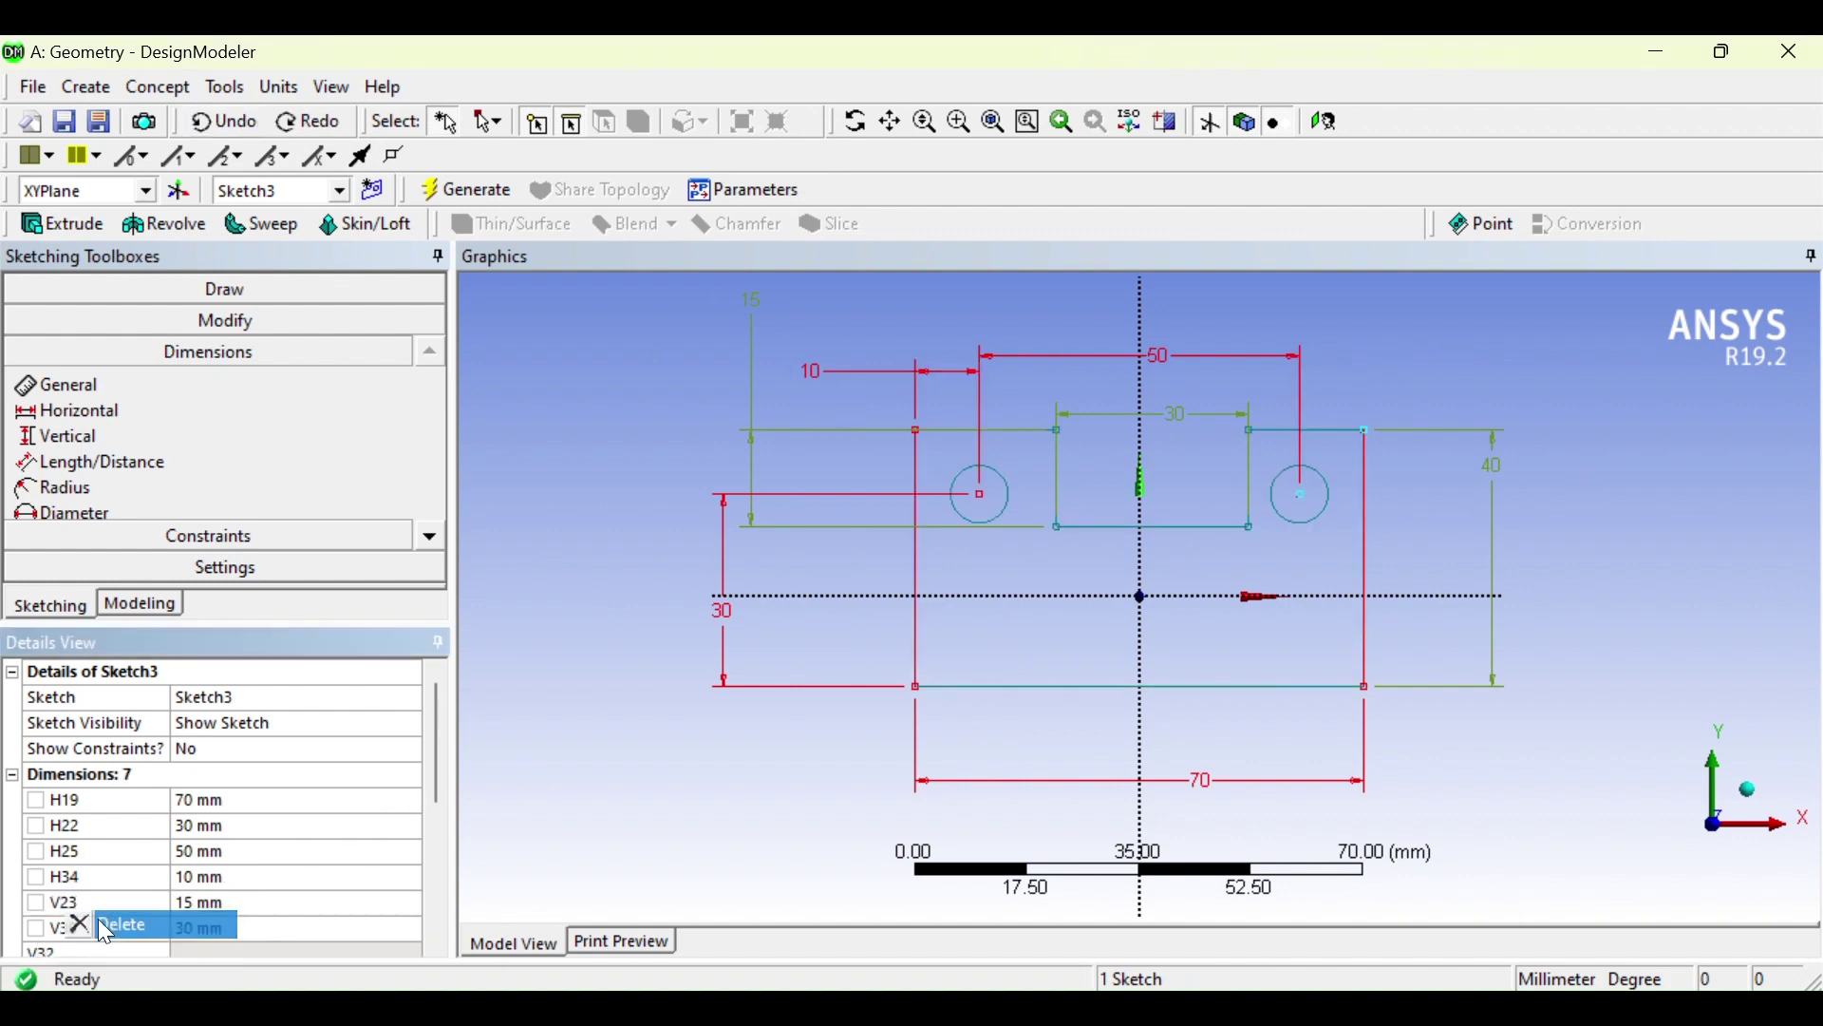
{"action": "right_click", "coordinate": [84, 885]}
{"action": "left_click", "coordinate": [105, 899]}
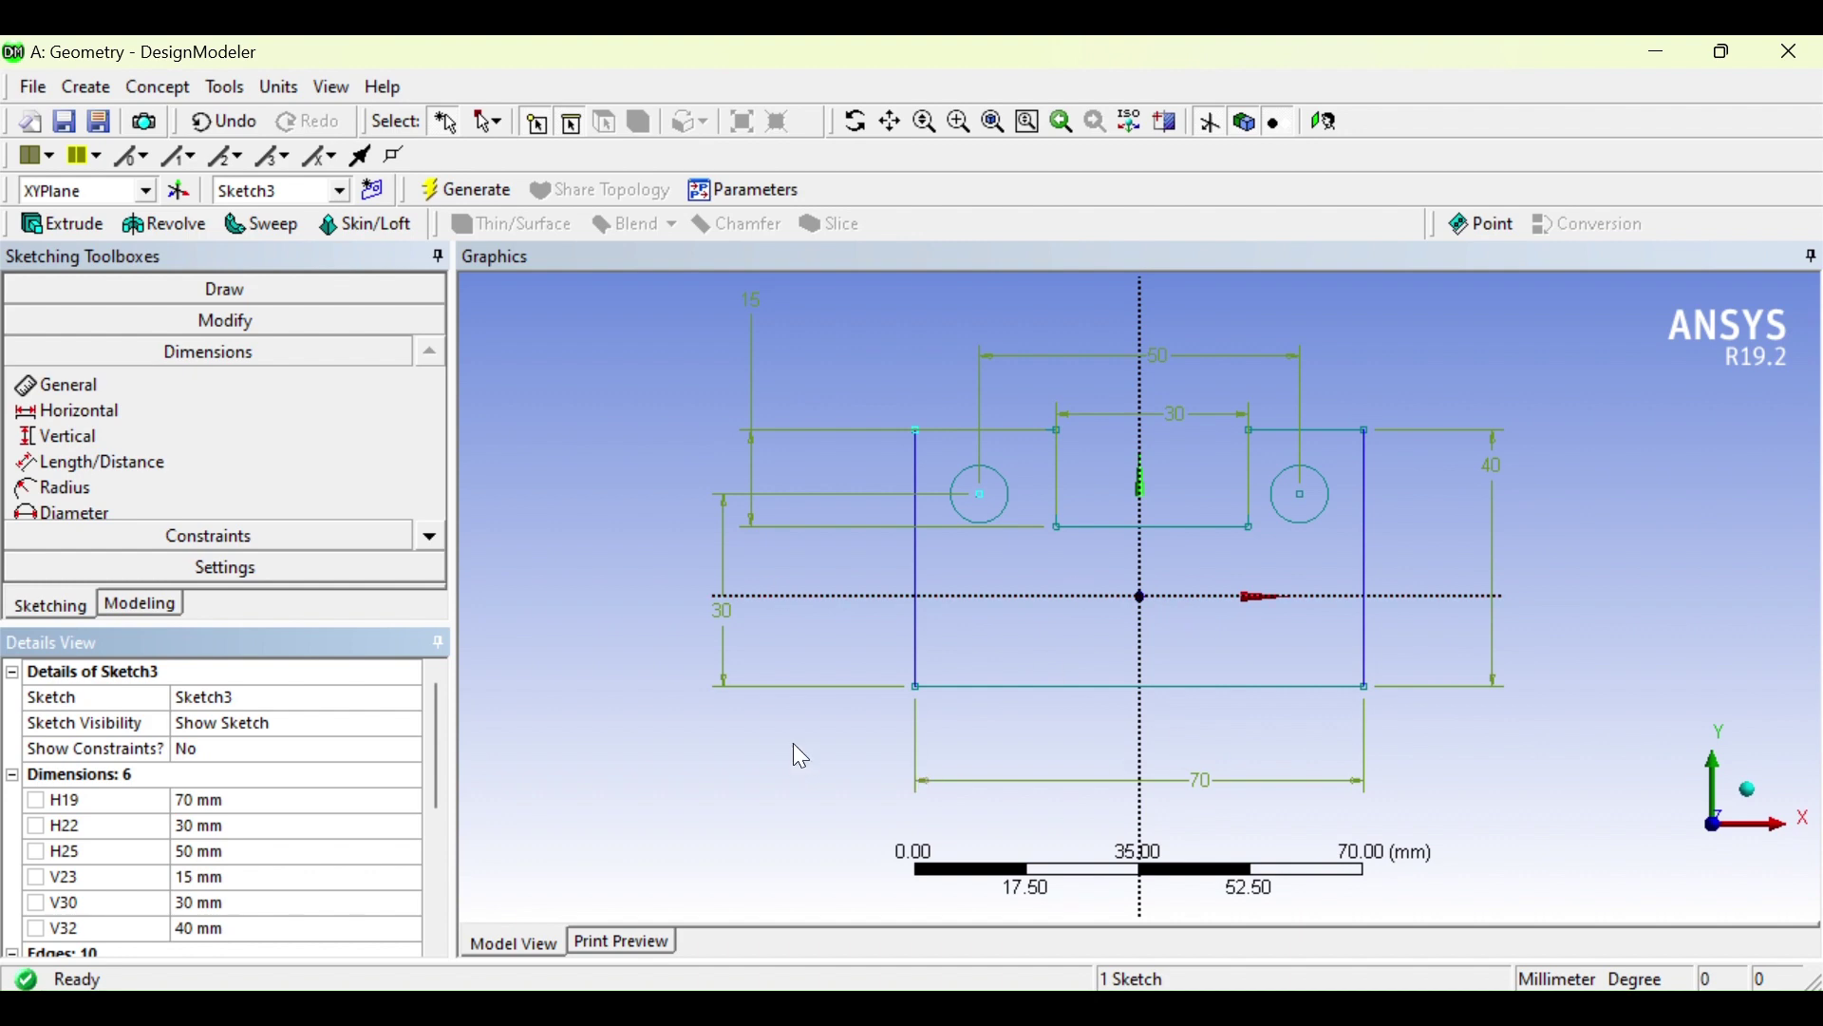
Delete the plate's 40 mm overall height dimension from the sketch
{"action": "left_click", "coordinate": [156, 608]}
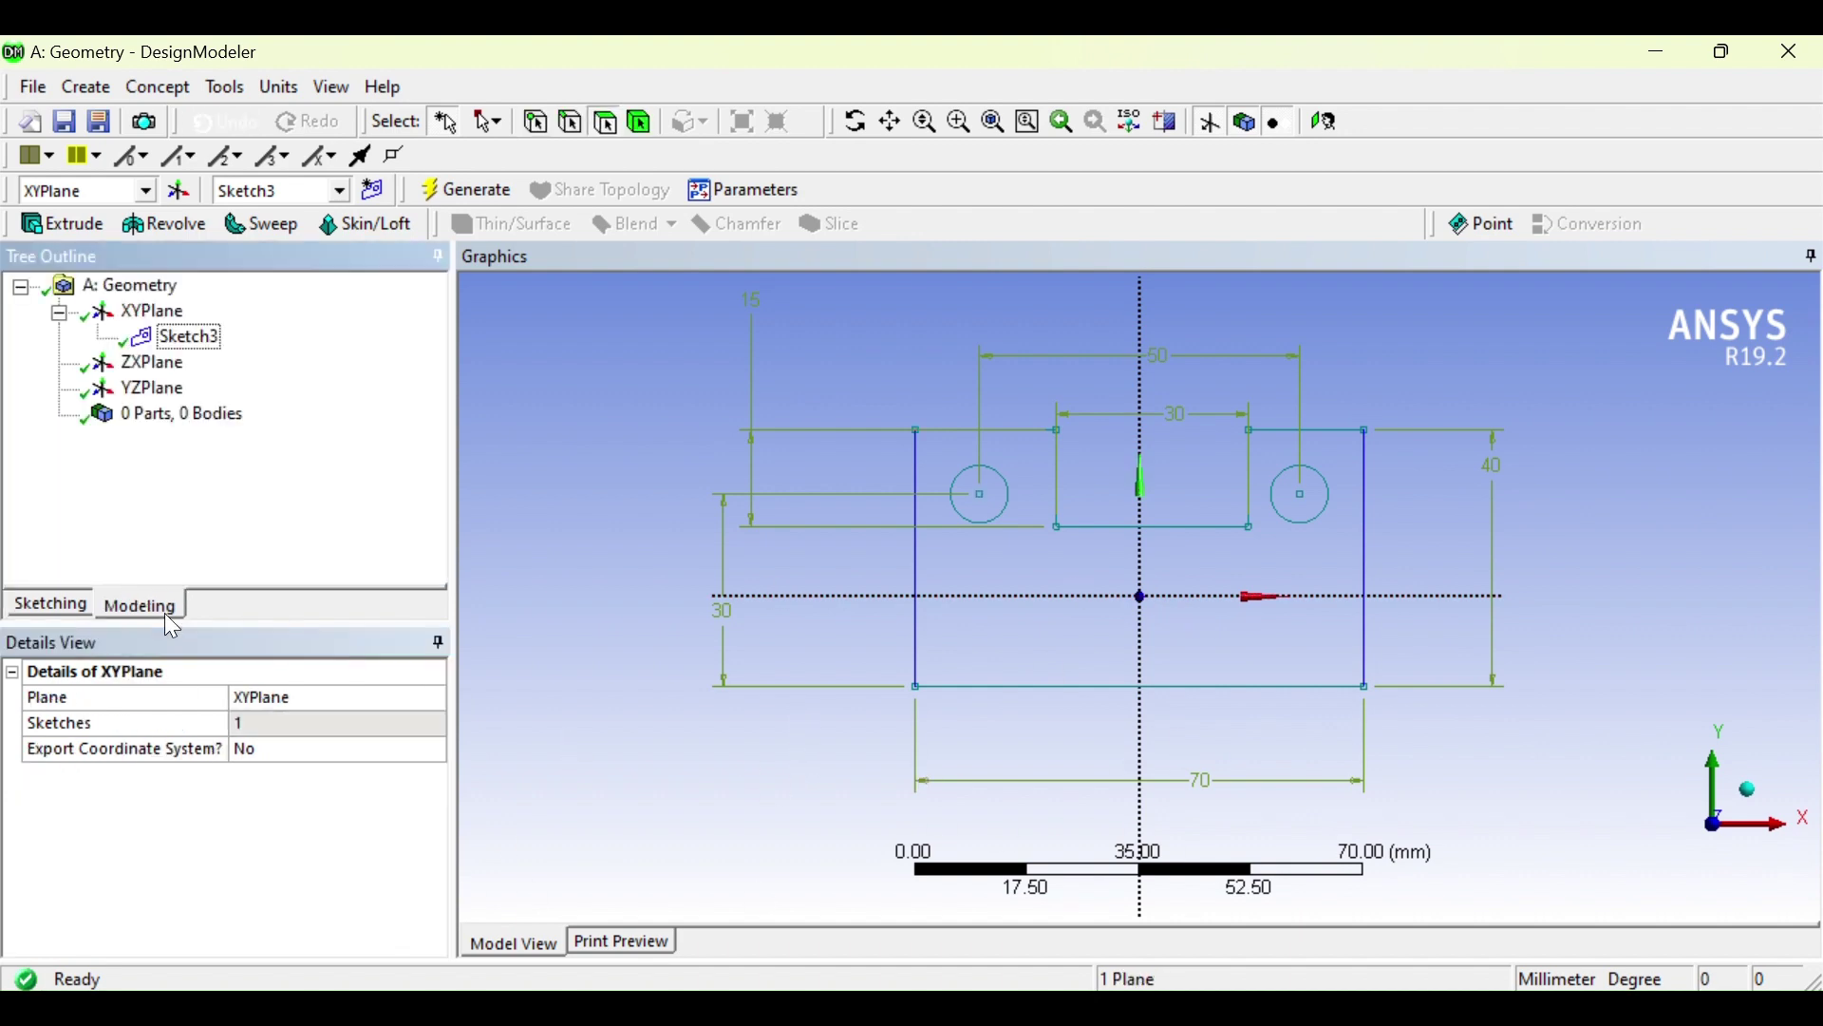
{"action": "left_click", "coordinate": [46, 605]}
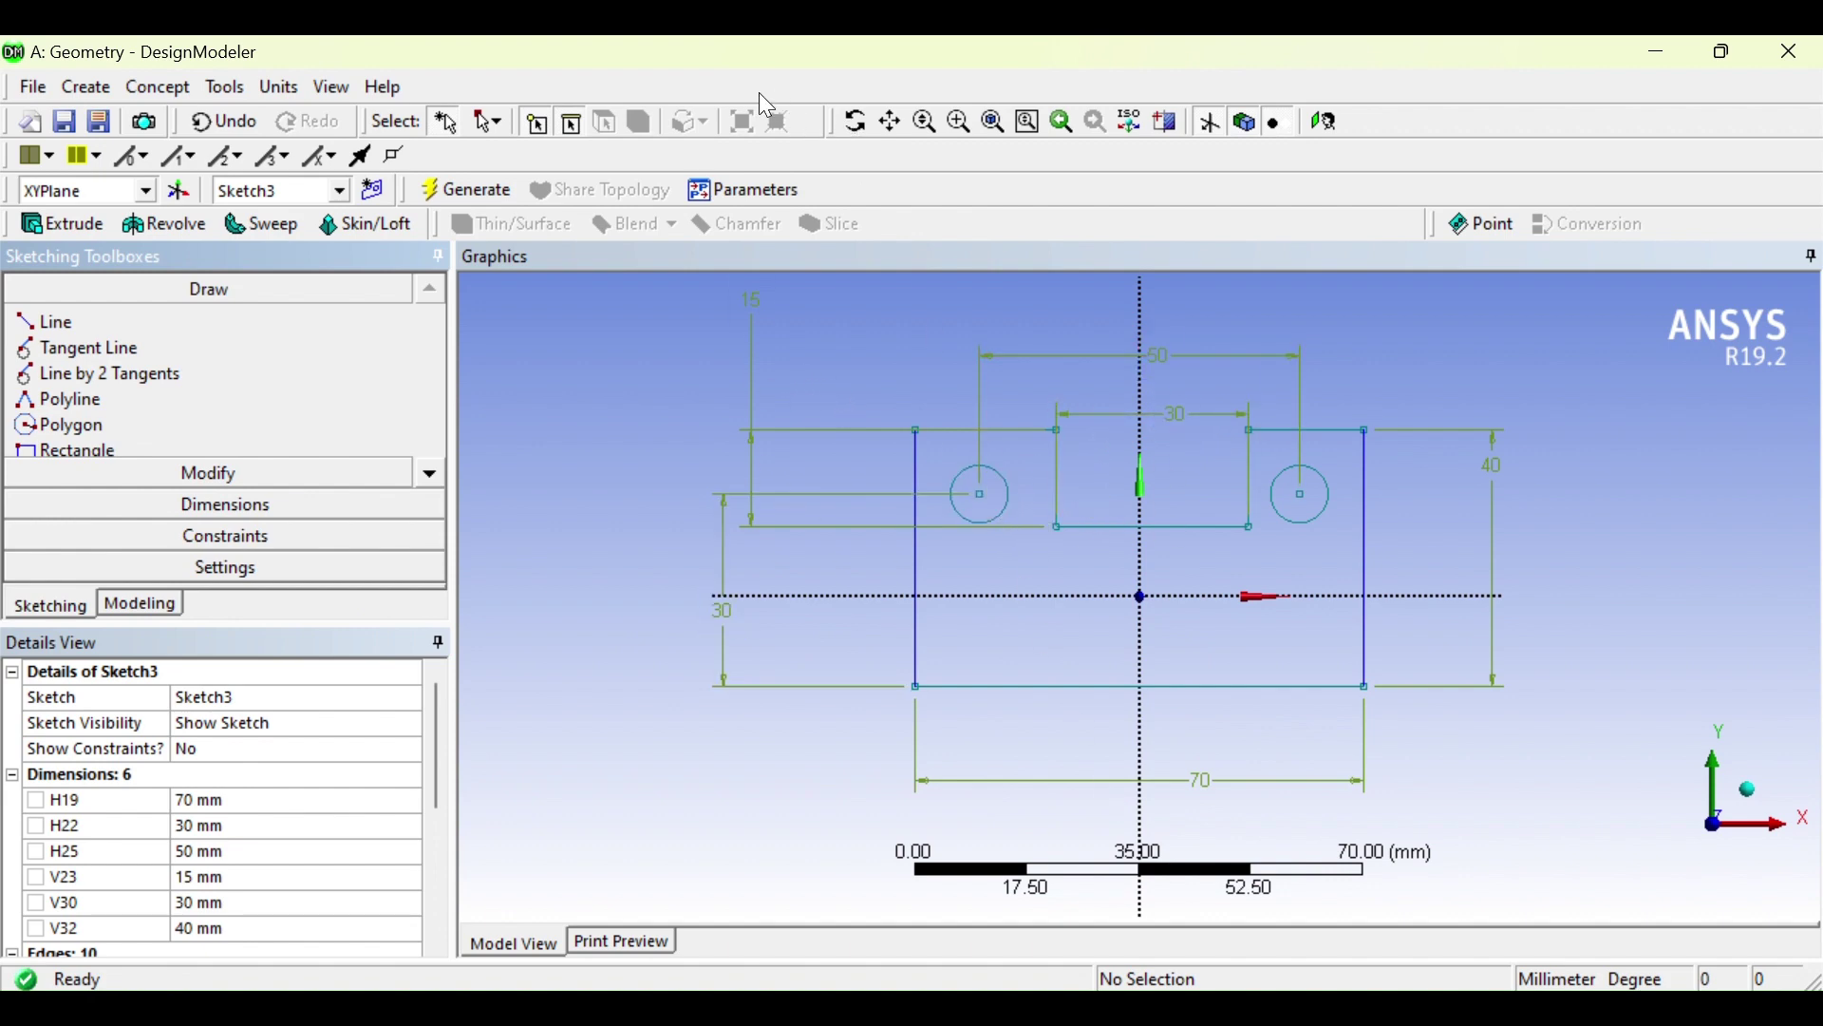
{"action": "left_click", "coordinate": [225, 504]}
{"action": "left_click", "coordinate": [81, 932]}
{"action": "right_click", "coordinate": [82, 933]}
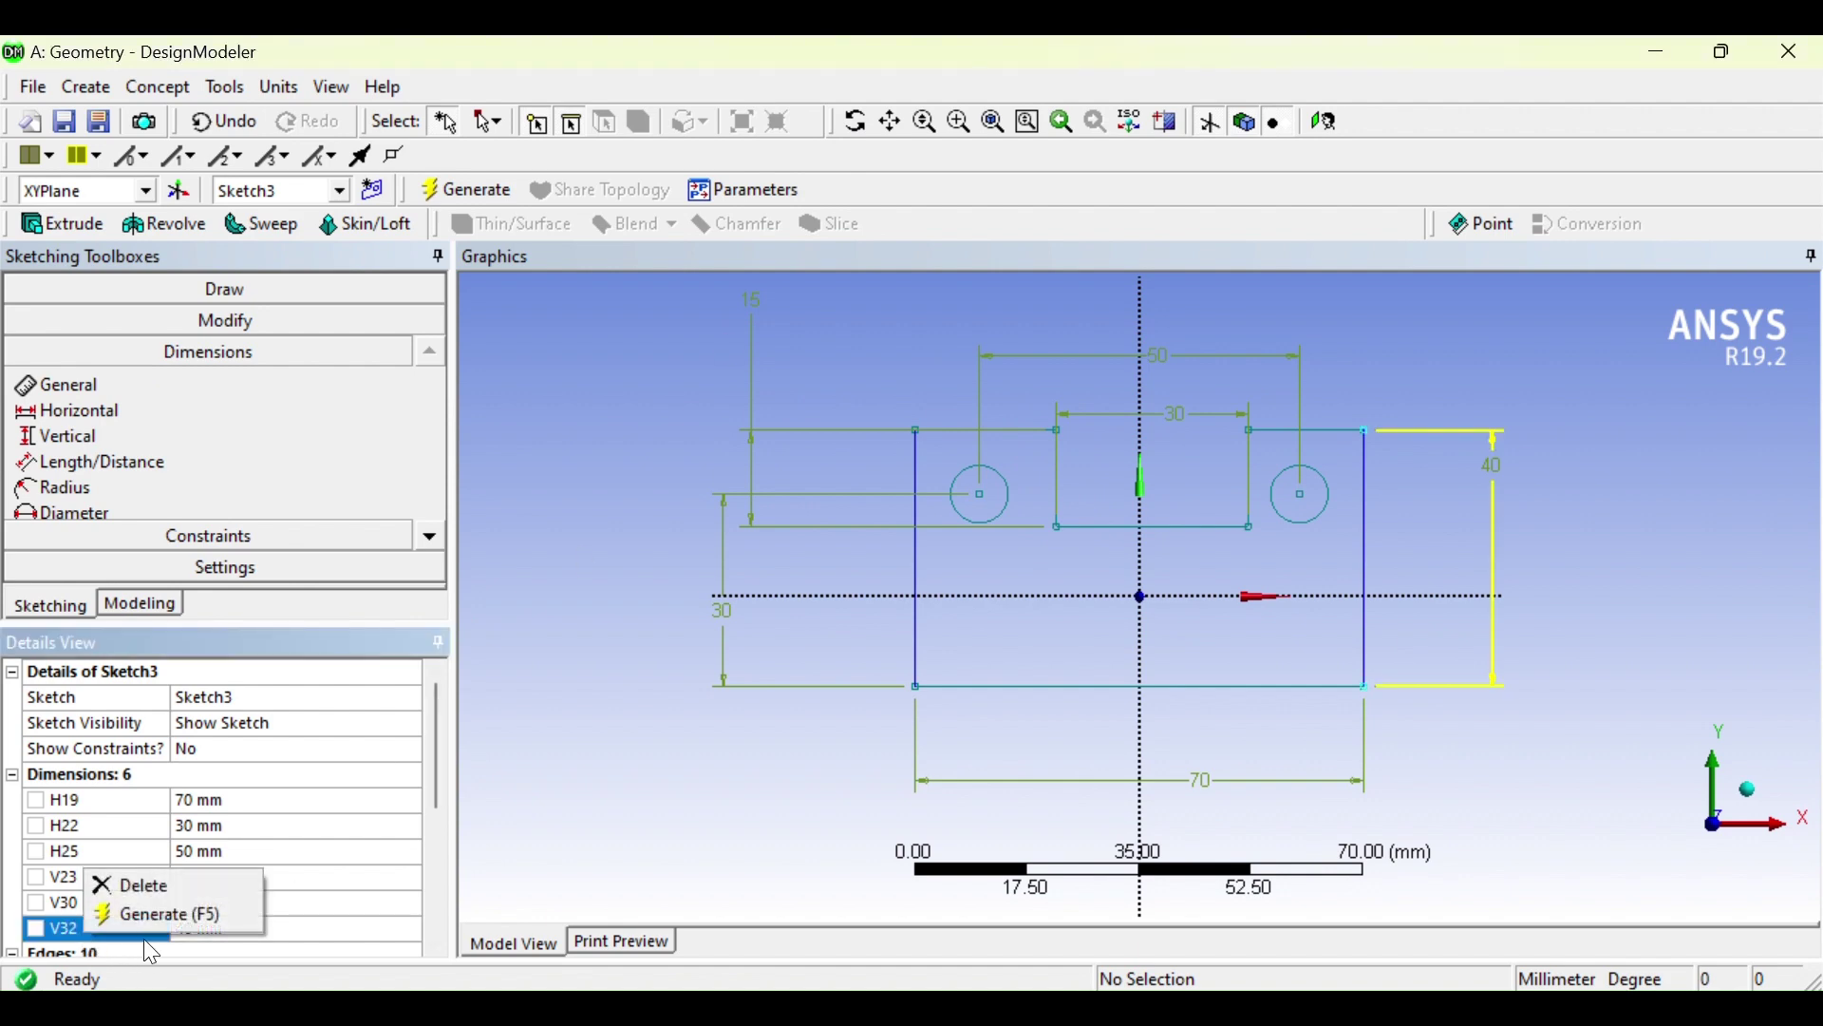
{"action": "left_click", "coordinate": [152, 883]}
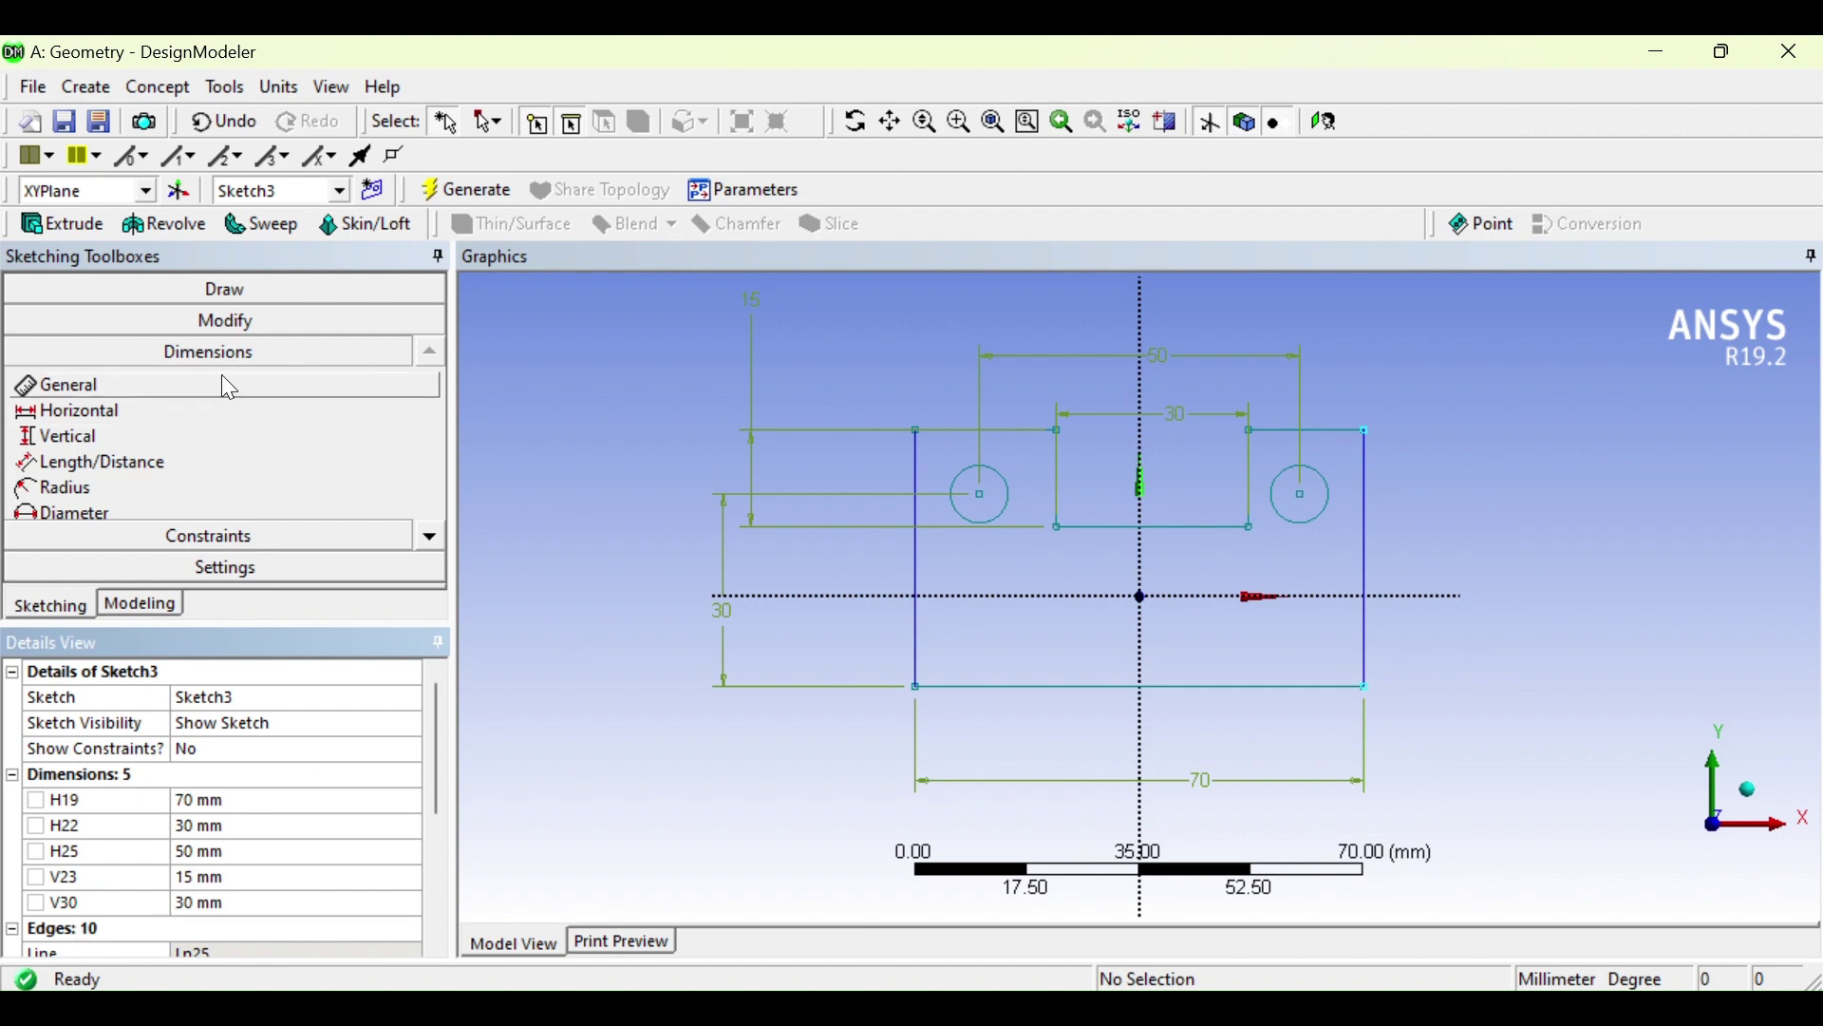
Add a vertical dimension between the left hole's centre and the plate's upper-left corner, placed beside the plate's left edge
{"action": "left_click", "coordinate": [106, 464]}
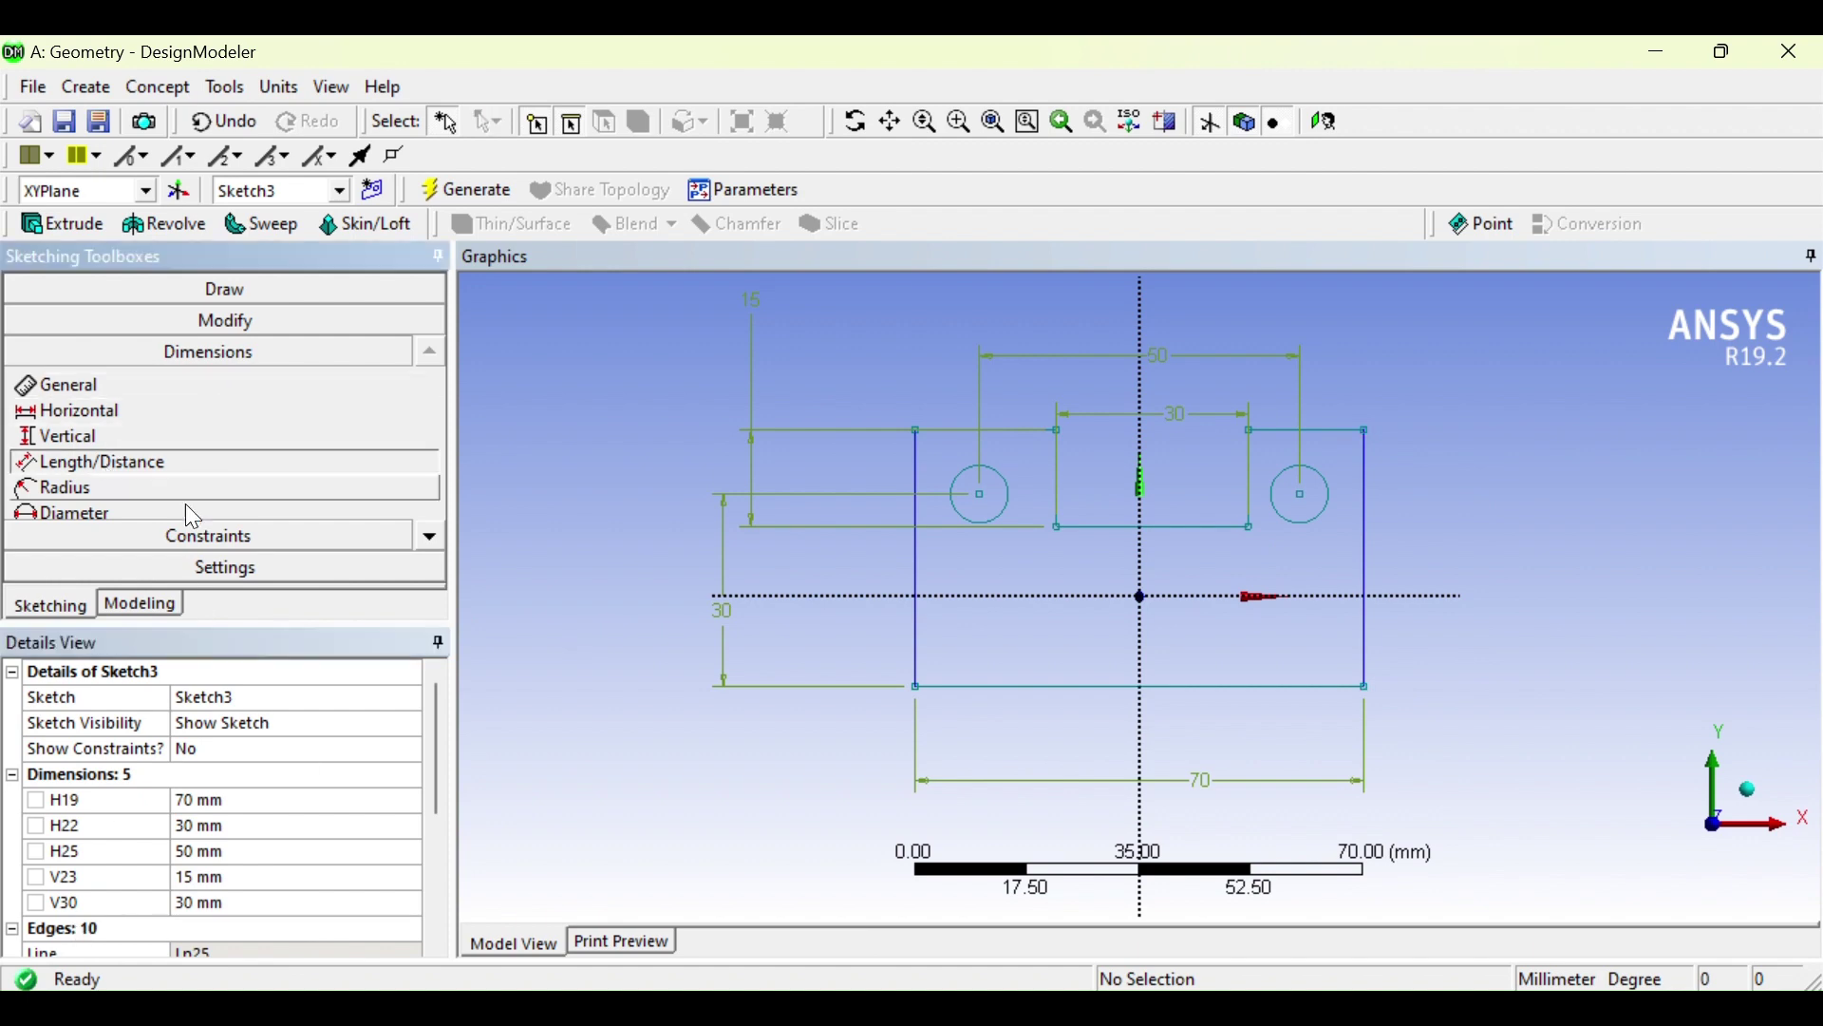
{"action": "left_click", "coordinate": [92, 437]}
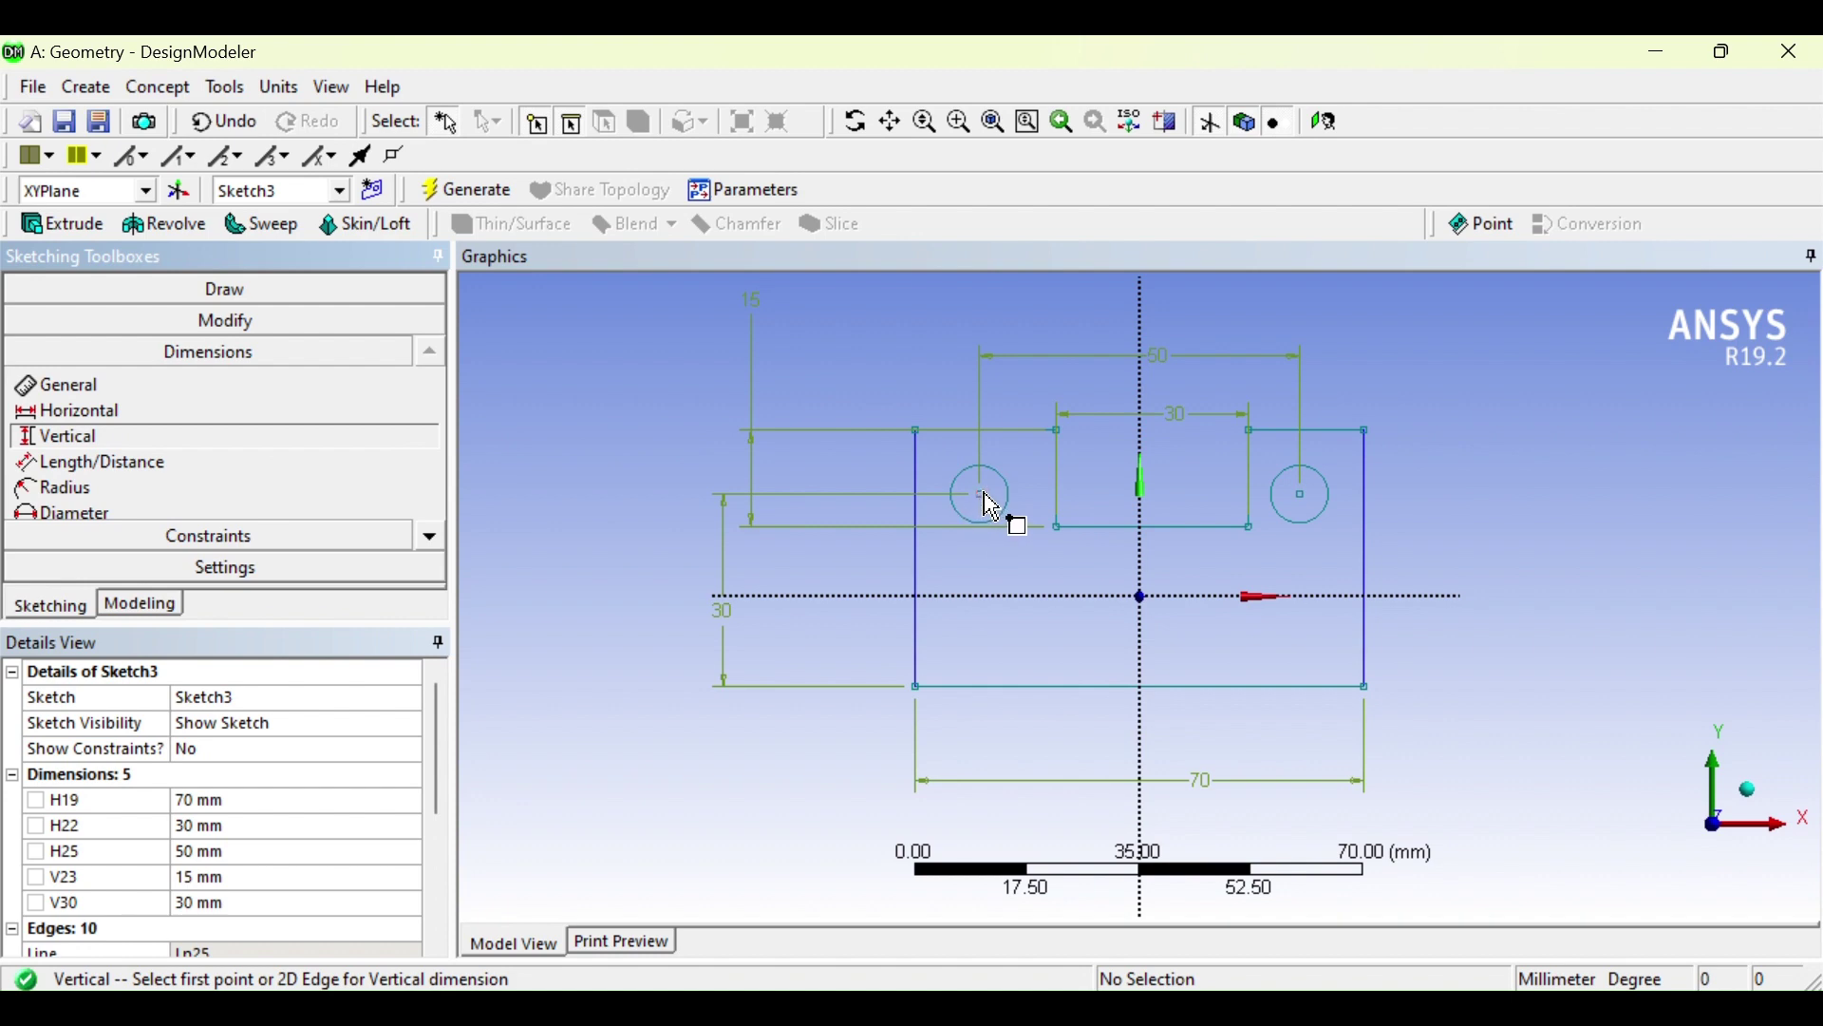
{"action": "left_click", "coordinate": [984, 497]}
{"action": "left_click", "coordinate": [917, 430]}
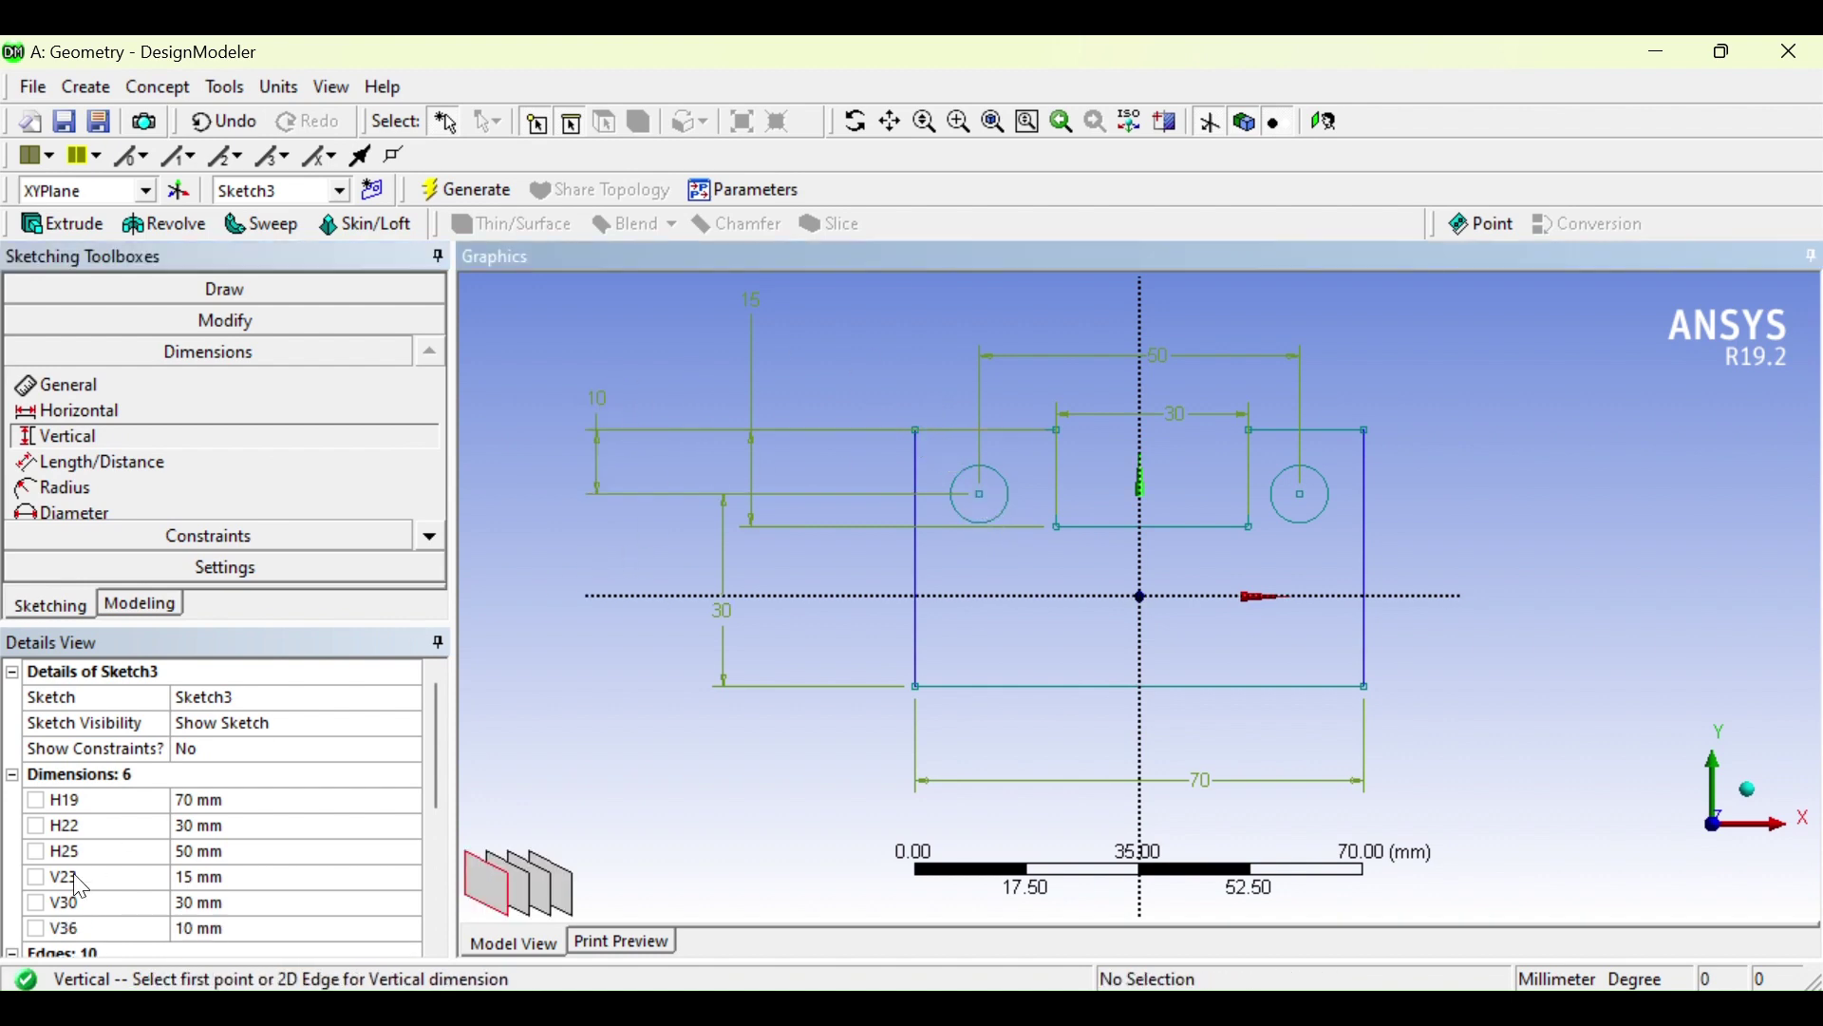
Try a vertical dimension between the right hole's centre and the plate's upper-right corner, and delete it
{"action": "left_click", "coordinate": [1302, 495]}
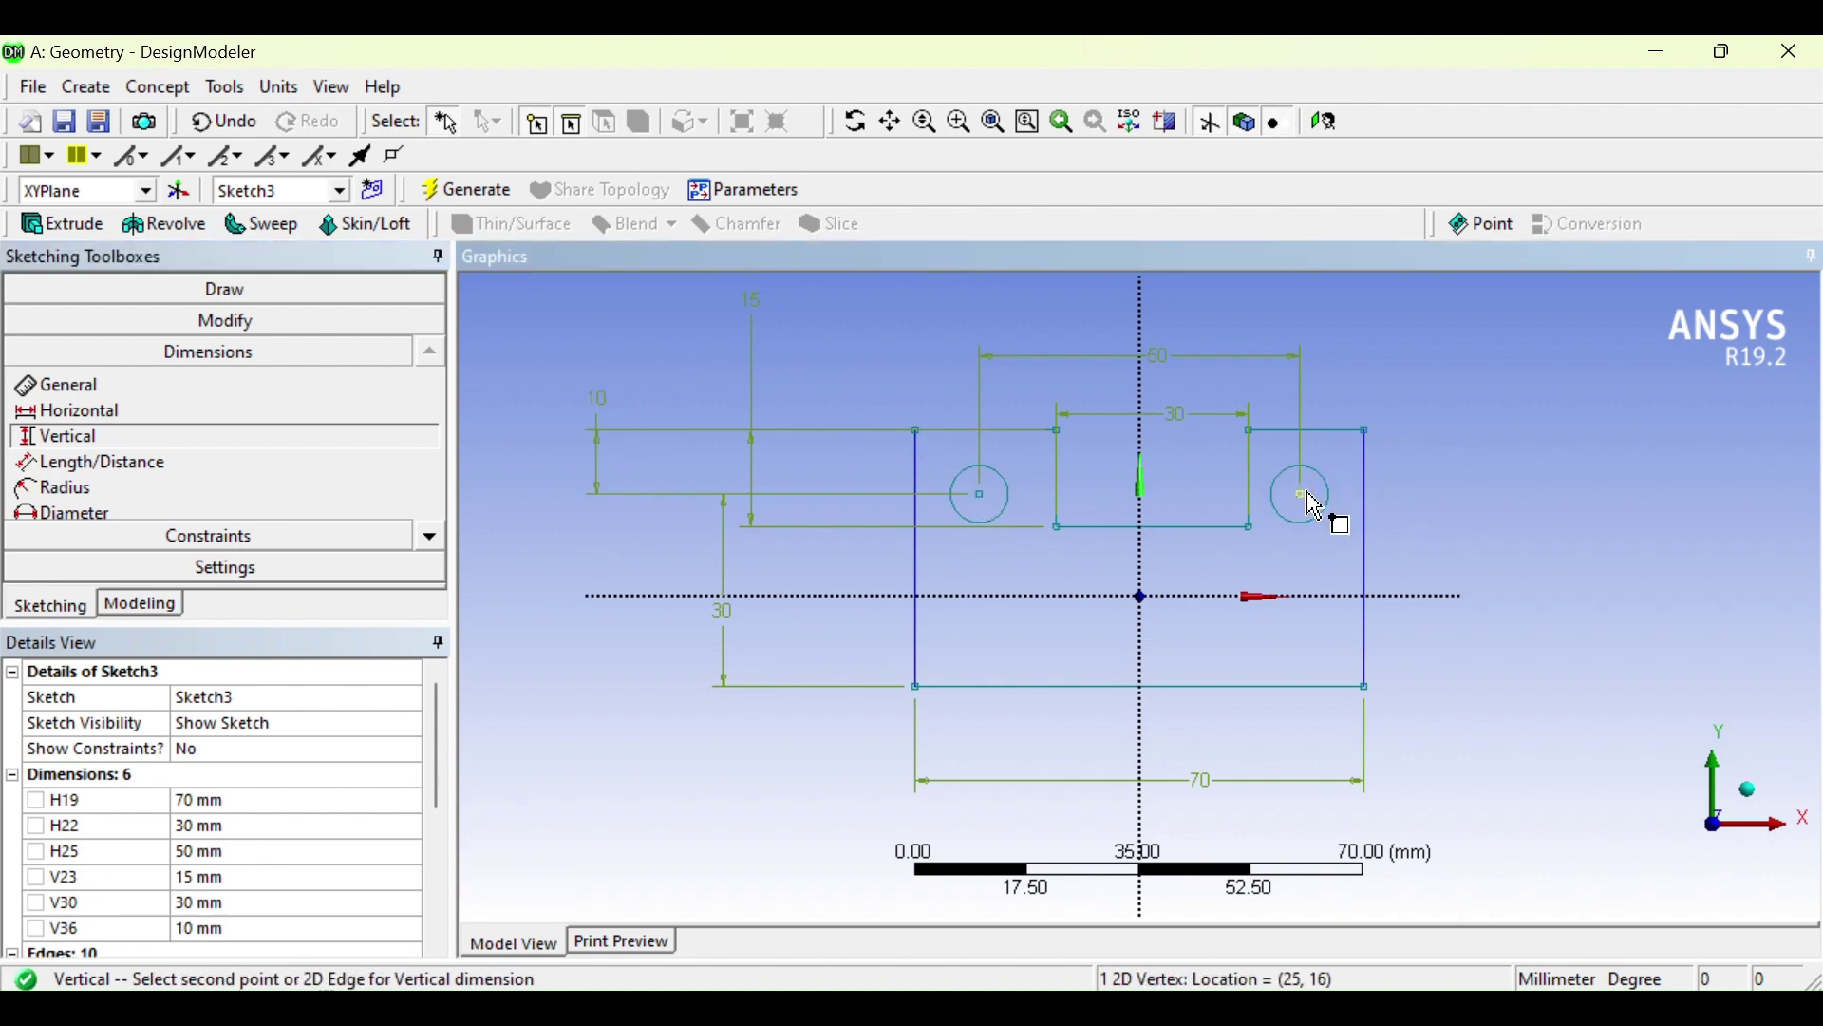
{"action": "left_click", "coordinate": [1372, 444]}
{"action": "left_click", "coordinate": [1139, 635]}
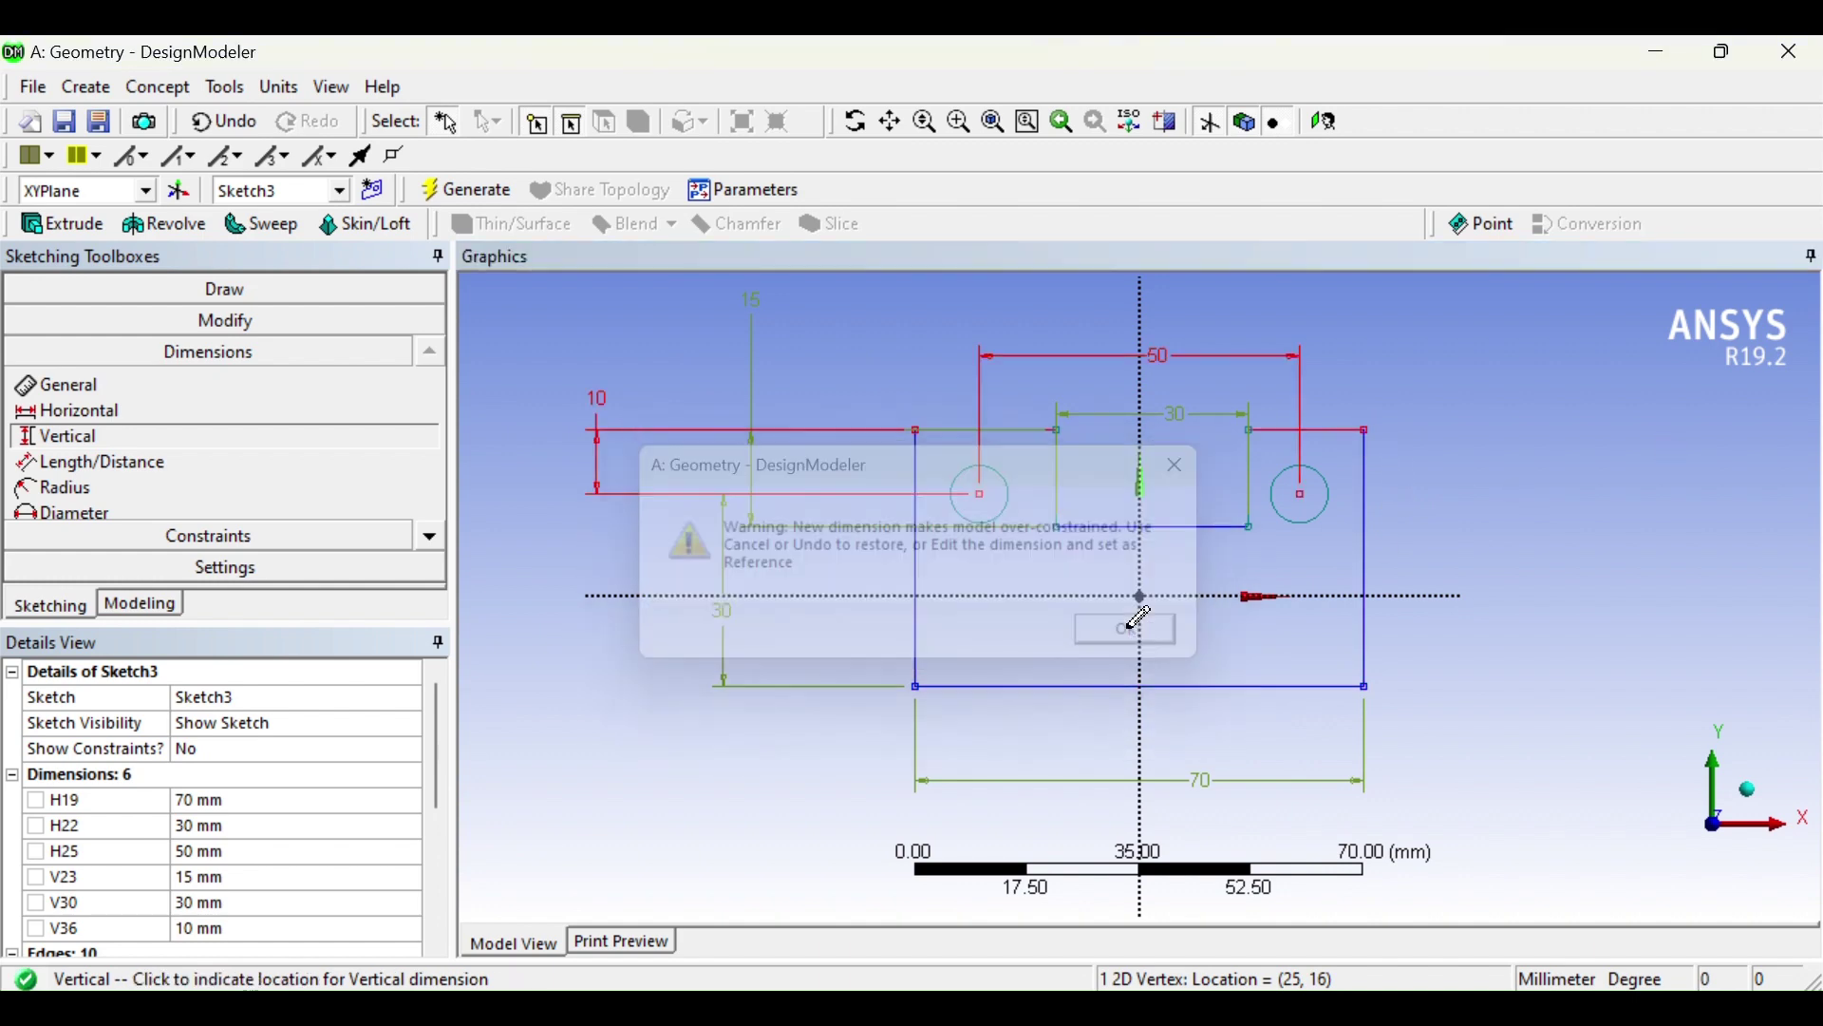
{"action": "left_click", "coordinate": [1567, 443]}
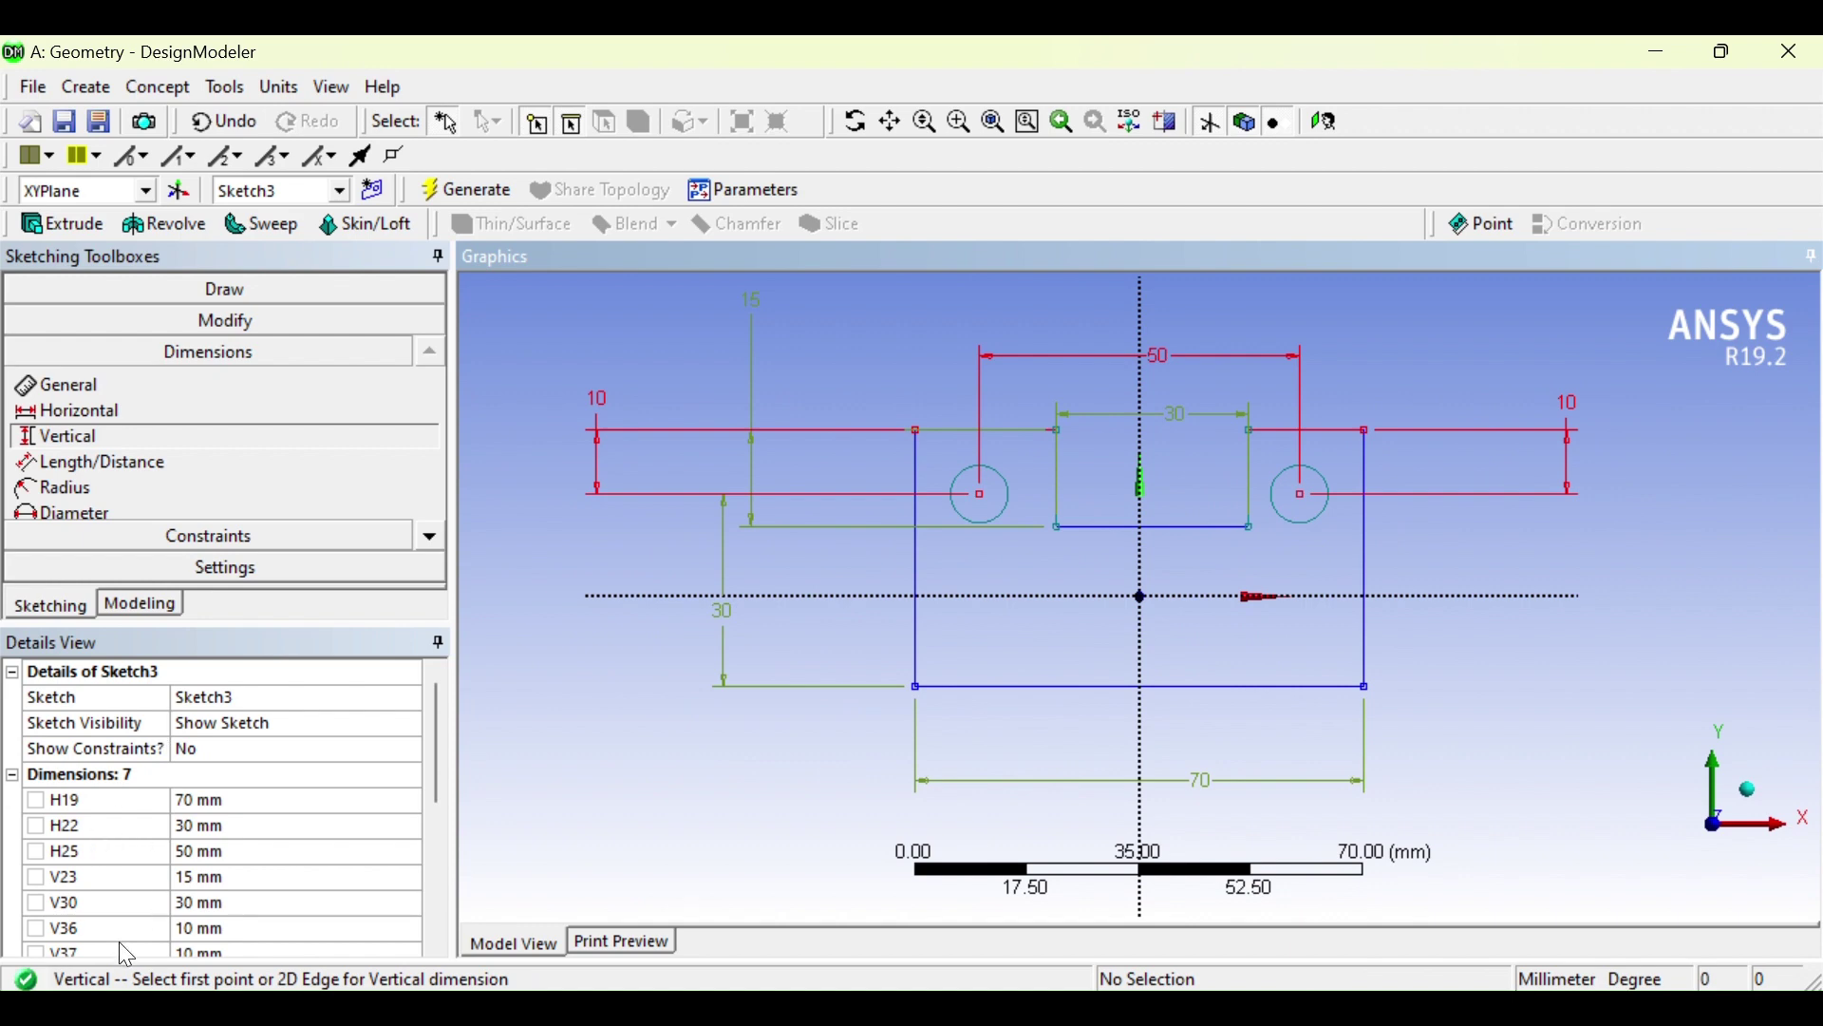
{"action": "left_click_drag", "start_coordinate": [441, 777], "coordinate": [442, 805]}
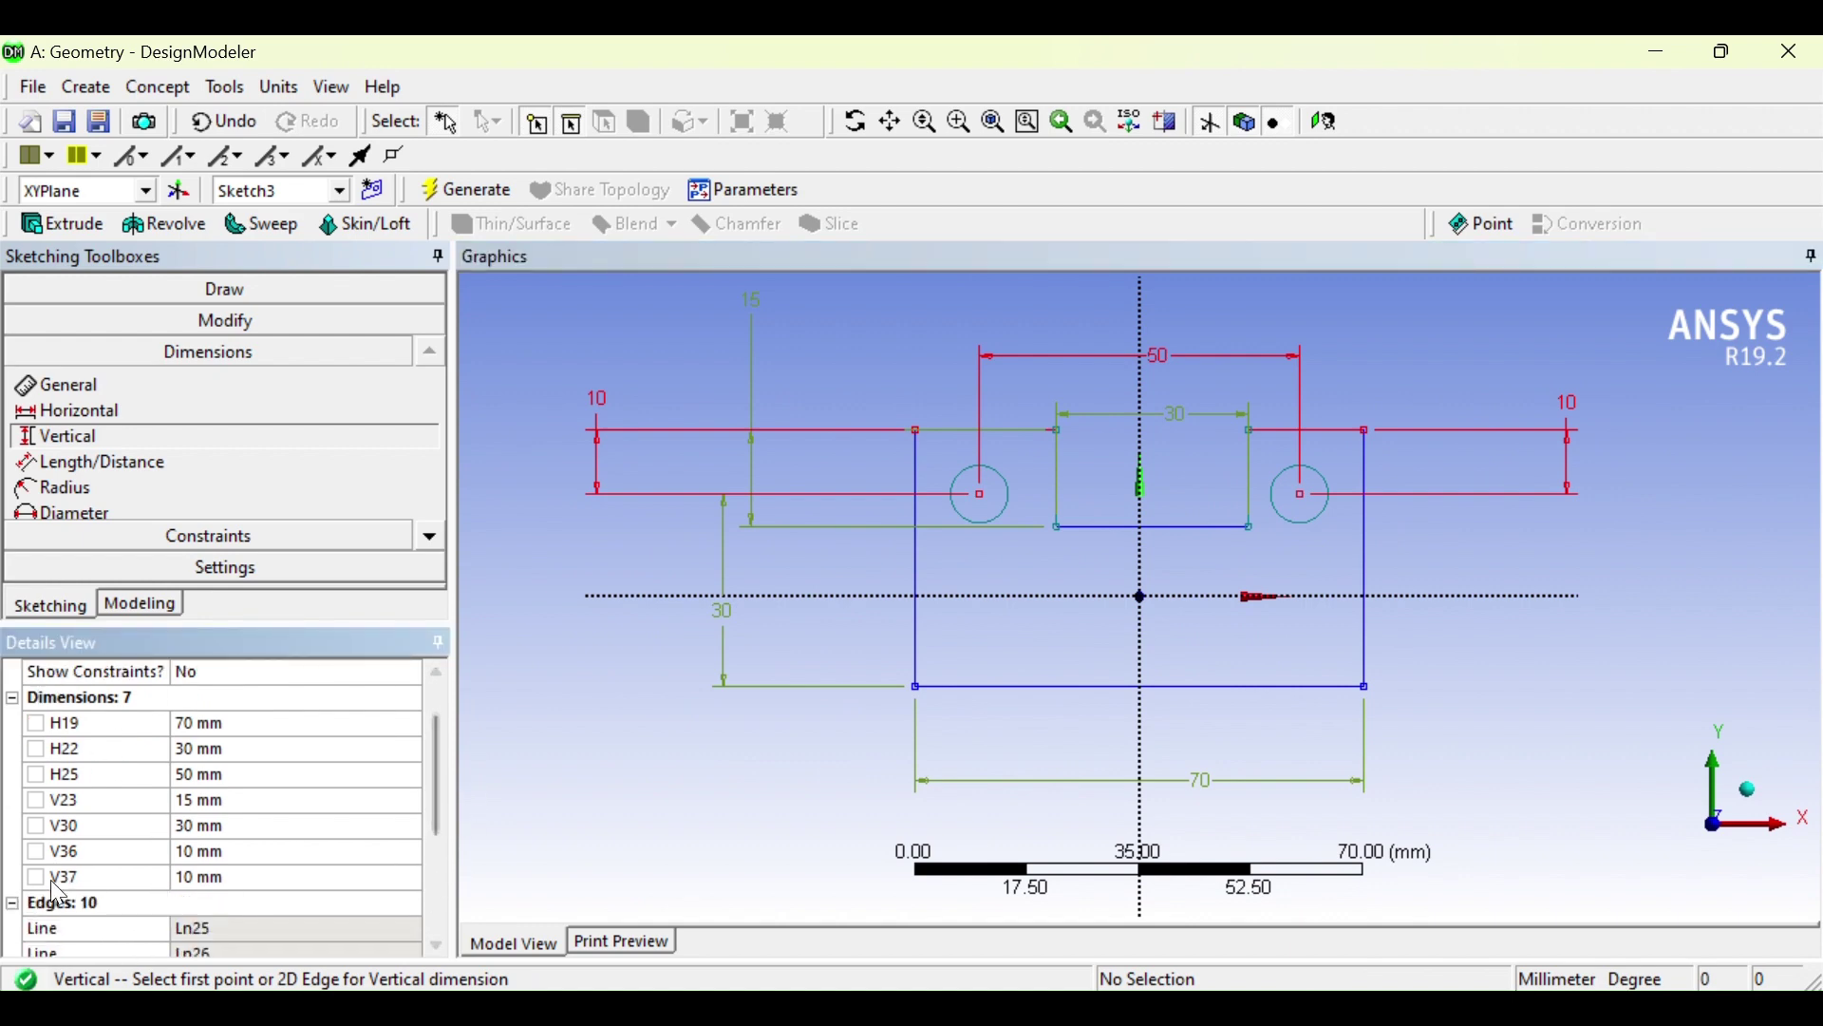
{"action": "left_click", "coordinate": [87, 875]}
{"action": "right_click", "coordinate": [88, 875]}
{"action": "left_click", "coordinate": [169, 891]}
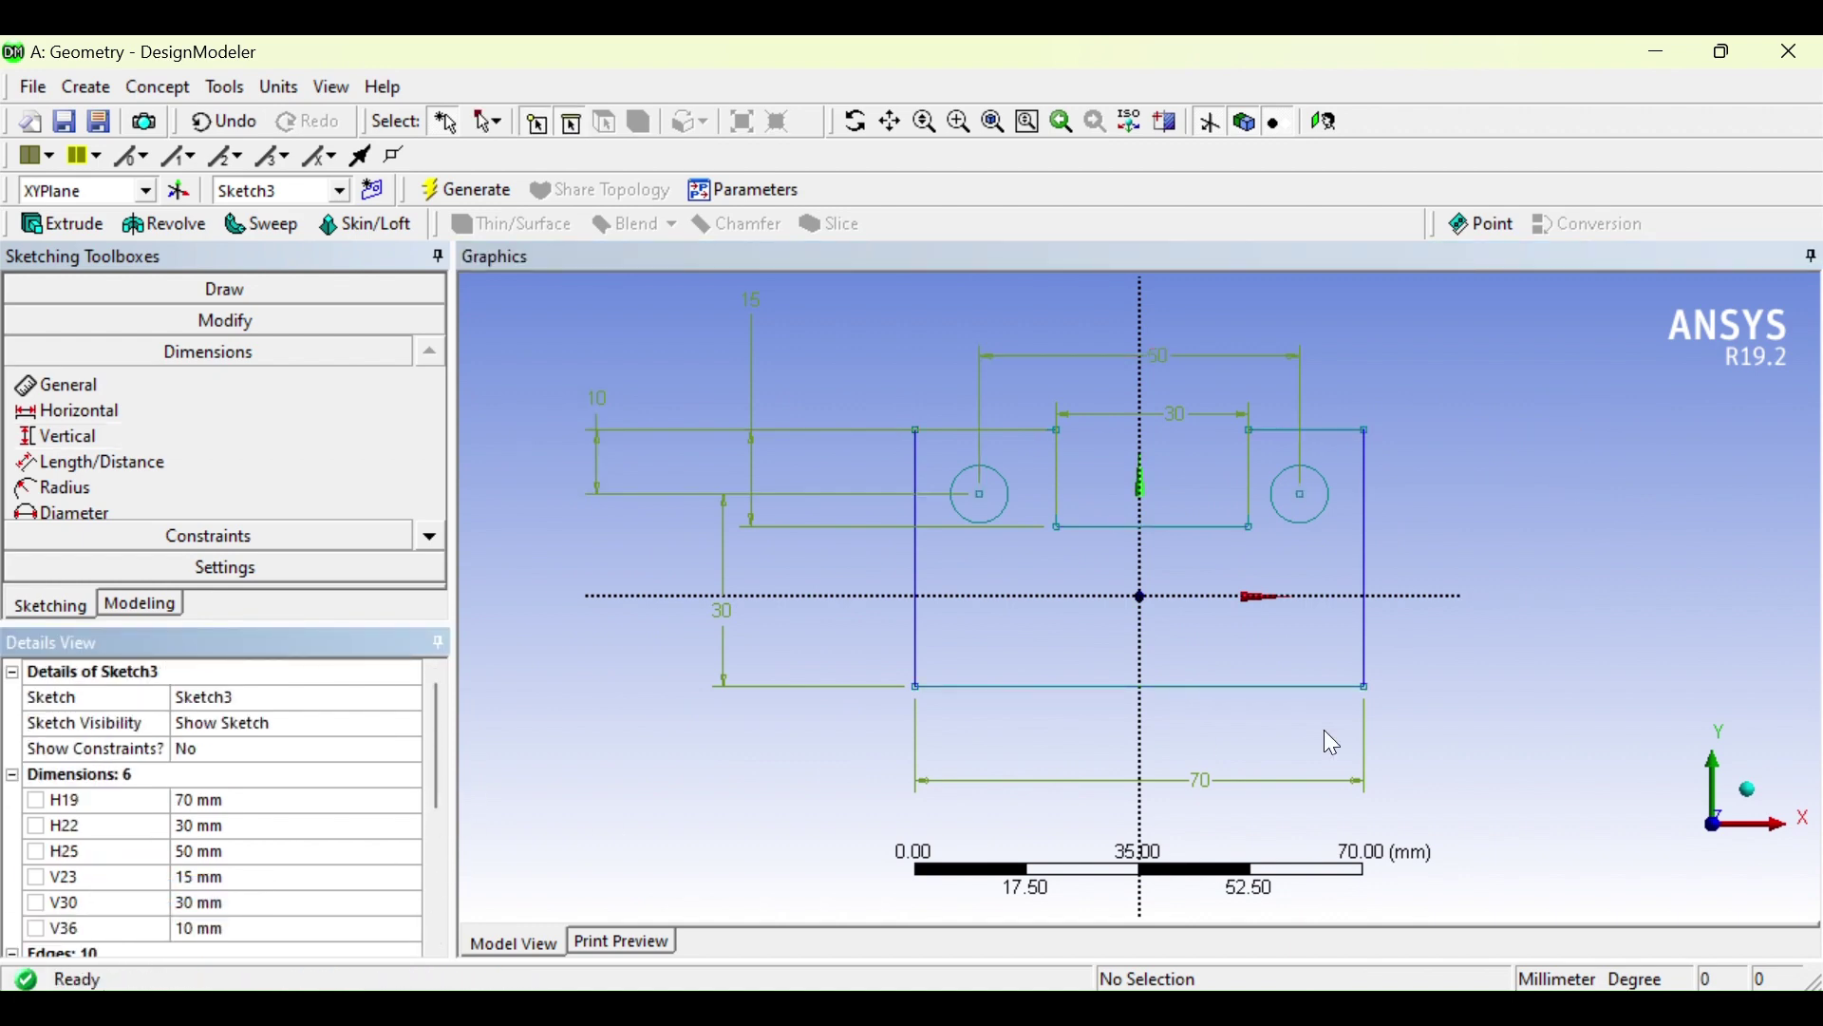
Dimension the horizontal distance from the plate's upper-left corner to the left hole's centre, placing it above the 50 mm hole-spacing dimension
{"action": "left_click", "coordinate": [980, 494]}
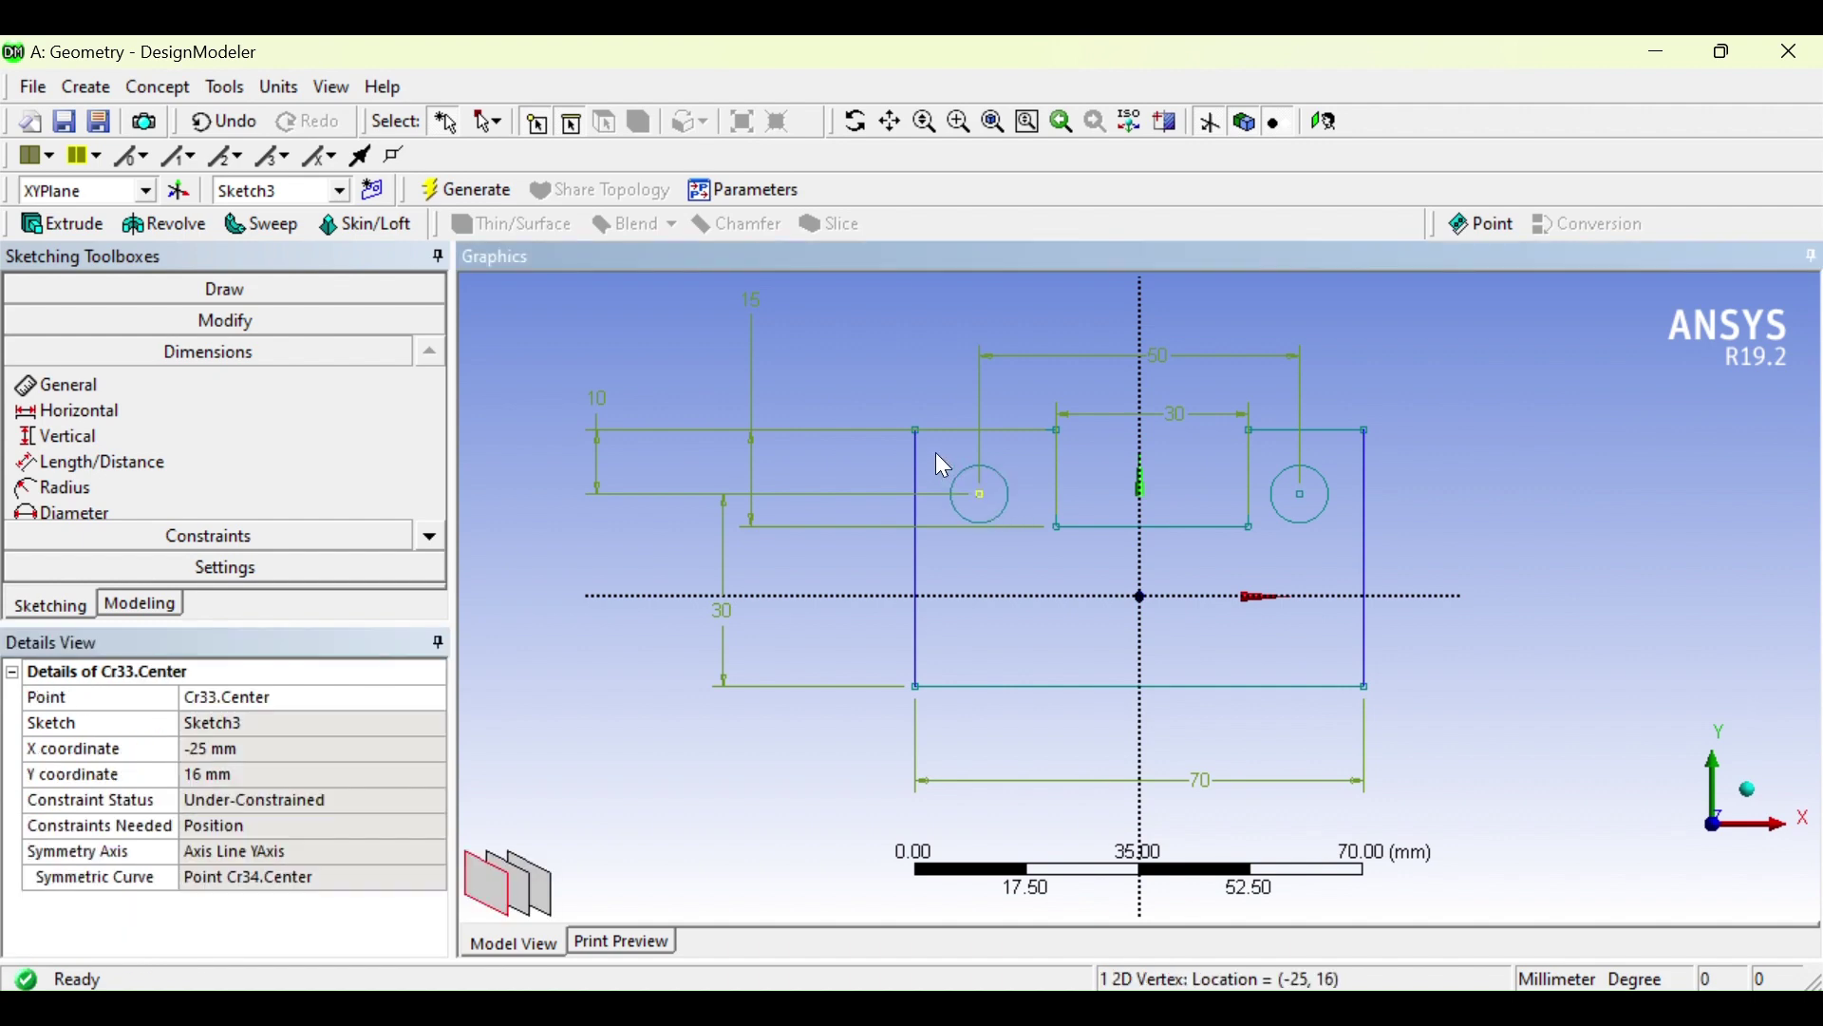
{"action": "left_click", "coordinate": [917, 430], "text": "ctrl"}
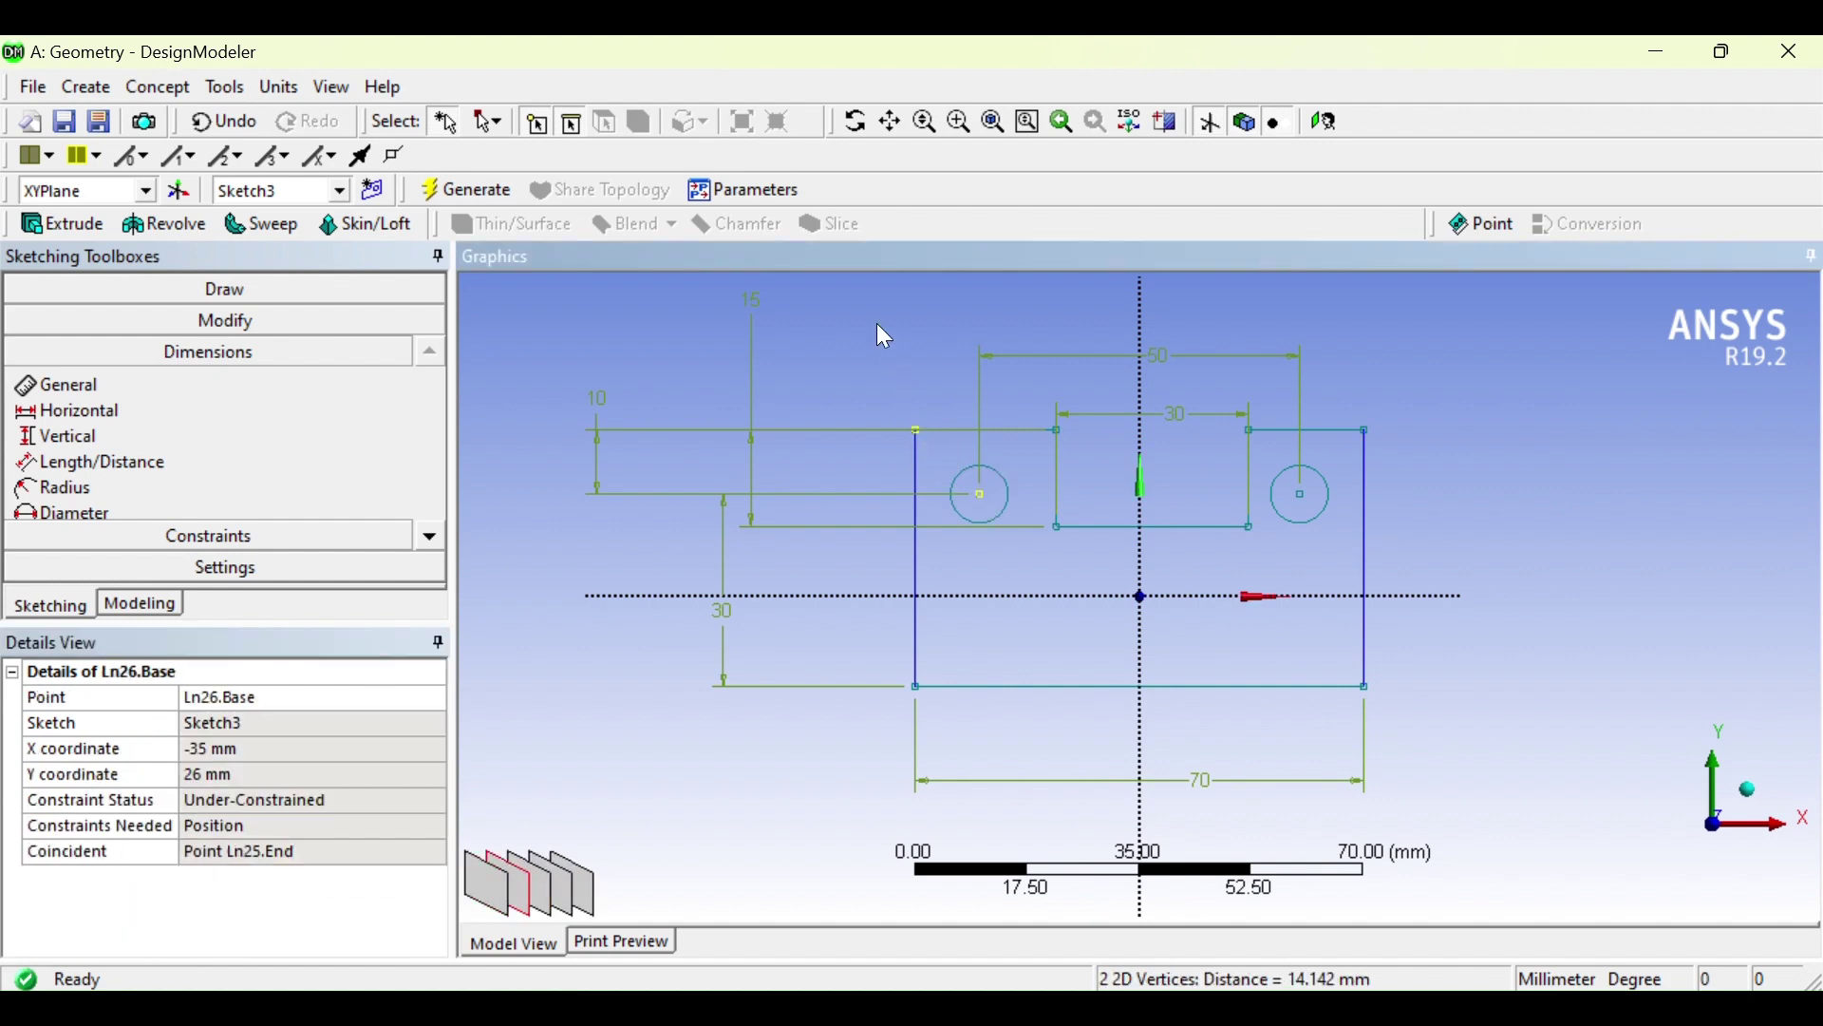
{"action": "left_click", "coordinate": [142, 411]}
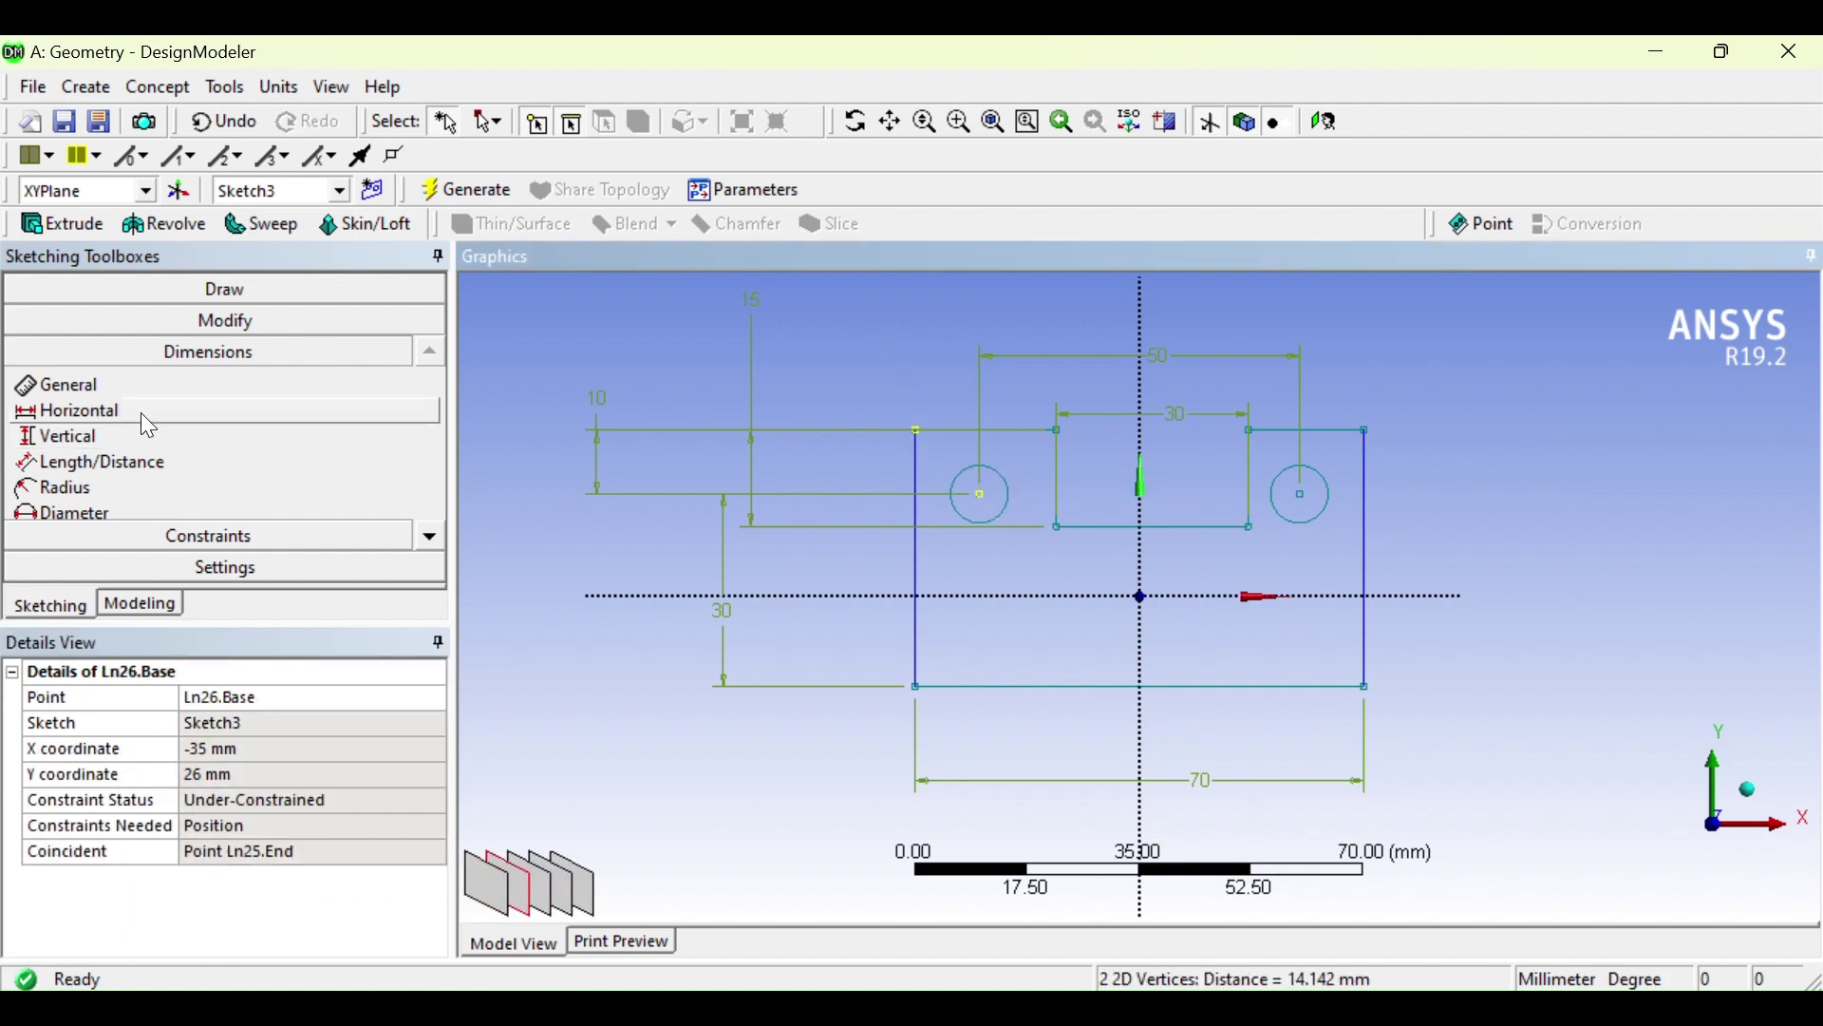
{"action": "left_click", "coordinate": [916, 430]}
{"action": "left_click", "coordinate": [979, 494]}
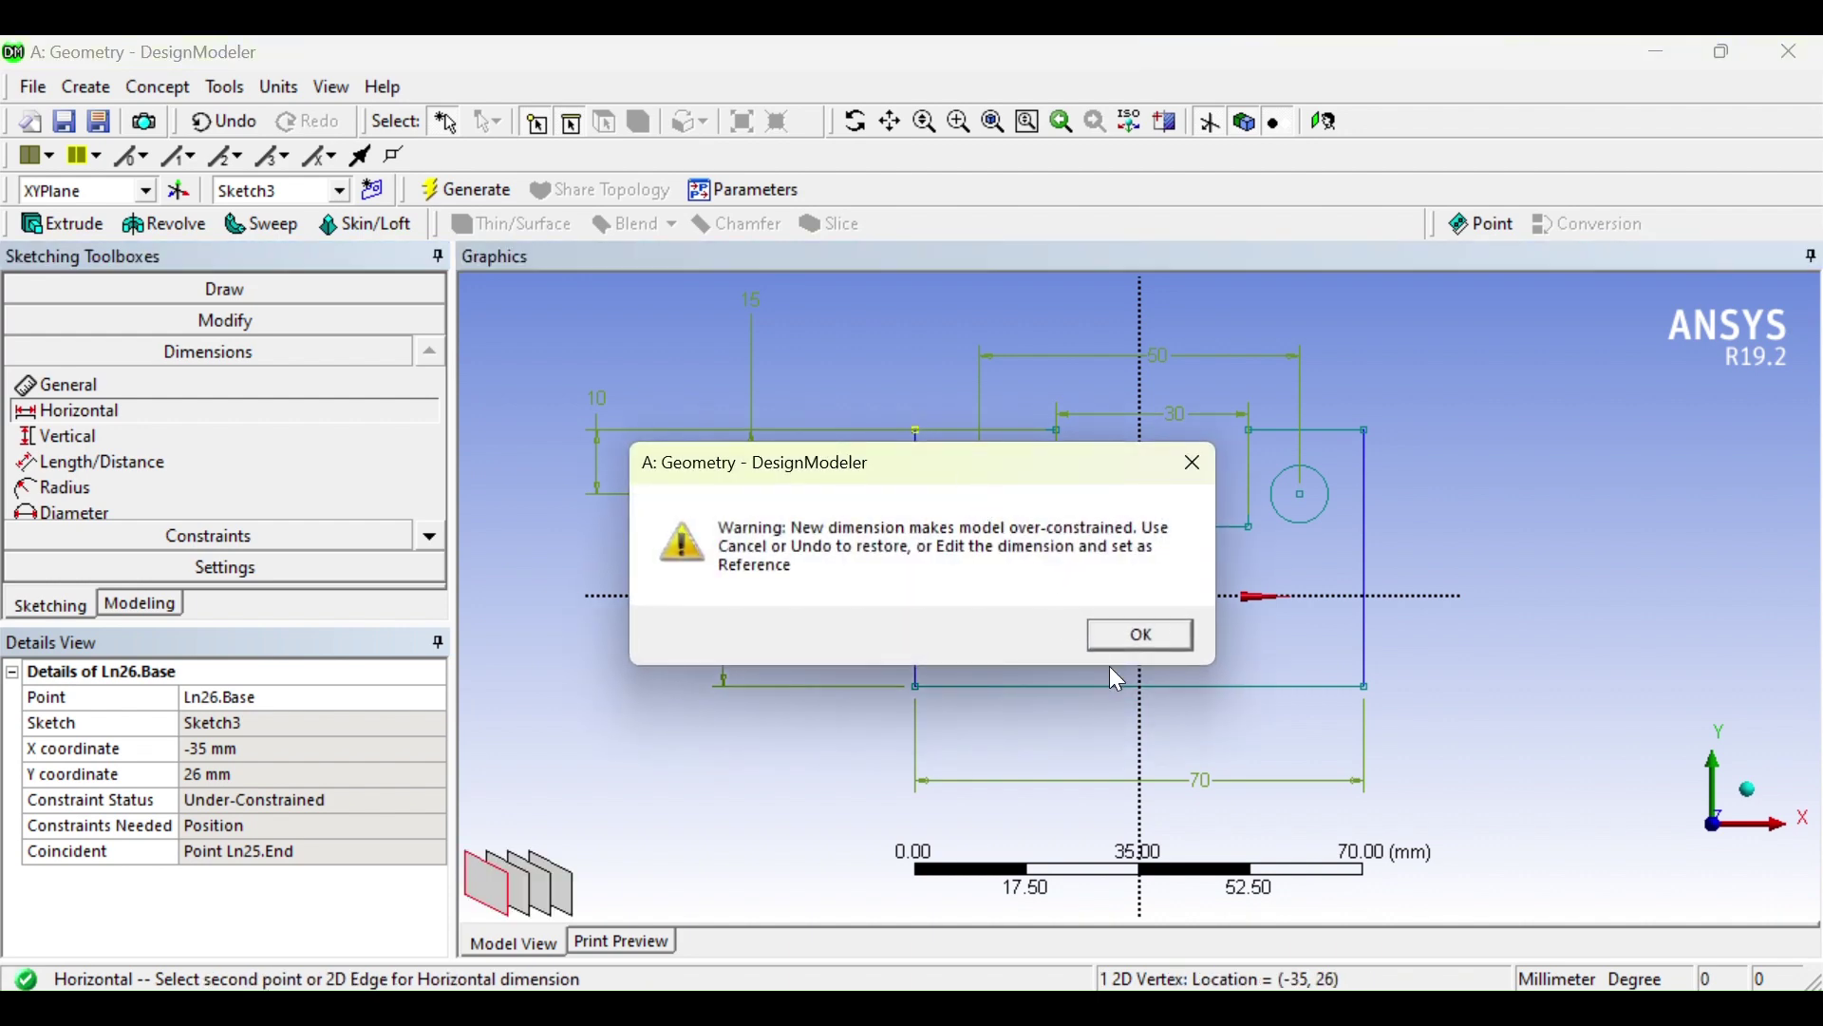
{"action": "left_click", "coordinate": [1124, 630]}
{"action": "left_click", "coordinate": [930, 297]}
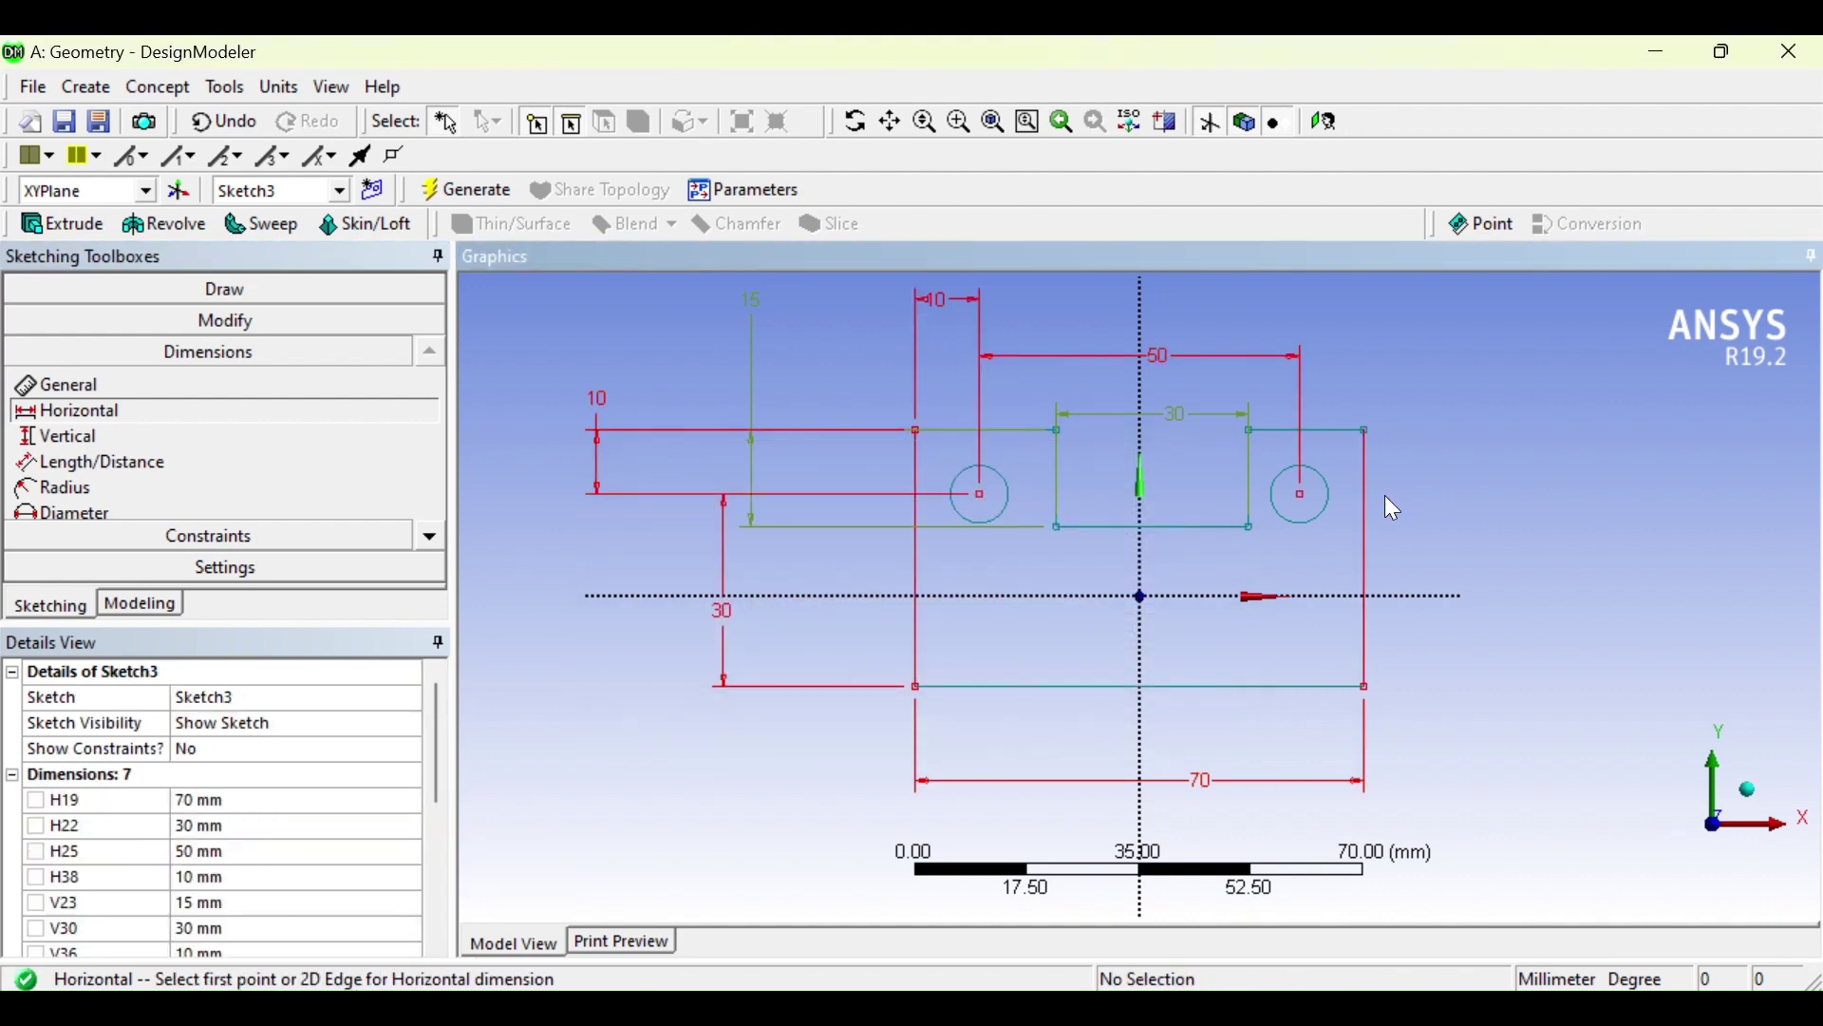